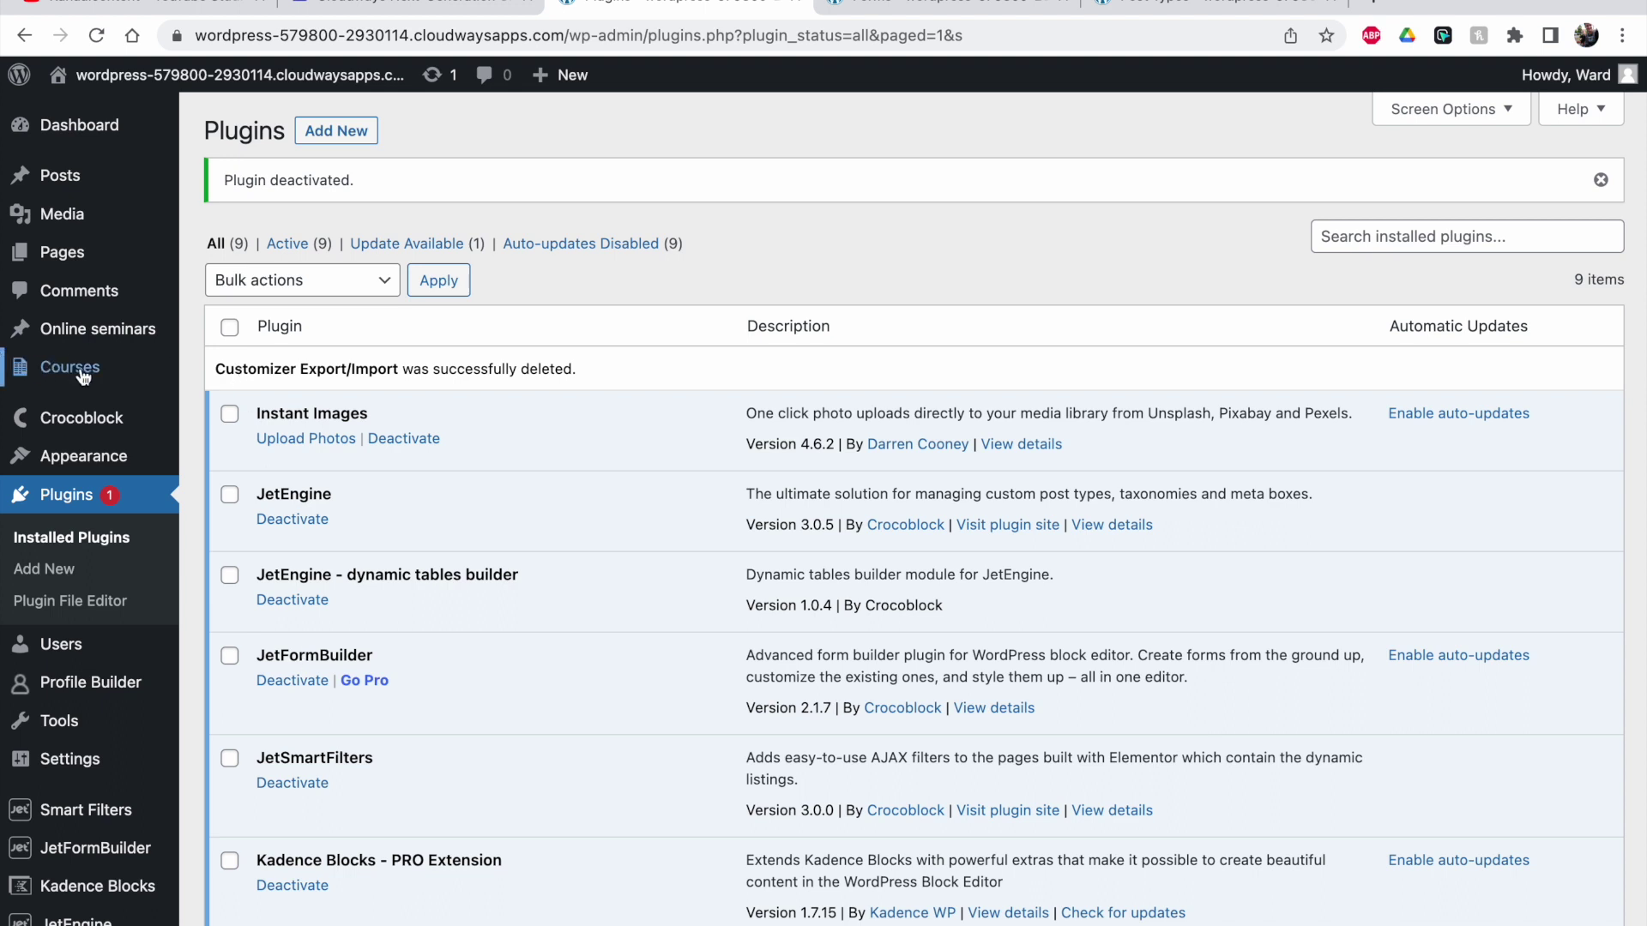
Deactivate and delete the Customizer Export/Import plugin, leaving nine installed plugins.
{"action": "mouse_move", "coordinate": [71, 379]}
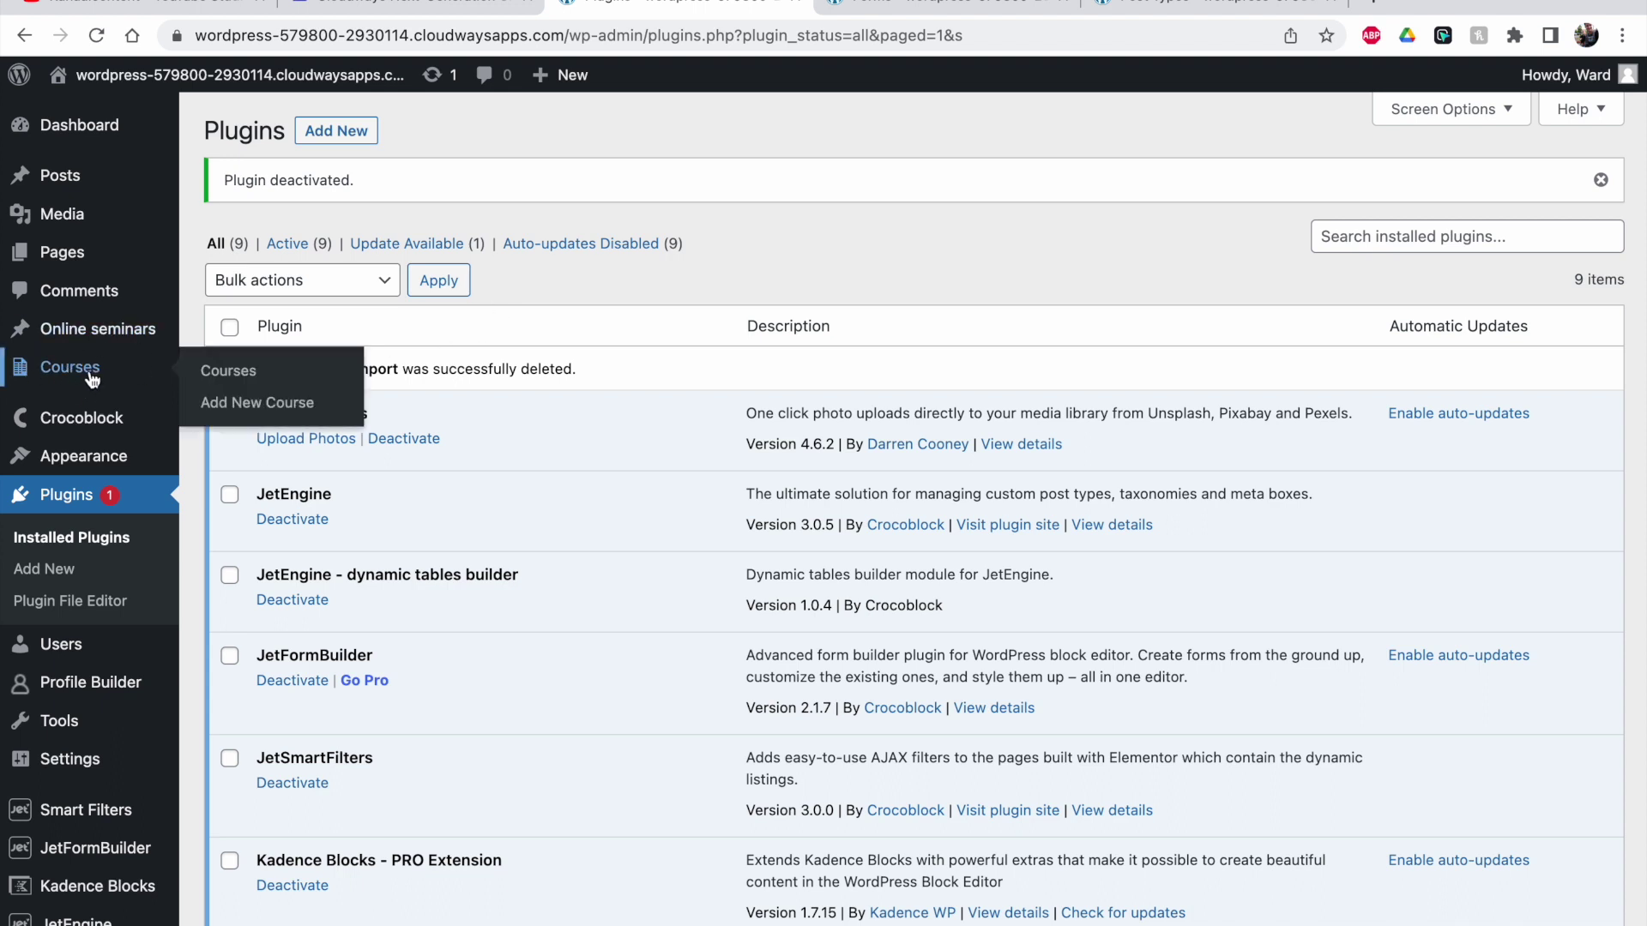
Inspect Course 2 among the Courses, then open the Table page in the editor and return to All Pages.
{"action": "left_click", "coordinate": [81, 370]}
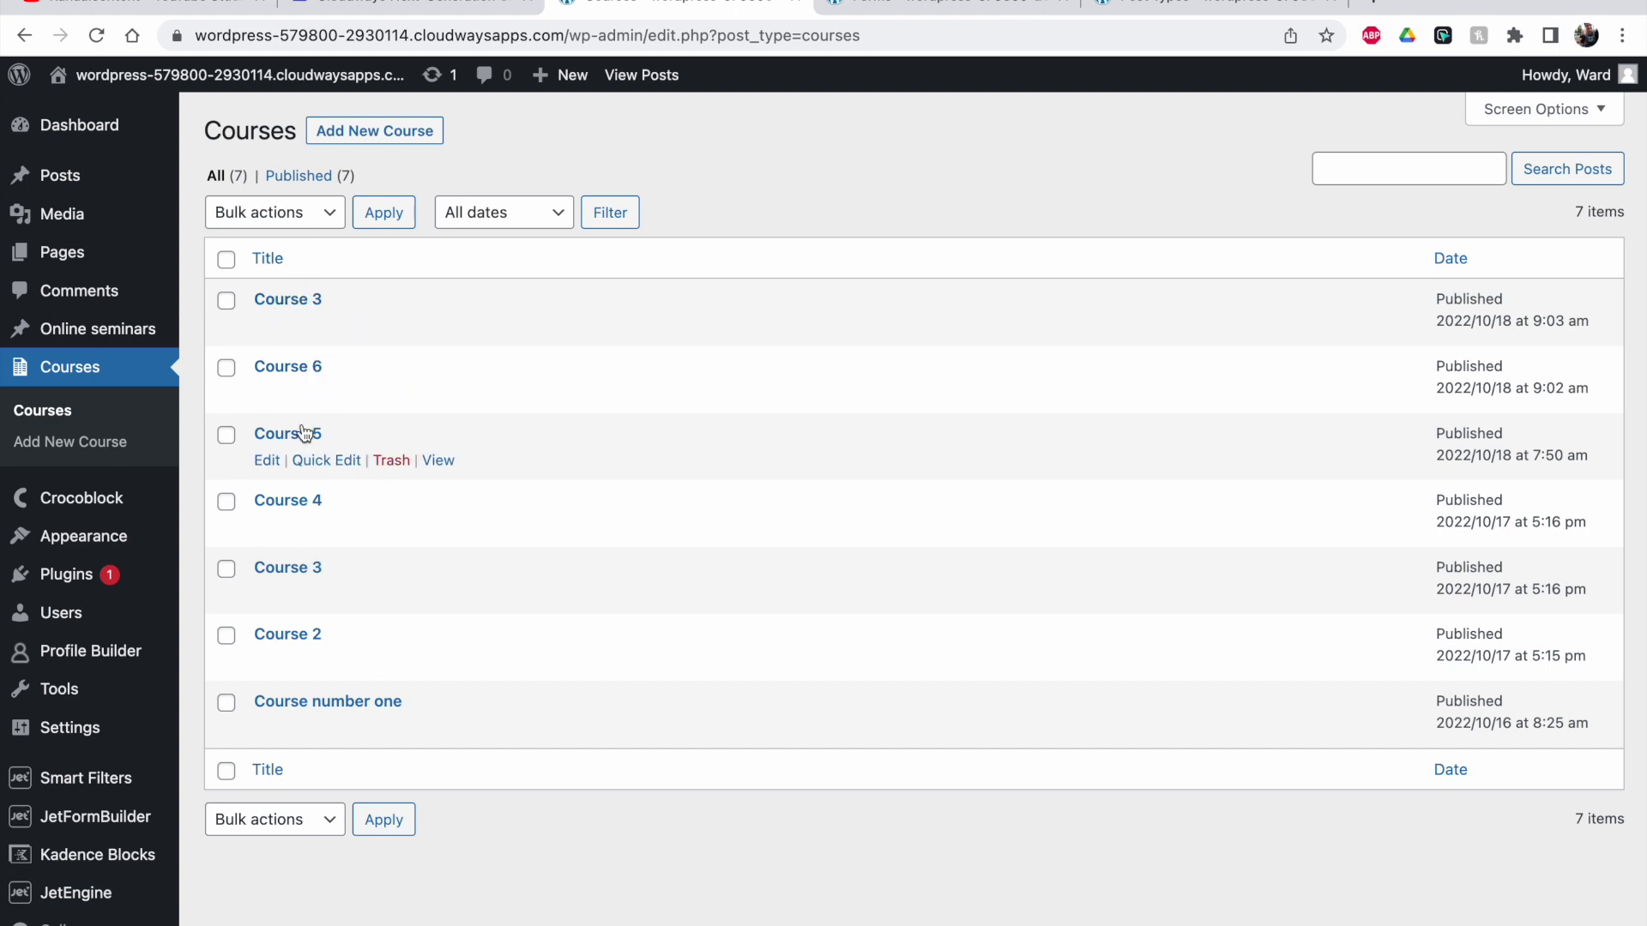
{"action": "left_click", "coordinate": [287, 635]}
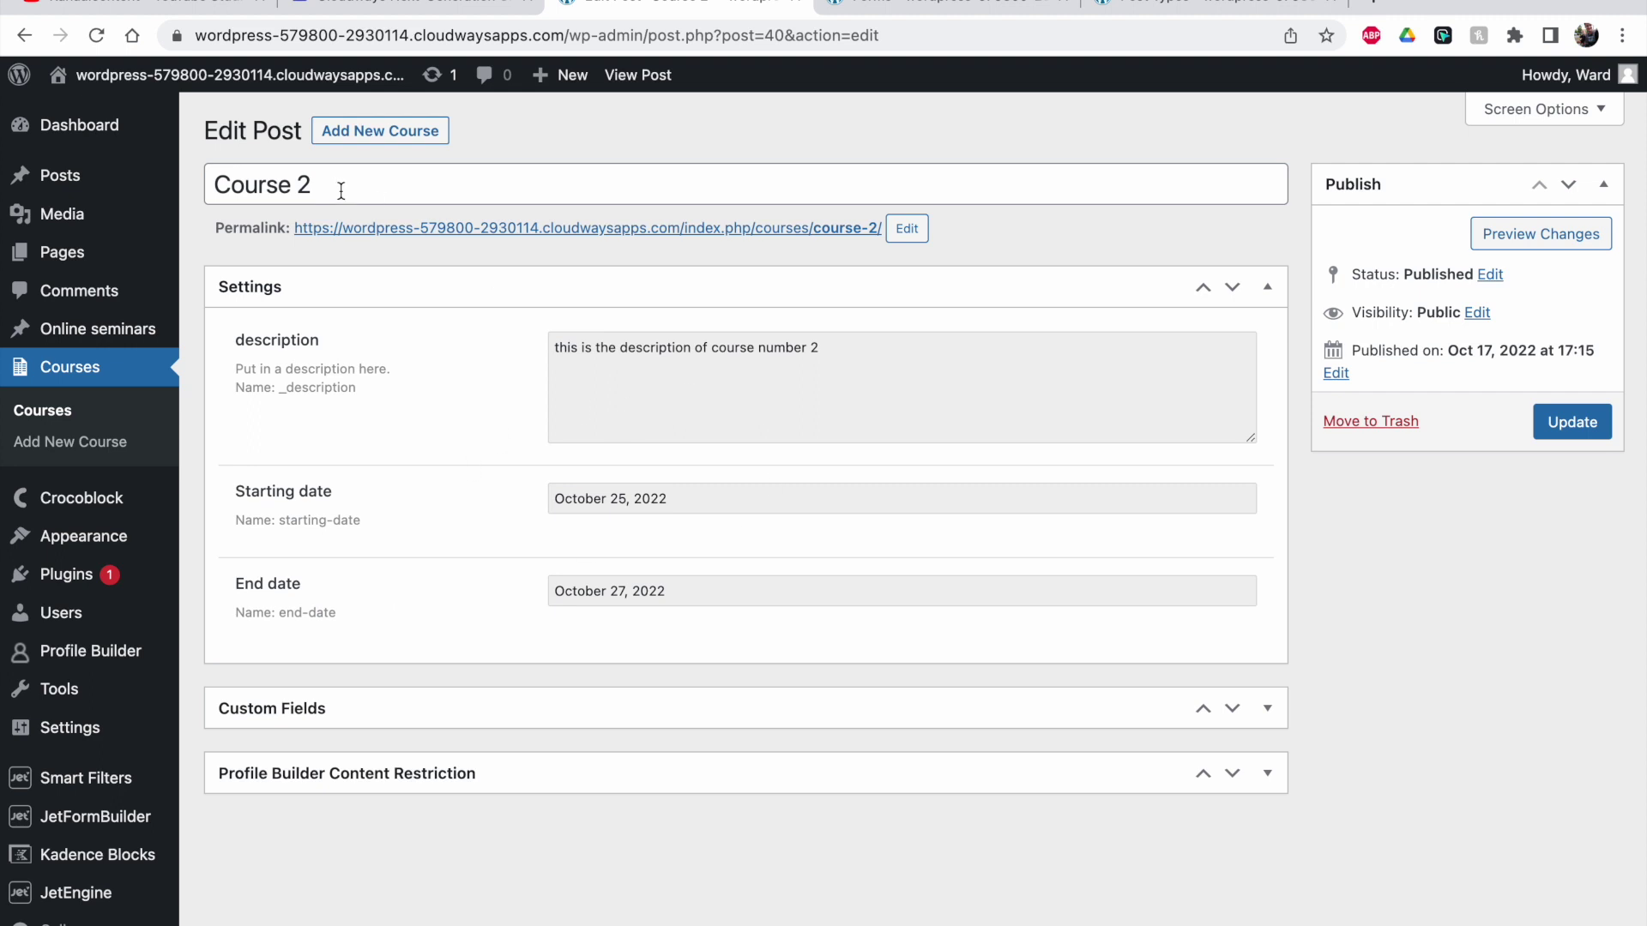
{"action": "mouse_move", "coordinate": [185, 103]}
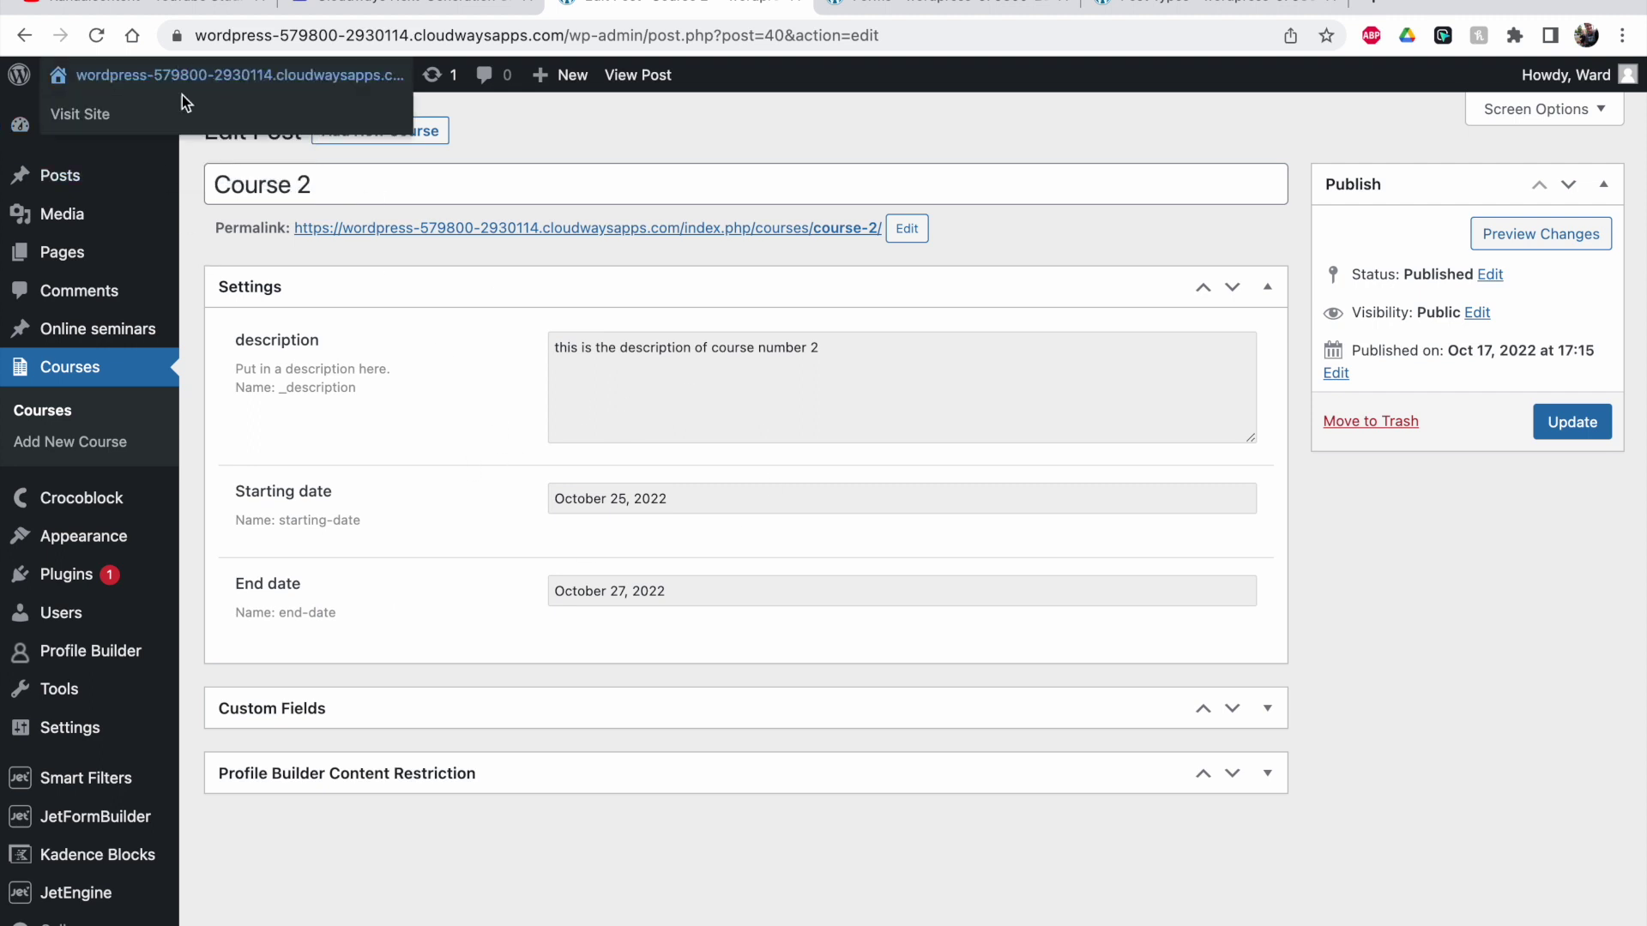
{"action": "left_click", "coordinate": [61, 252]}
{"action": "left_click", "coordinate": [273, 568]}
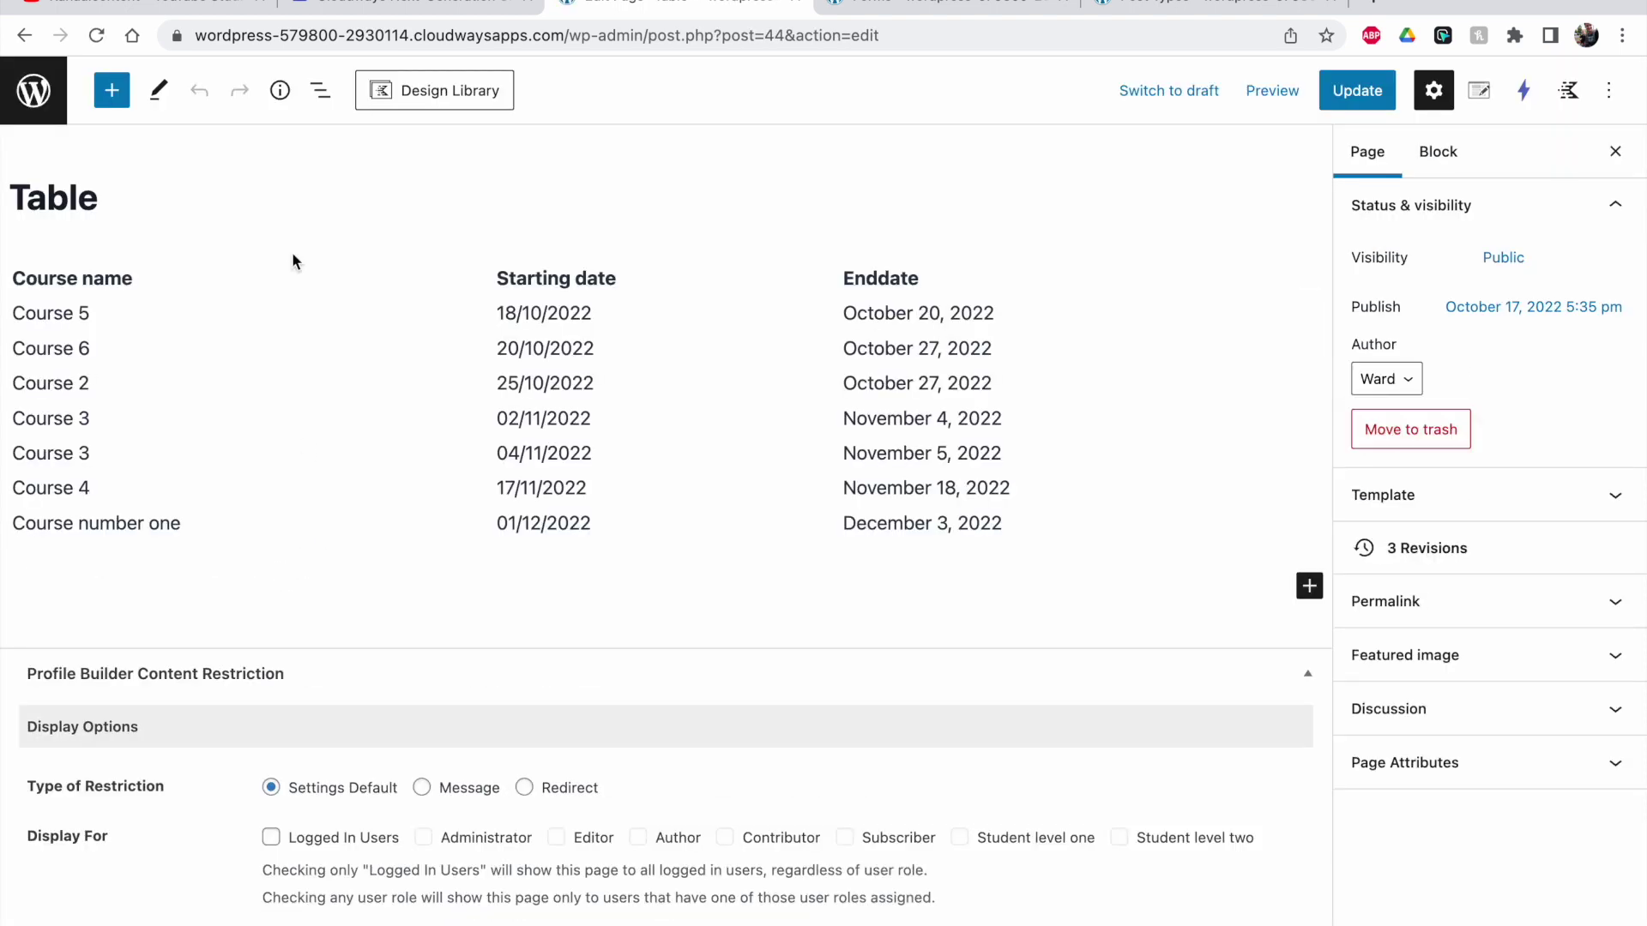
{"action": "left_click", "coordinate": [35, 90]}
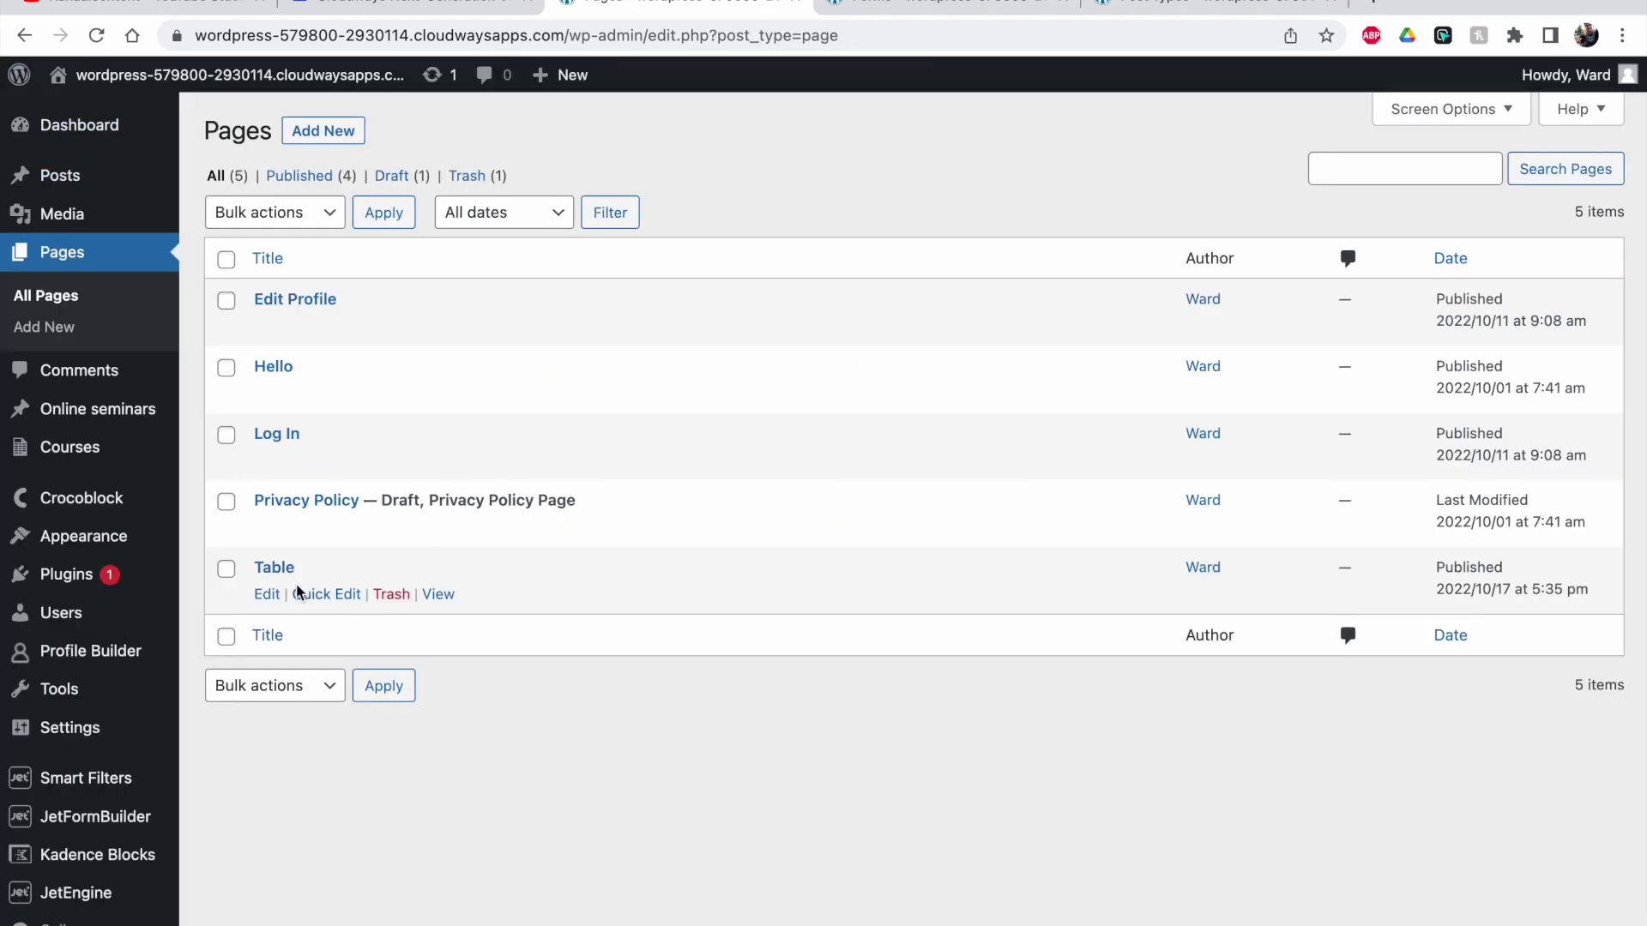
Review the live Table page's seven courses with start and end dates, then return to the Dashboard.
{"action": "left_click", "coordinate": [436, 596]}
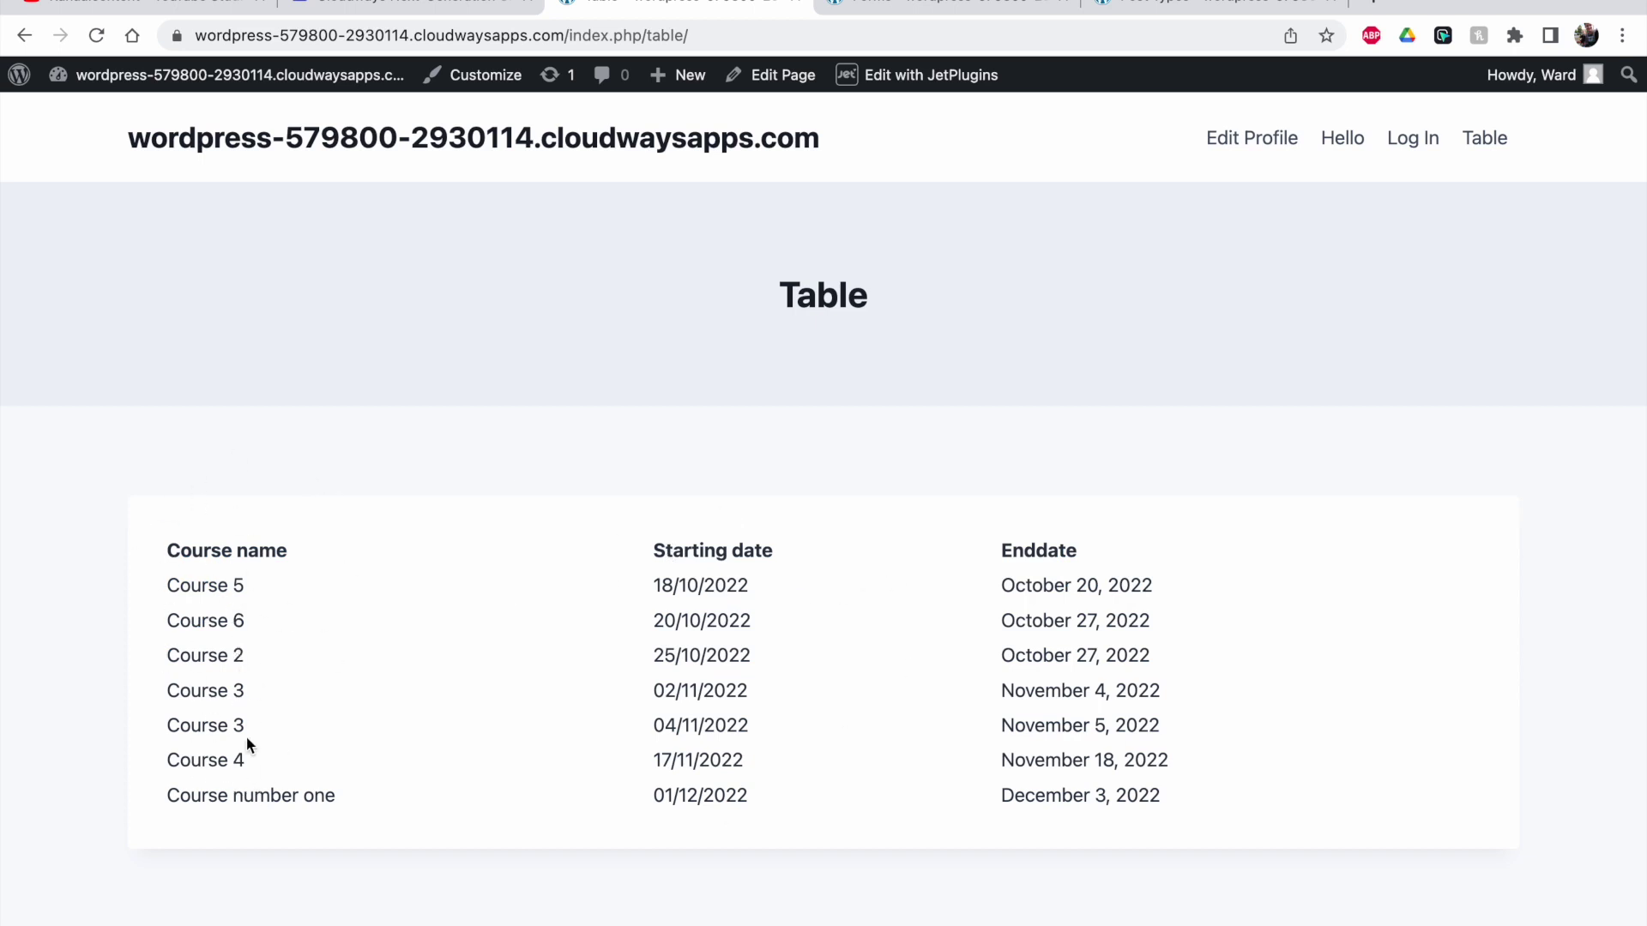
{"action": "left_click", "coordinate": [659, 587]}
{"action": "scroll", "coordinate": [543, 502], "scroll_direction": "down", "scroll_amount": 2}
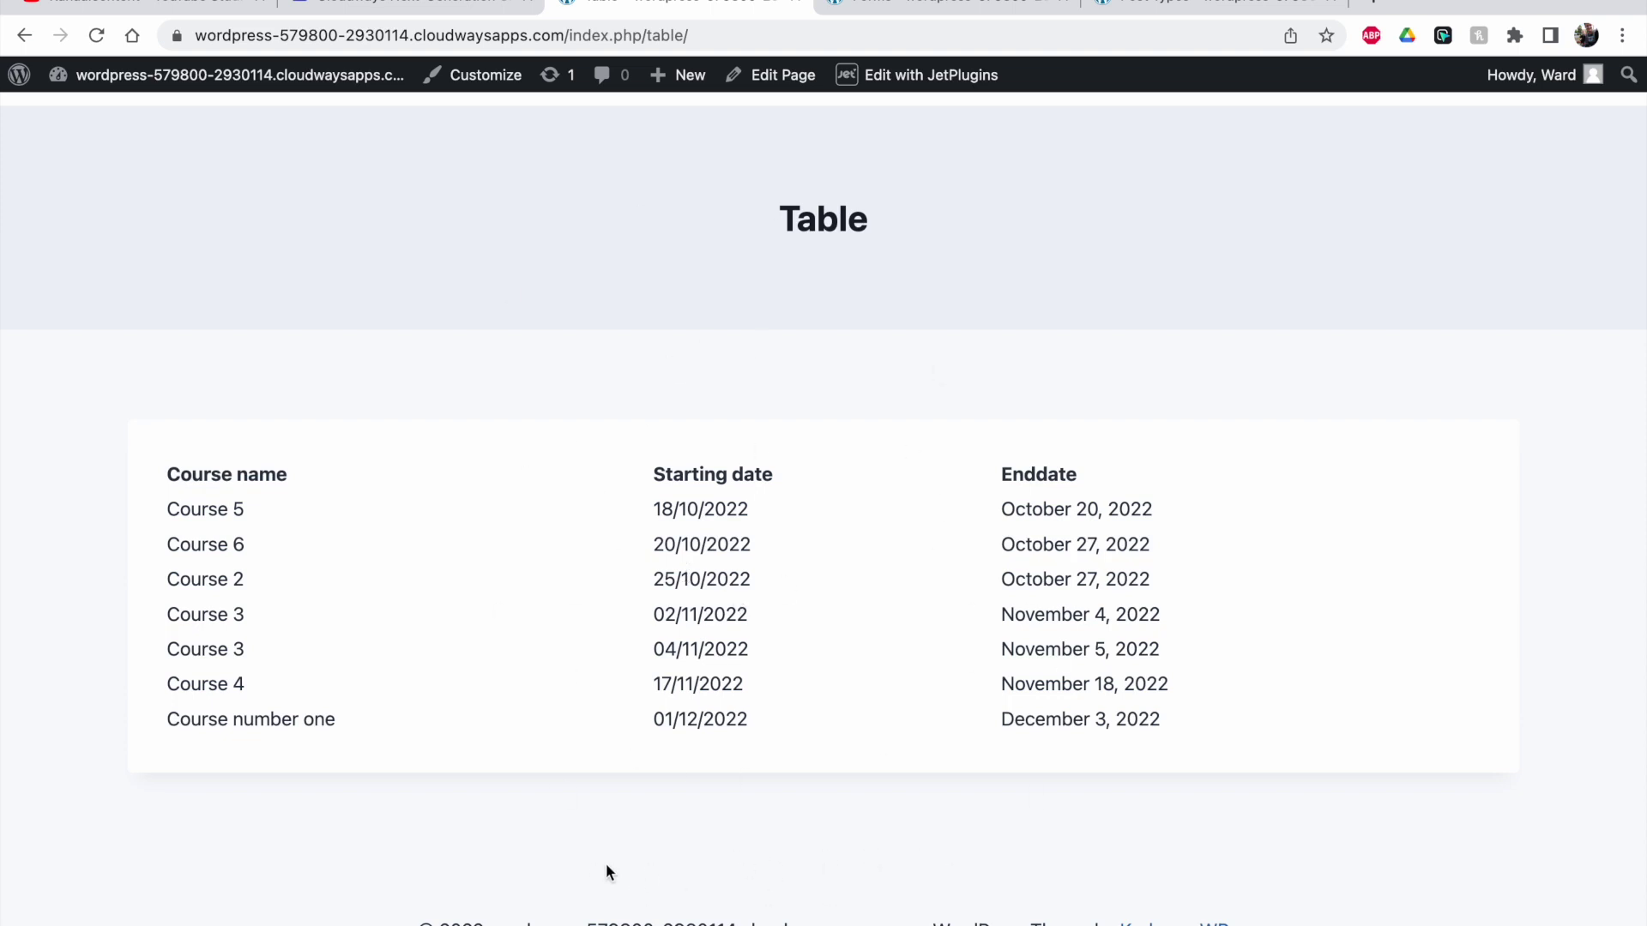
{"action": "left_click_drag", "start_coordinate": [163, 500], "coordinate": [386, 478]}
{"action": "left_click", "coordinate": [647, 507]}
{"action": "scroll", "coordinate": [684, 567], "scroll_direction": "up", "scroll_amount": 2}
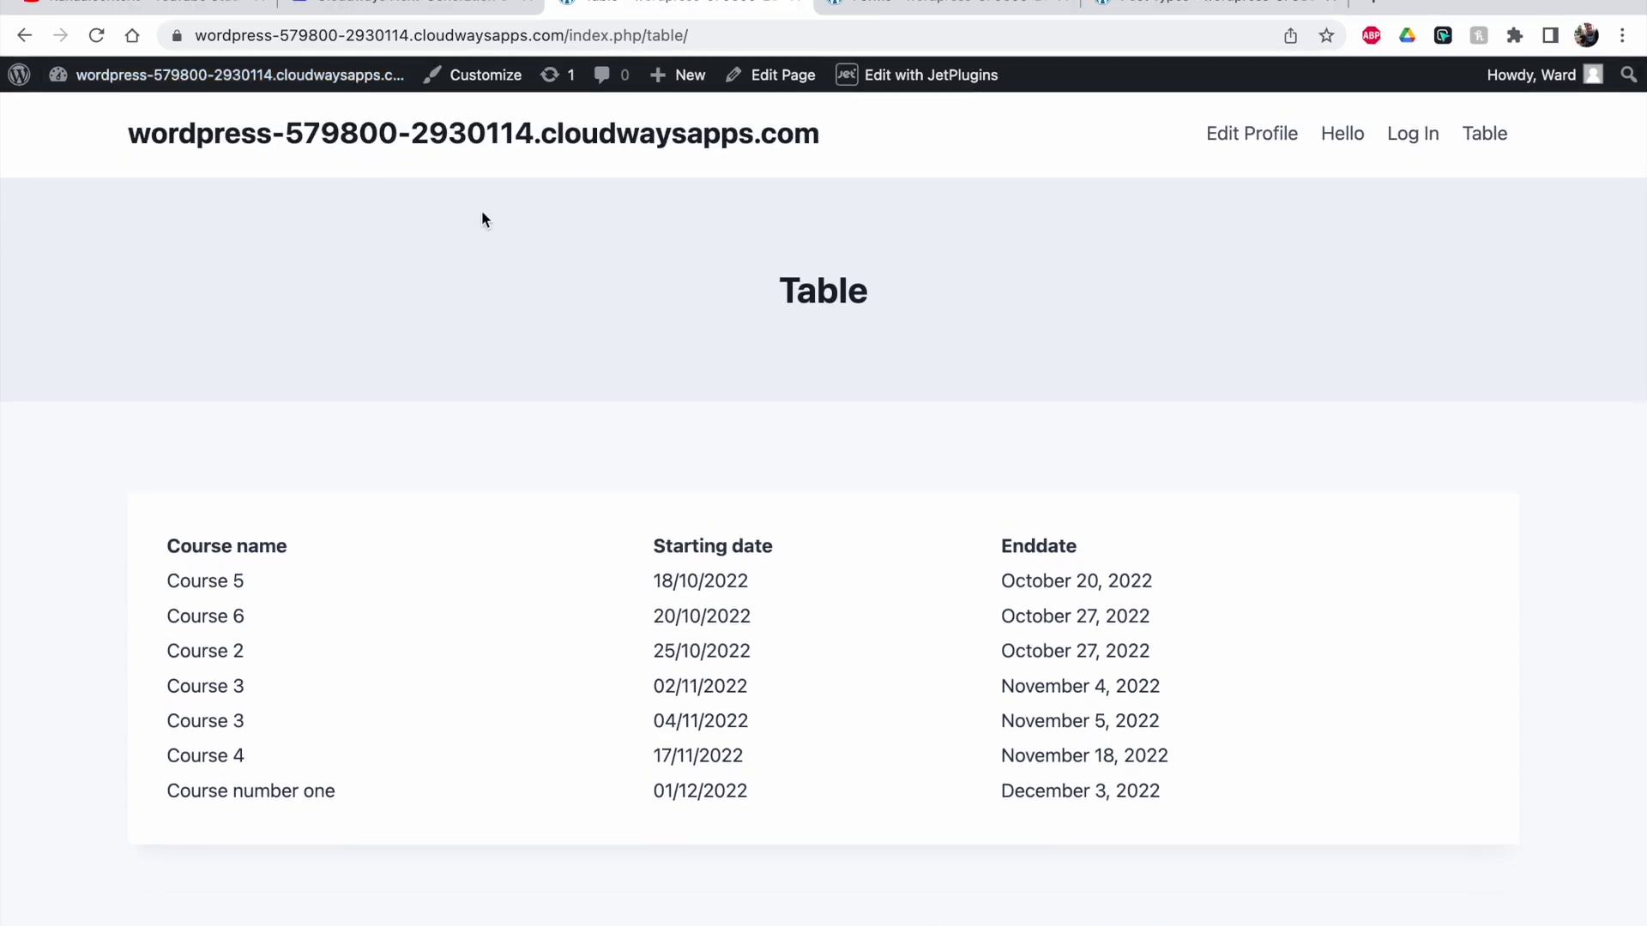
{"action": "scroll", "coordinate": [975, 676], "scroll_direction": "down", "scroll_amount": 2}
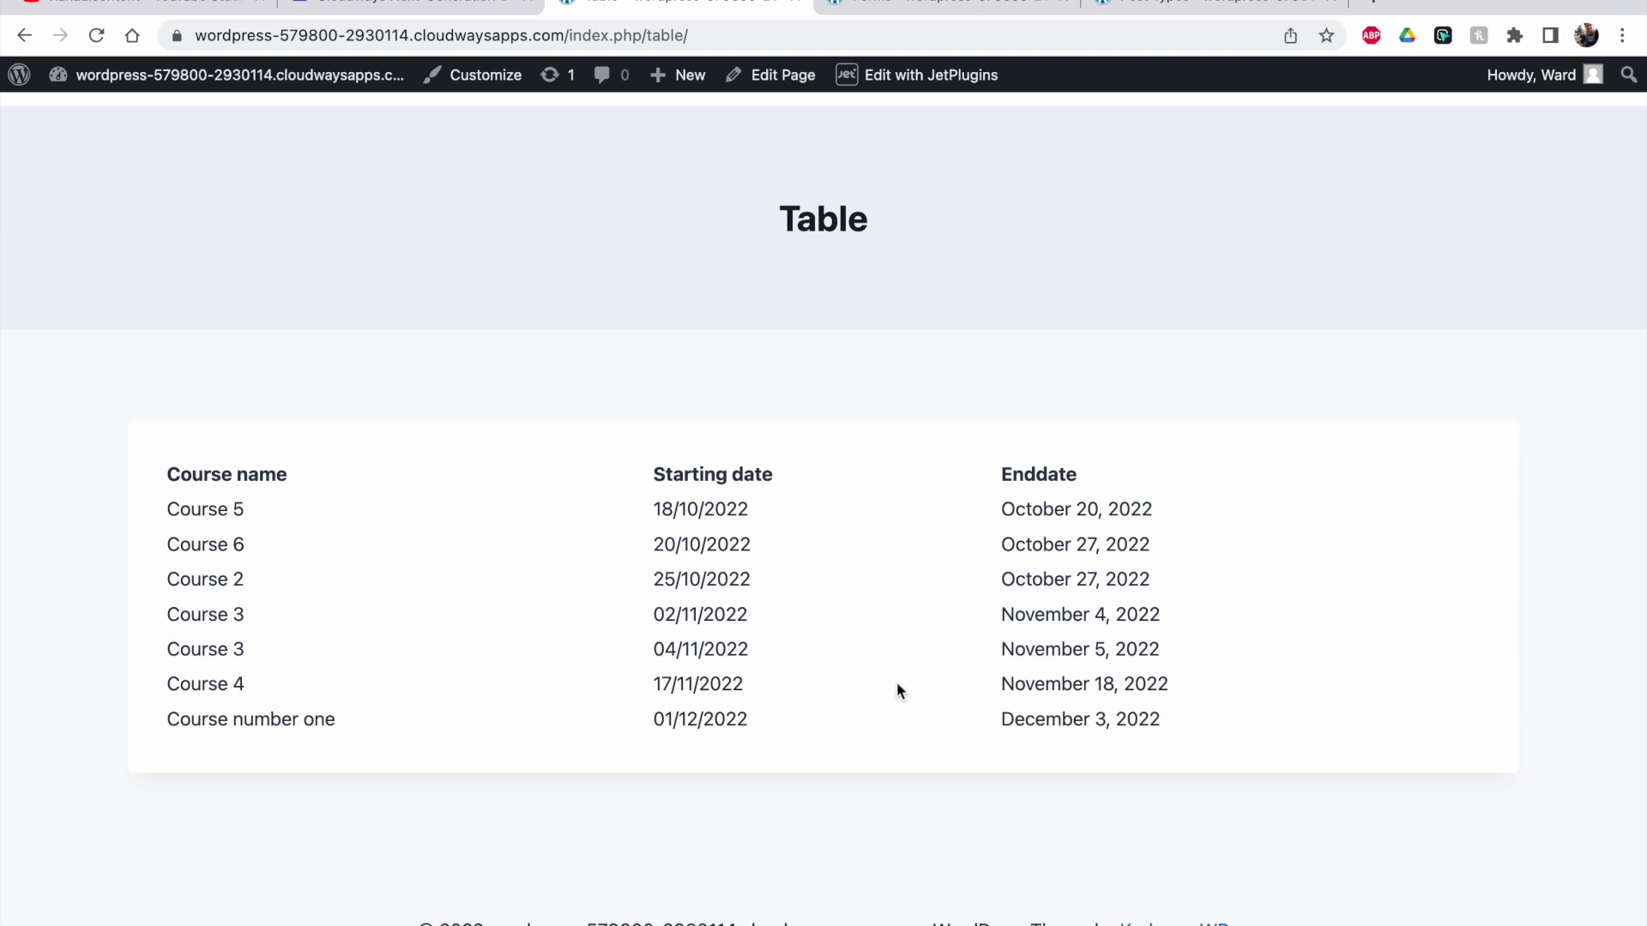
{"action": "scroll", "coordinate": [897, 682], "scroll_direction": "up", "scroll_amount": 2}
{"action": "left_click", "coordinate": [160, 79]}
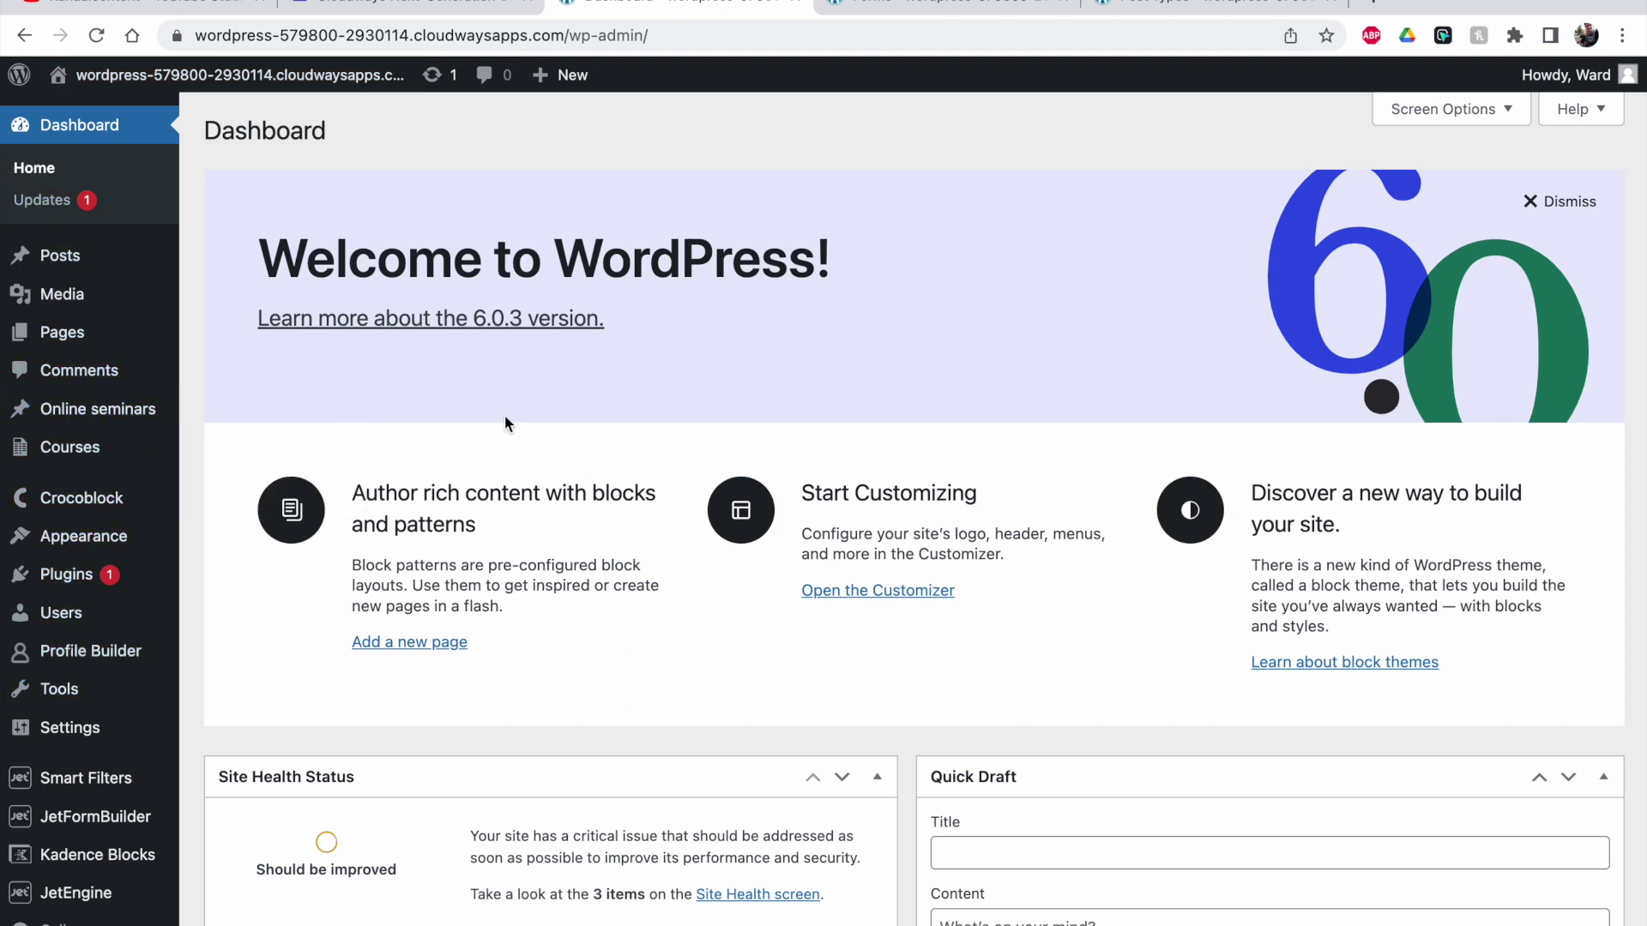
Create a new JetFormBuilder form and delete its default hidden post_id and text fields.
{"action": "scroll", "coordinate": [538, 512], "scroll_direction": "down", "scroll_amount": 2}
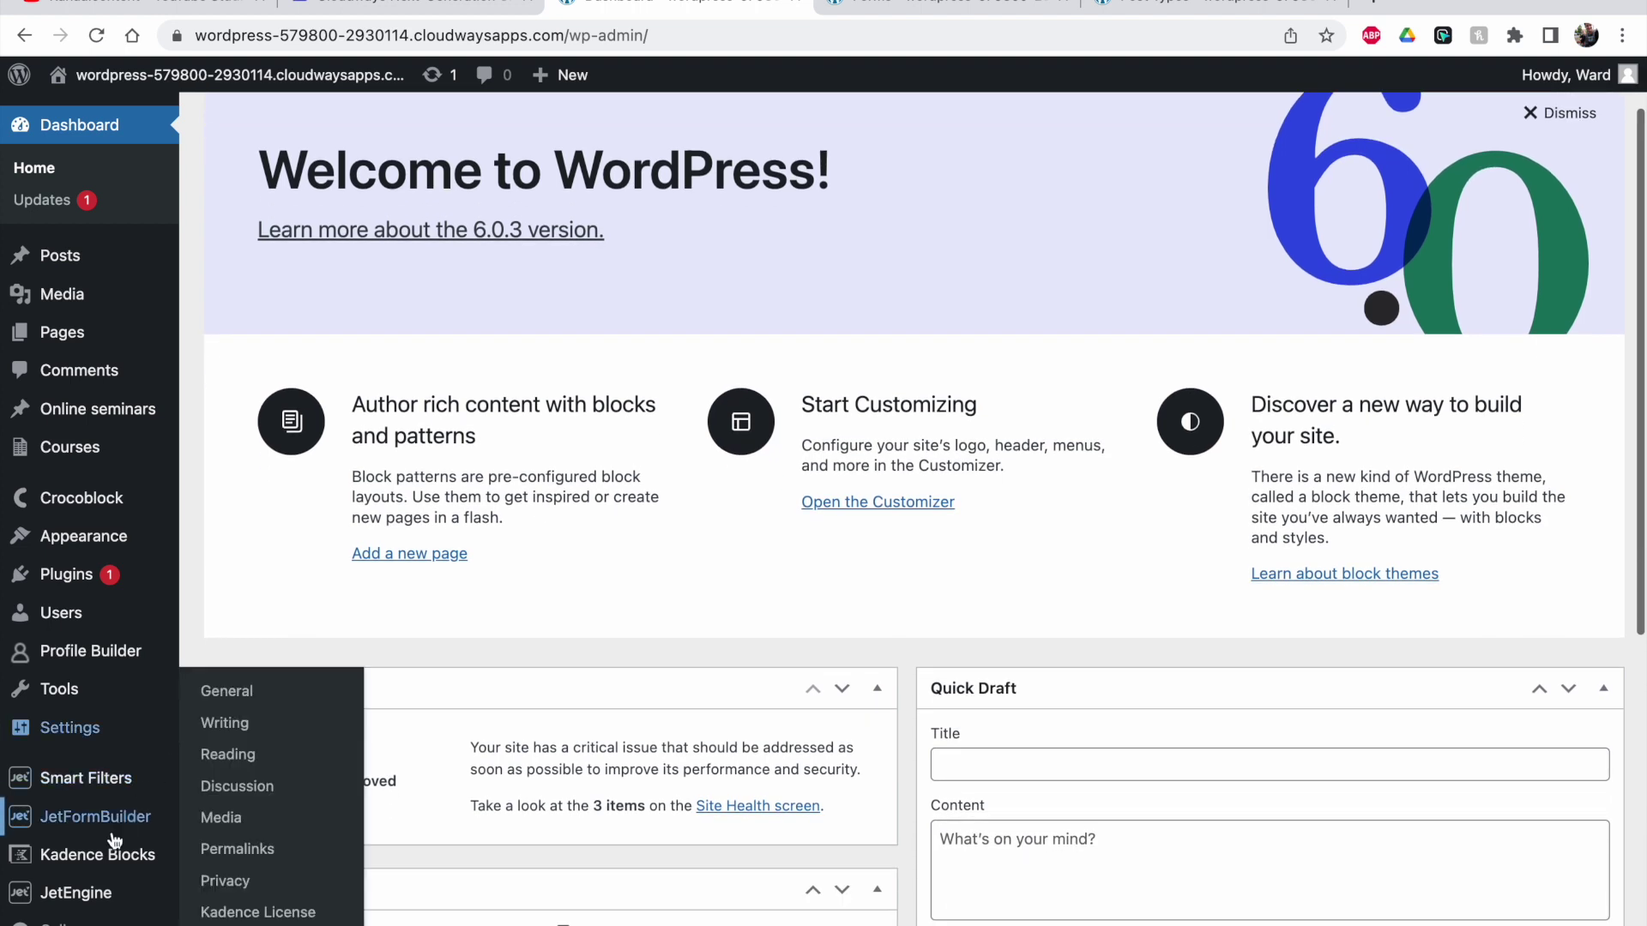
{"action": "left_click", "coordinate": [108, 824]}
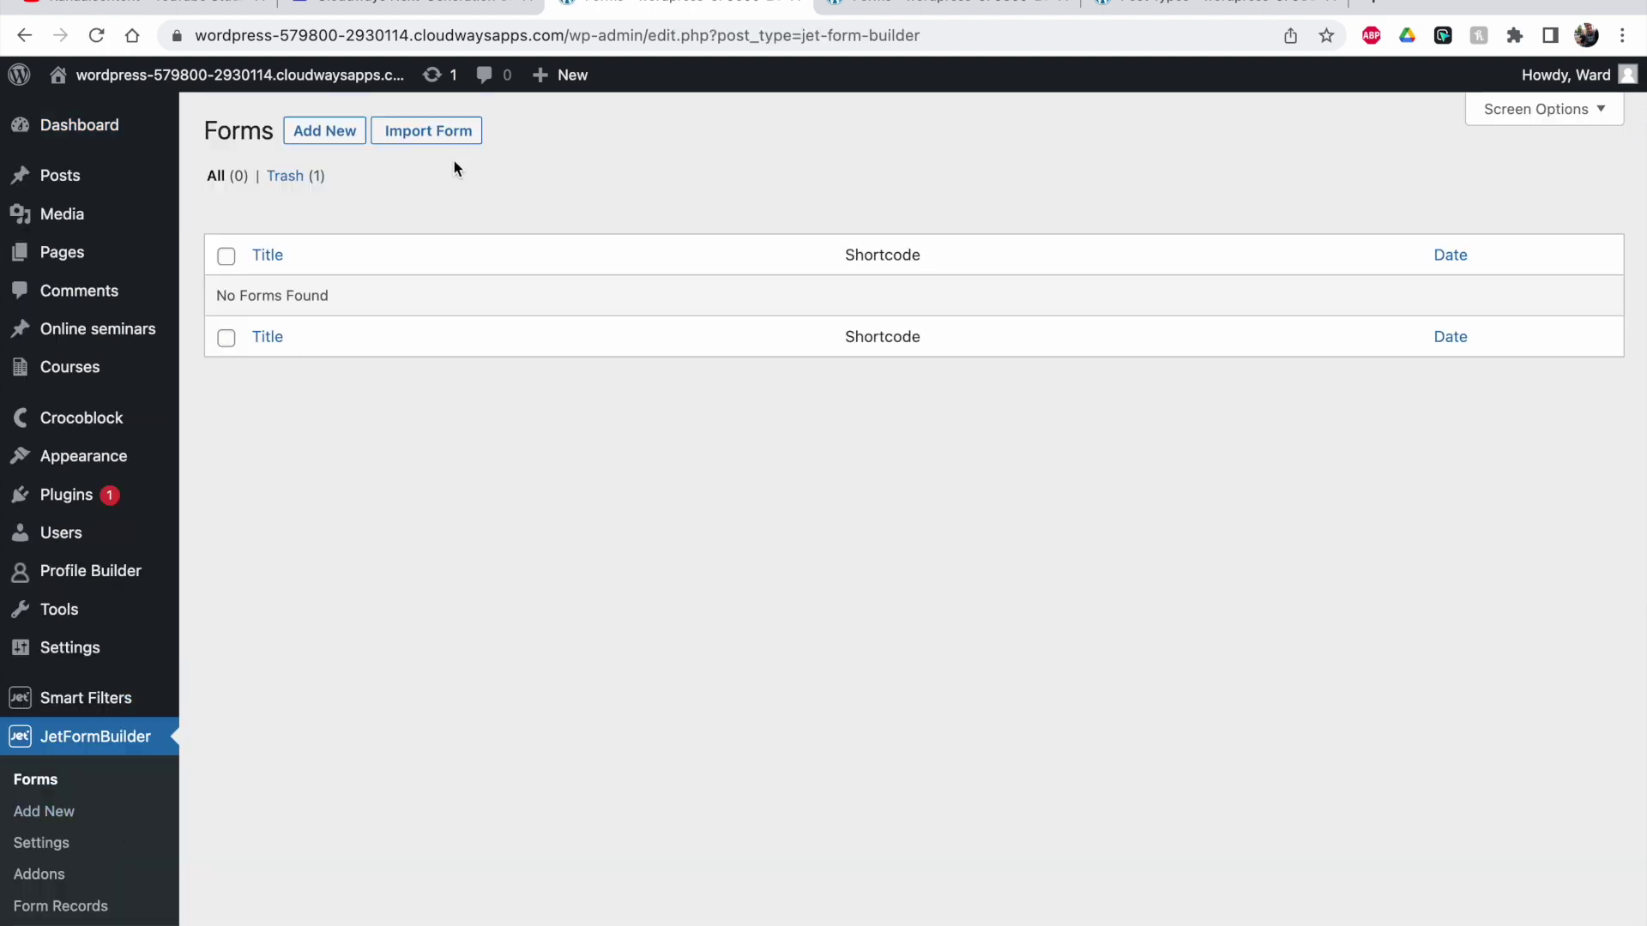
{"action": "left_click", "coordinate": [324, 144]}
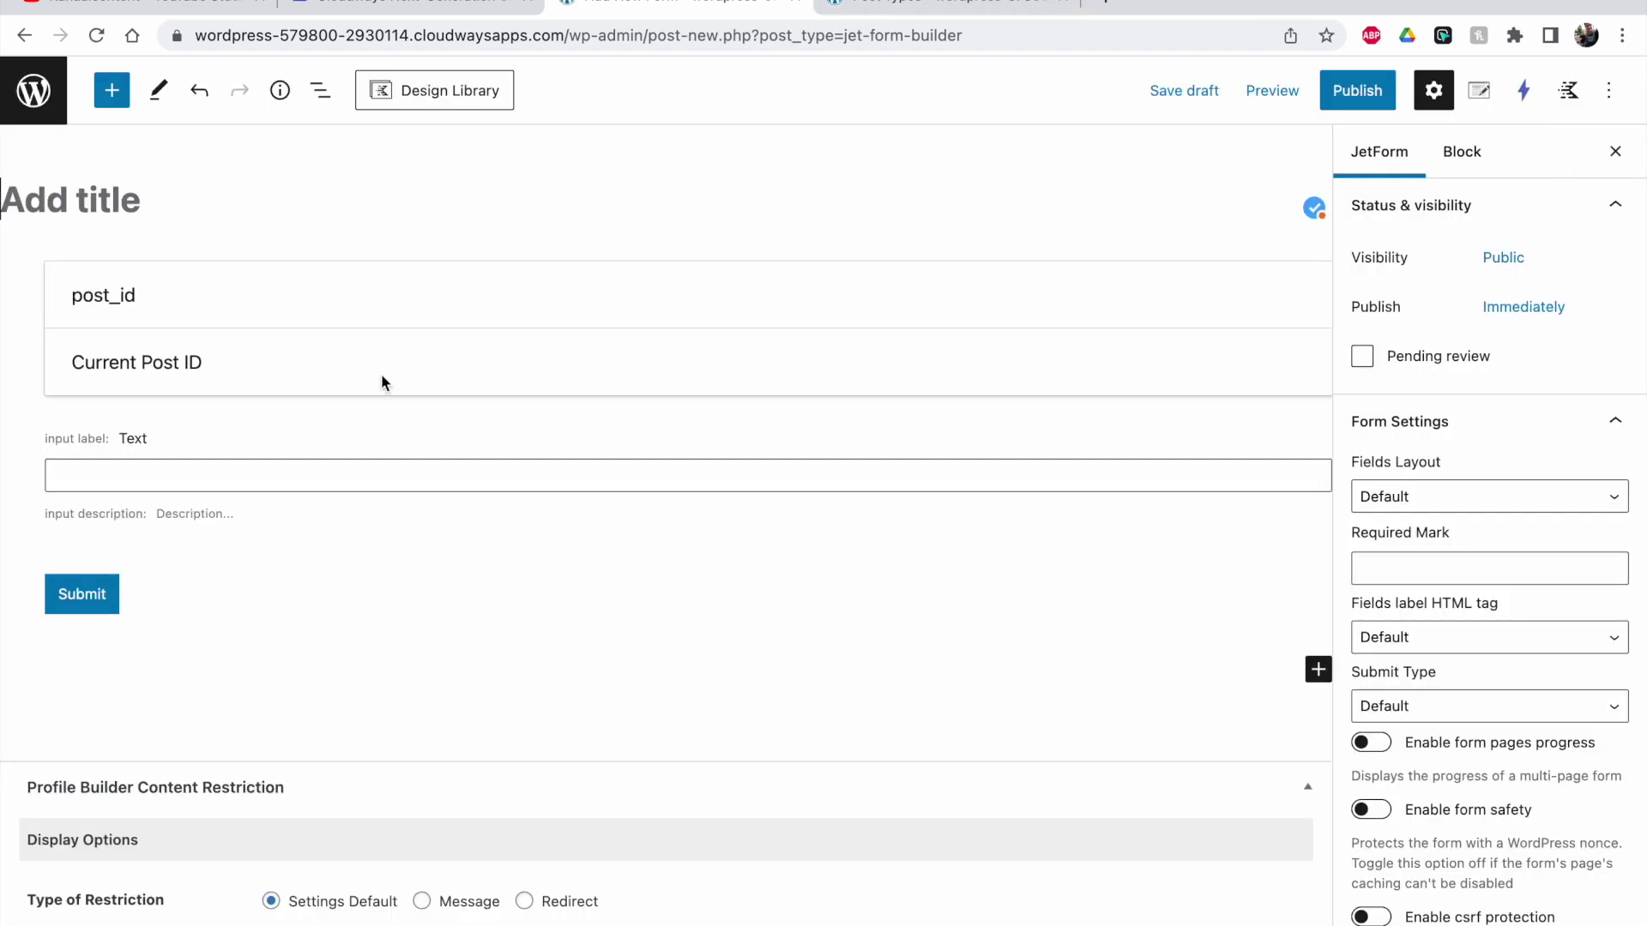
{"action": "left_click", "coordinate": [211, 293]}
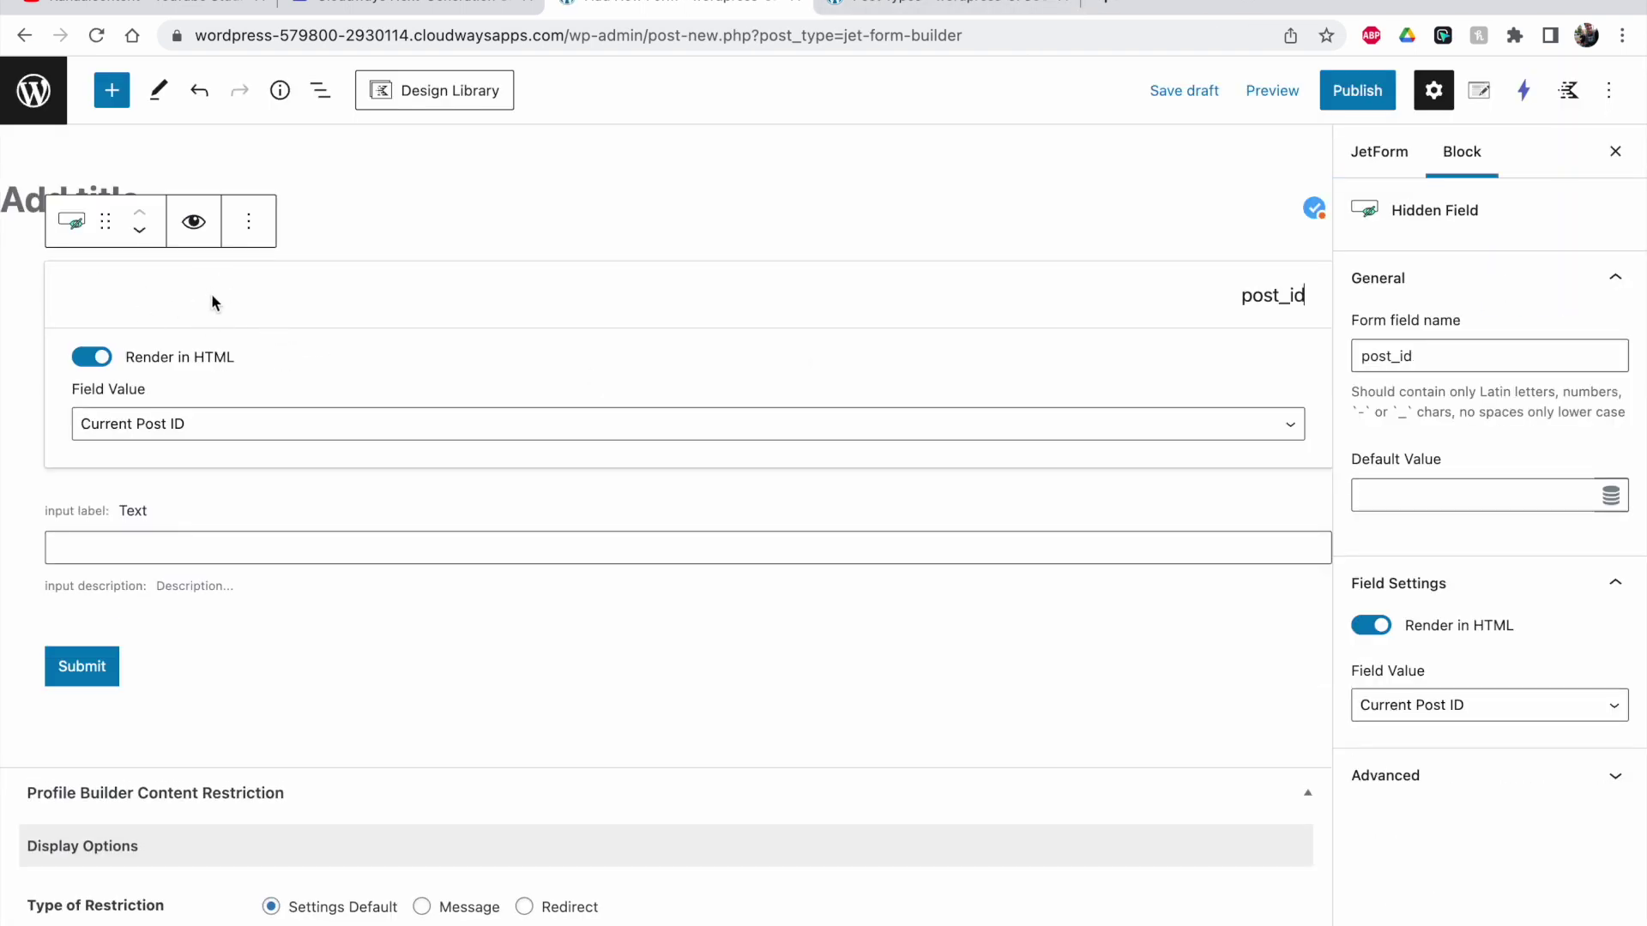
{"action": "left_click", "coordinate": [247, 230]}
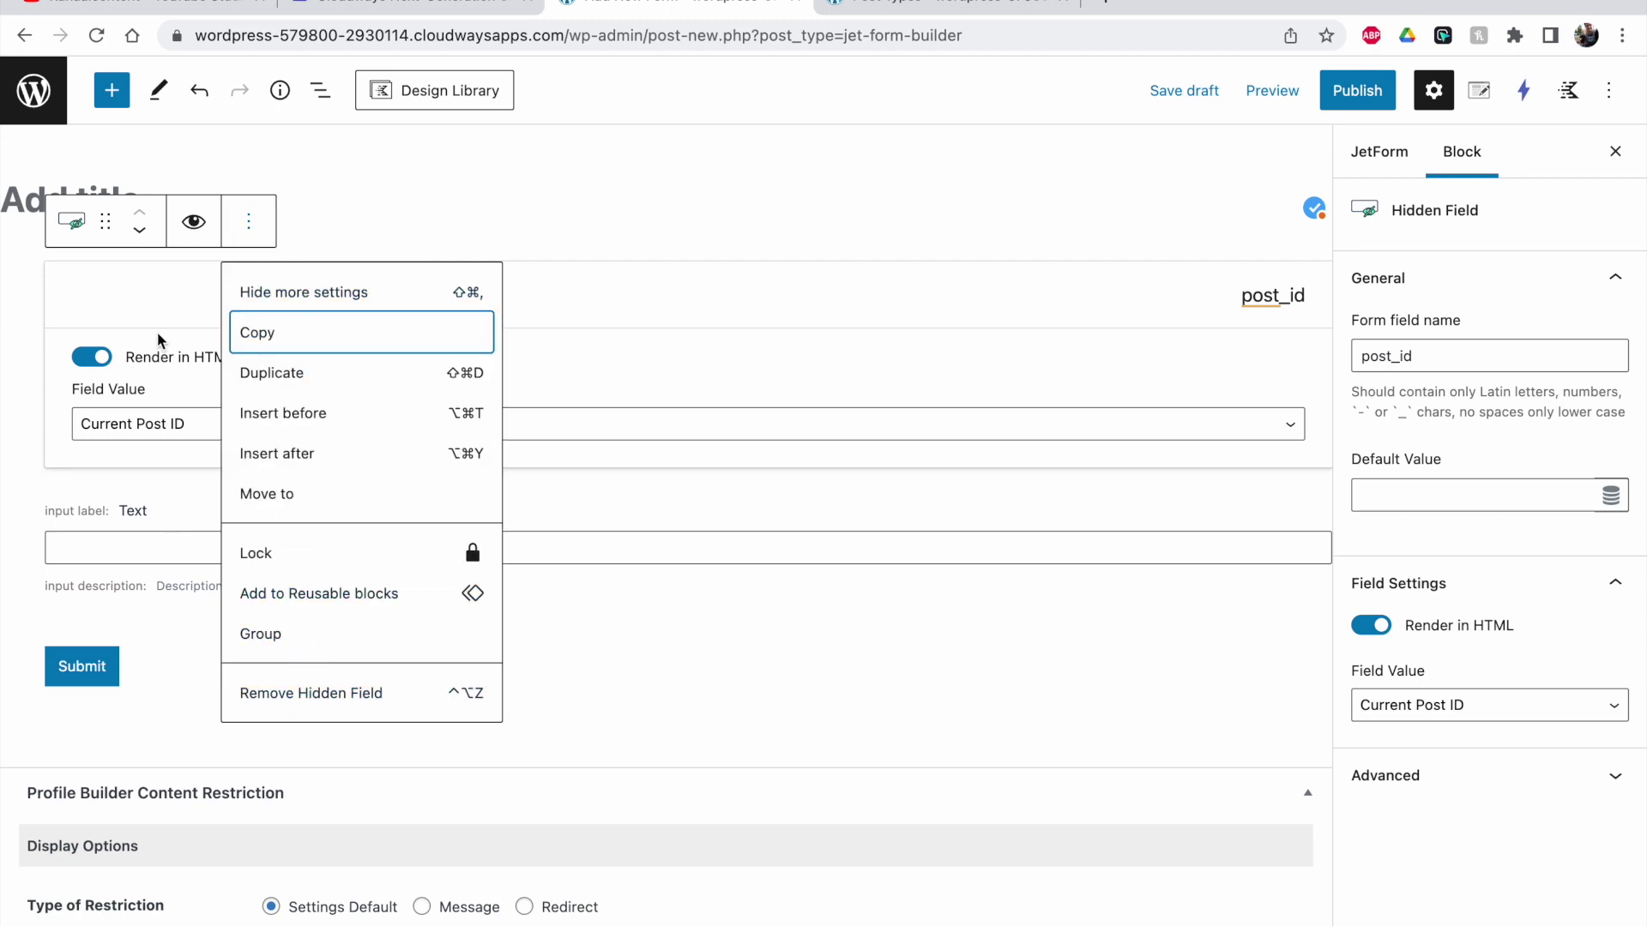
{"action": "left_click", "coordinate": [331, 693]}
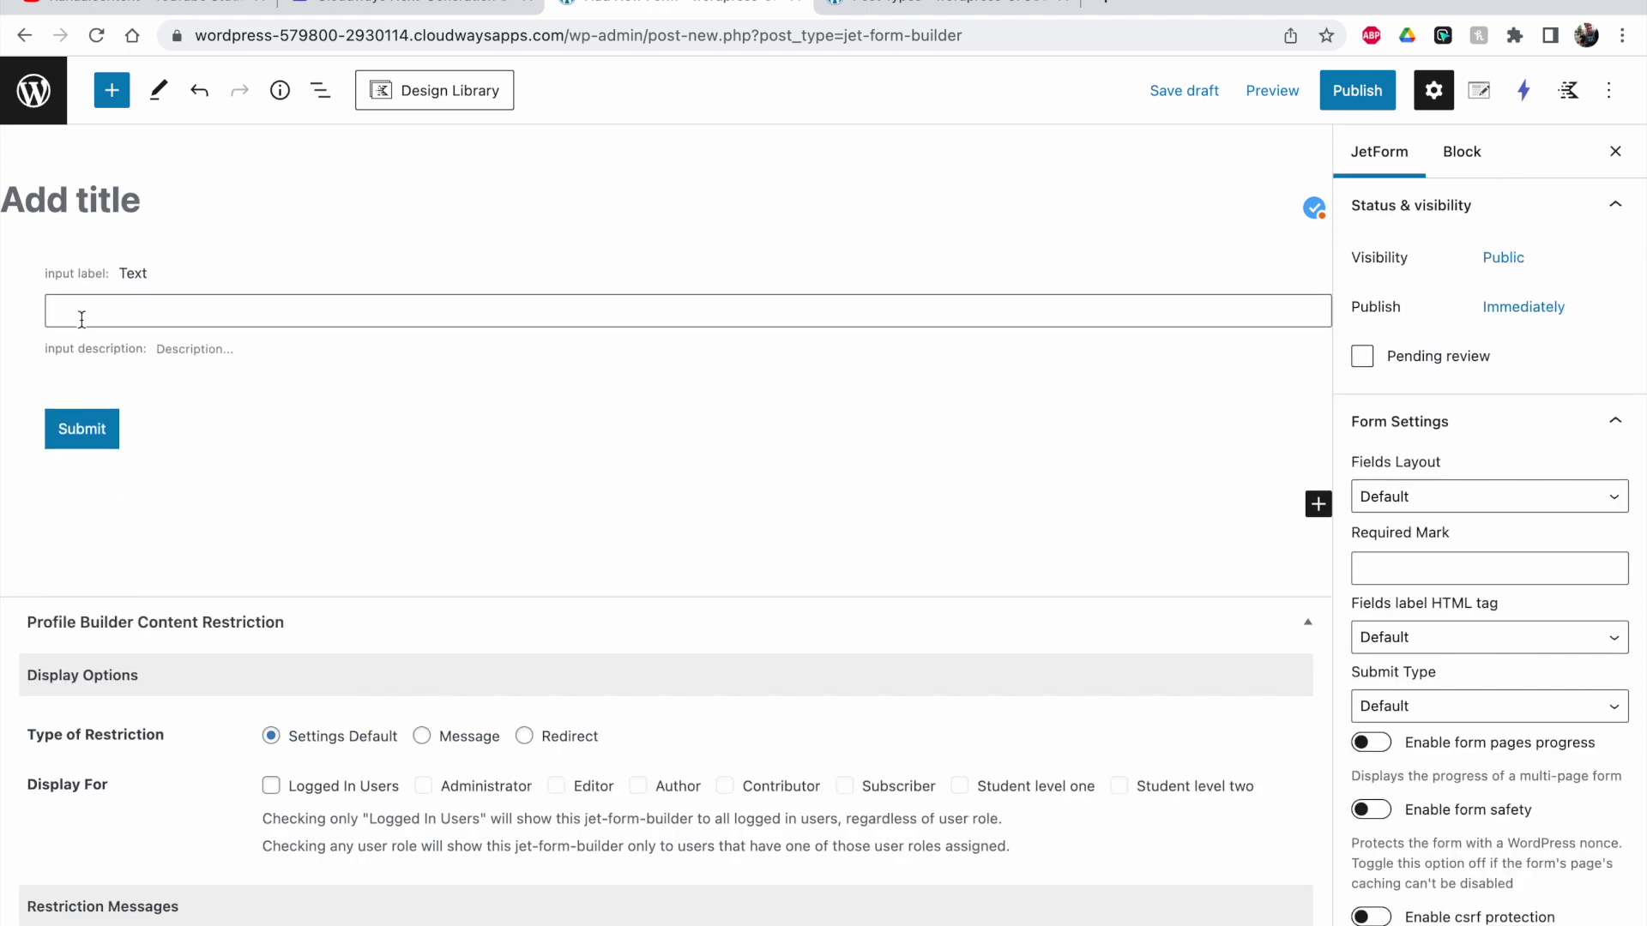
{"action": "left_click", "coordinate": [167, 271]}
{"action": "left_click", "coordinate": [659, 221]}
{"action": "left_click", "coordinate": [795, 693]}
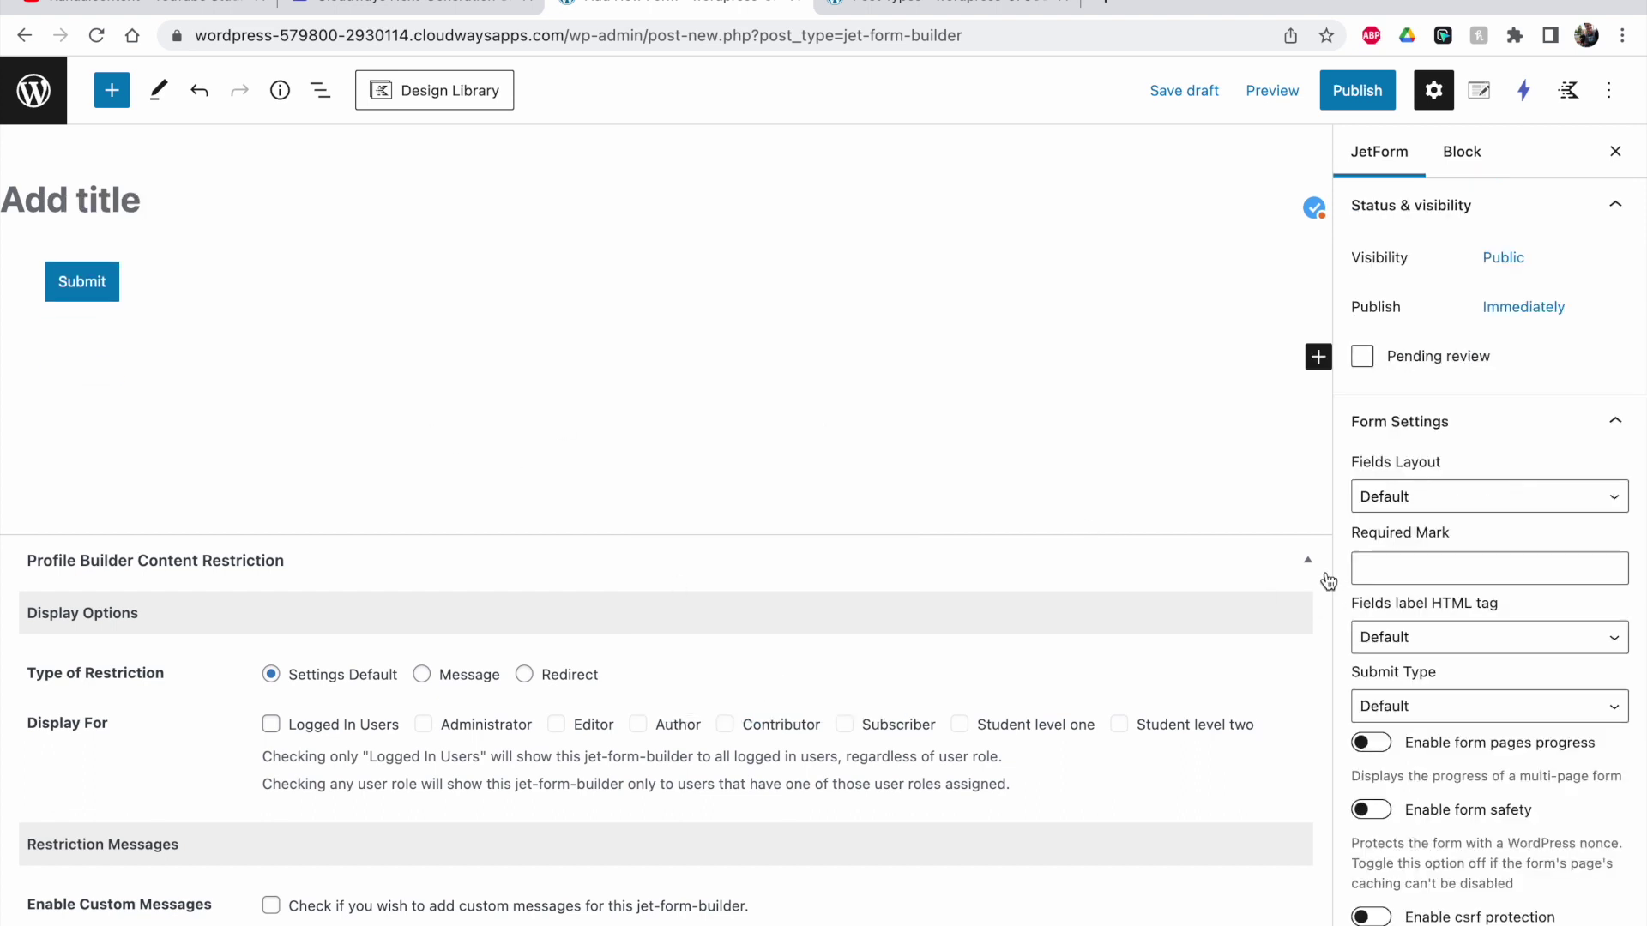
Title the form 'Frontend add a course' and insert an empty paragraph before the Submit button.
{"action": "left_click", "coordinate": [71, 197]}
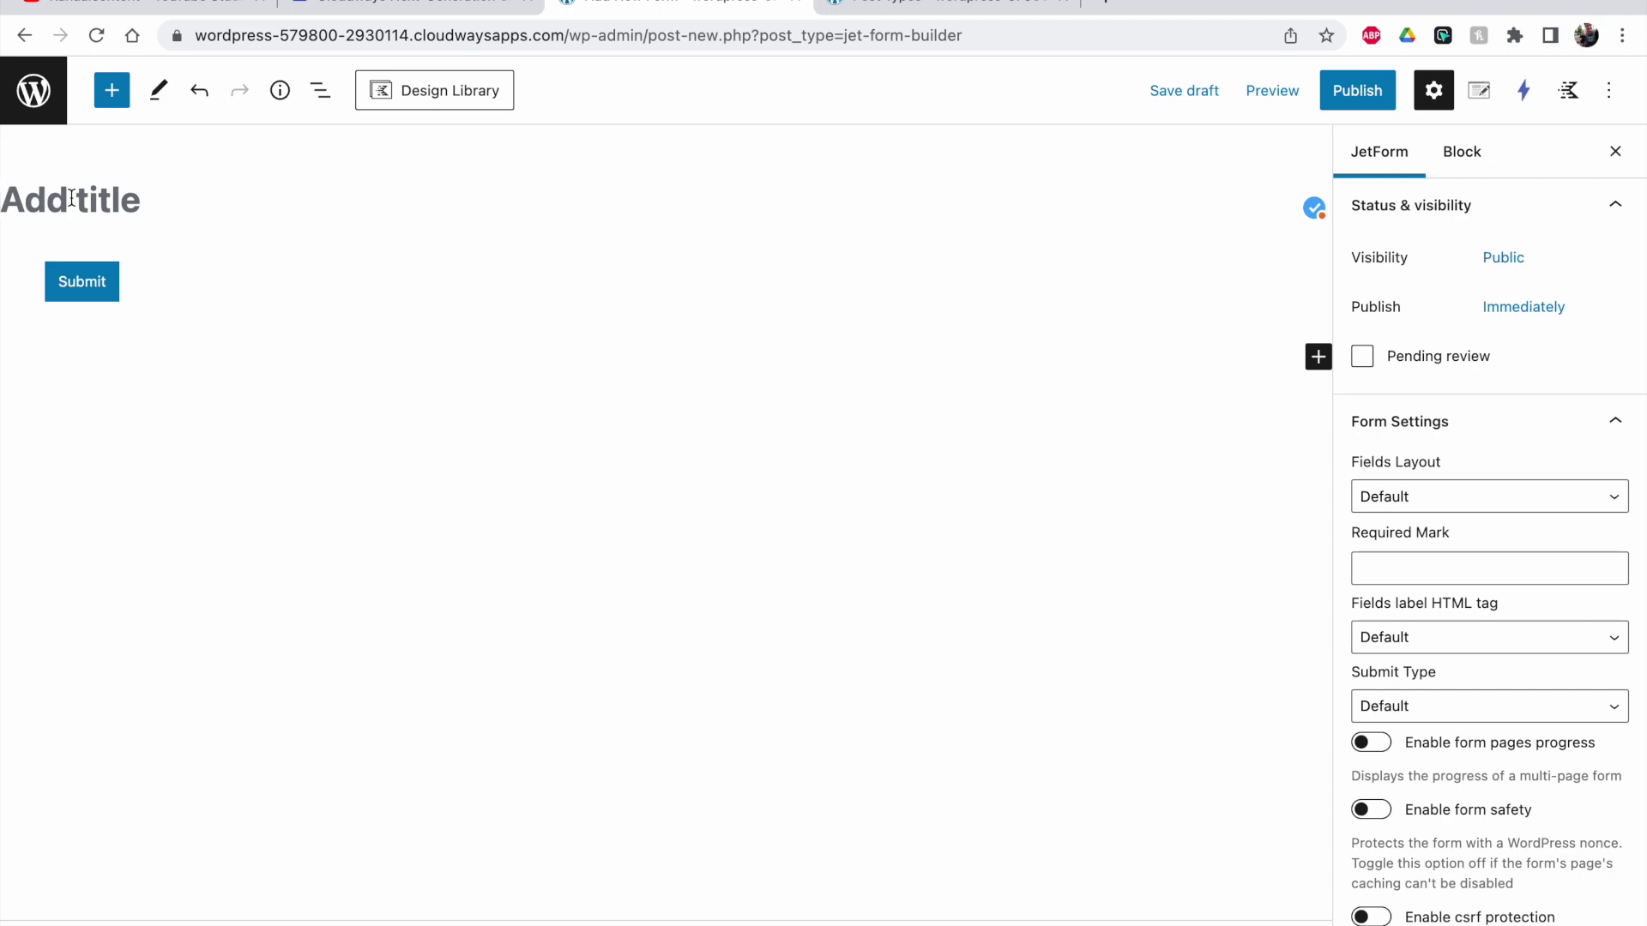
{"action": "type", "text": "Frontend"}
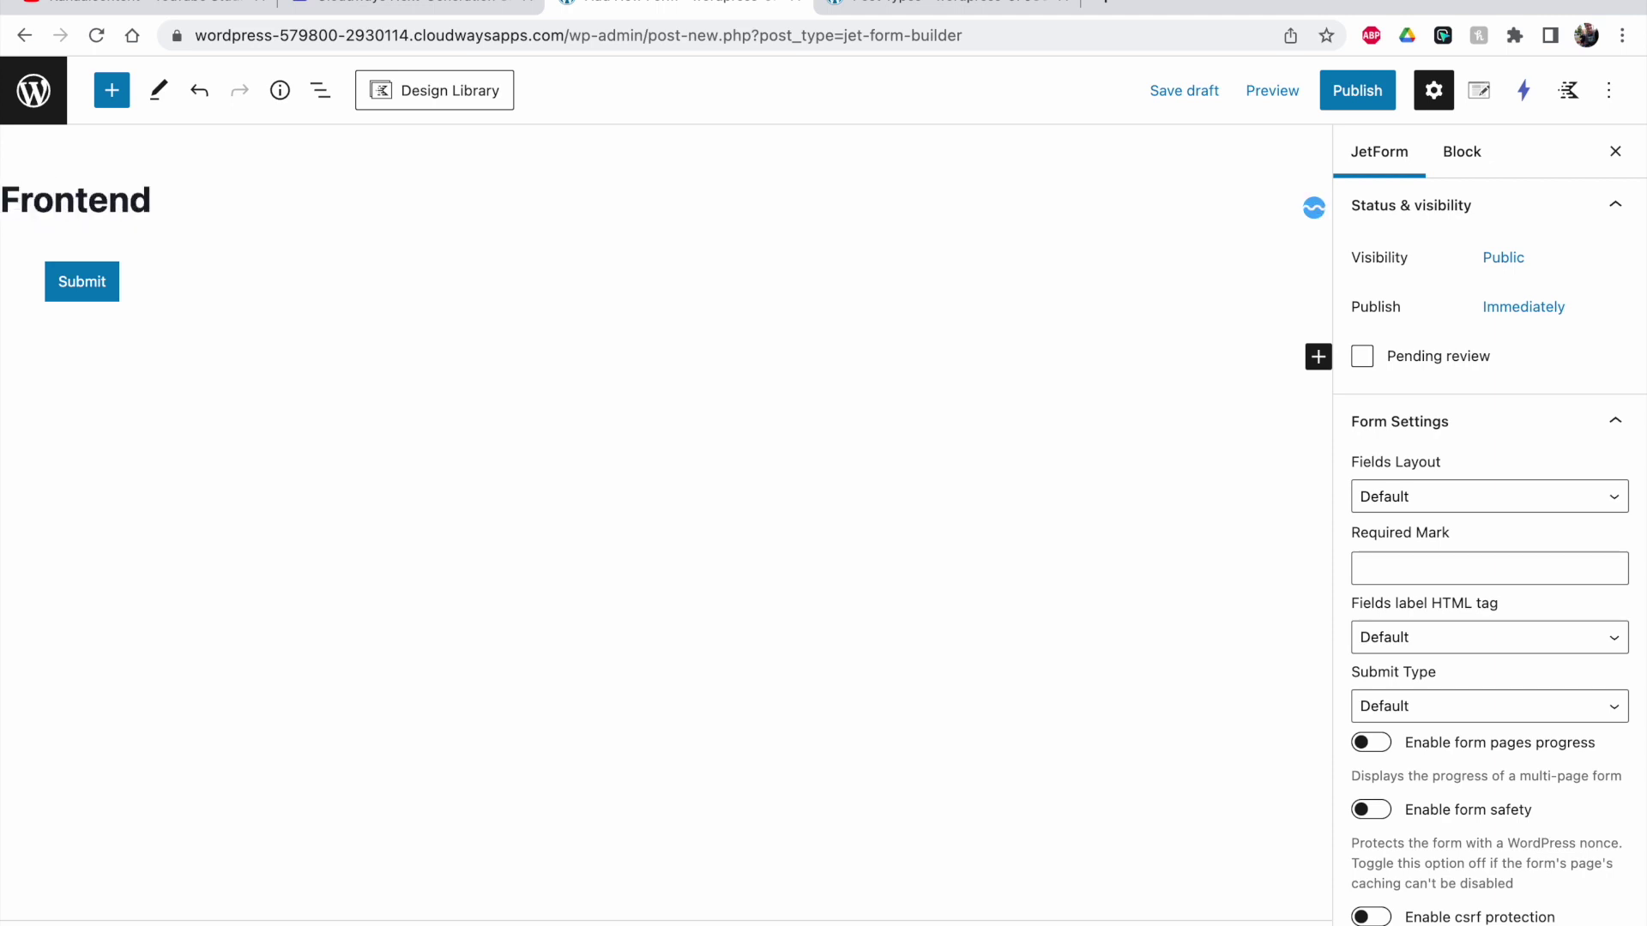
{"action": "type", "text": " add a course"}
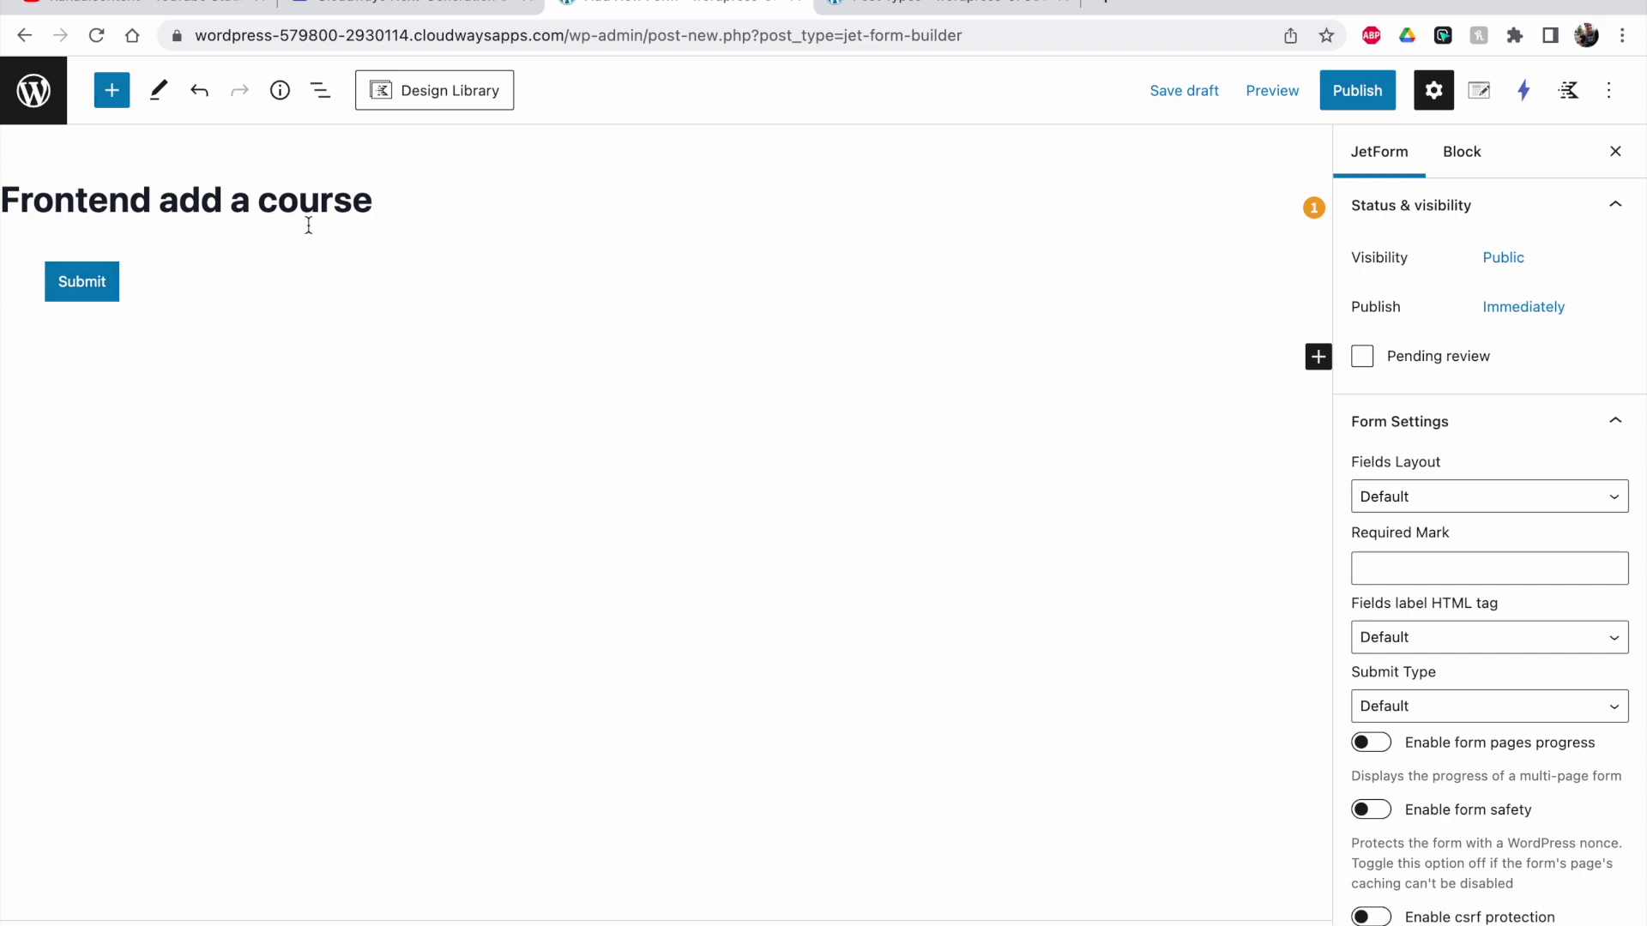
{"action": "left_click", "coordinate": [320, 90]}
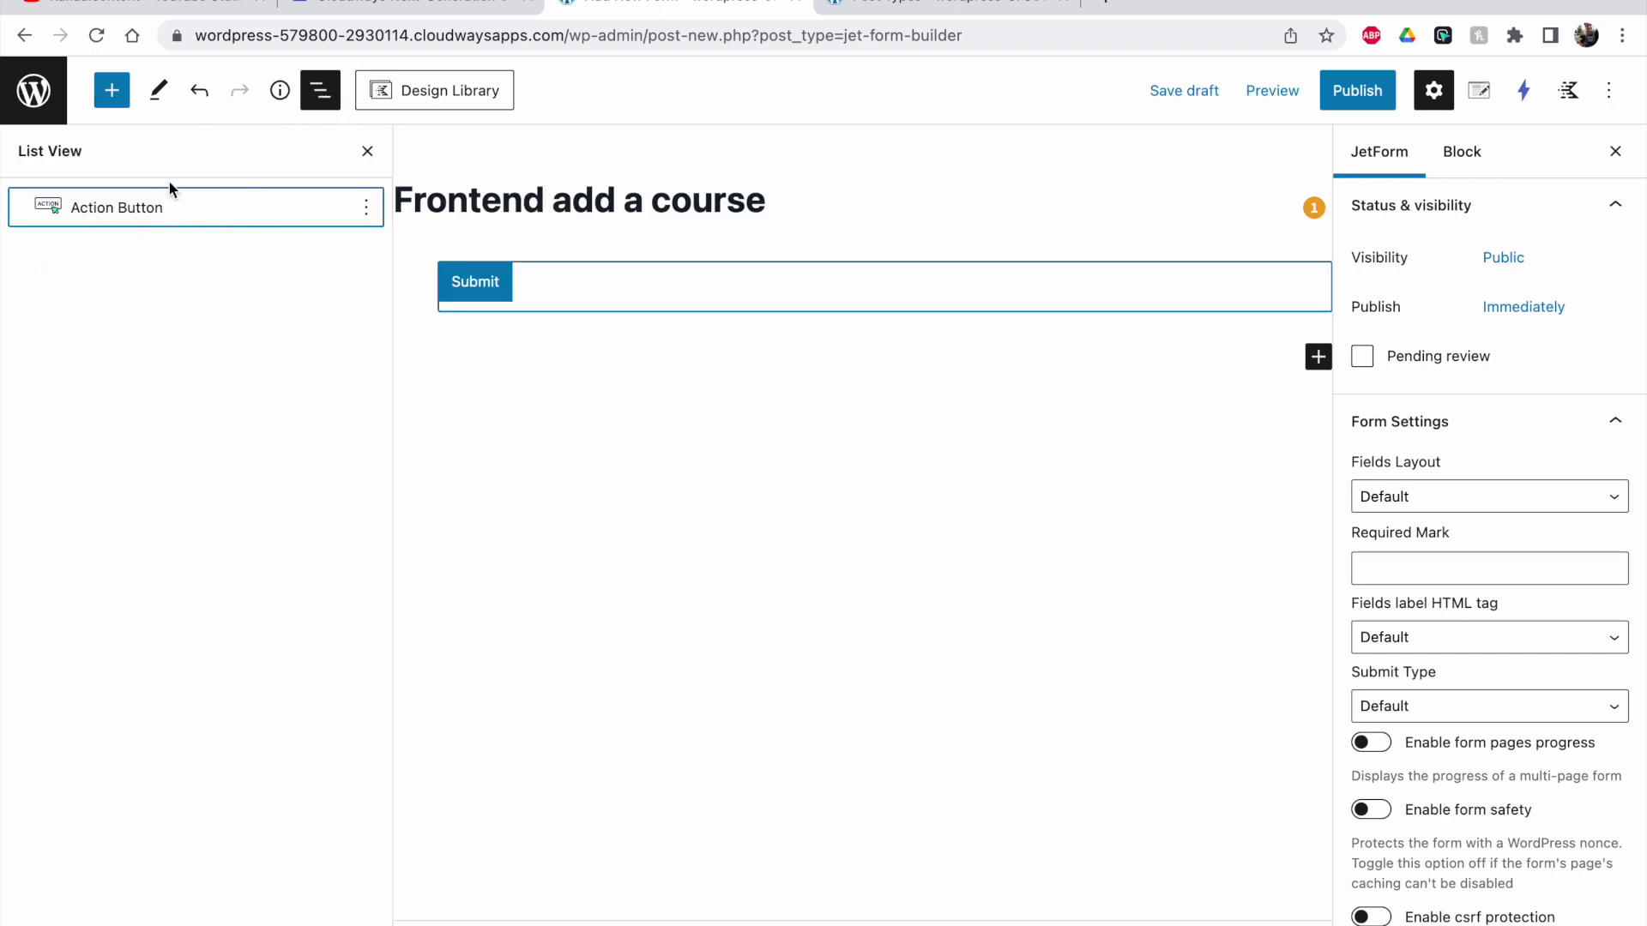
{"action": "left_click", "coordinate": [367, 214]}
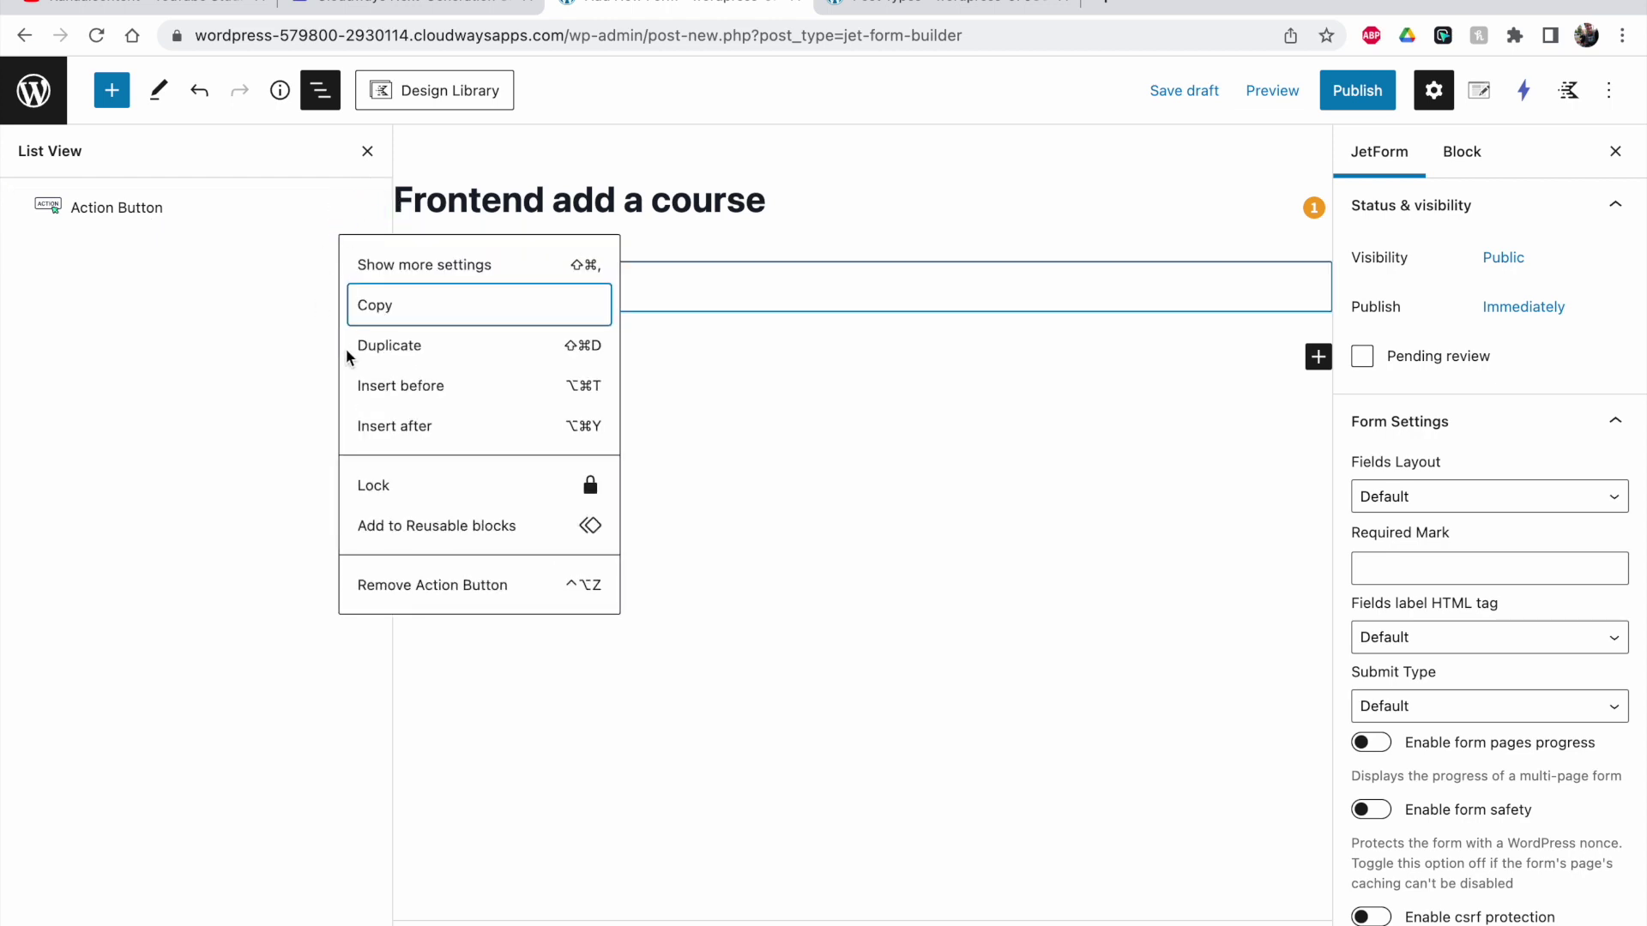
{"action": "left_click", "coordinate": [360, 386]}
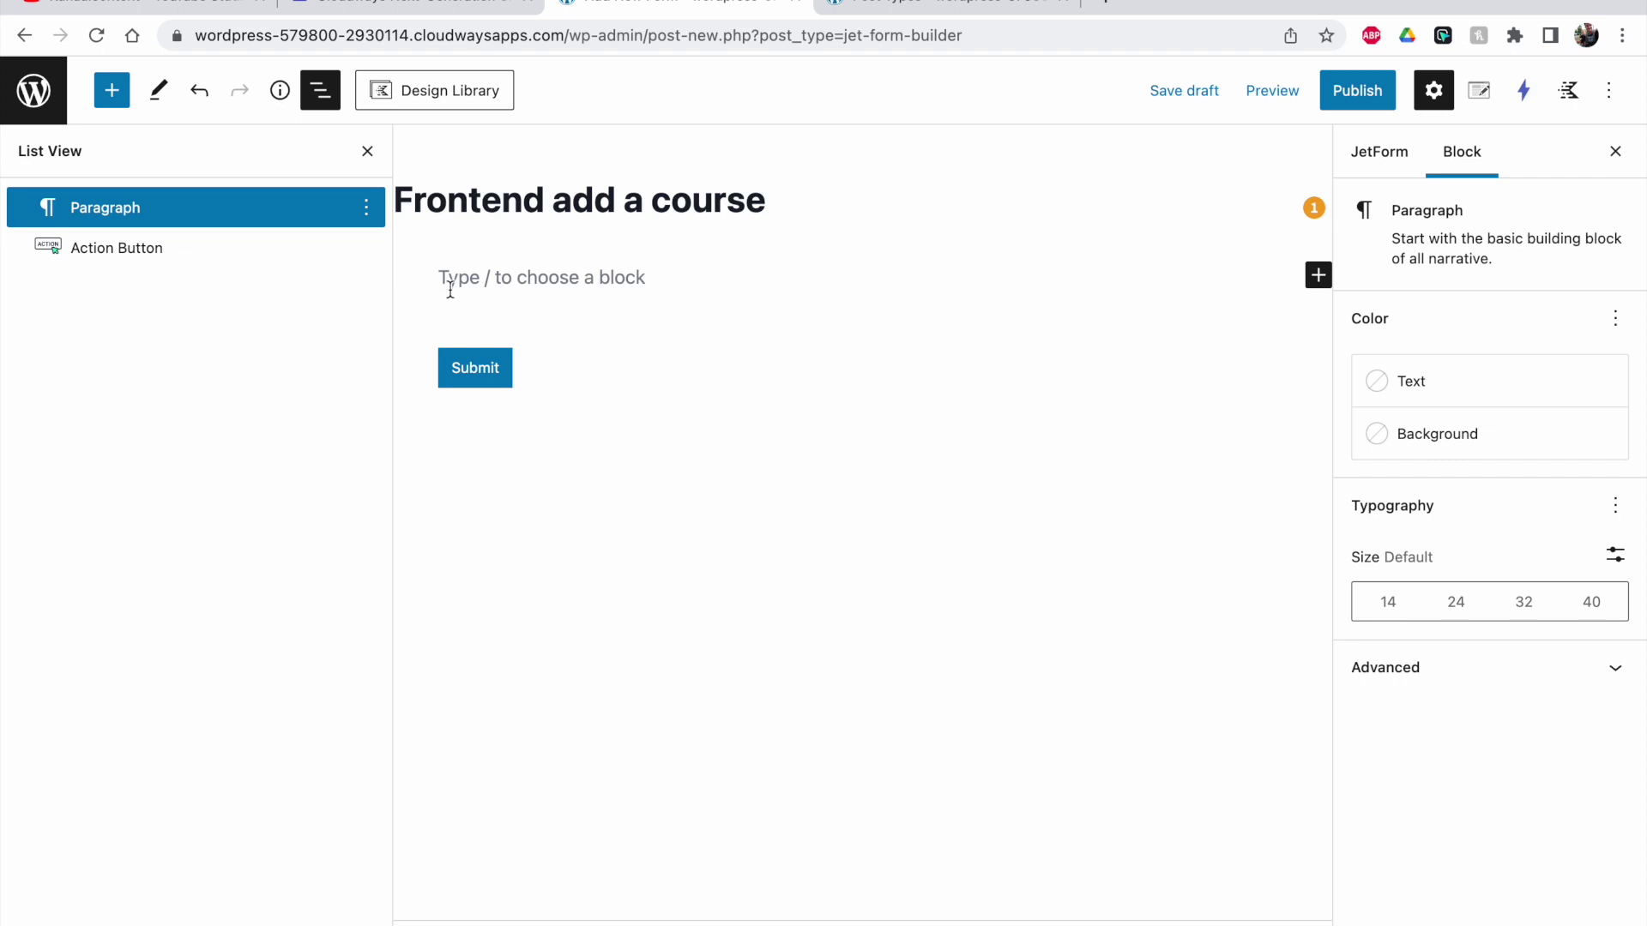
{"action": "left_click", "coordinate": [1319, 276]}
{"action": "left_click", "coordinate": [1154, 648]}
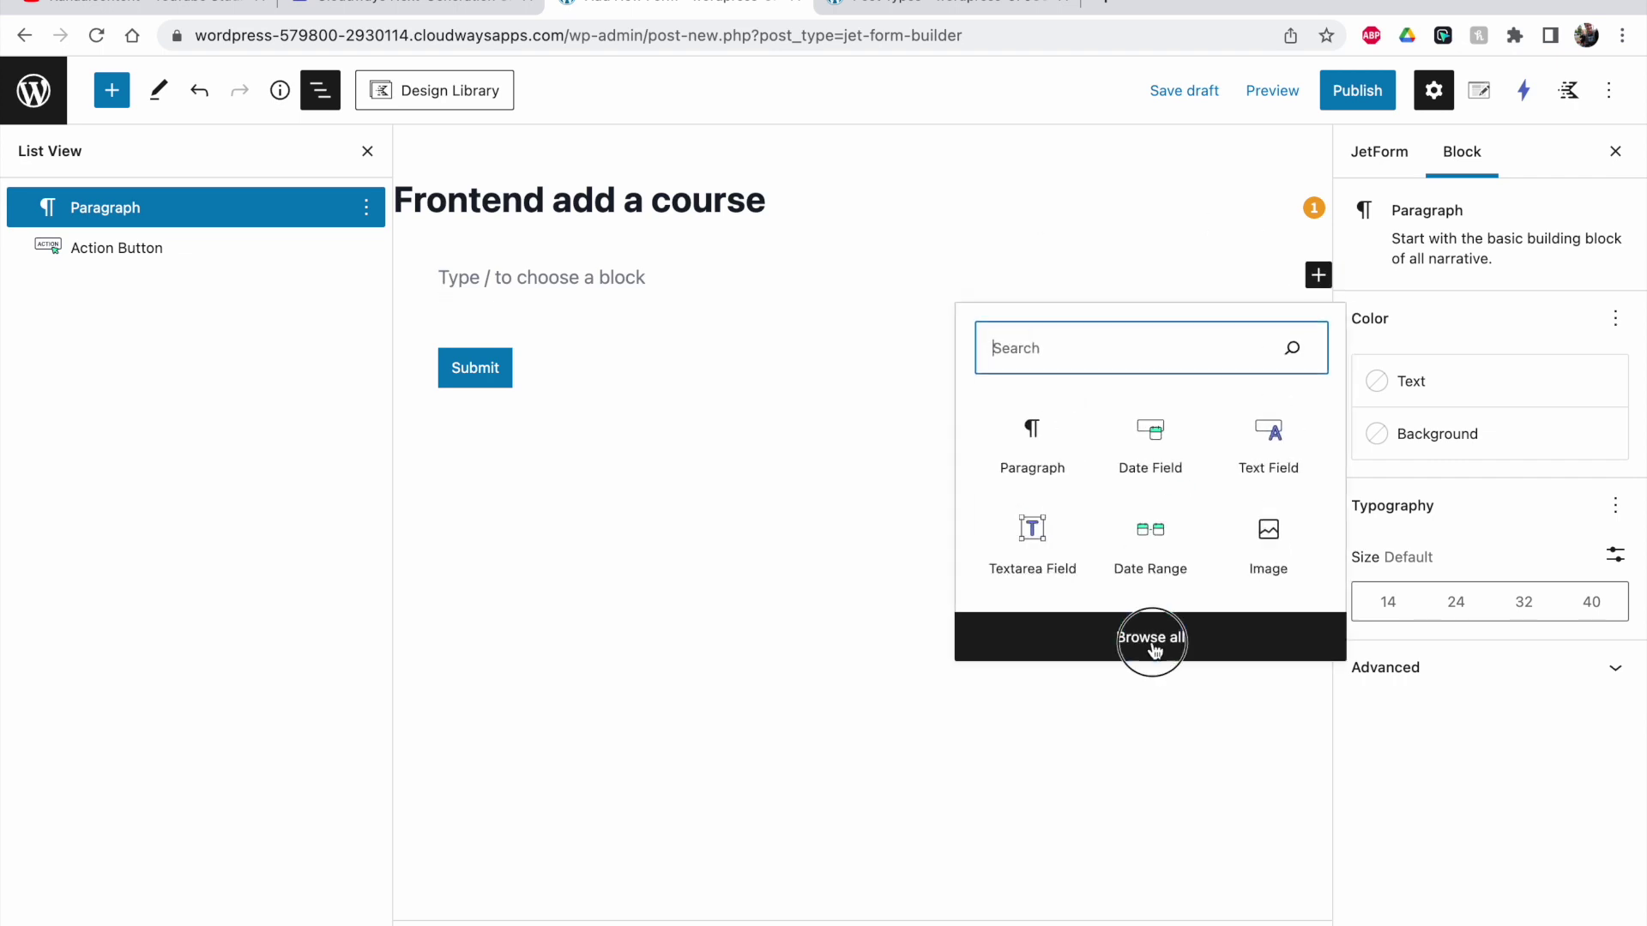
Add a Text Field above Submit labelled Title with form name title.
{"action": "left_click", "coordinate": [28, 275]}
{"action": "left_click_drag", "start_coordinate": [28, 274], "coordinate": [135, 283]}
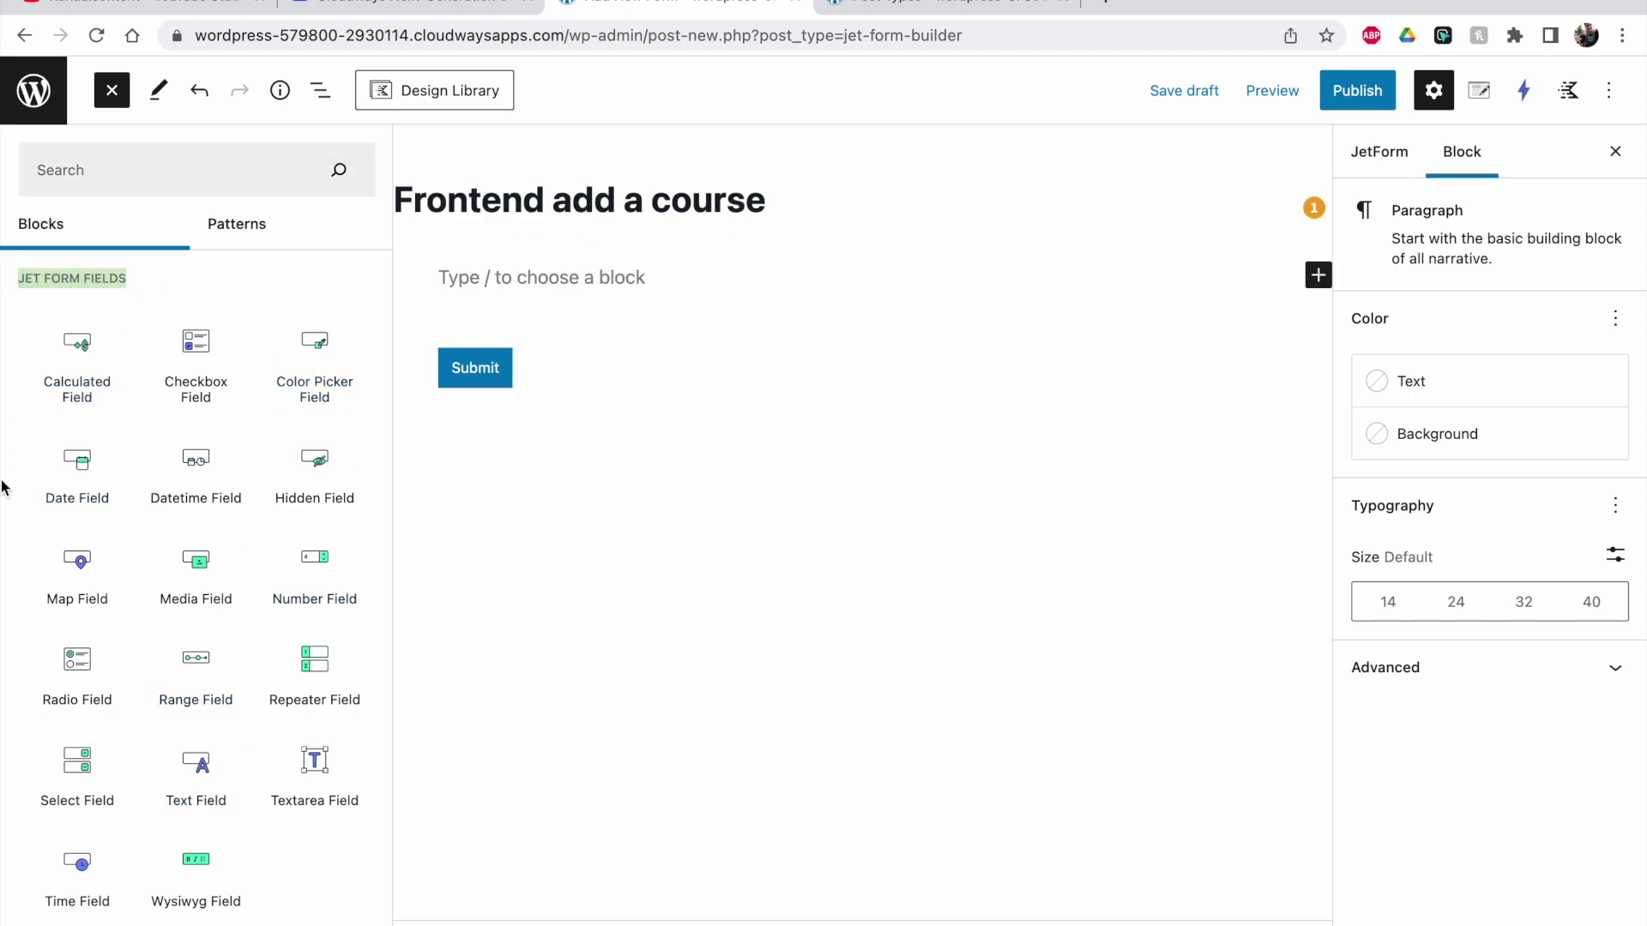
{"action": "left_click", "coordinate": [197, 764]}
{"action": "left_click", "coordinate": [1389, 364]}
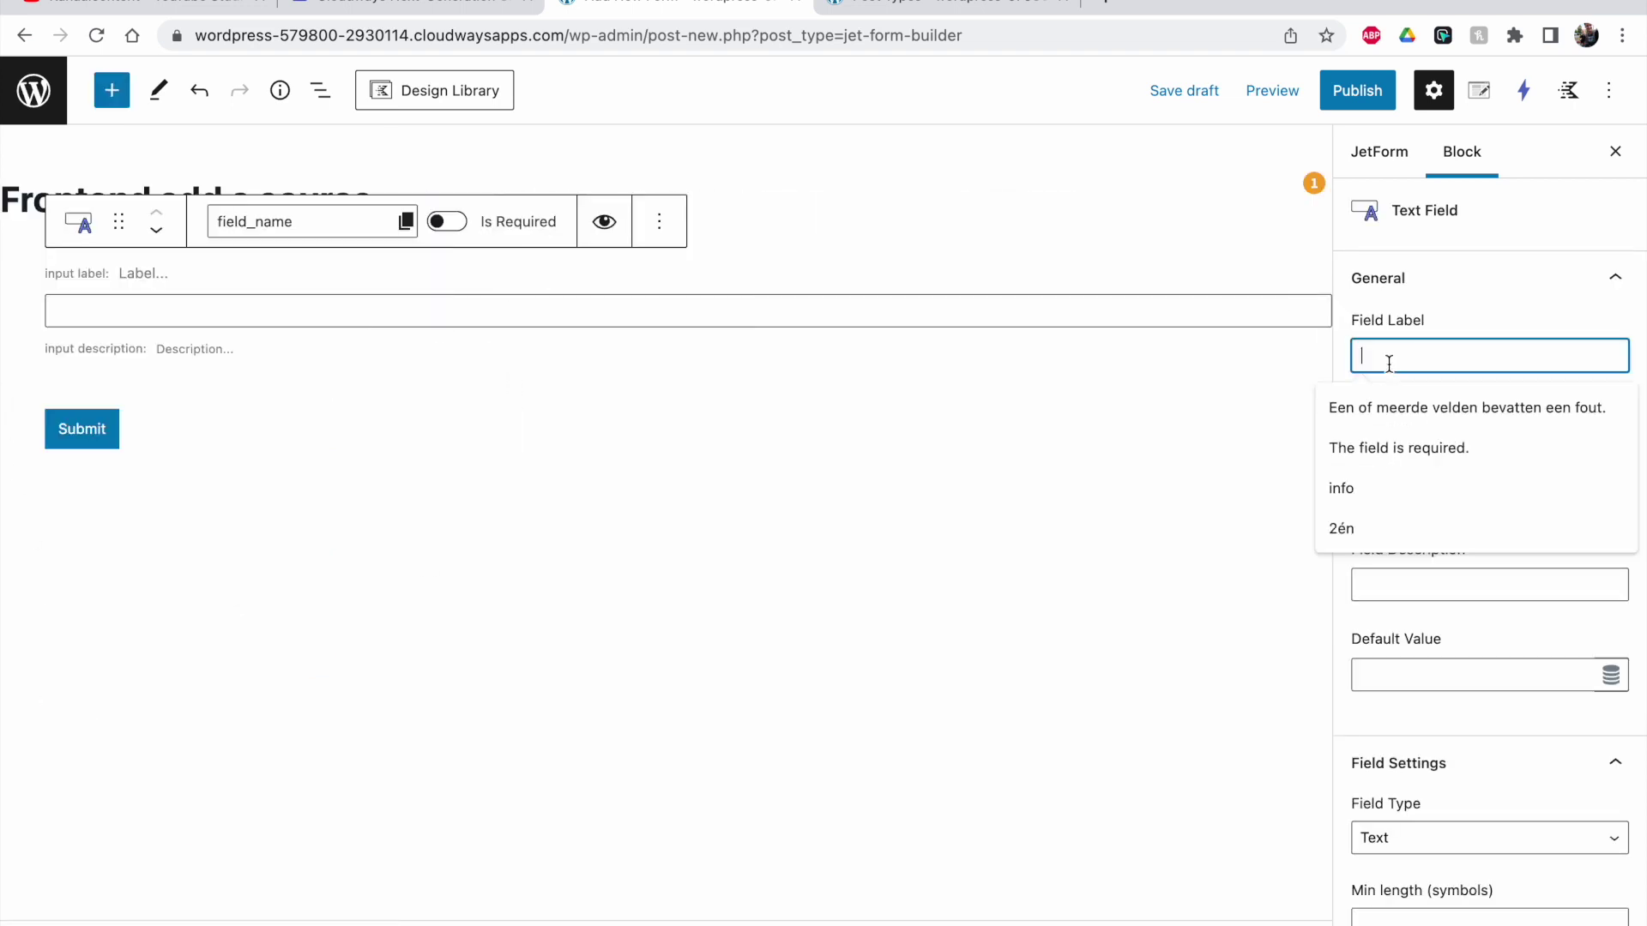
{"action": "type", "text": "Title"}
{"action": "left_click", "coordinate": [1463, 454]}
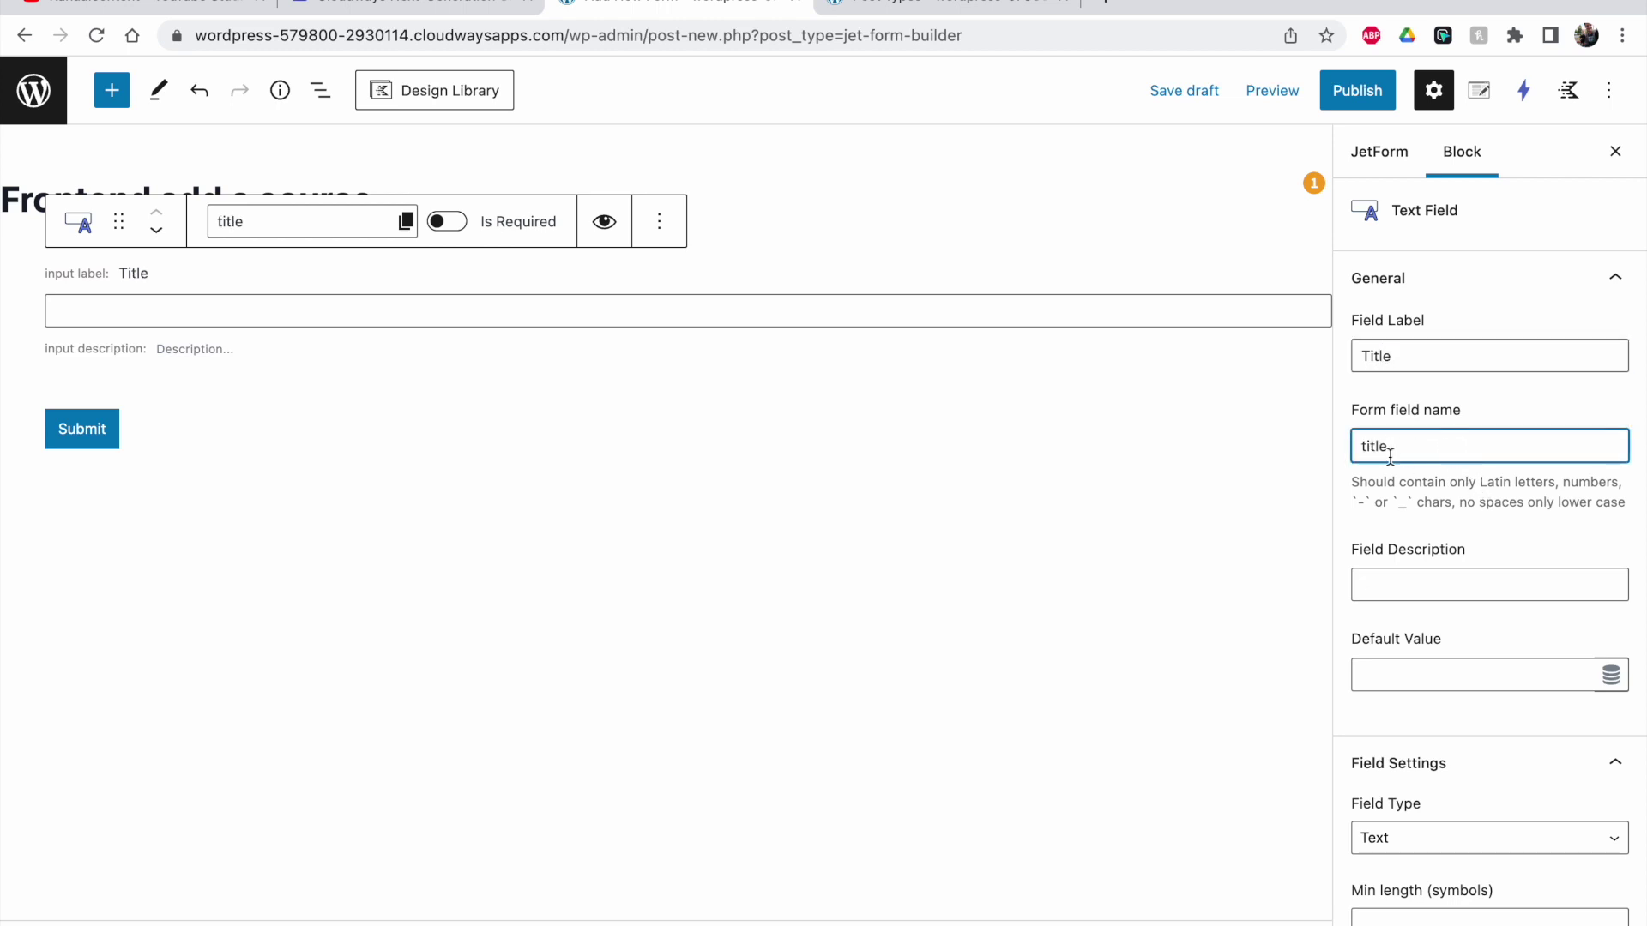
{"action": "scroll", "coordinate": [1439, 532], "scroll_direction": "down", "scroll_amount": 5}
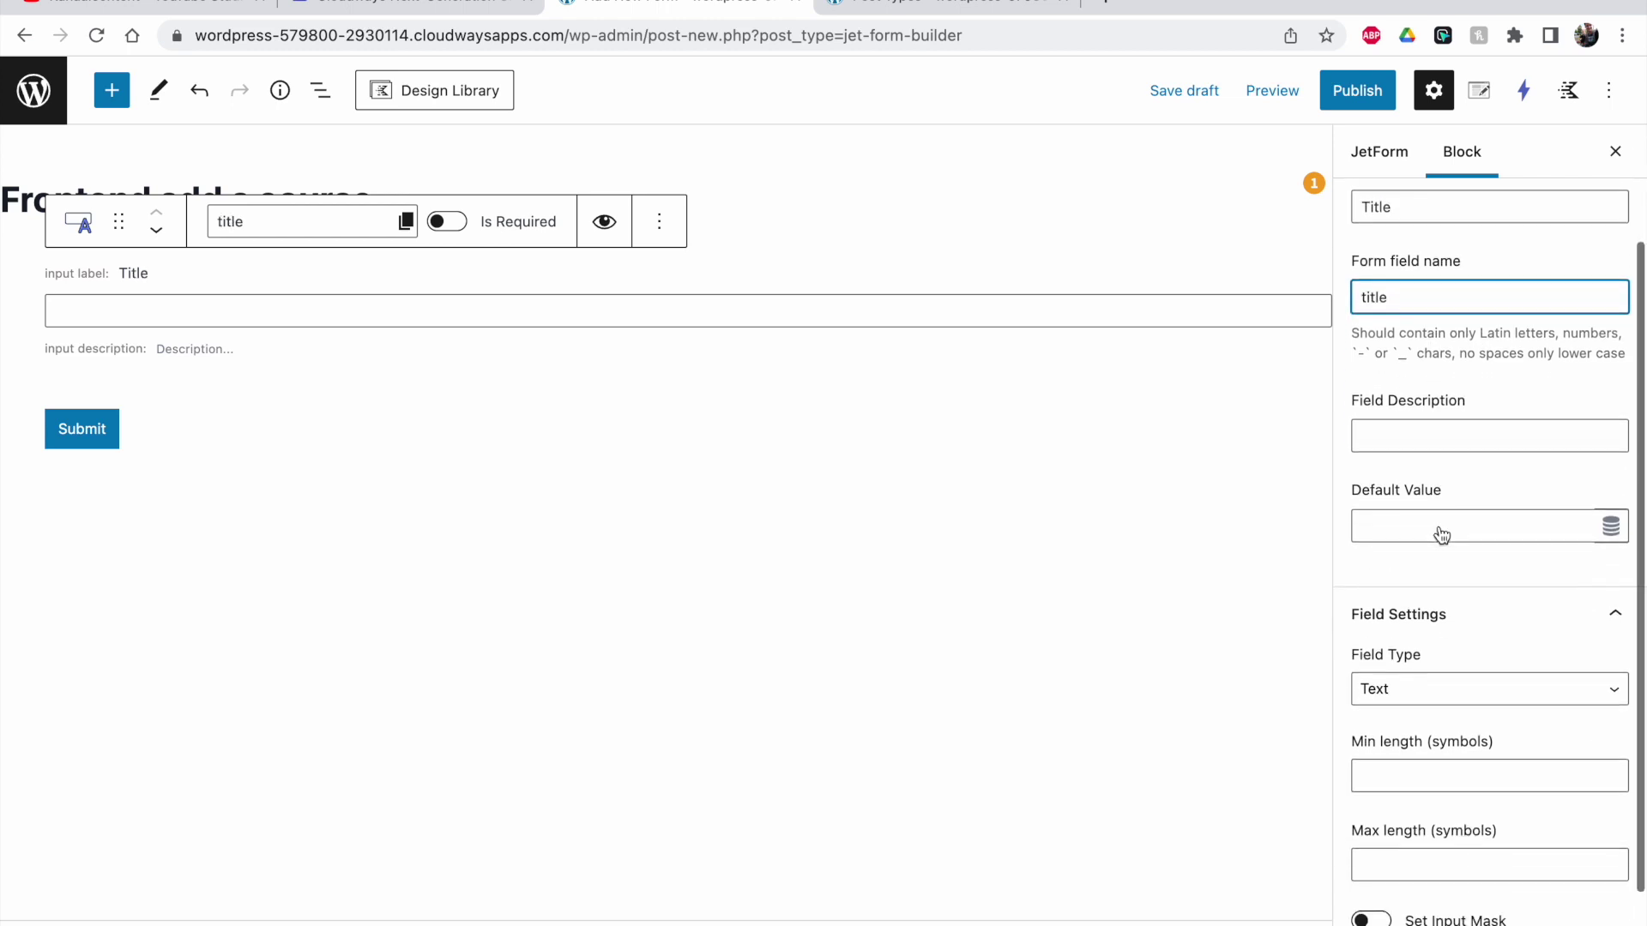
{"action": "scroll", "coordinate": [1412, 729], "scroll_direction": "down", "scroll_amount": 1}
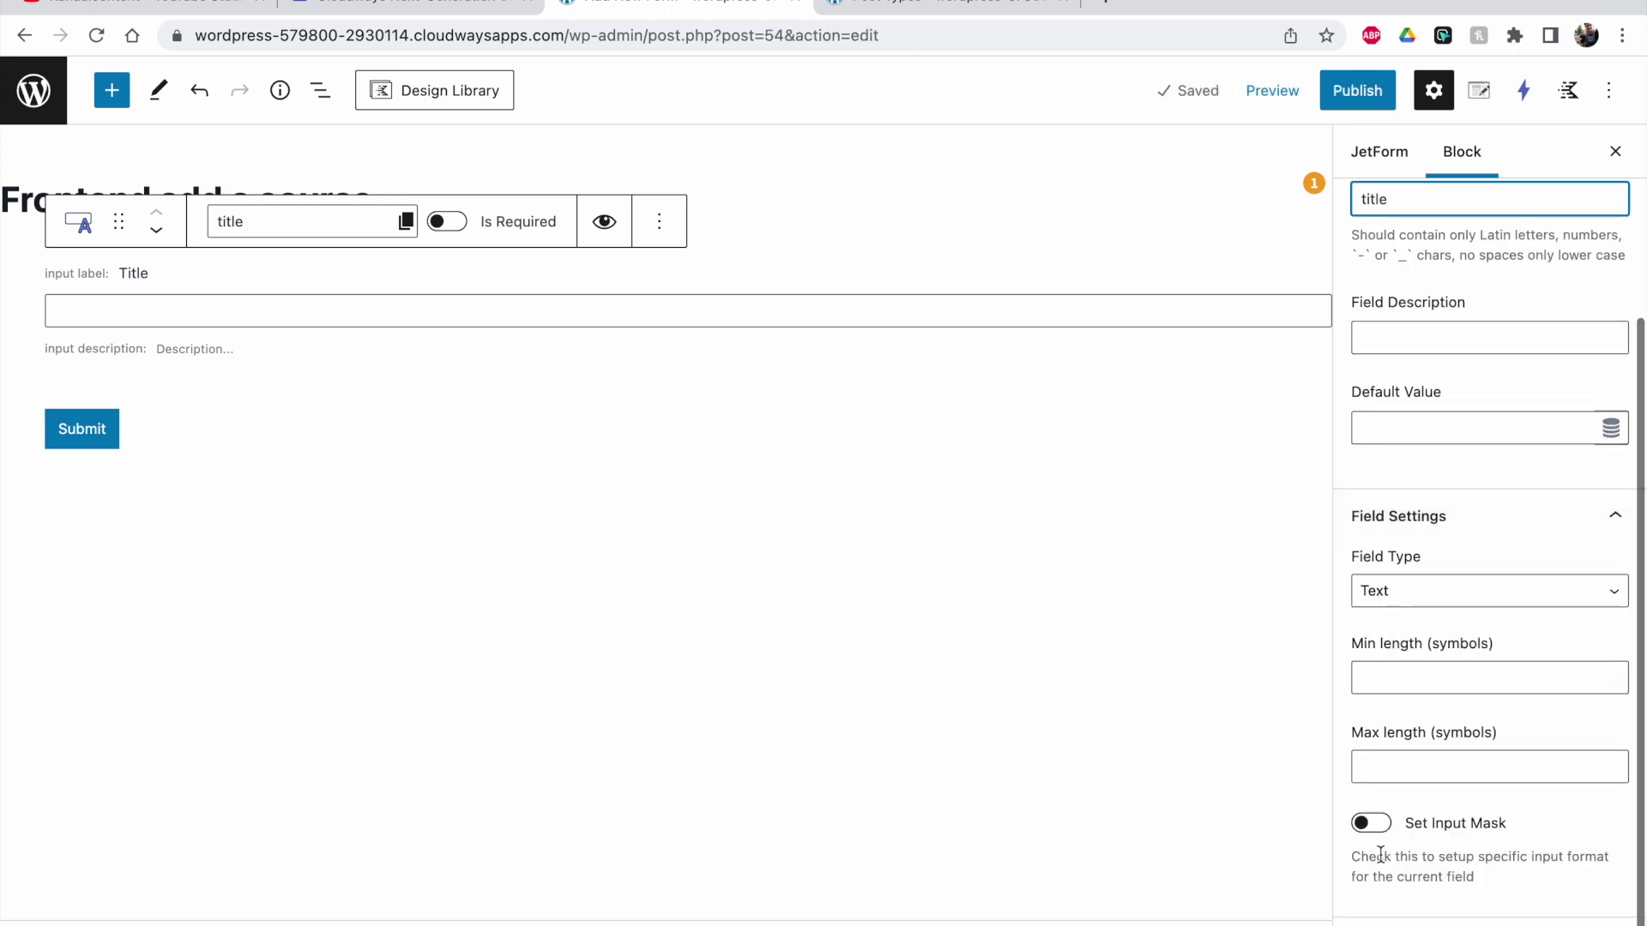
{"action": "scroll", "coordinate": [1407, 686], "scroll_direction": "down", "scroll_amount": 5}
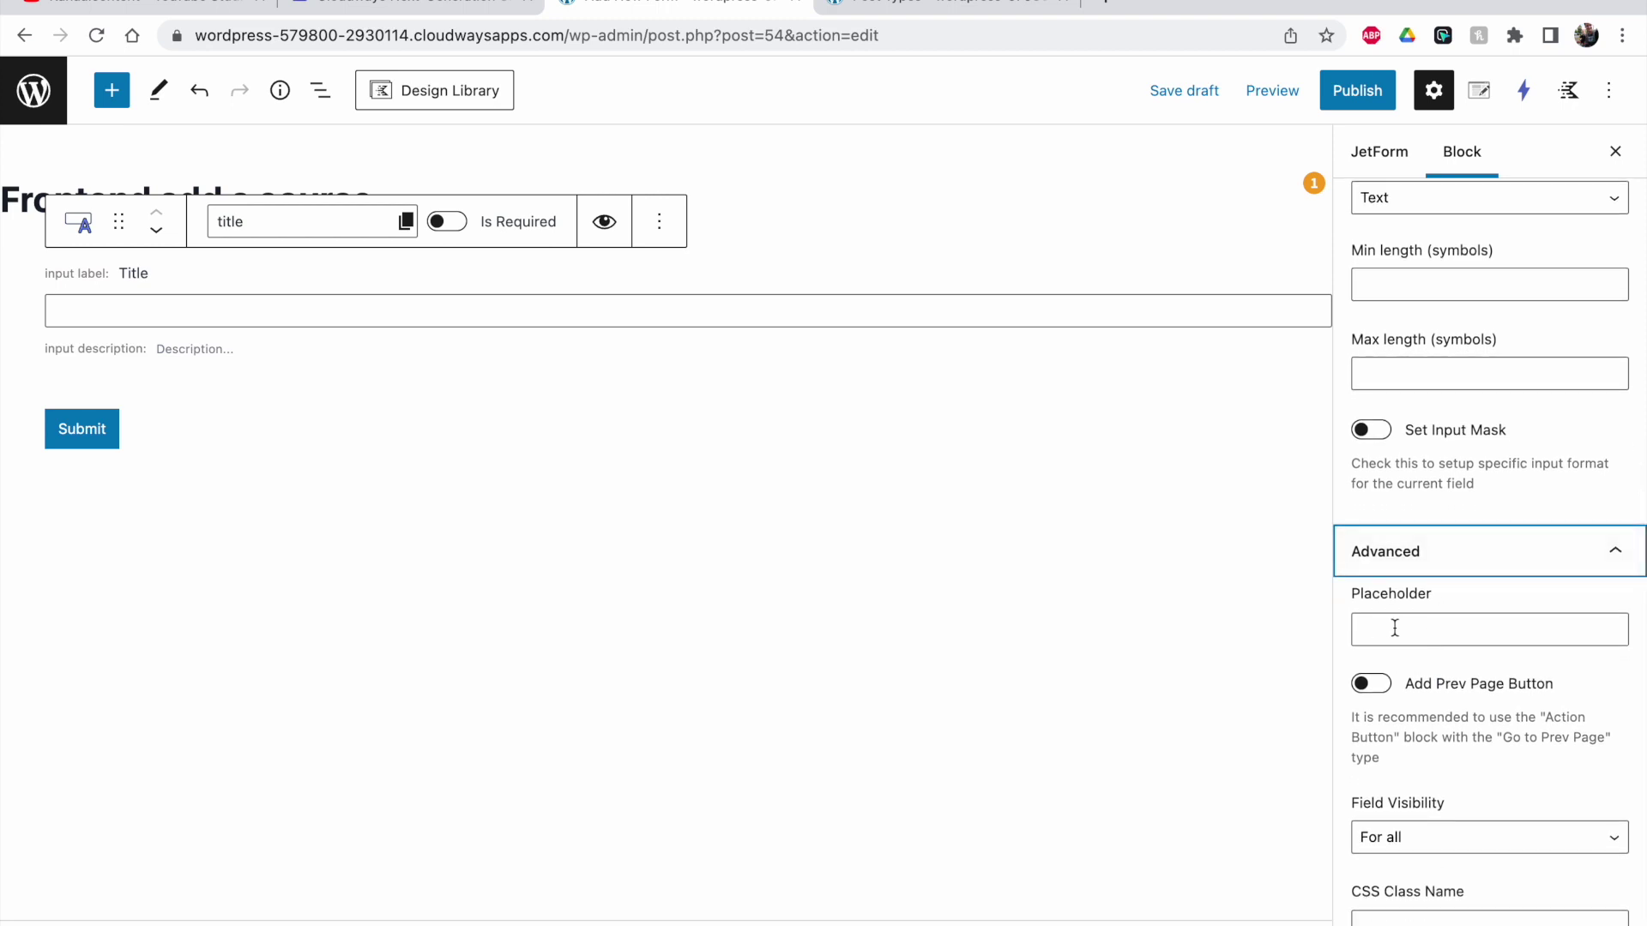
Give the Title field placeholder 'put your title here' and keep Field Visibility on For all.
{"action": "left_click", "coordinate": [1395, 629]}
{"action": "type", "text": "put your title here"}
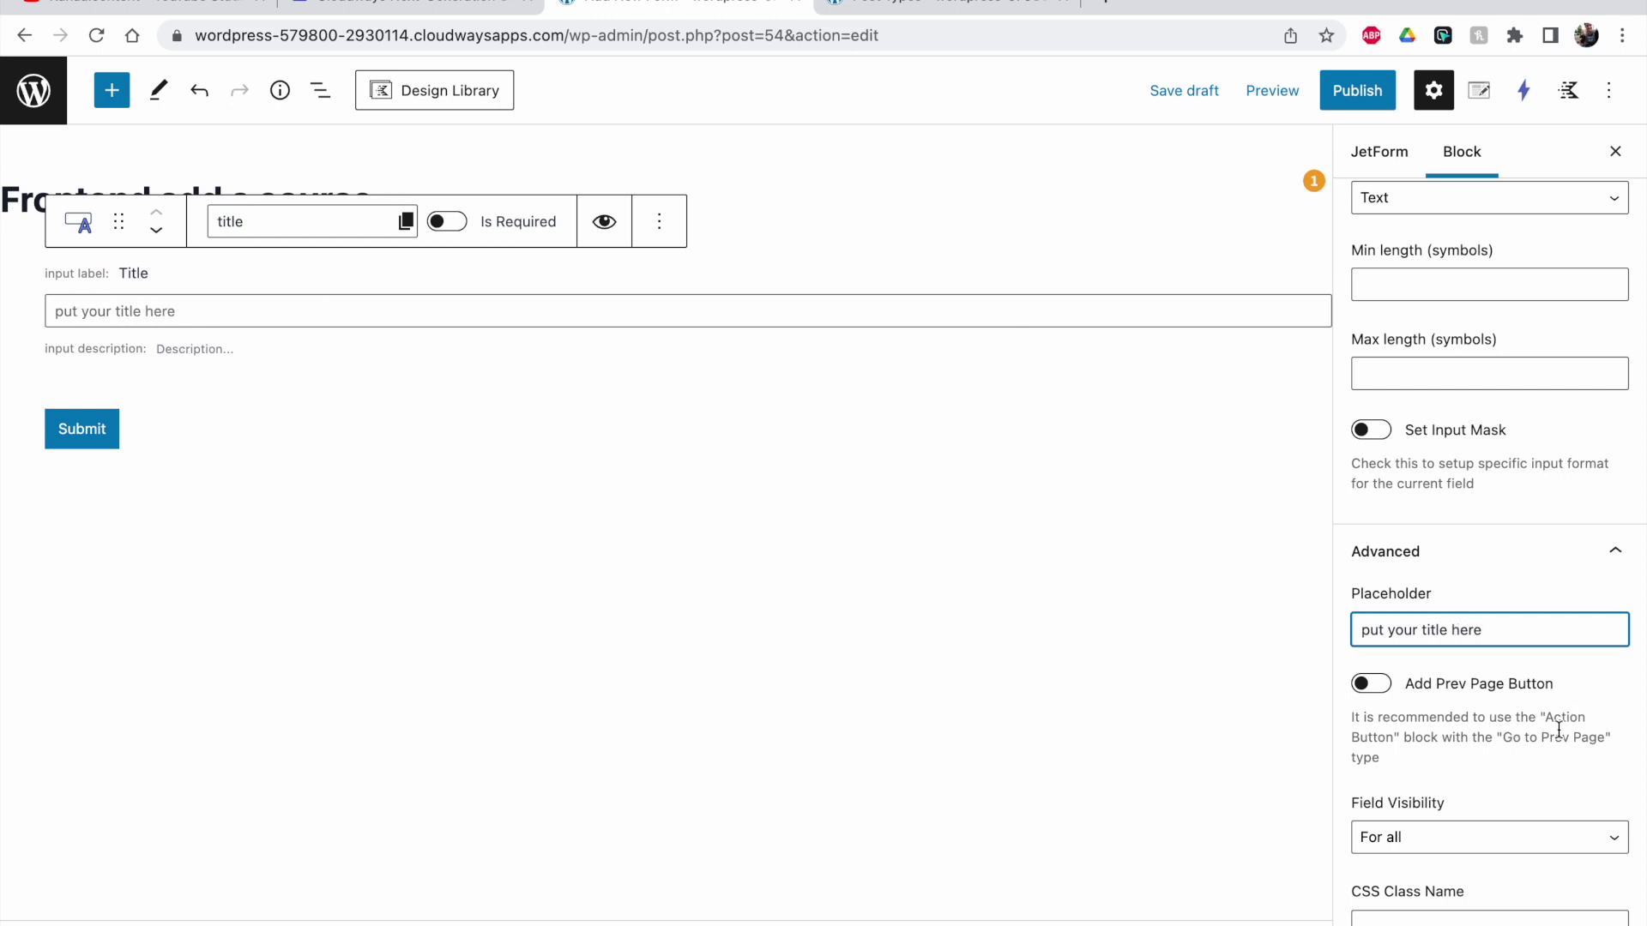
{"action": "left_click", "coordinate": [1490, 837]}
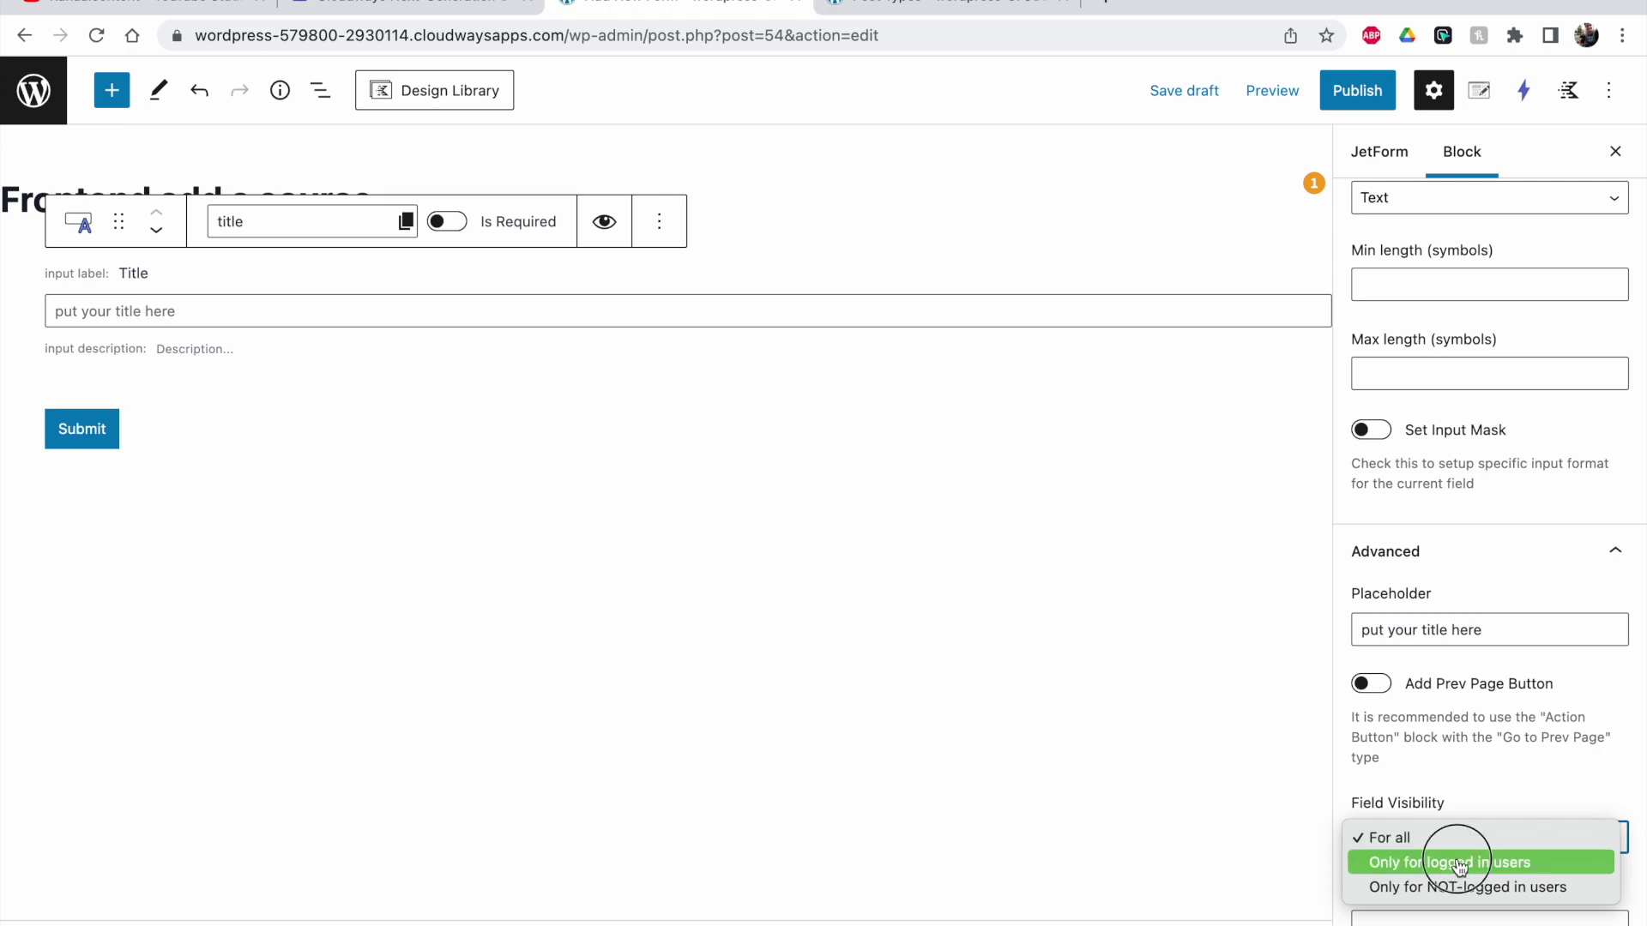
{"action": "left_click", "coordinate": [1460, 863]}
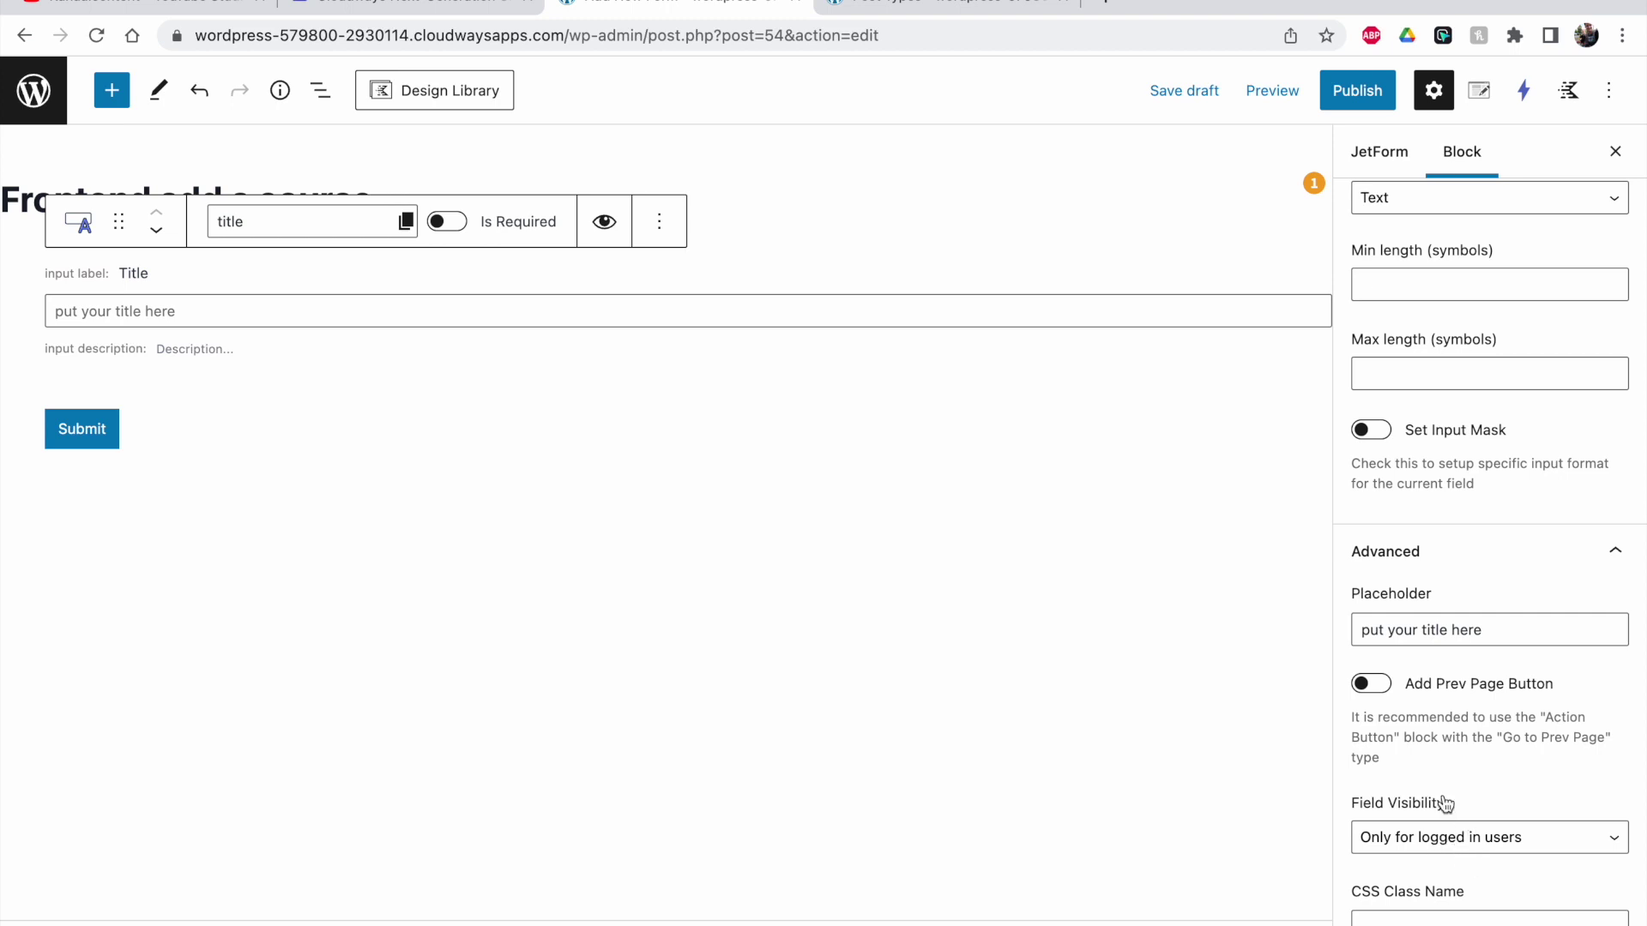
{"action": "left_click", "coordinate": [1414, 844]}
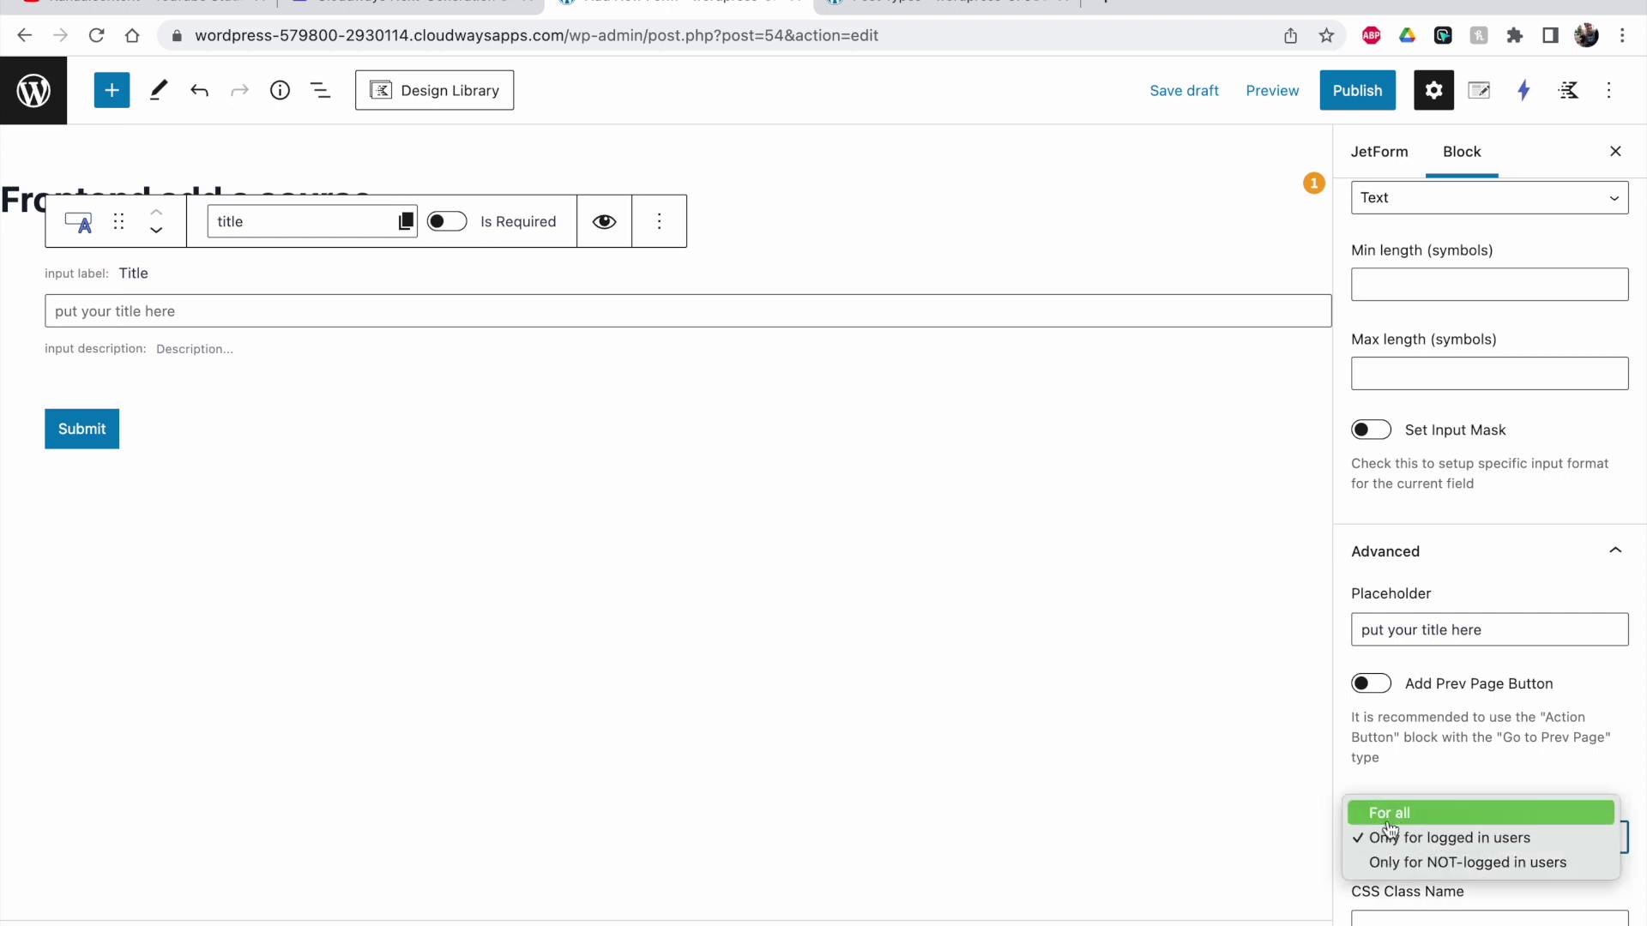
{"action": "left_click", "coordinate": [1454, 845]}
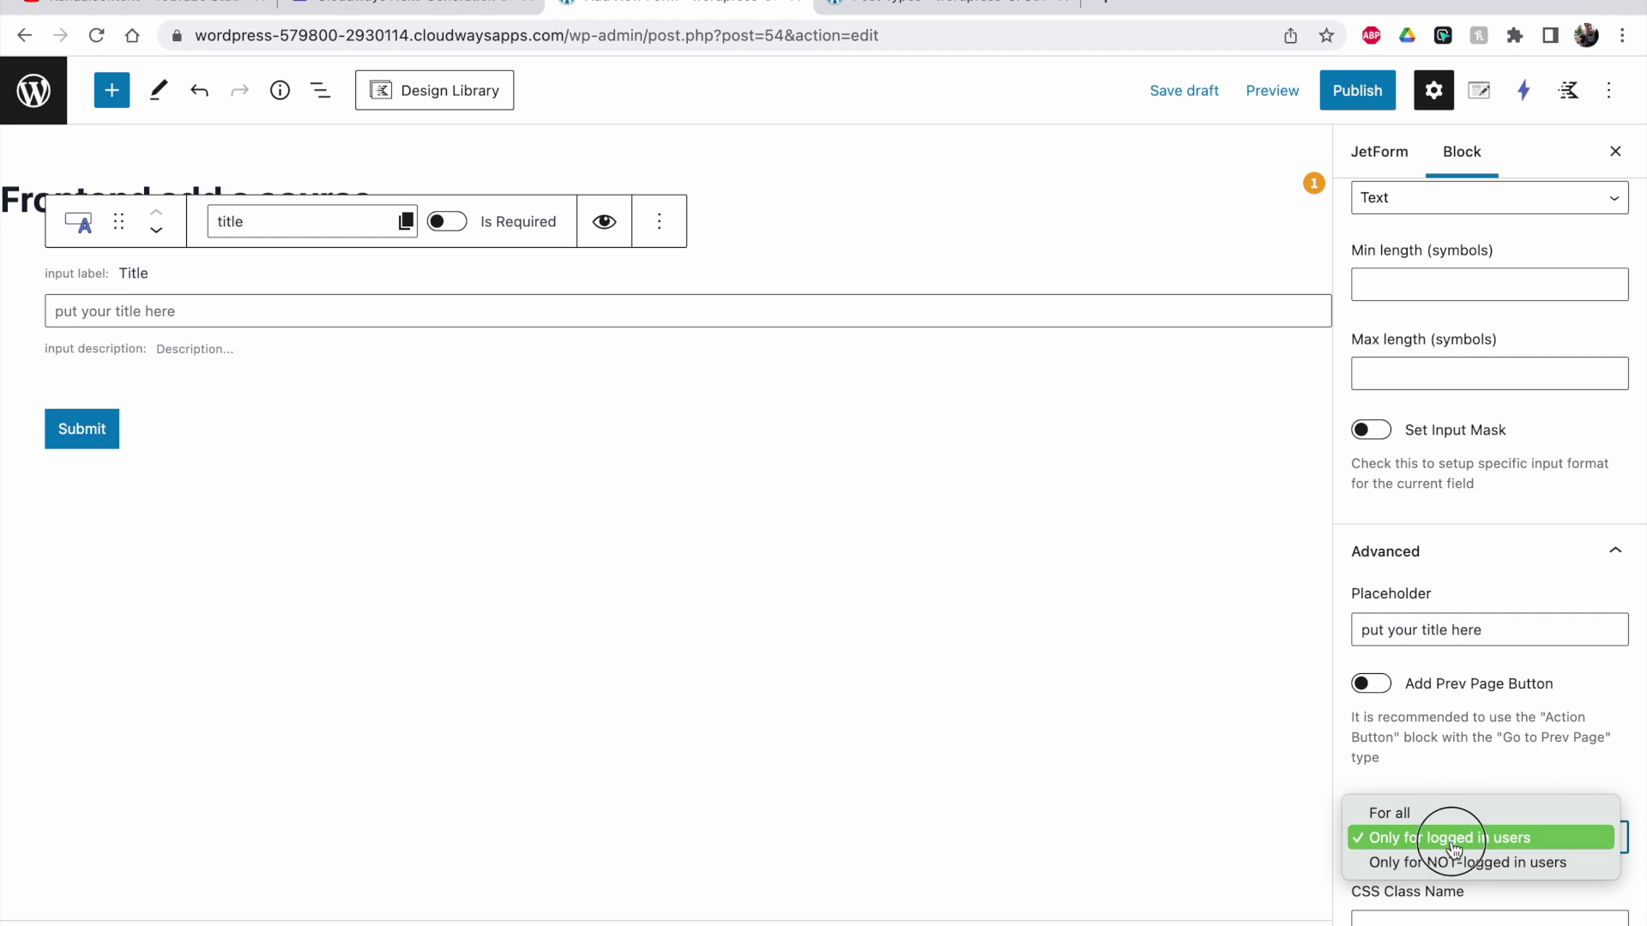
{"action": "left_click", "coordinate": [1438, 813]}
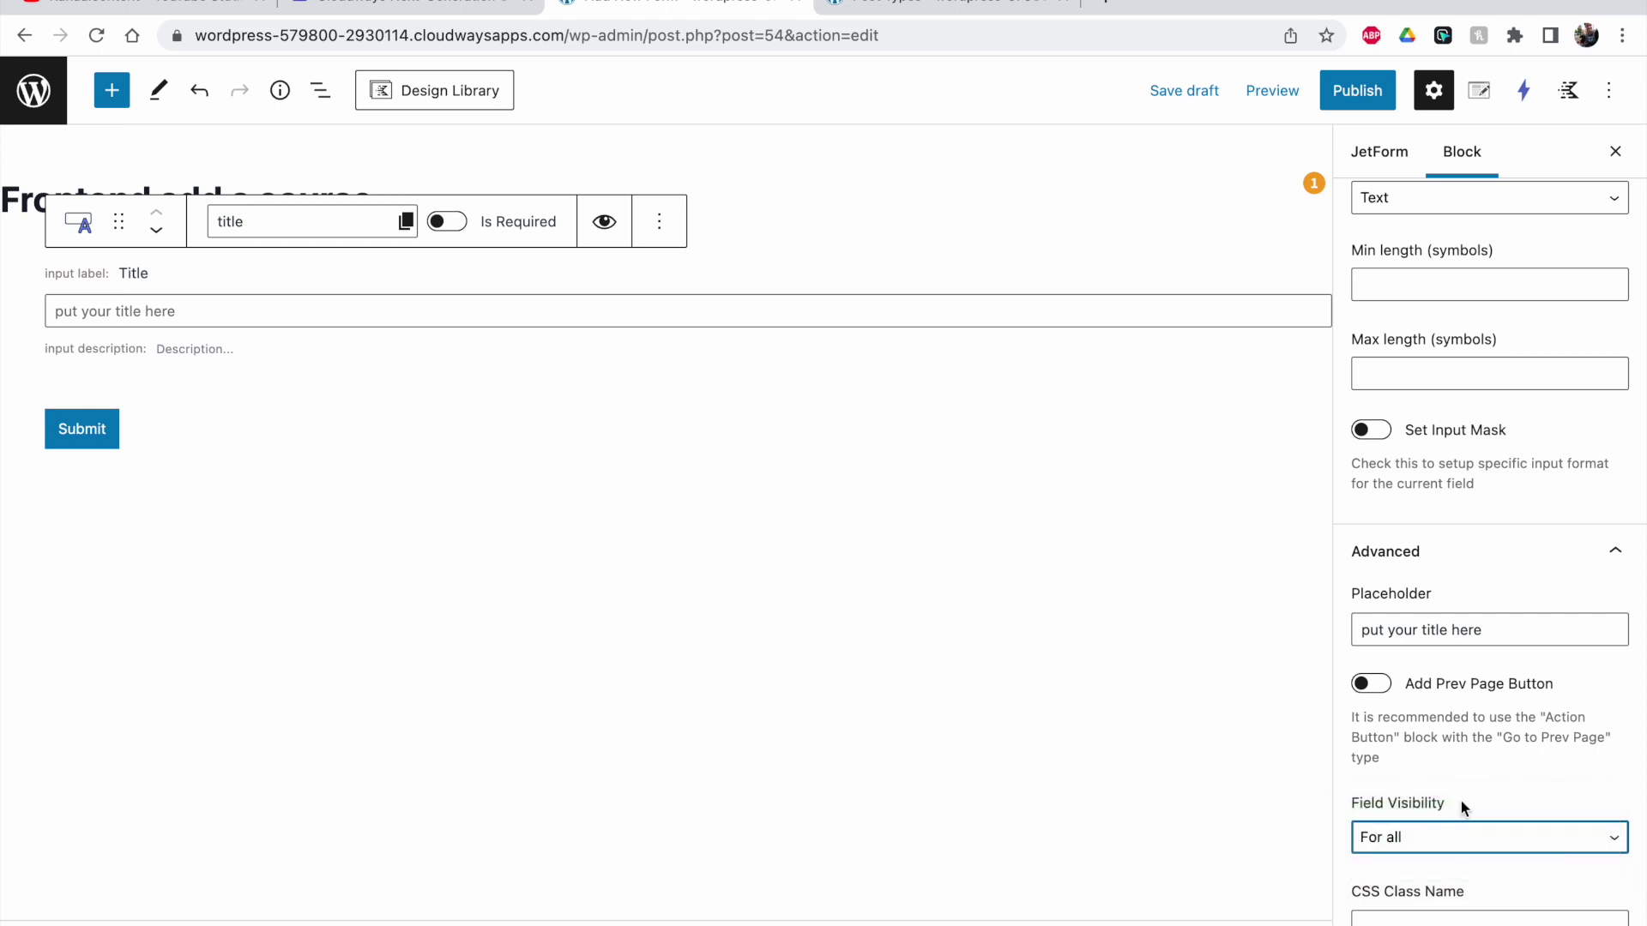
{"action": "left_click", "coordinate": [1470, 847]}
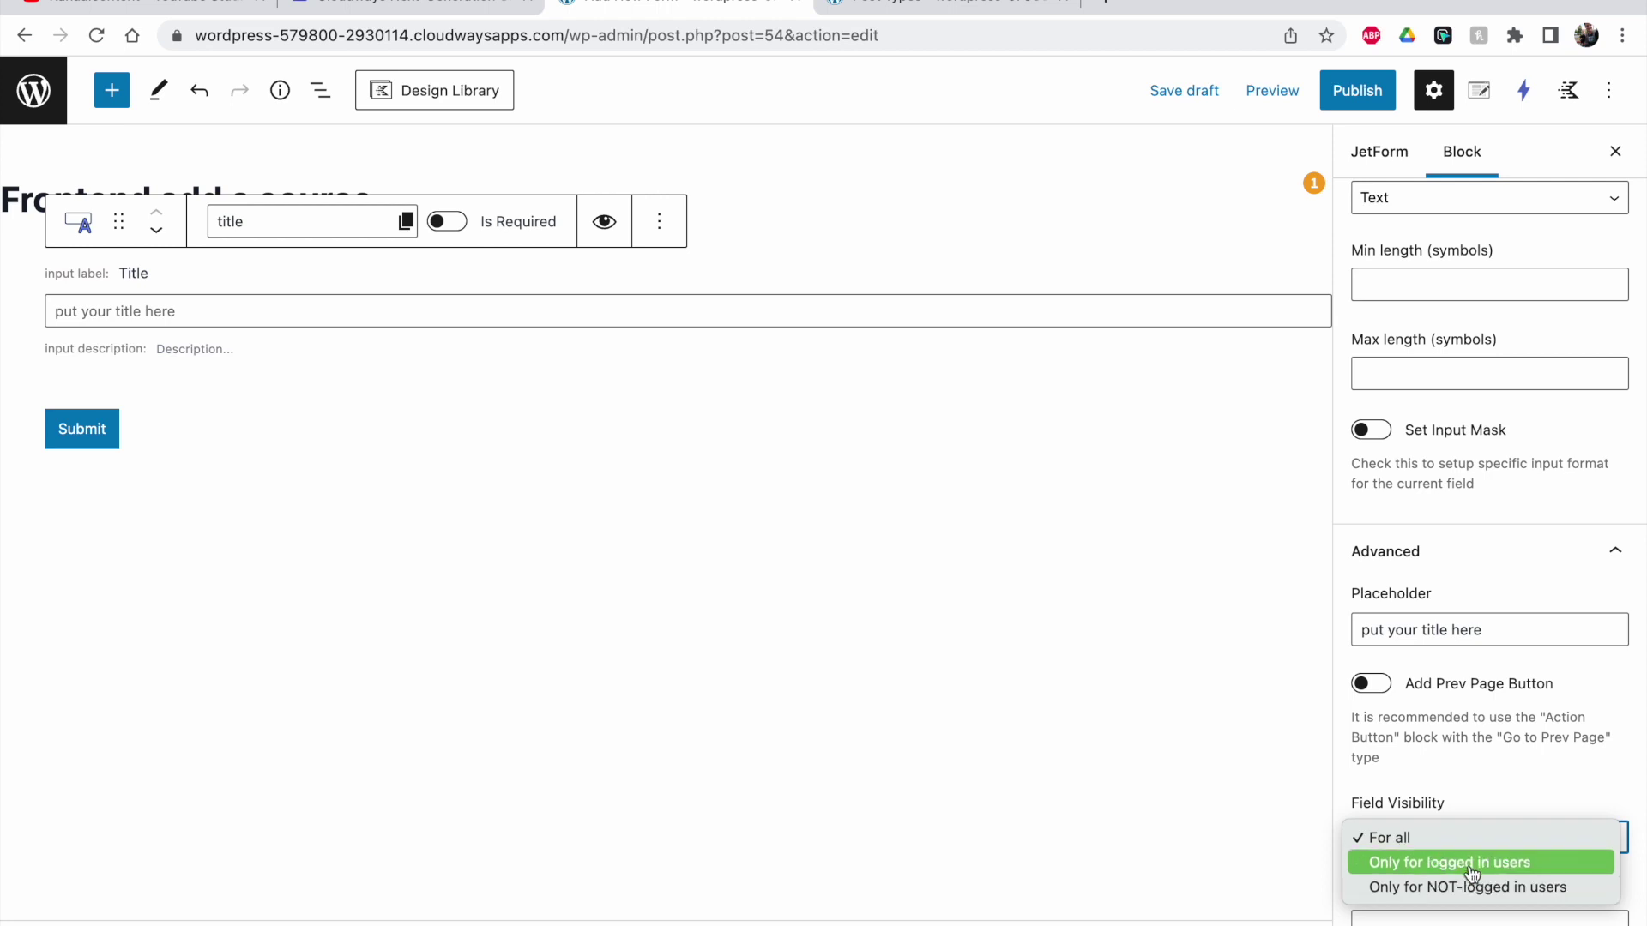
{"action": "left_click", "coordinate": [1463, 840]}
{"action": "left_click", "coordinate": [1441, 845]}
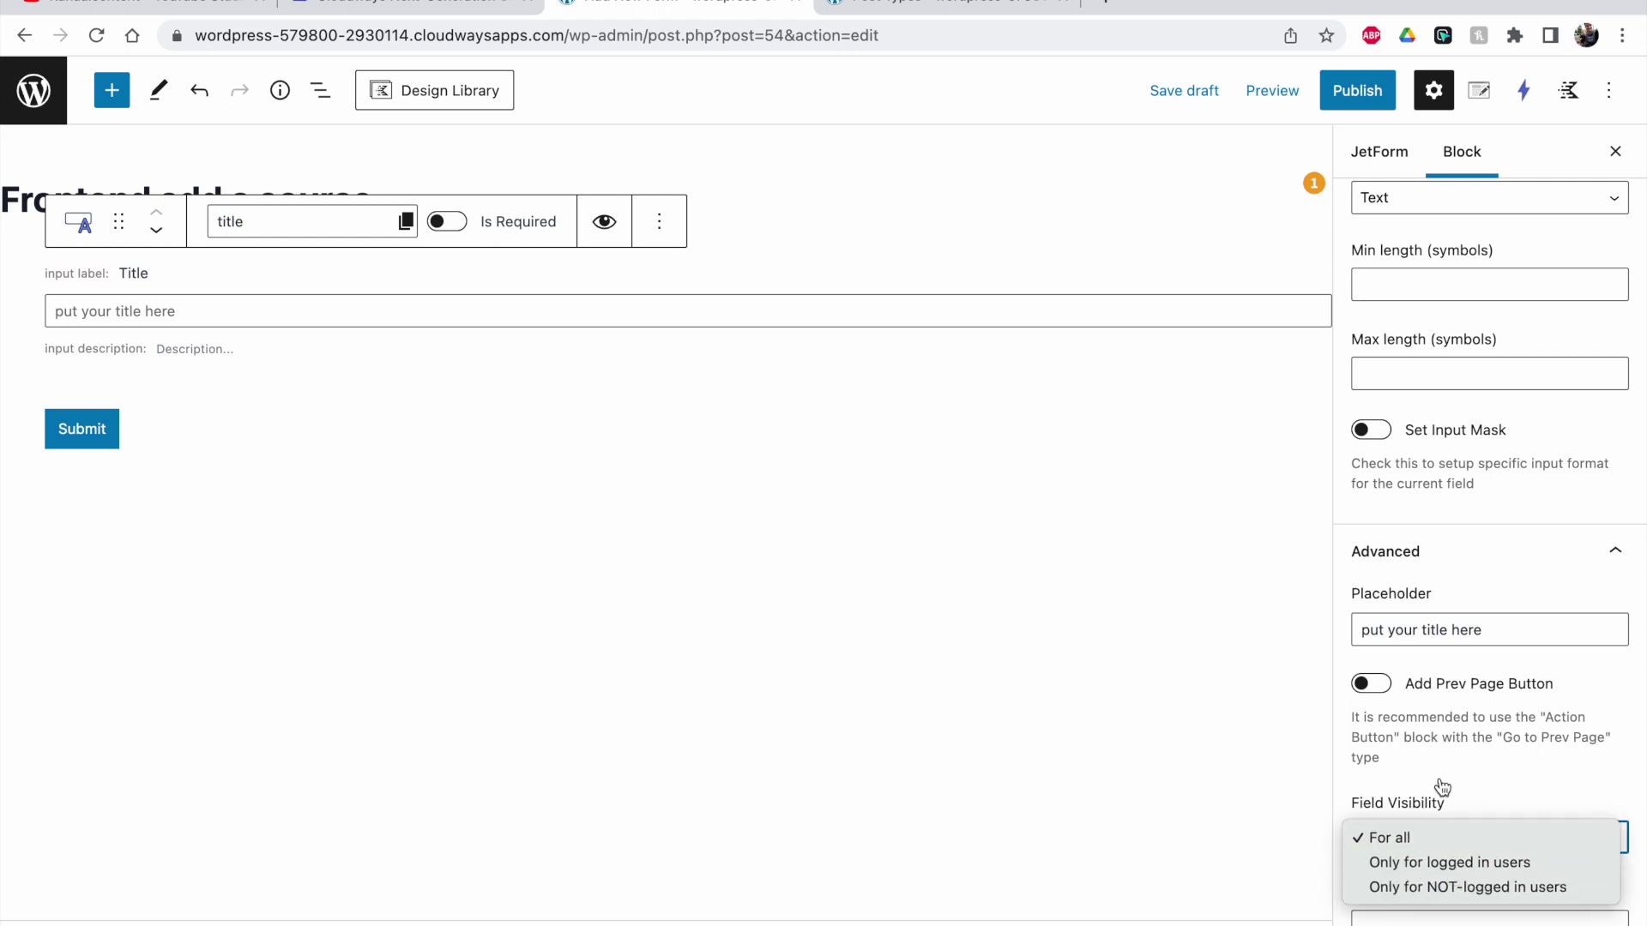
Make the Title field required.
{"action": "scroll", "coordinate": [1443, 806], "scroll_direction": "up", "scroll_amount": 3}
{"action": "scroll", "coordinate": [1437, 501], "scroll_direction": "up", "scroll_amount": 5}
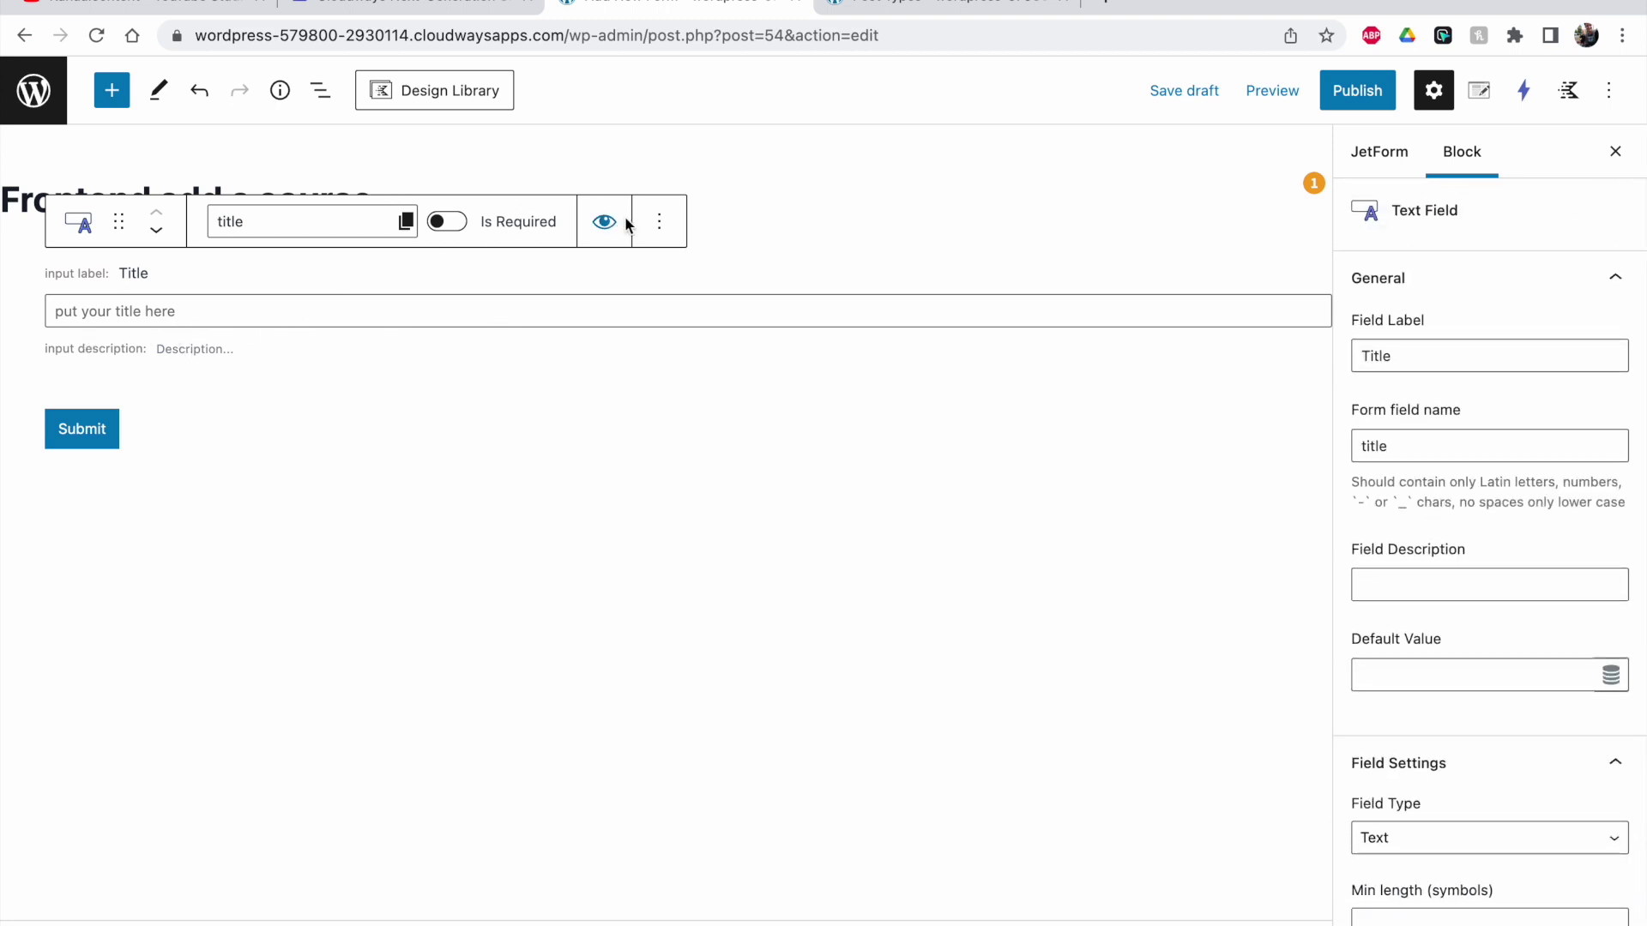
{"action": "left_click", "coordinate": [436, 227]}
{"action": "left_click", "coordinate": [658, 223]}
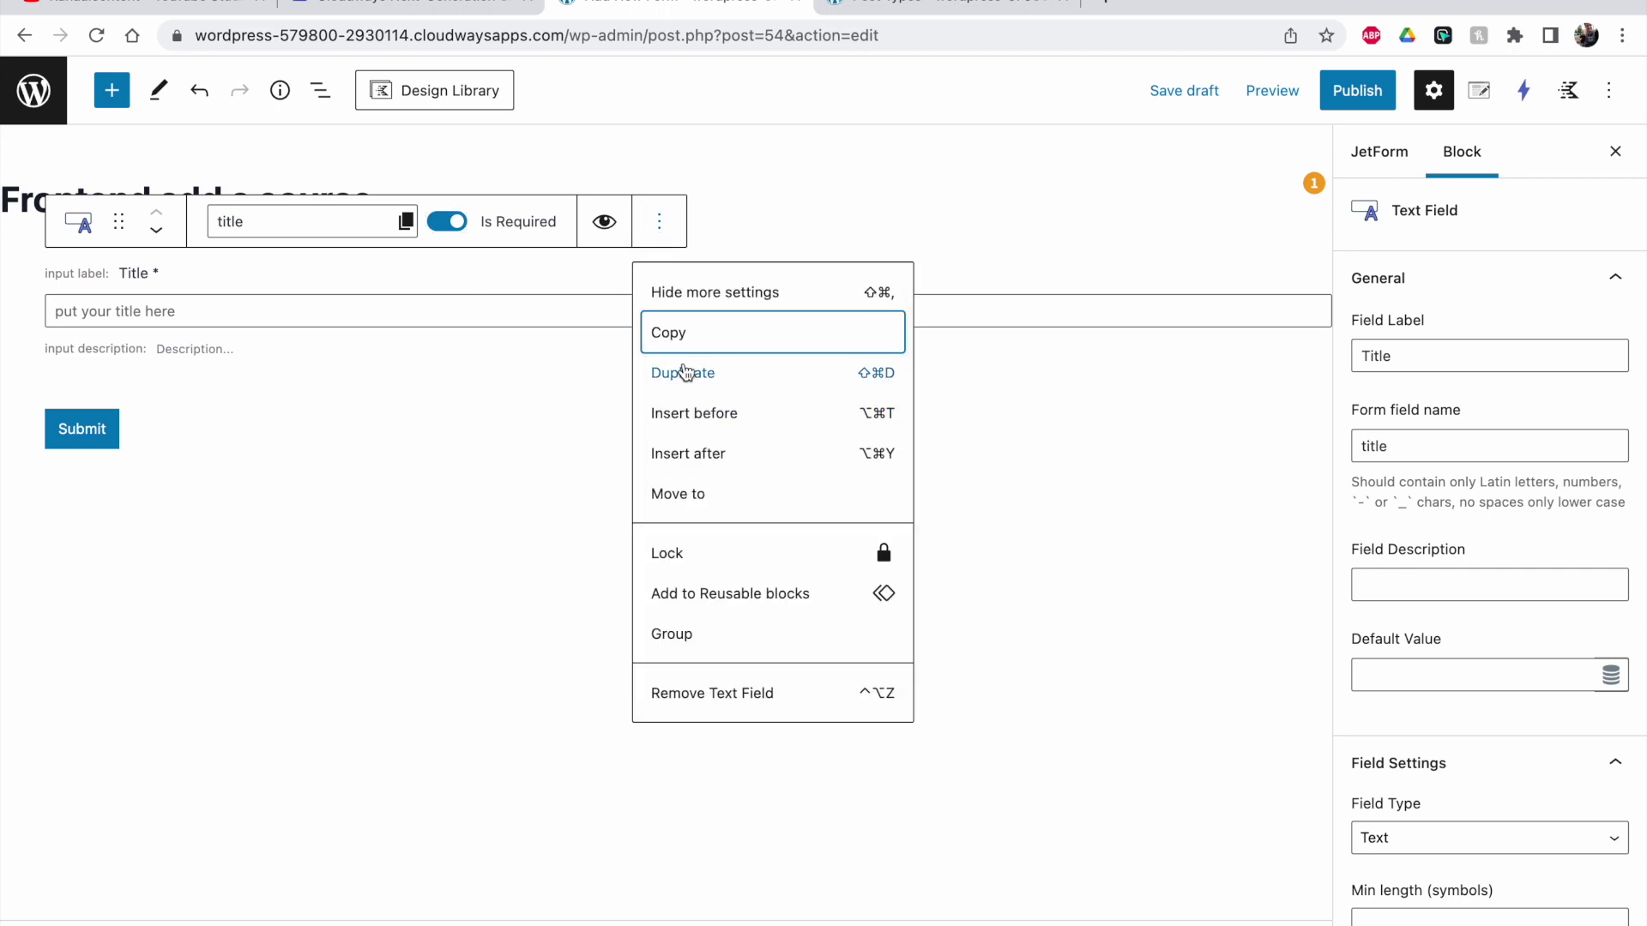
Insert a Textarea Field labelled Description after the Title field.
{"action": "left_click", "coordinate": [684, 454]}
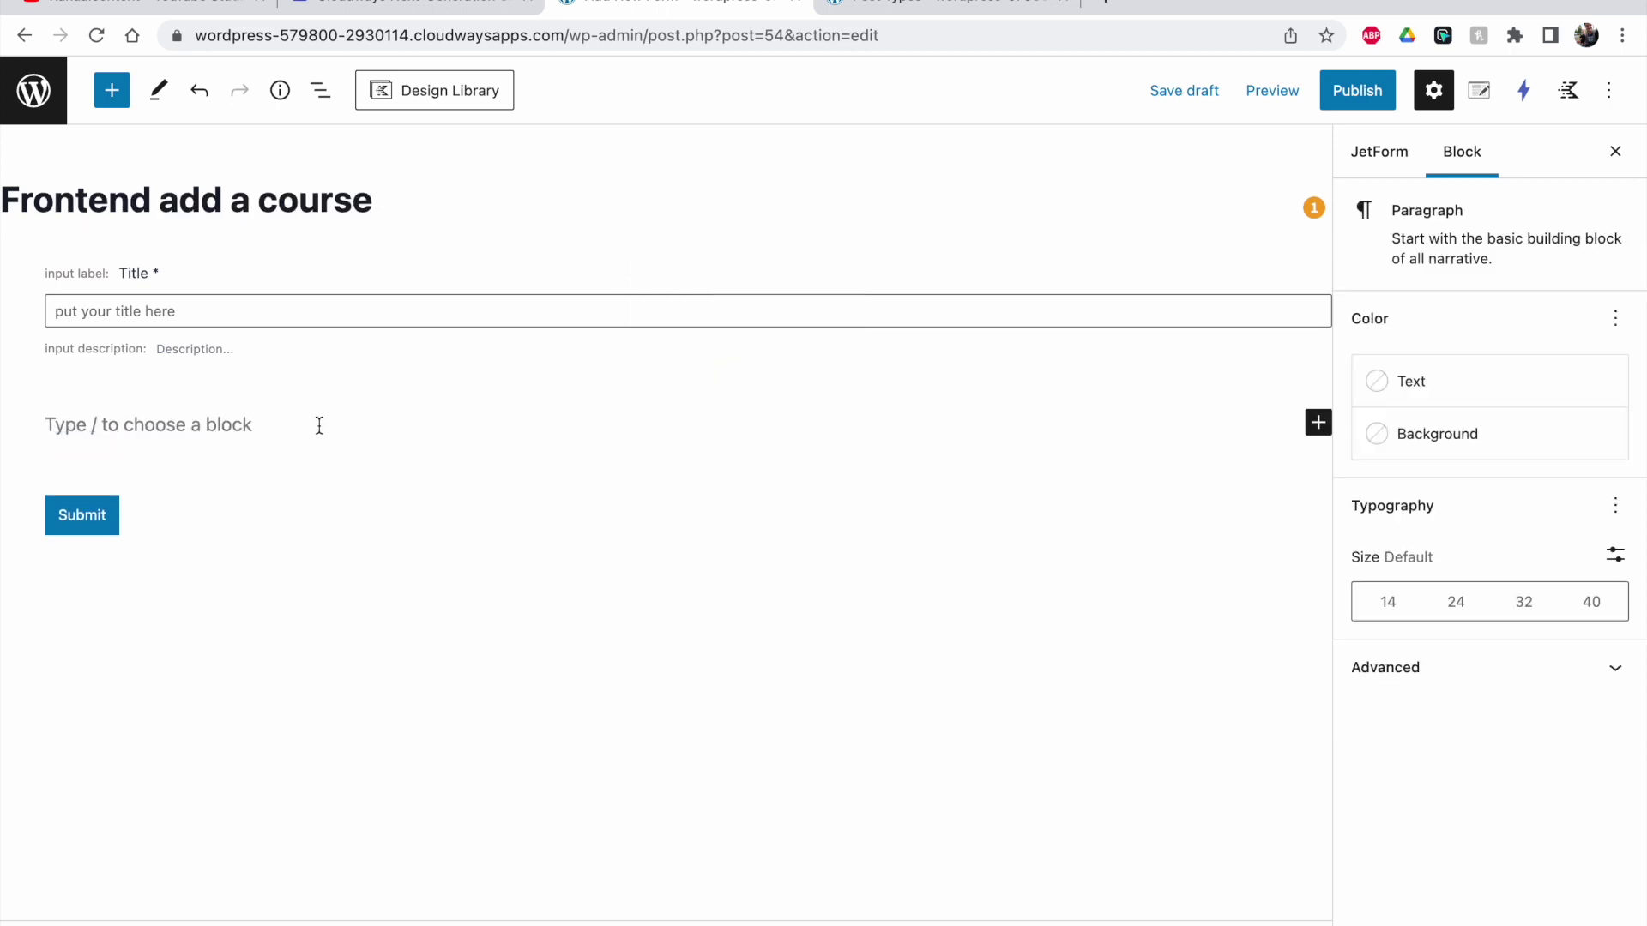
{"action": "type", "text": "/texta"}
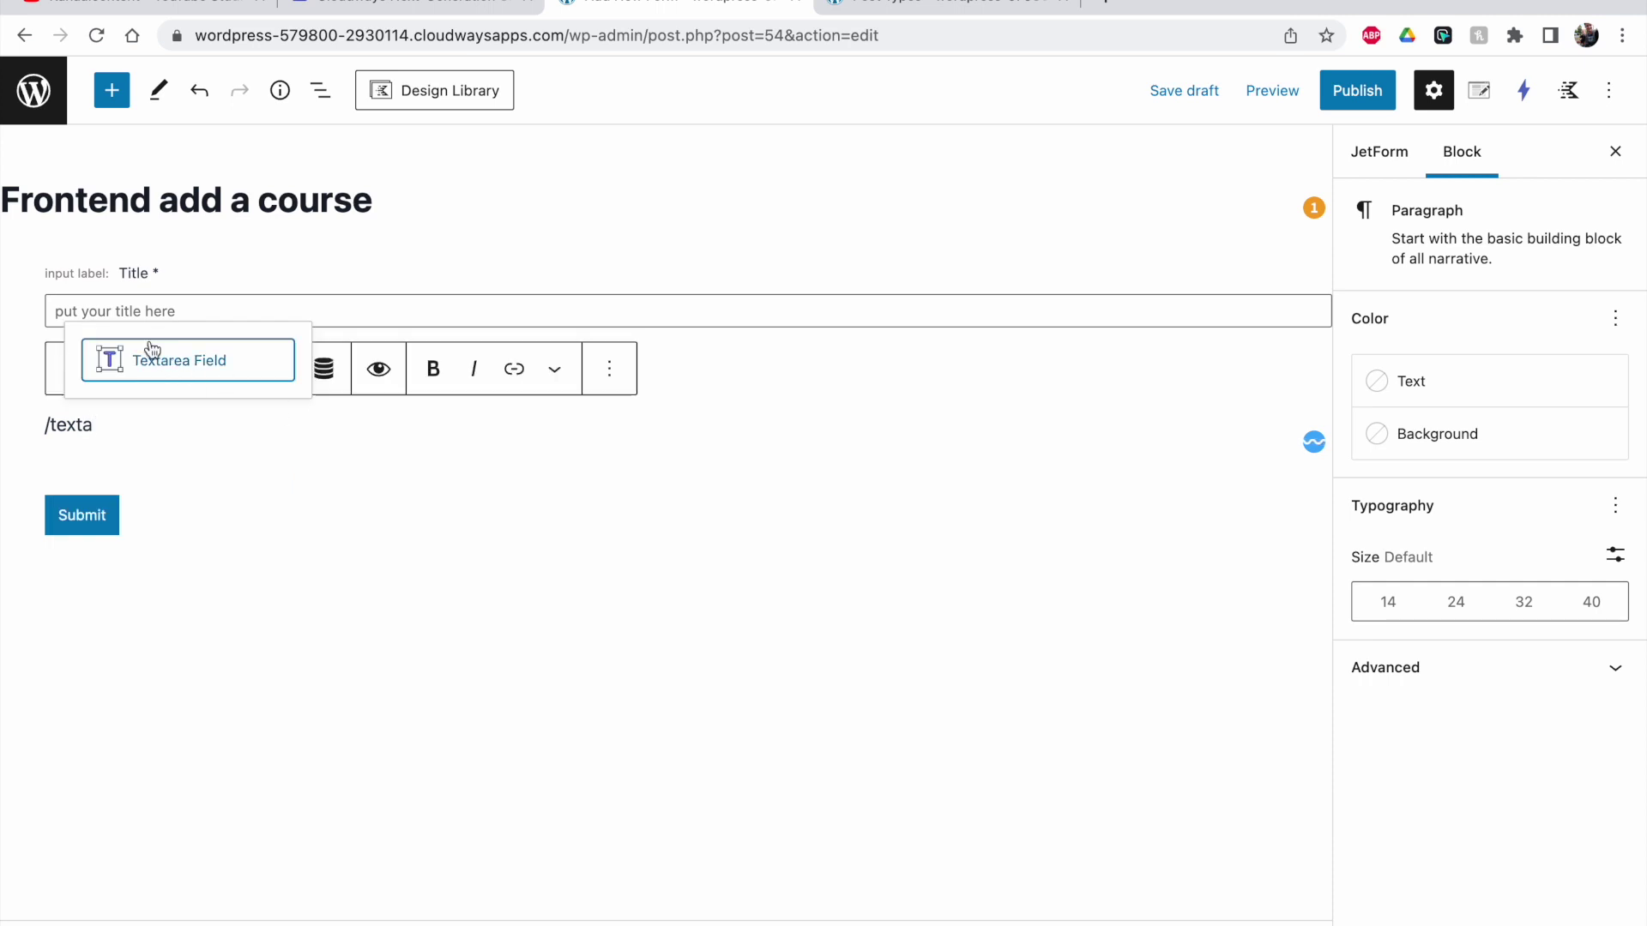
{"action": "left_click", "coordinate": [159, 358]}
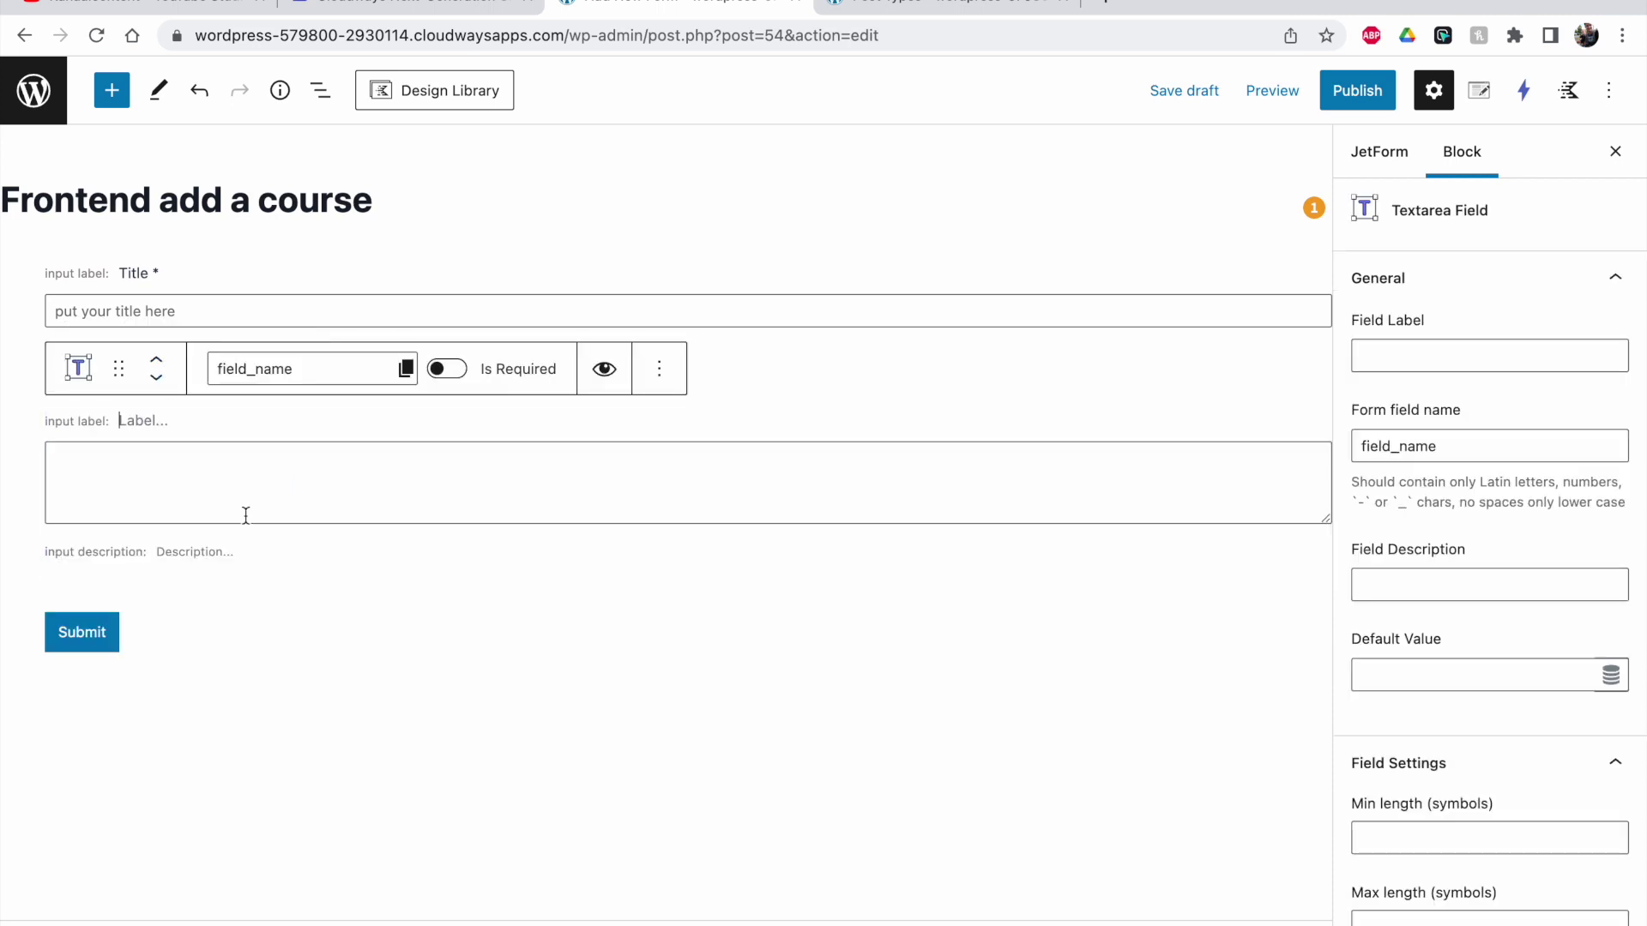
{"action": "type", "text": "Description"}
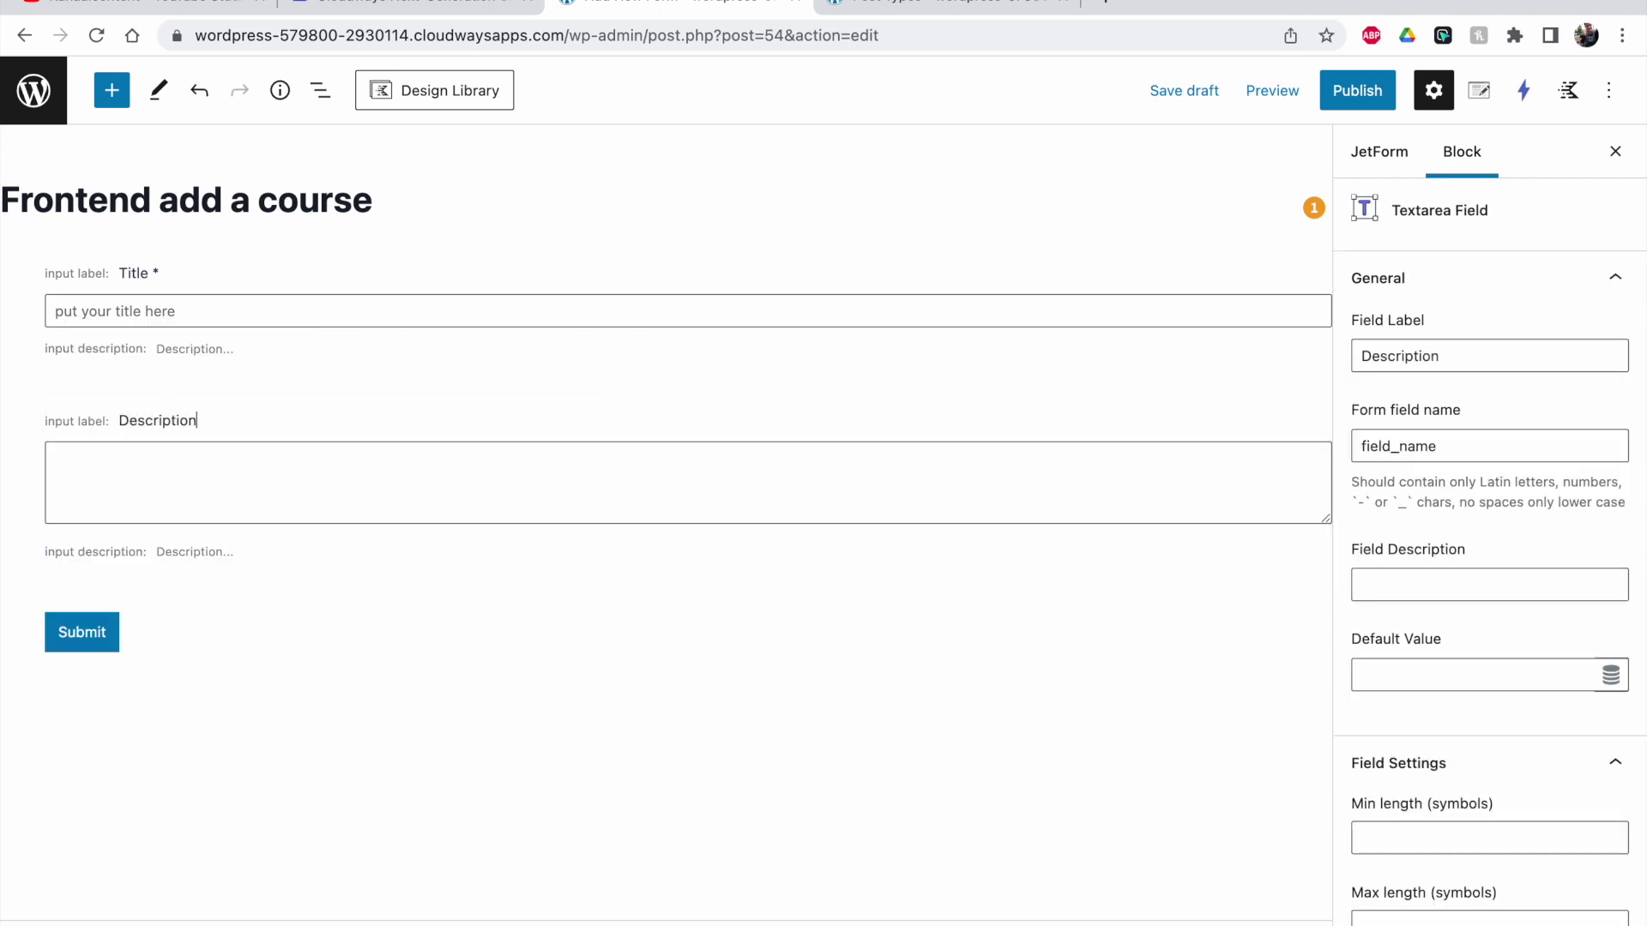
{"action": "left_click", "coordinate": [1013, 620]}
Make the Description field required and add an empty block after it.
{"action": "left_click", "coordinate": [748, 428]}
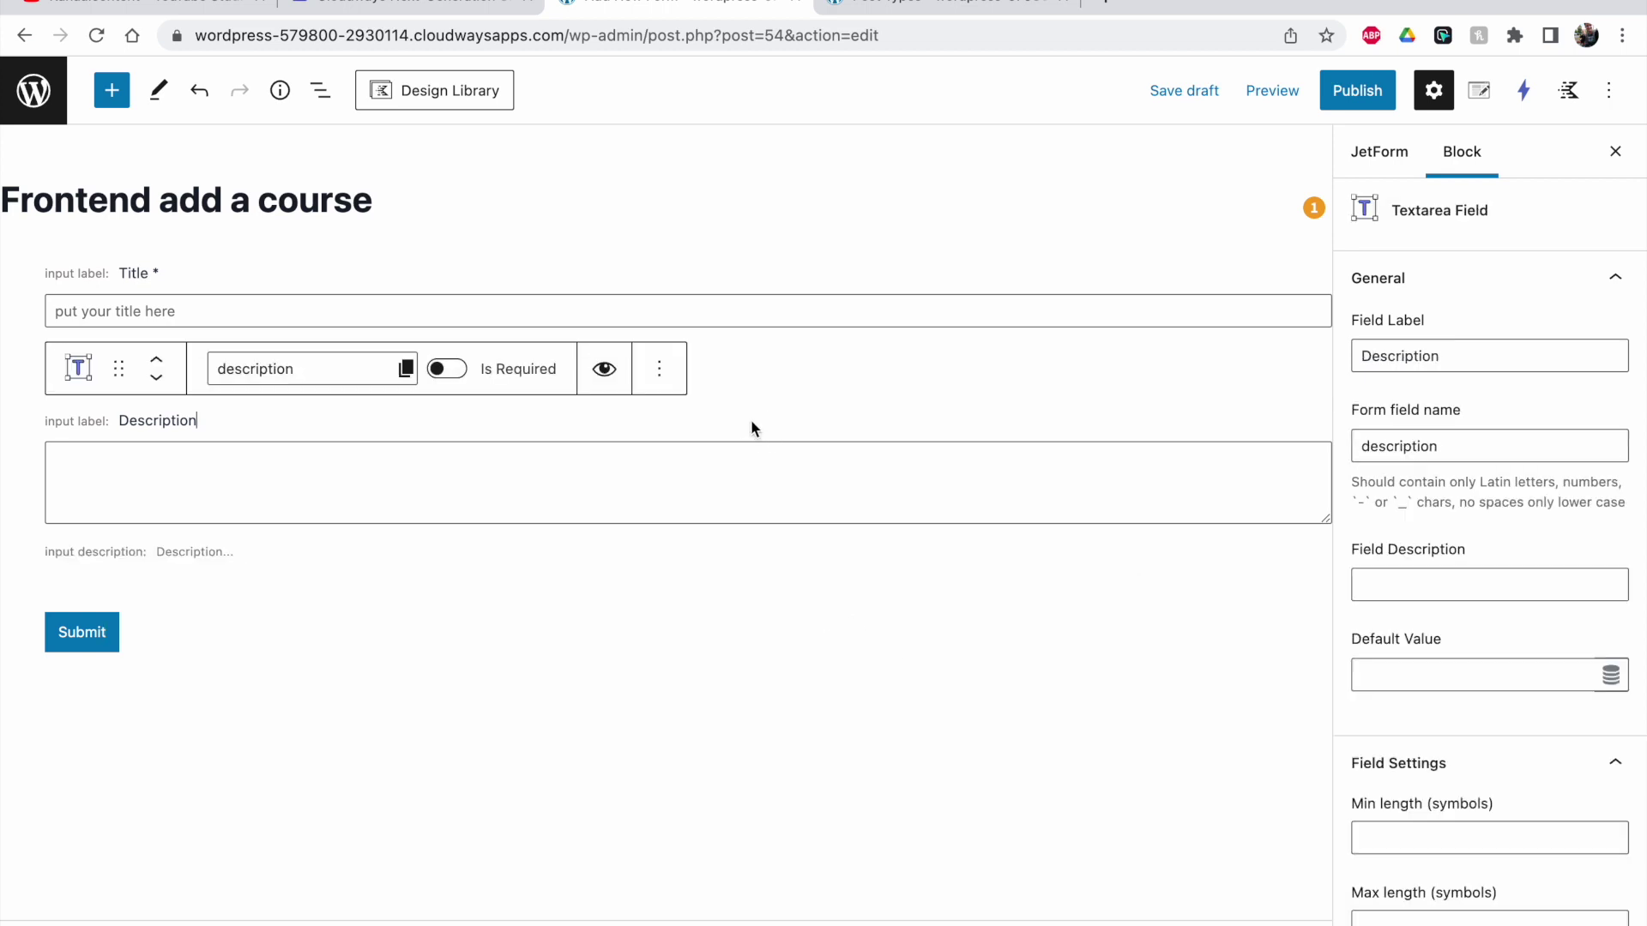
{"action": "left_click", "coordinate": [447, 369]}
{"action": "left_click", "coordinate": [659, 369]}
{"action": "left_click", "coordinate": [684, 601]}
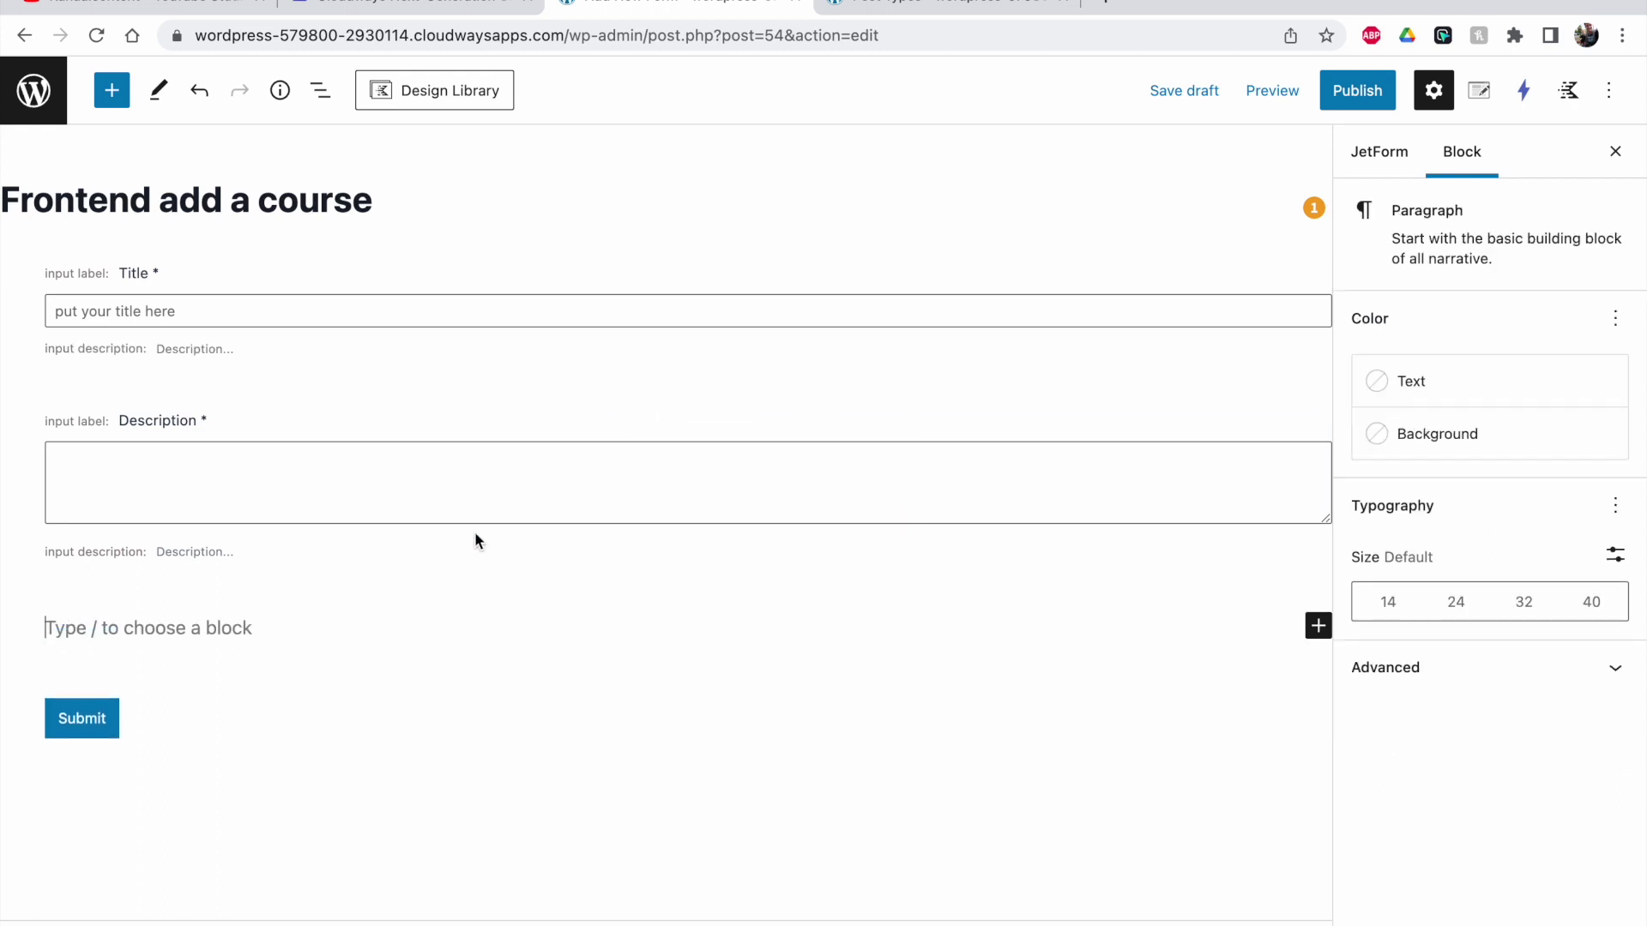
{"action": "type", "text": "/date"}
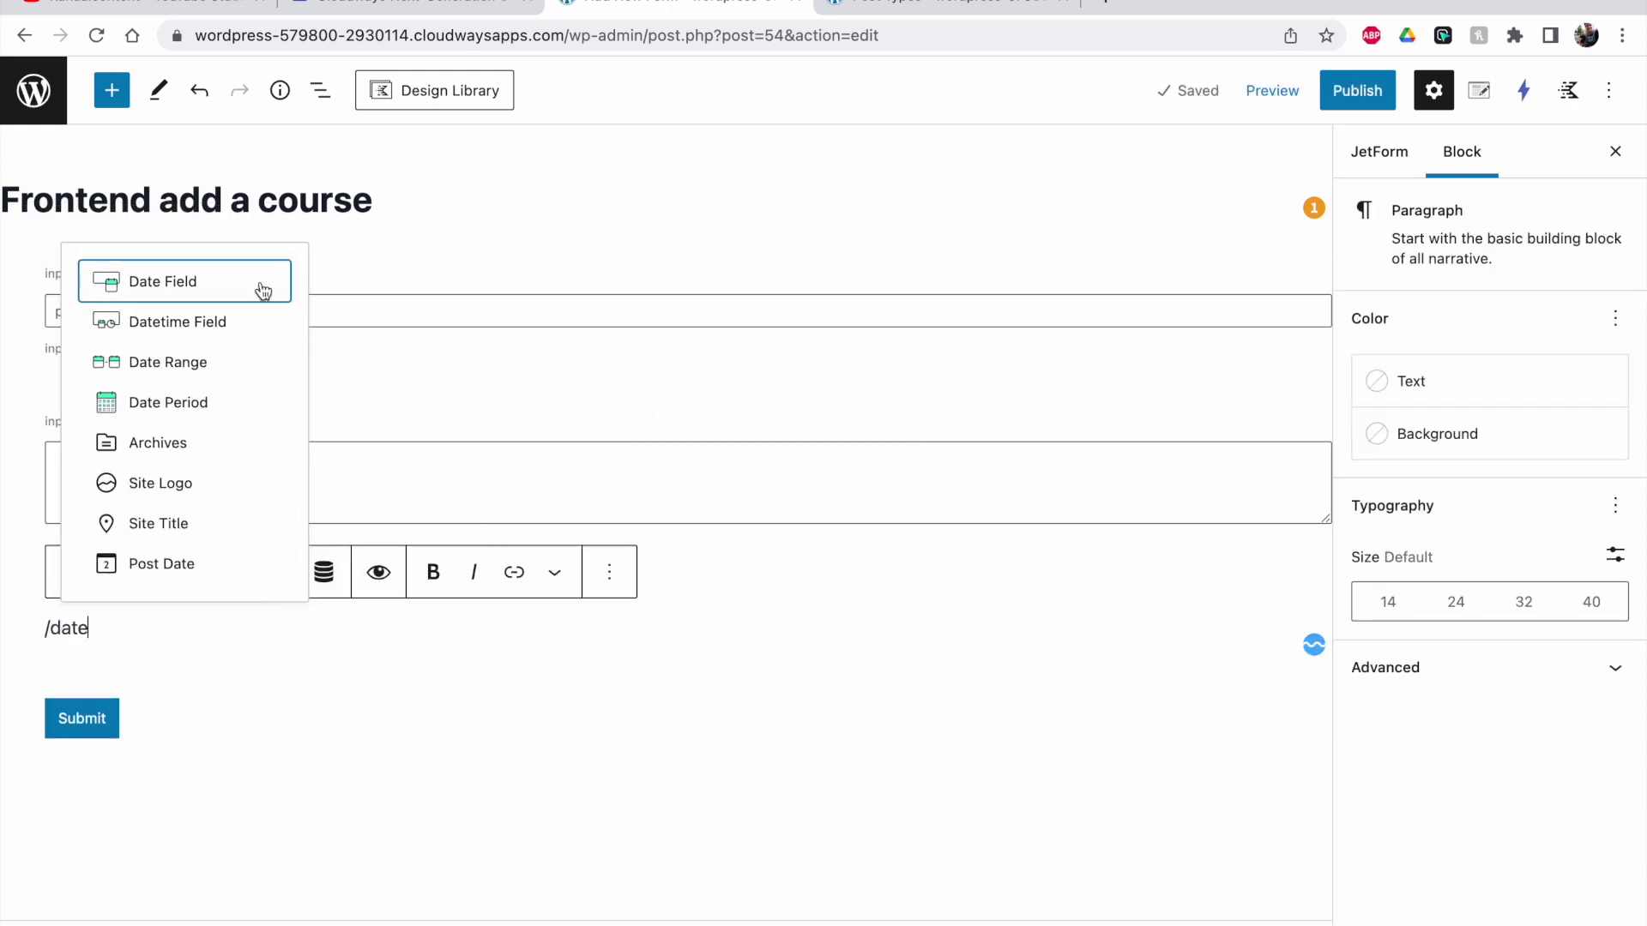
Add a required Date Field named starting-date below Description.
{"action": "left_click", "coordinate": [173, 278]}
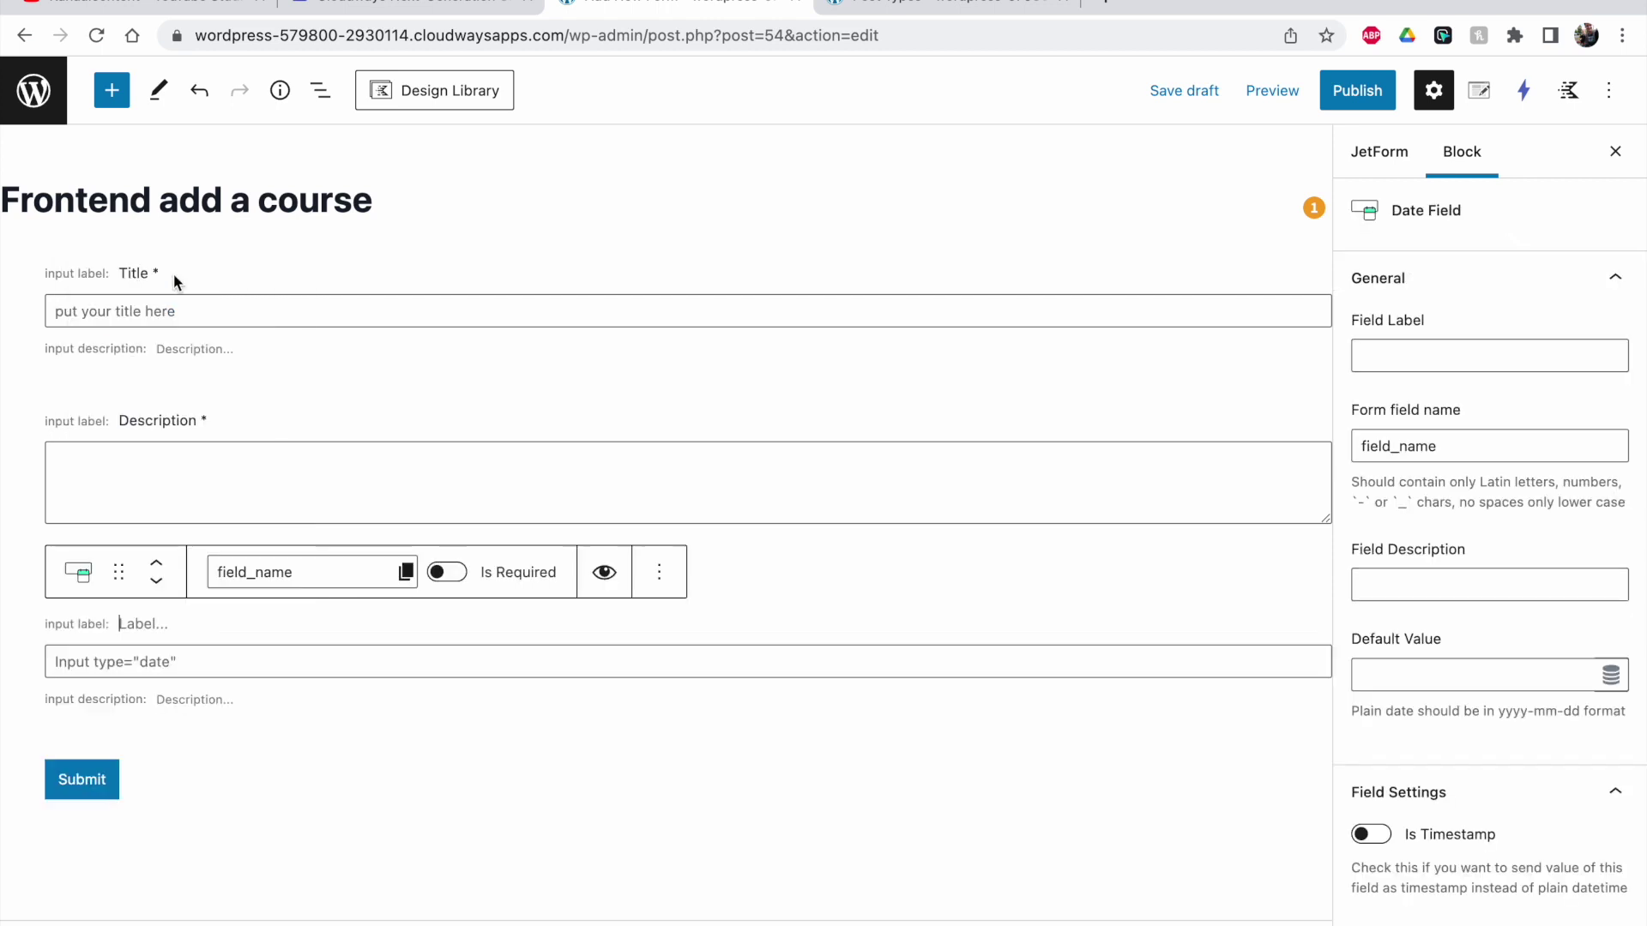
{"action": "double_click", "coordinate": [319, 559]}
{"action": "type", "text": "starting date"}
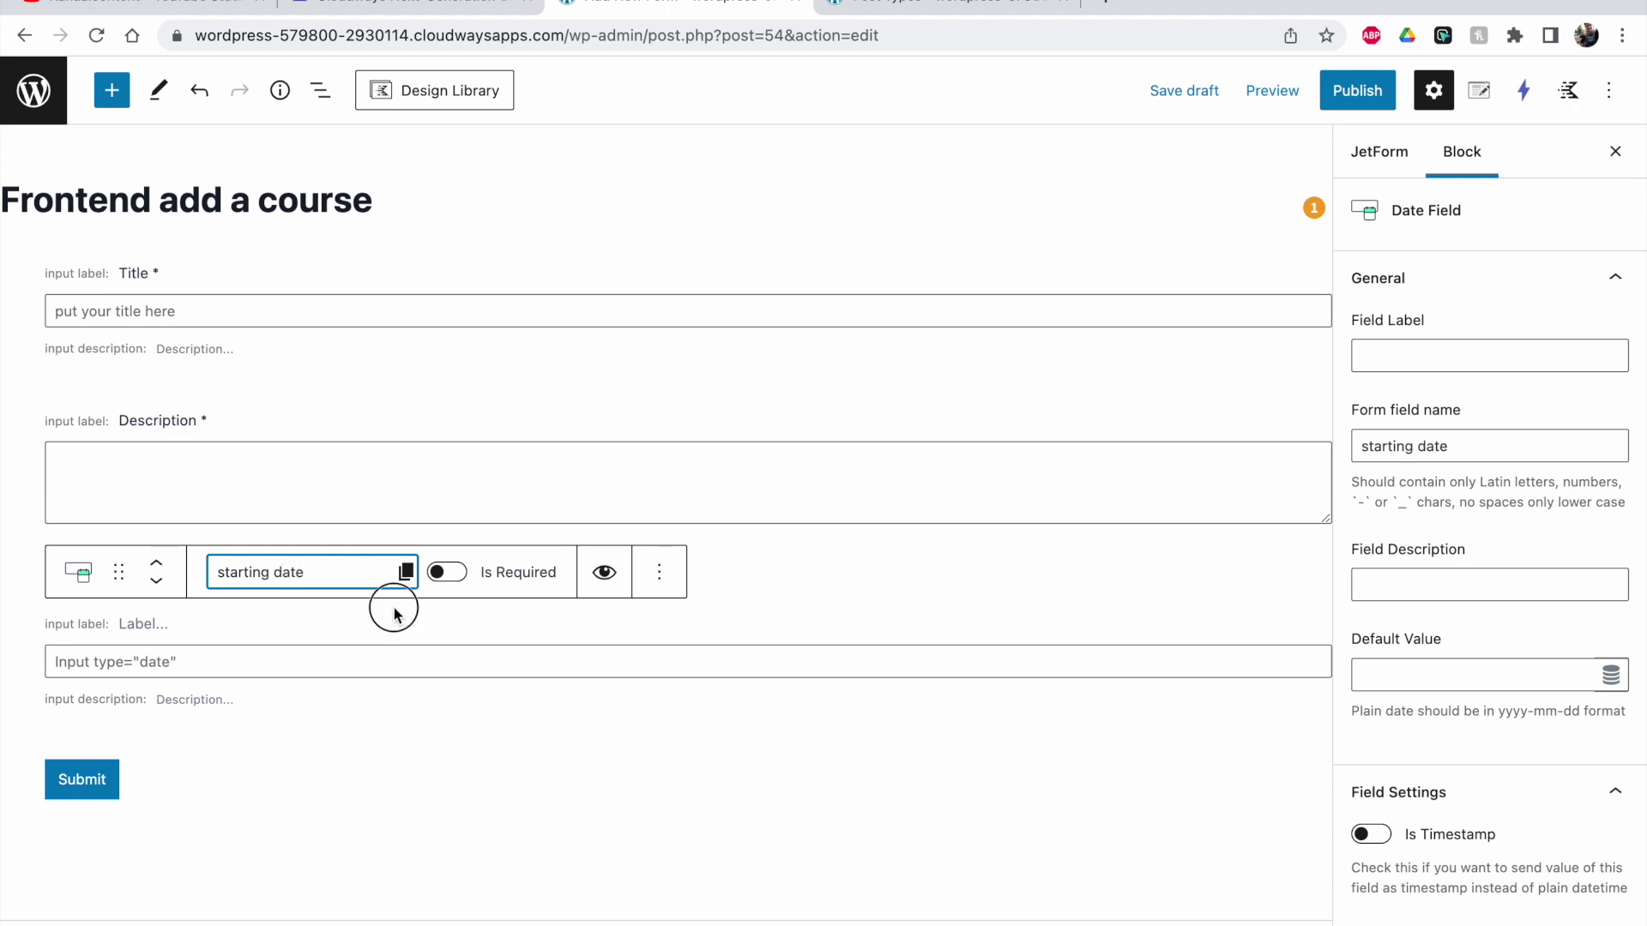
{"action": "left_click", "coordinate": [455, 573]}
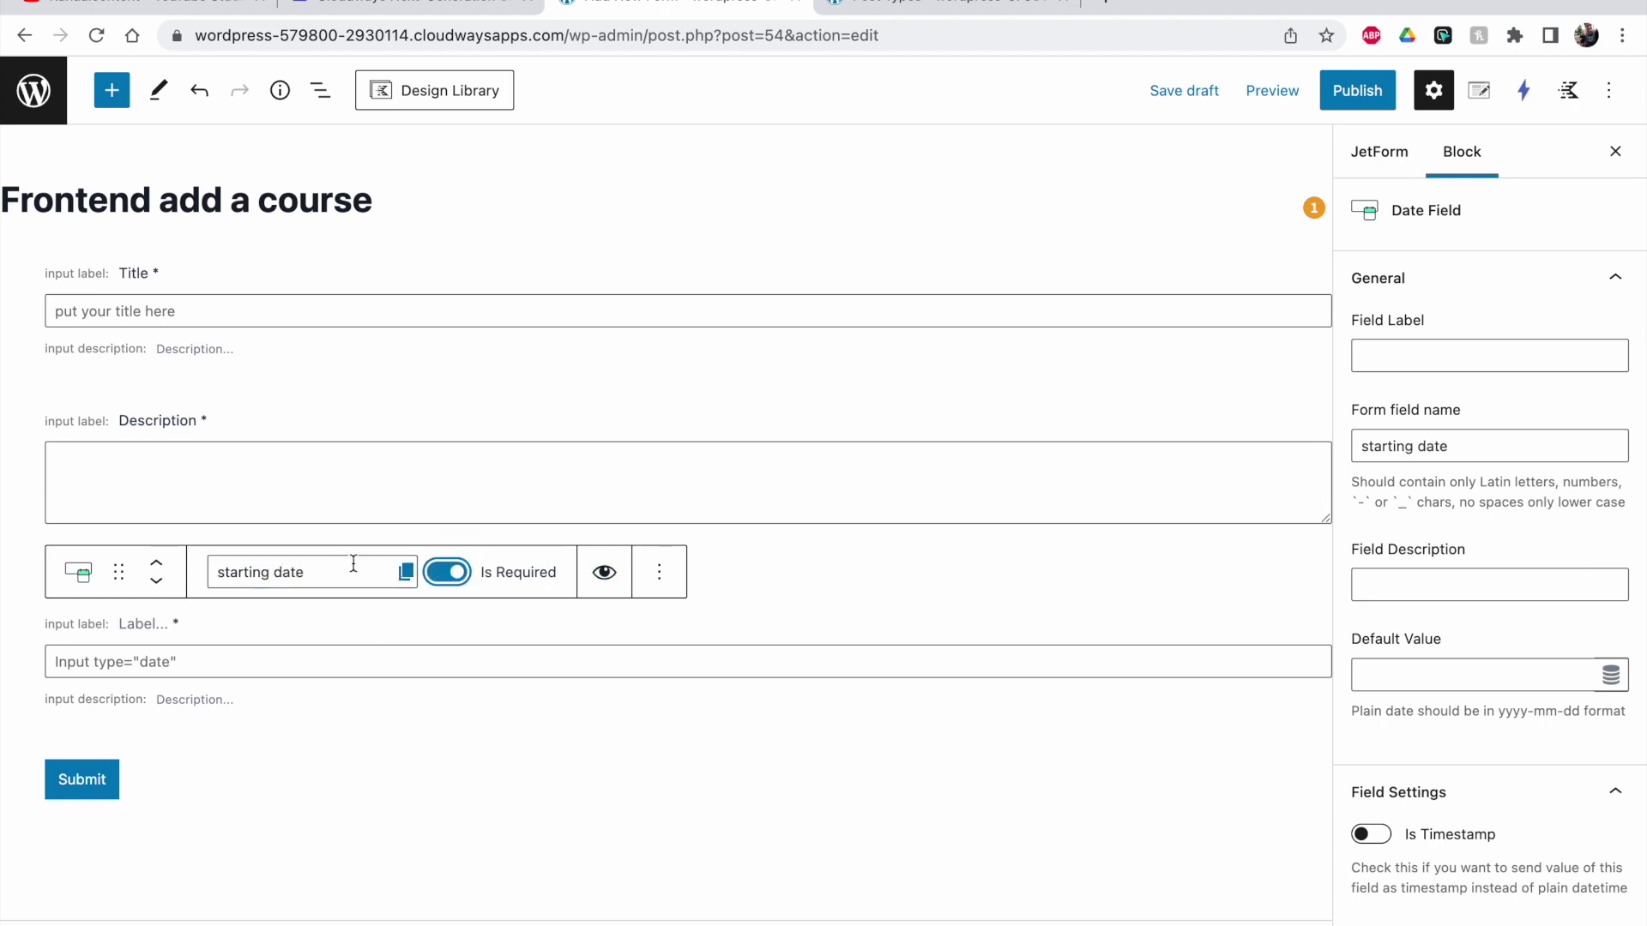
{"action": "left_click", "coordinate": [278, 573]}
{"action": "left_click", "coordinate": [406, 572]}
Label the date field 'Starting date' and add an empty block below it.
{"action": "left_click", "coordinate": [1422, 365]}
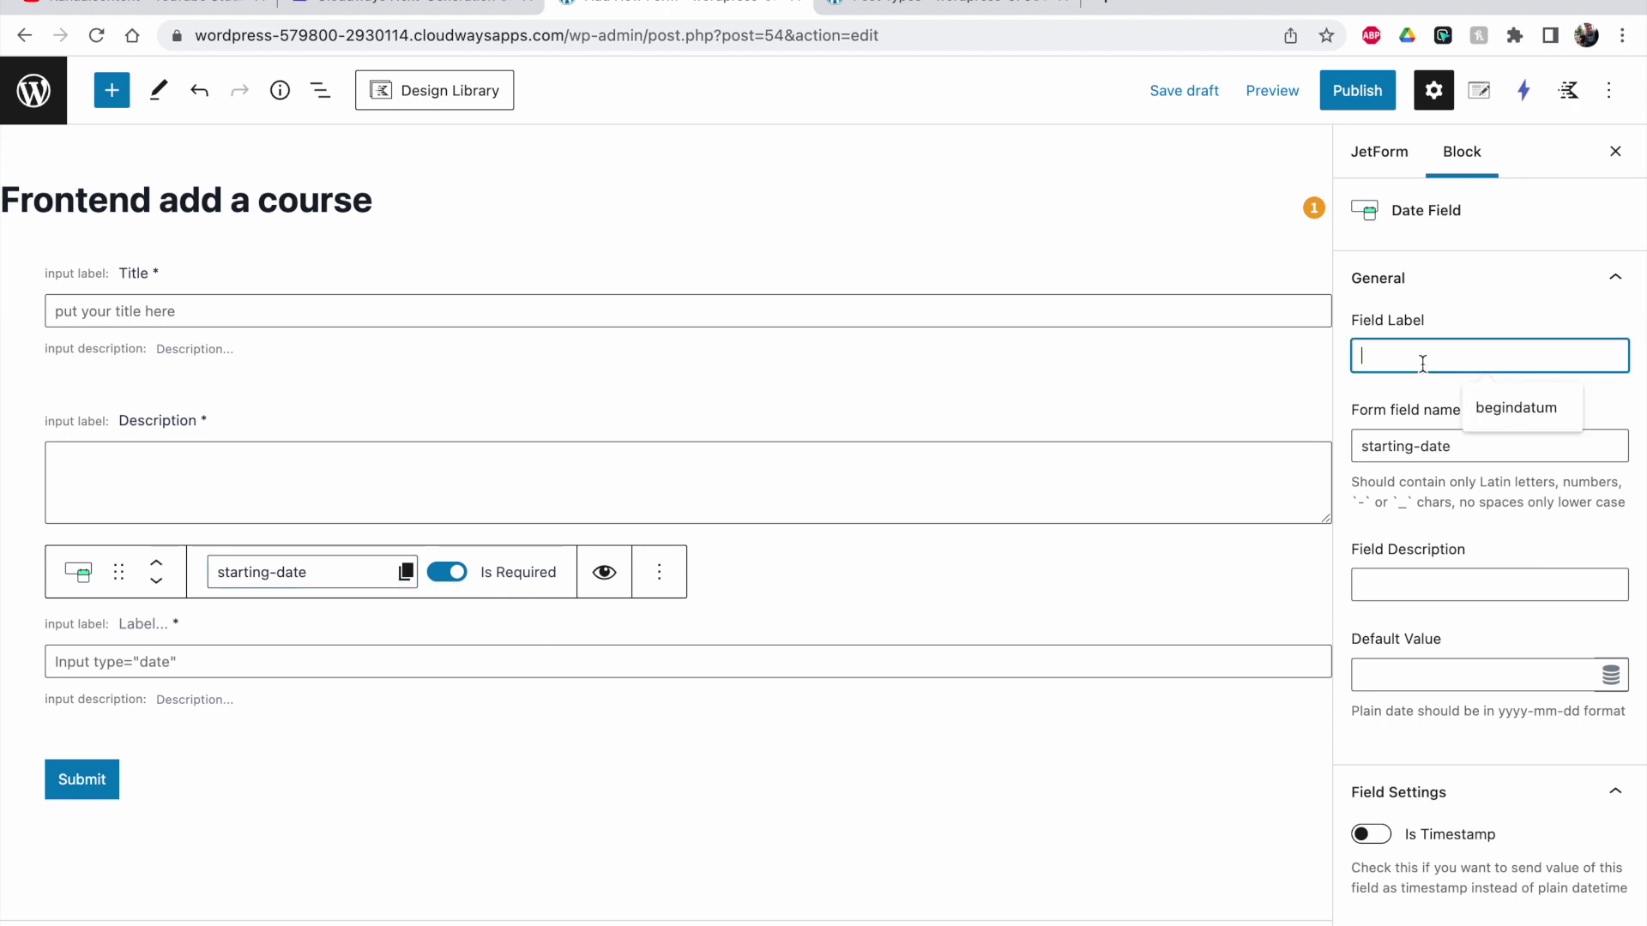
{"action": "type", "text": "Stazrrting date"}
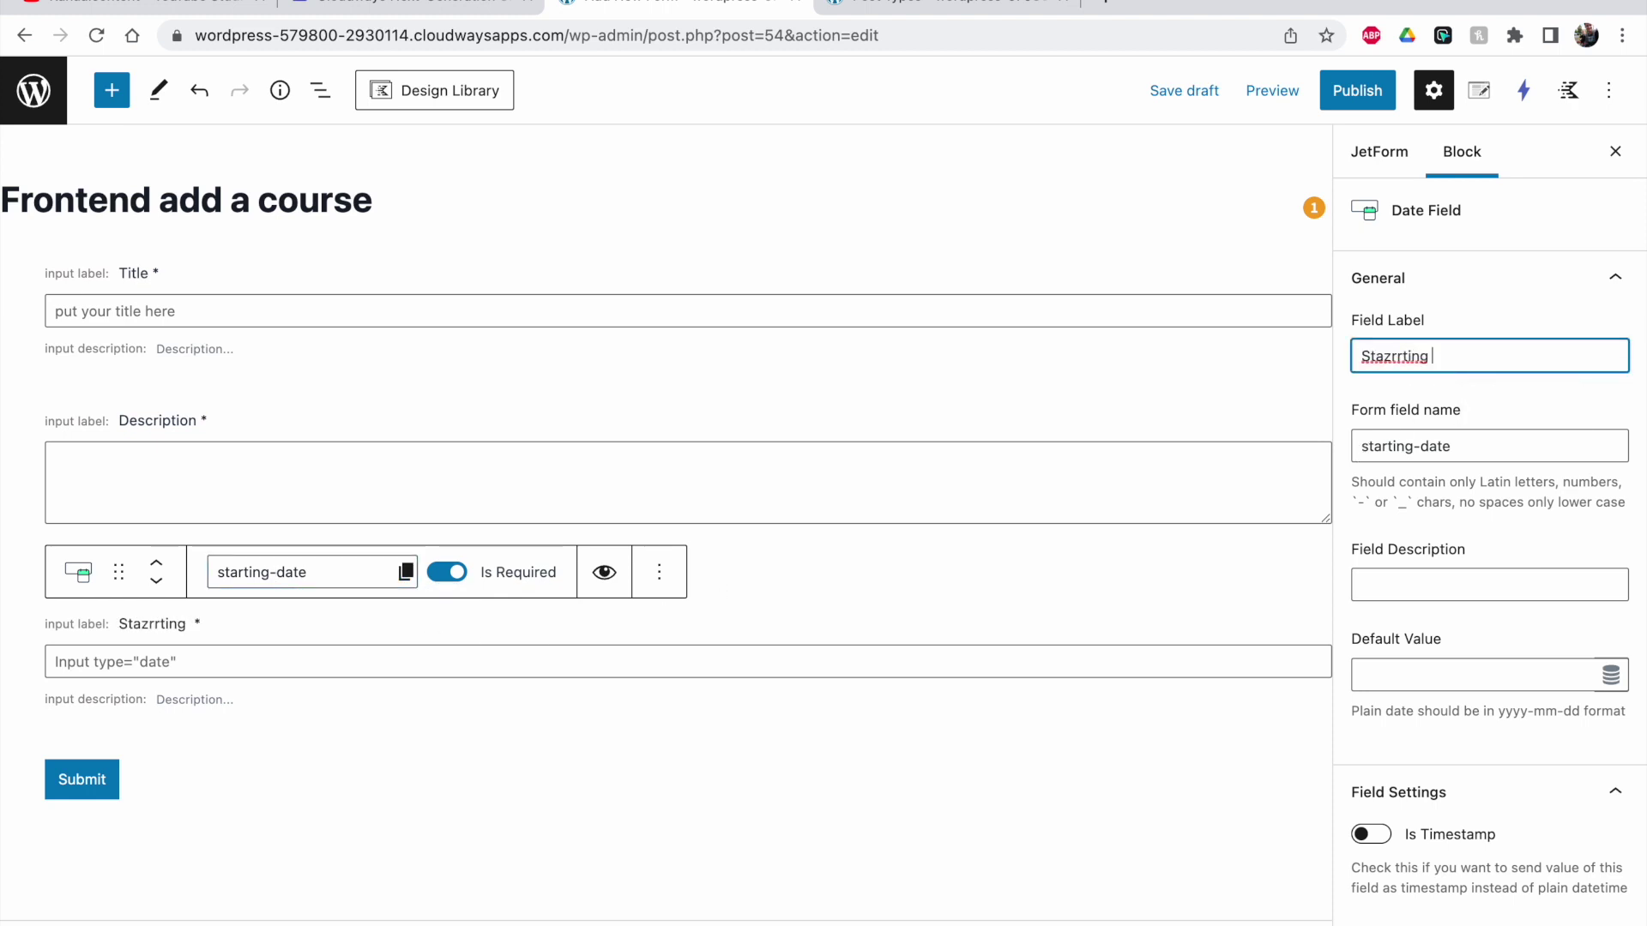
{"action": "left_click", "coordinate": [1390, 351]}
{"action": "key", "text": "BackSpace"}
{"action": "key", "text": "BackSpace"}
{"action": "left_click", "coordinate": [1392, 392]}
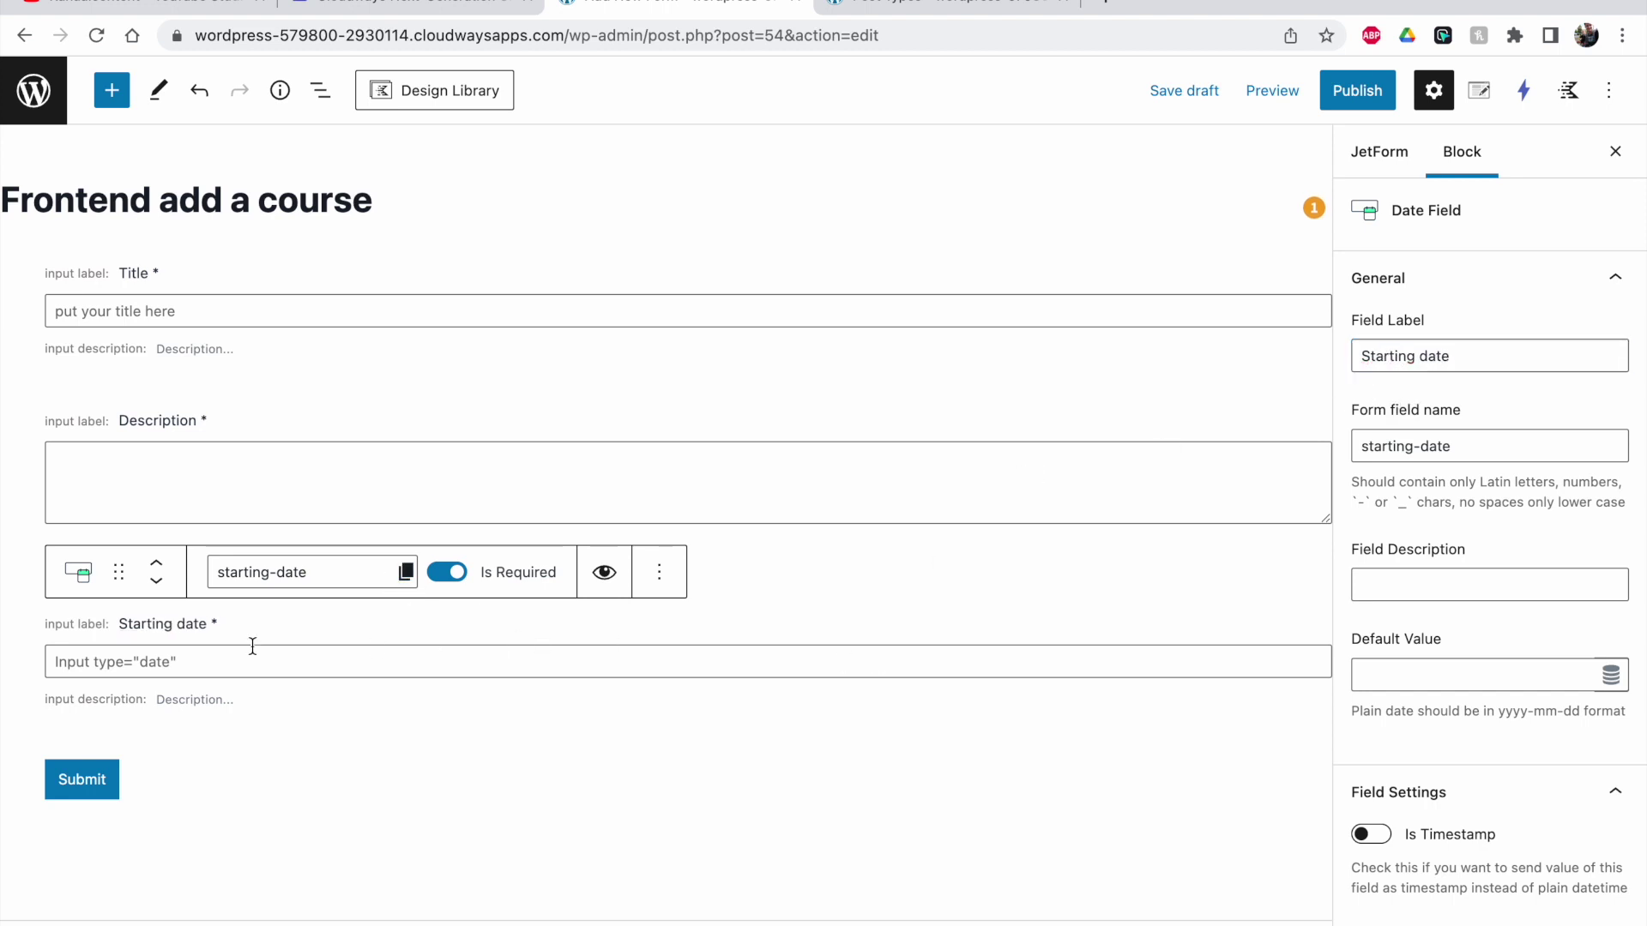
{"action": "left_click", "coordinate": [658, 592]}
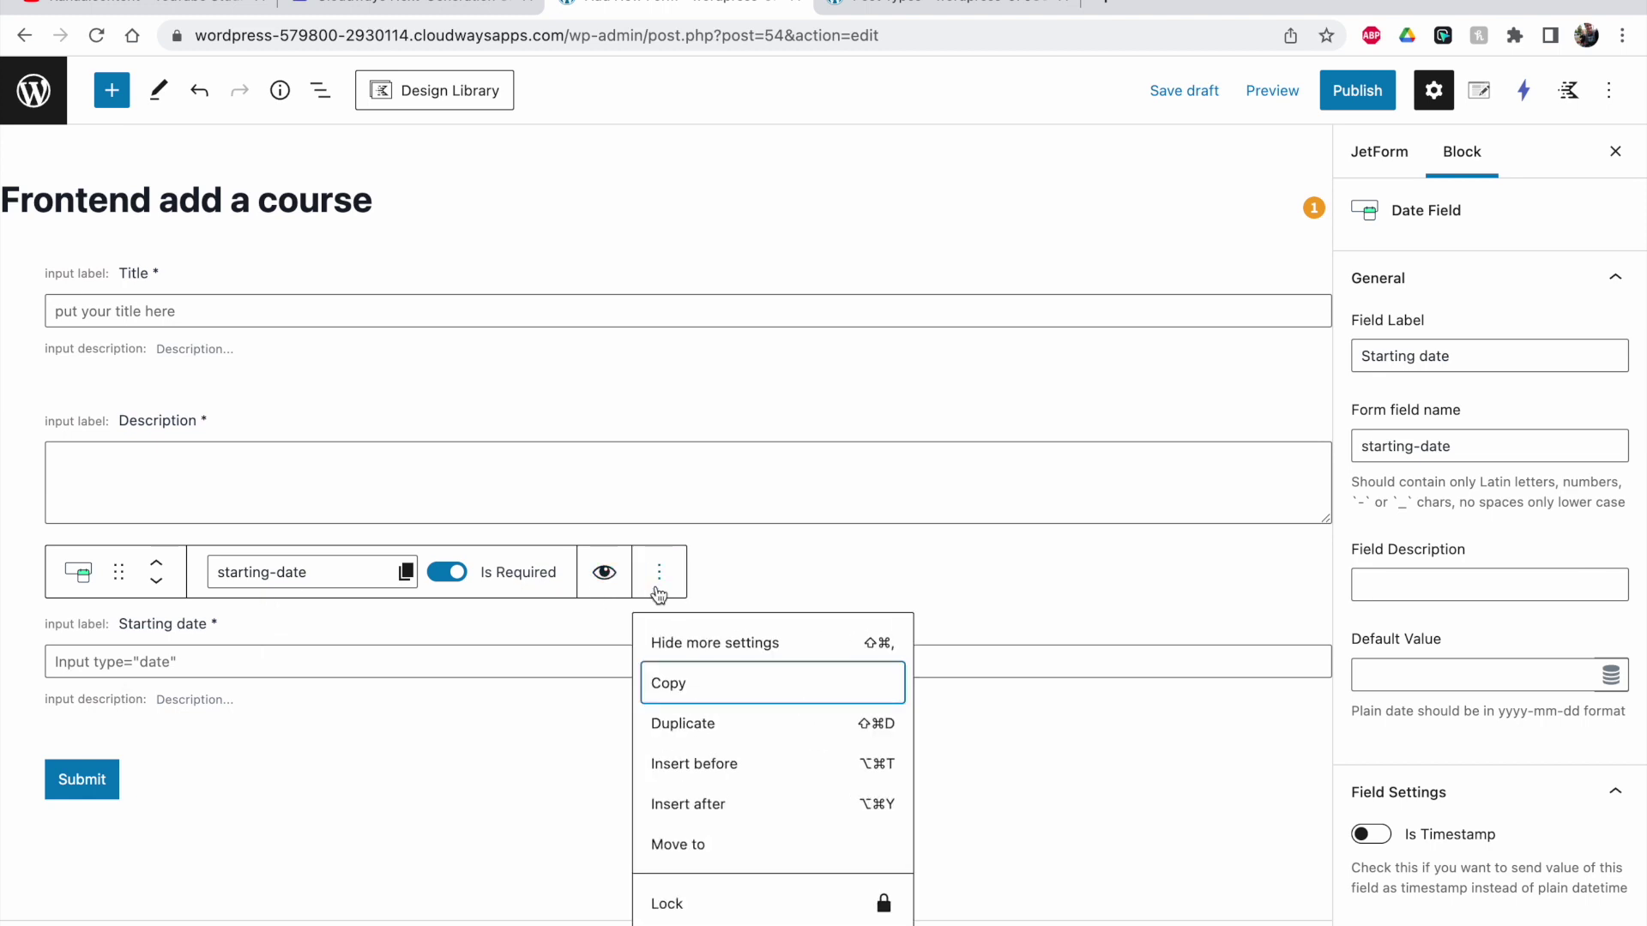
{"action": "left_click", "coordinate": [678, 808]}
Add a required Date Field labelled End-date below Starting date.
{"action": "type", "text": "/date"}
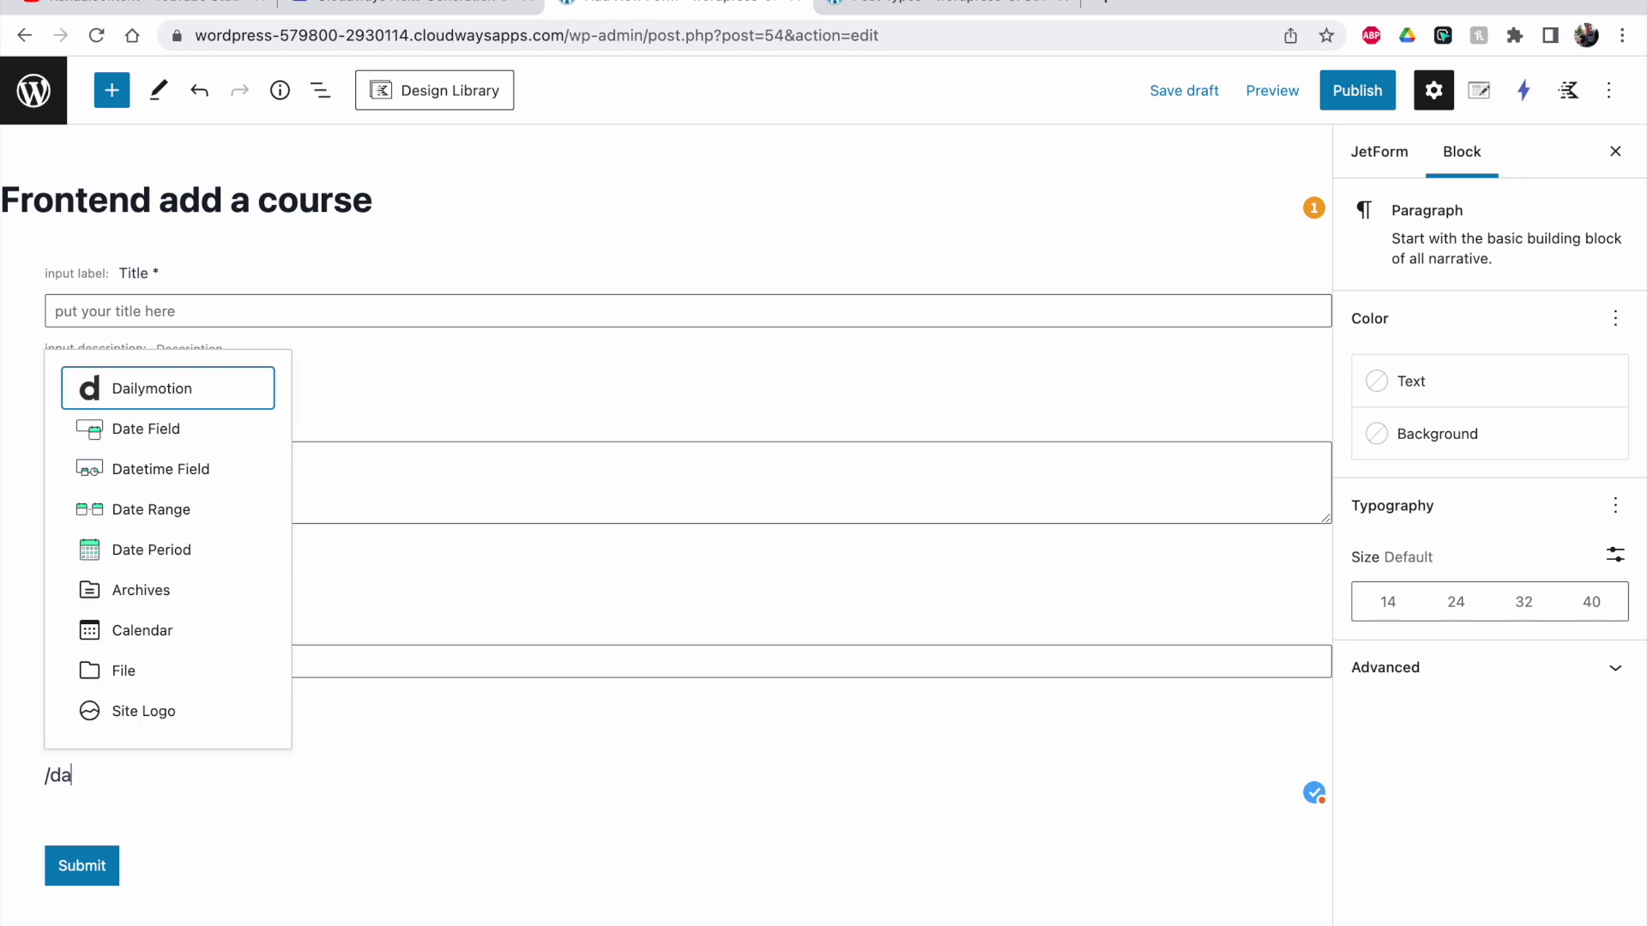
{"action": "left_click", "coordinate": [133, 430]}
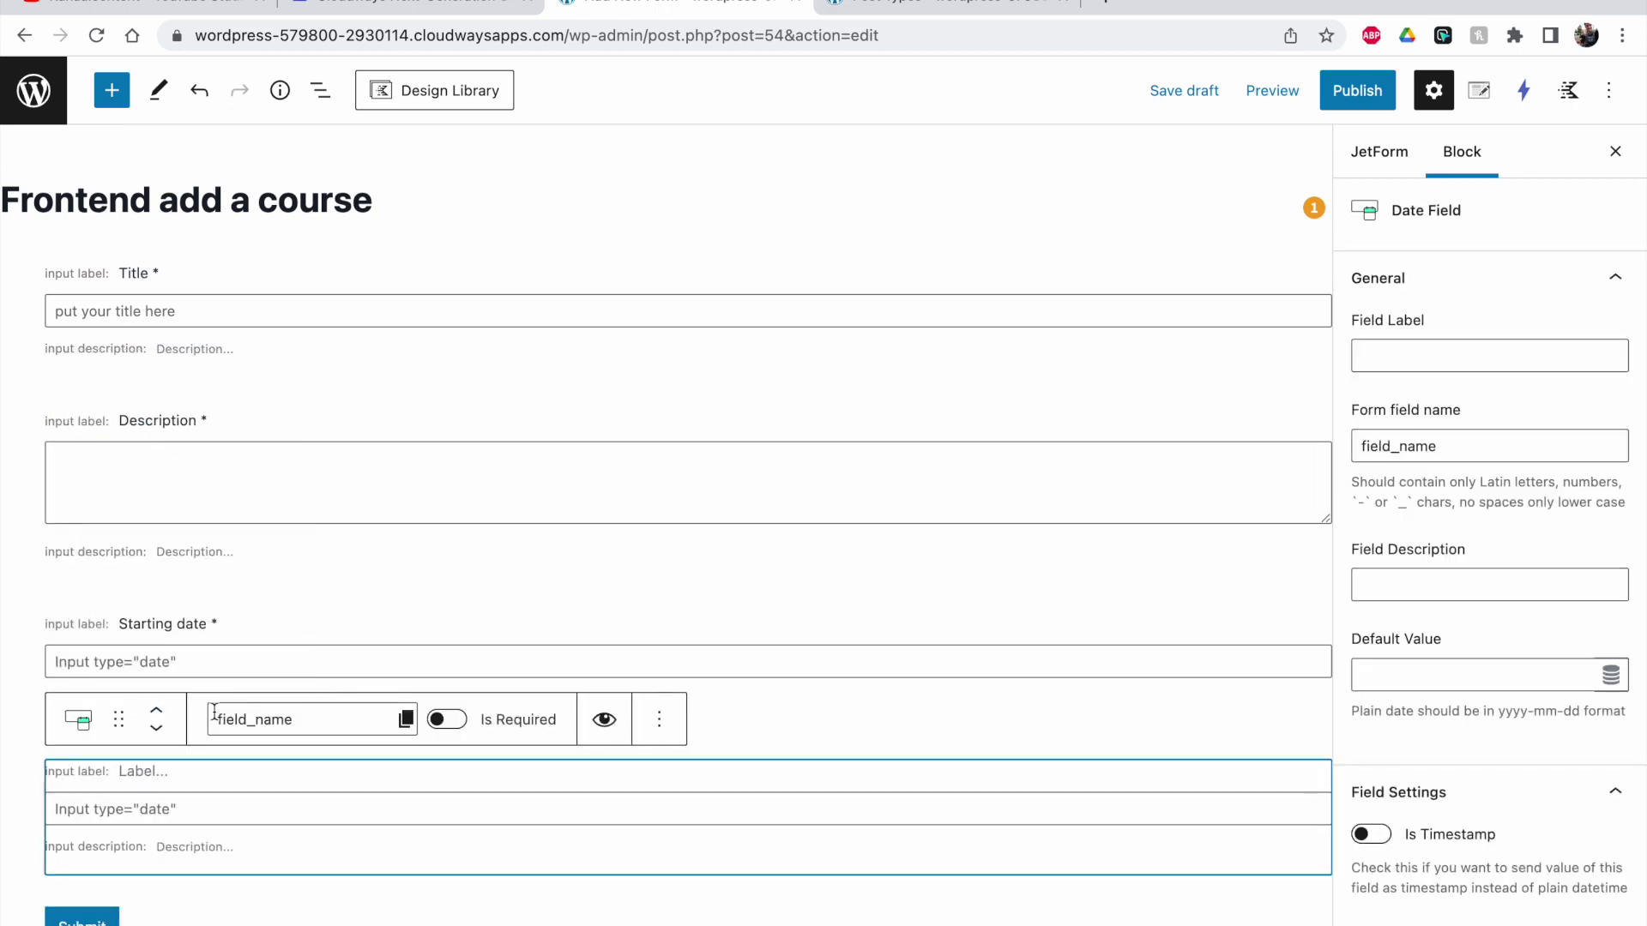
{"action": "type", "text": "End"}
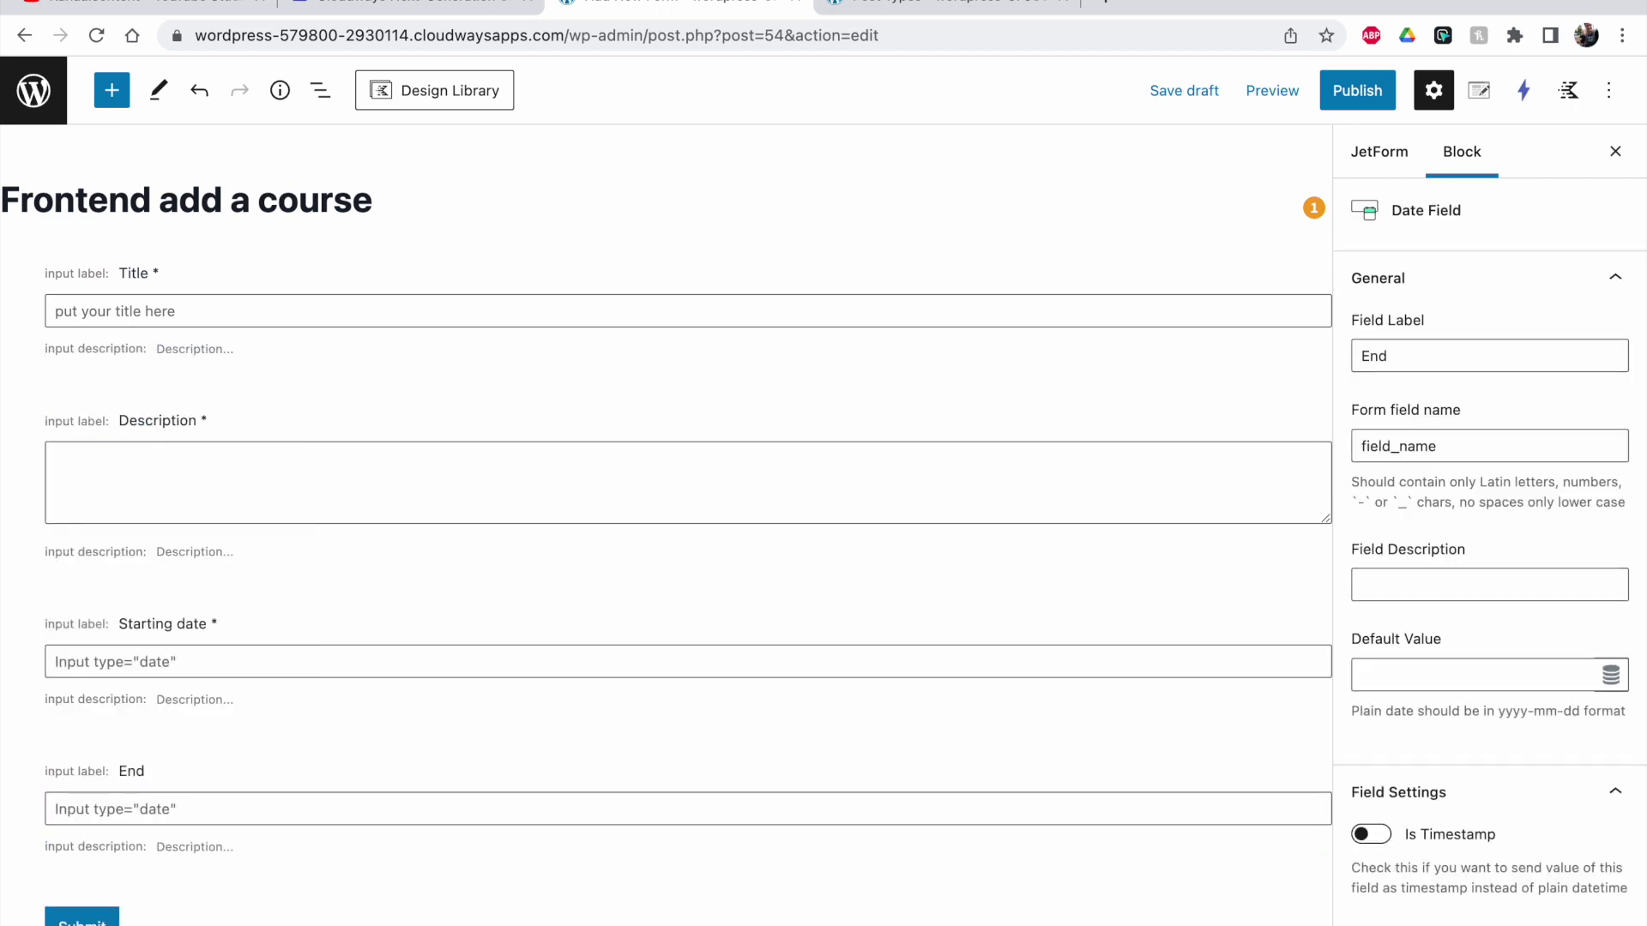
{"action": "type", "text": "-date"}
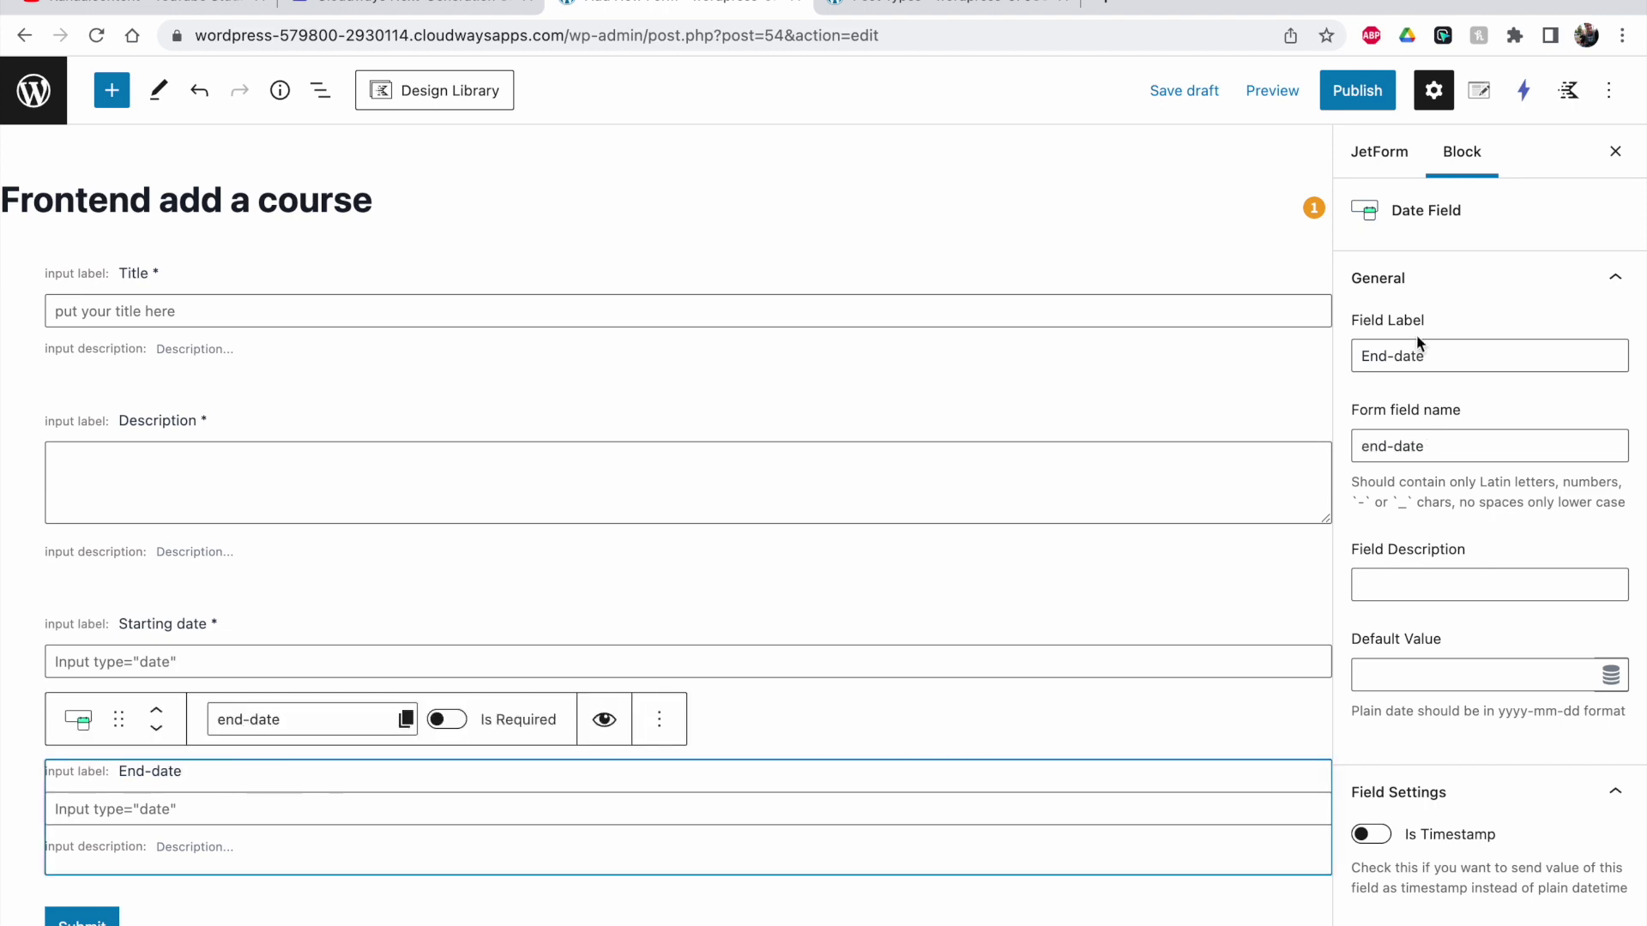
{"action": "scroll", "coordinate": [1448, 574], "scroll_direction": "down", "scroll_amount": 1}
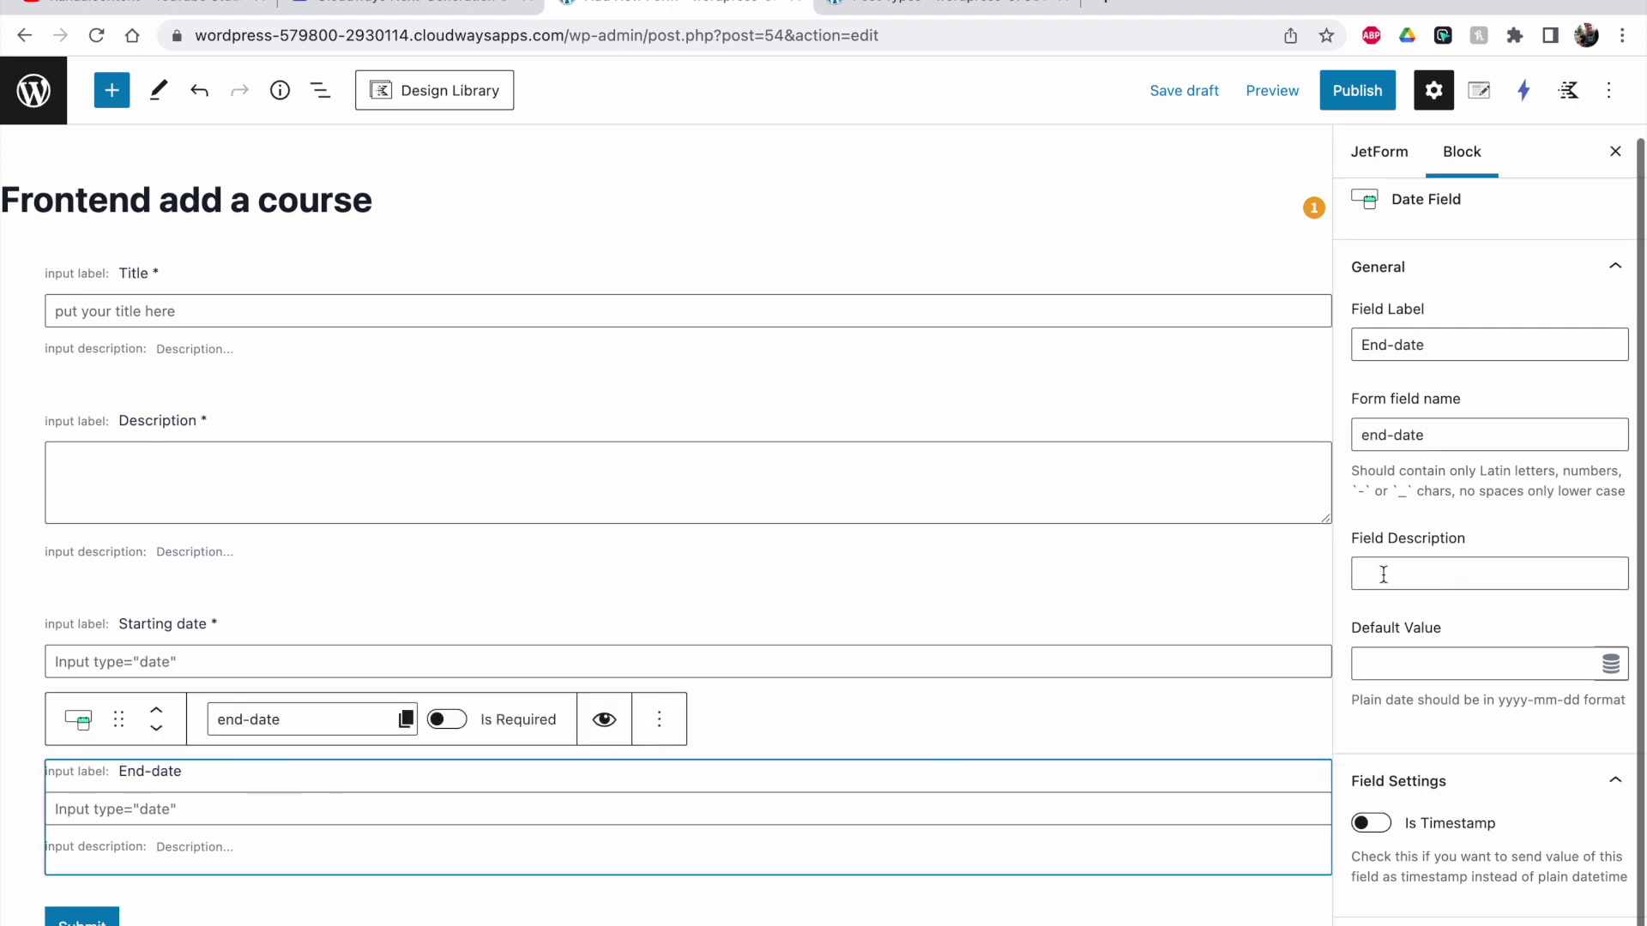
{"action": "left_click", "coordinate": [447, 722]}
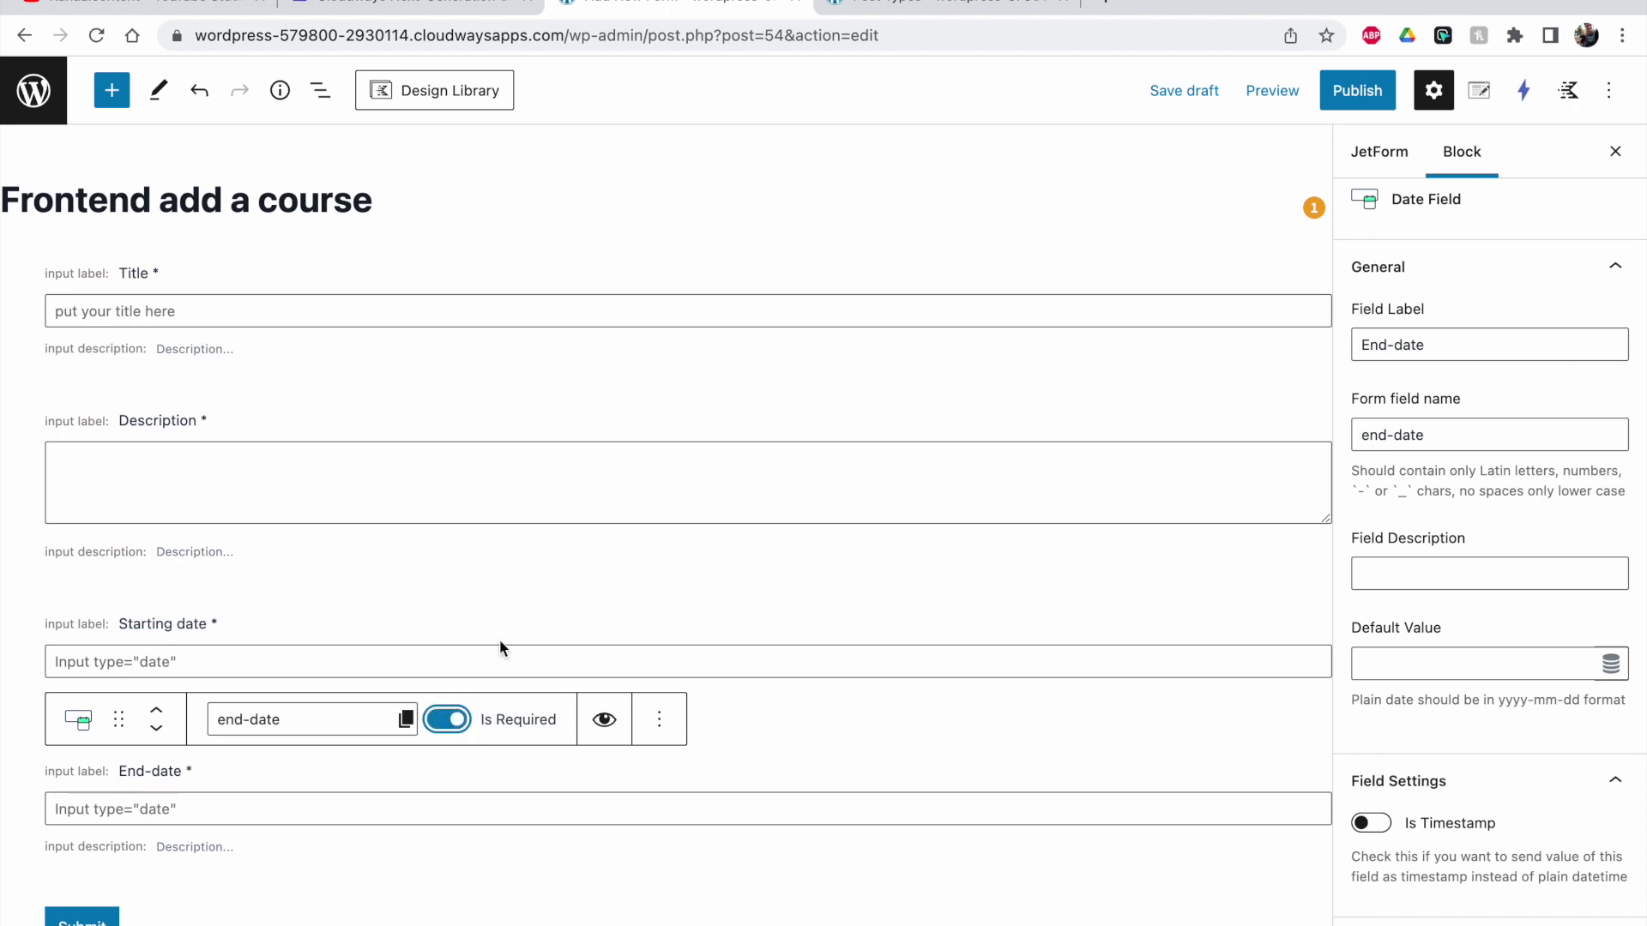
Turn on Is Timestamp for both the End-date and Starting date fields.
{"action": "left_click", "coordinate": [1364, 824]}
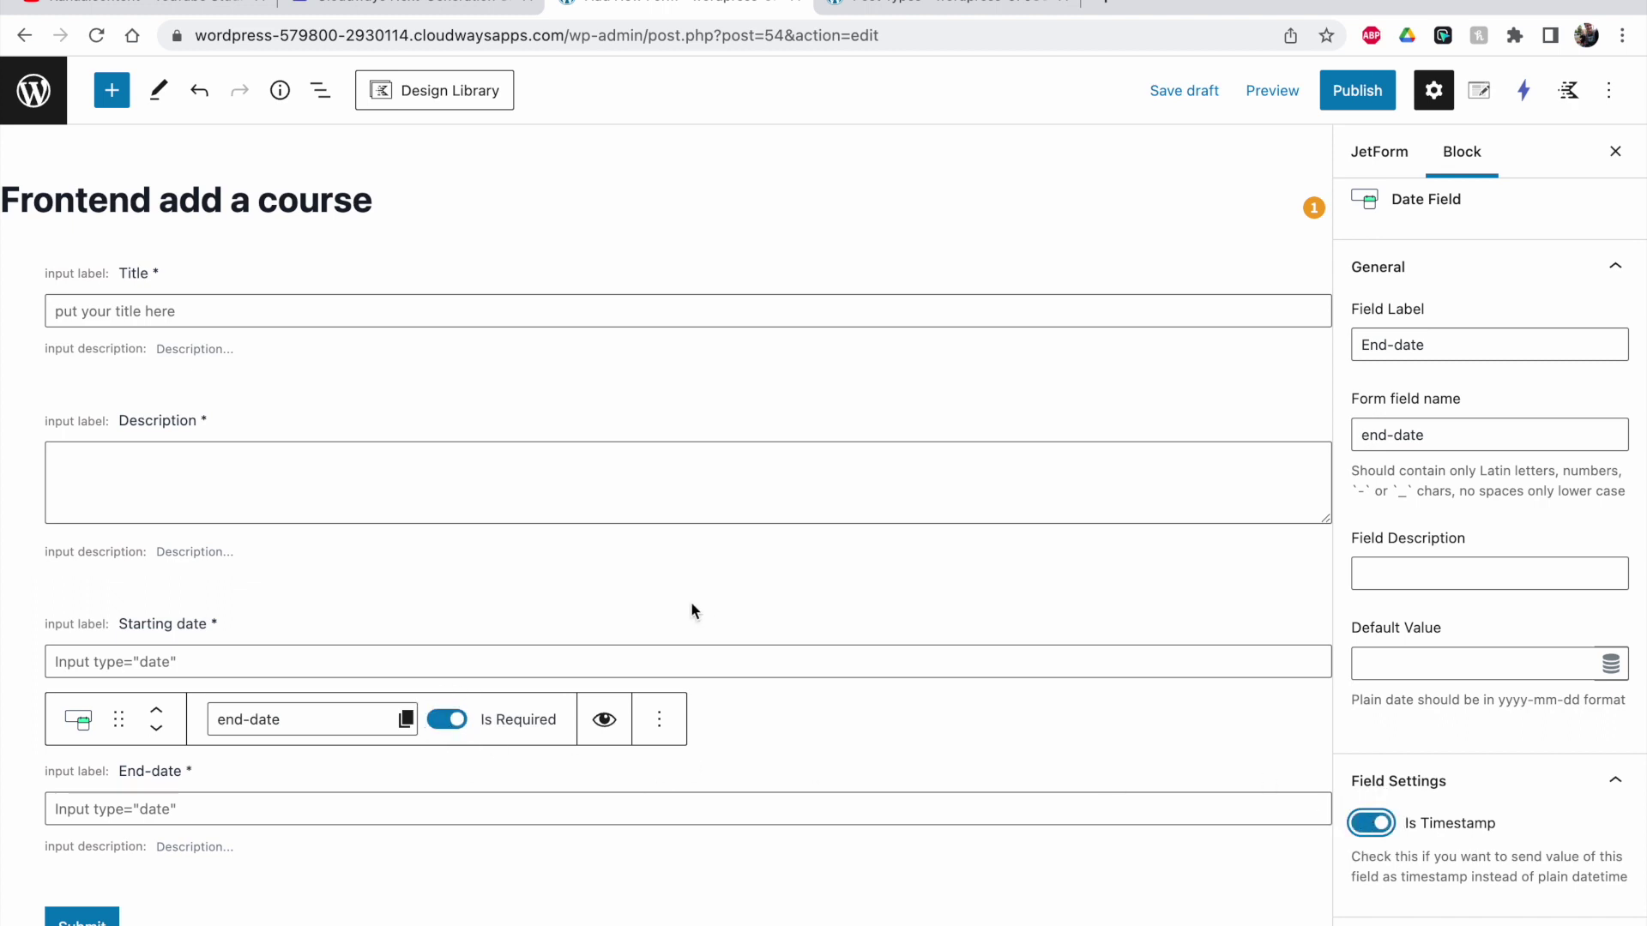
{"action": "left_click", "coordinate": [699, 626]}
{"action": "left_click", "coordinate": [1370, 824]}
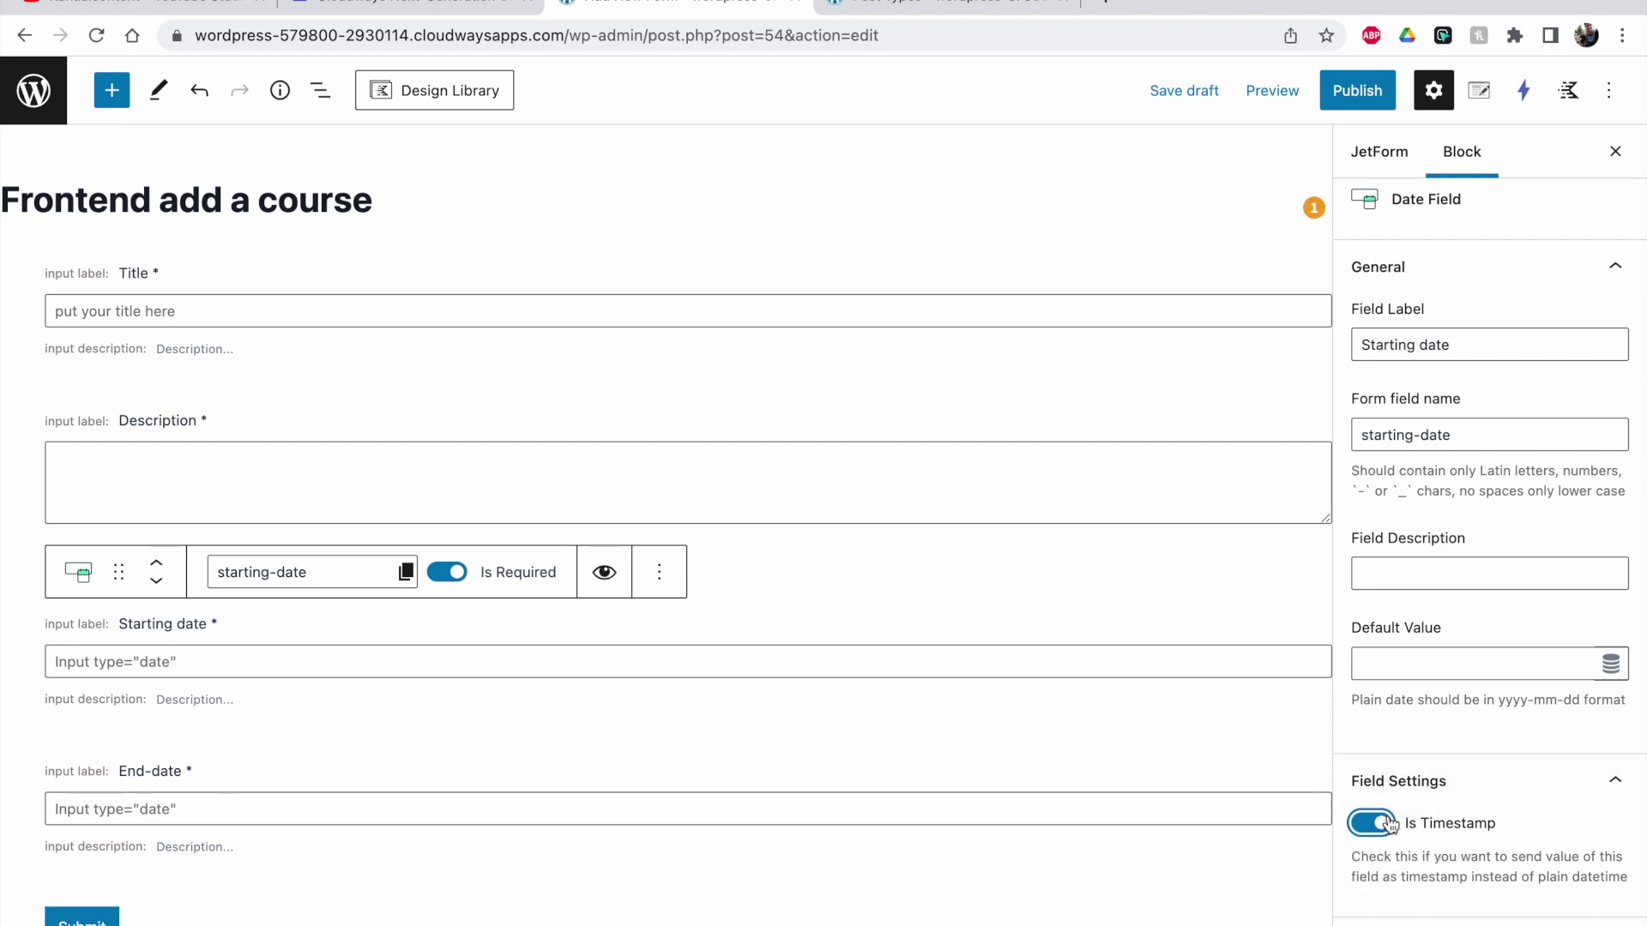
{"action": "left_click", "coordinate": [687, 639]}
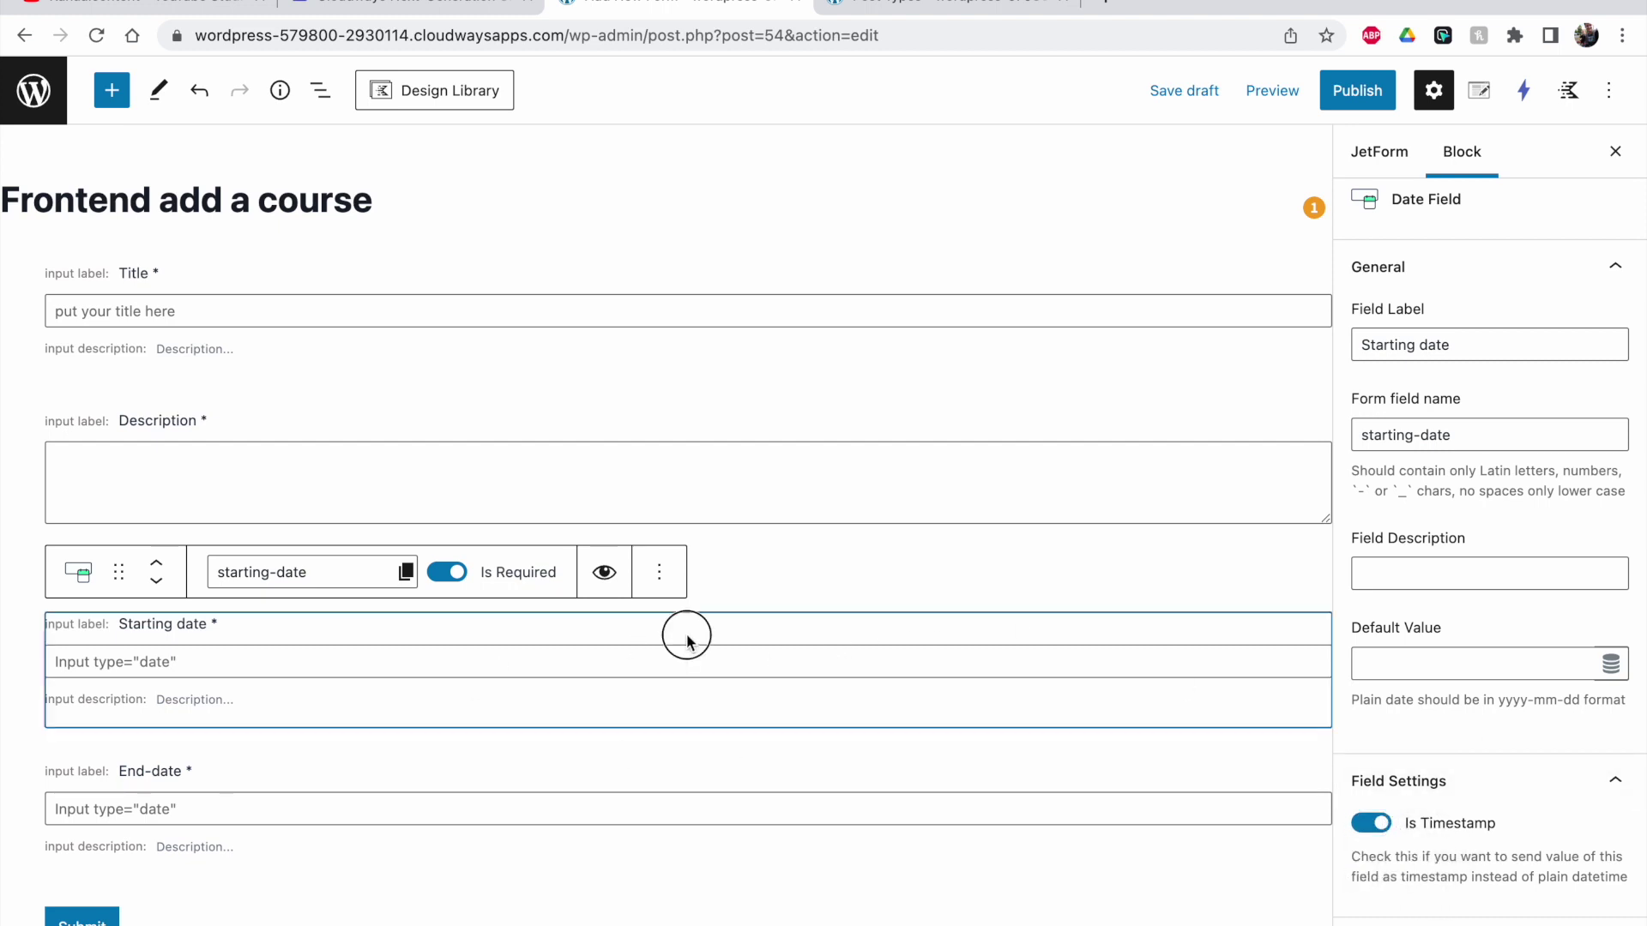
{"action": "left_click", "coordinate": [681, 803]}
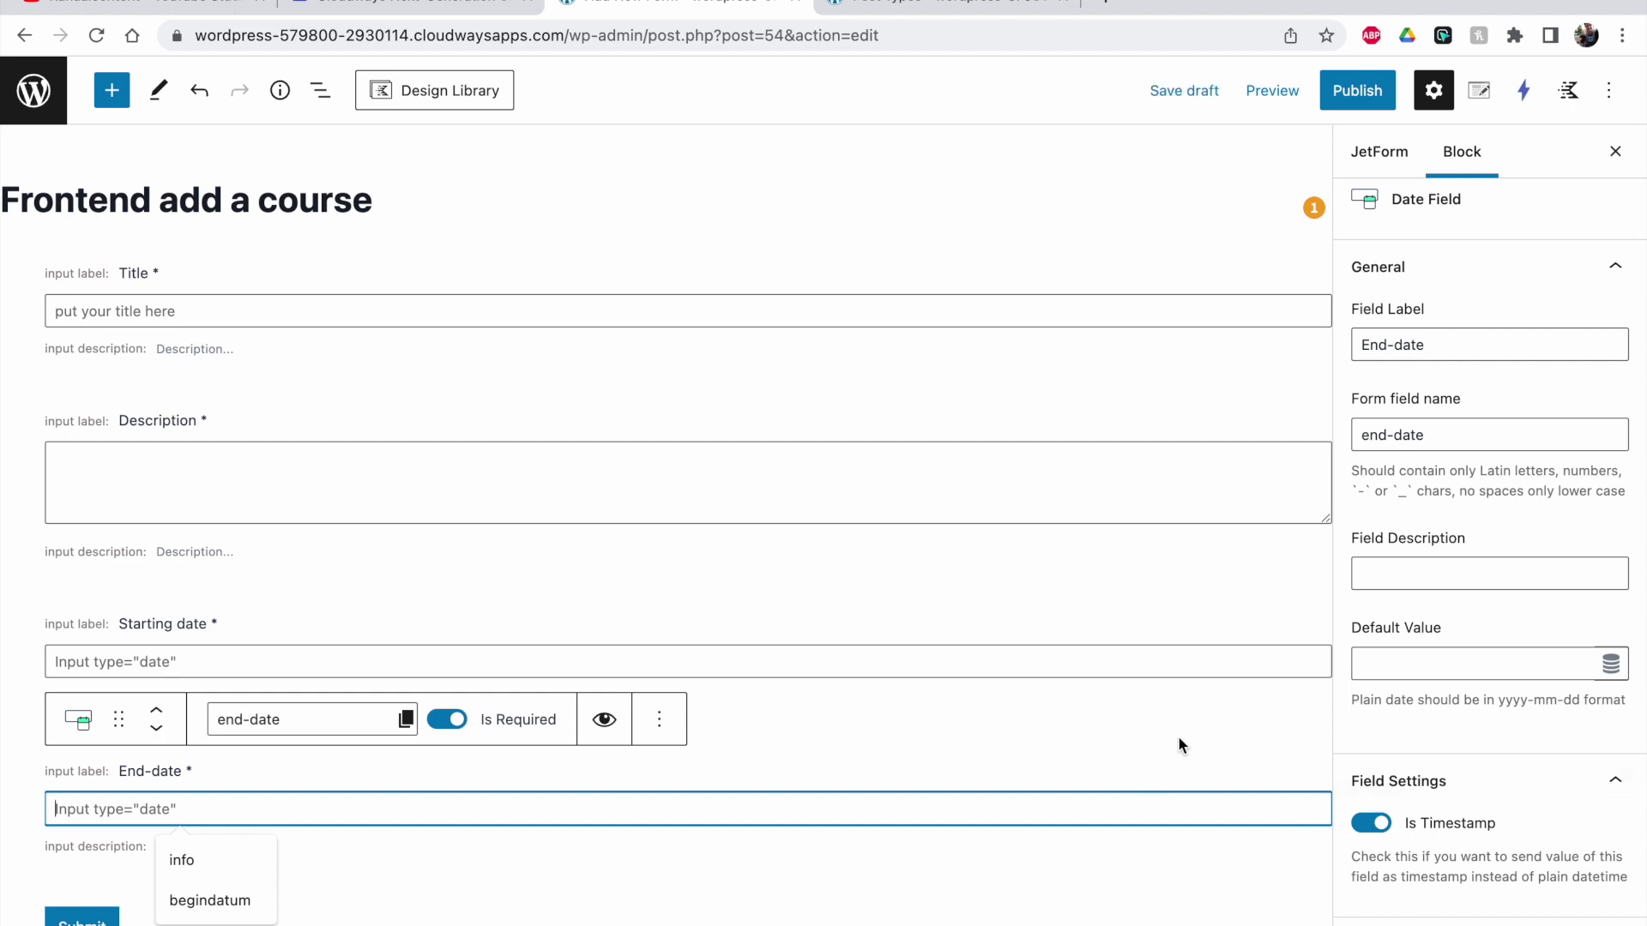
{"action": "left_click", "coordinate": [883, 13]}
{"action": "left_click", "coordinate": [55, 731]}
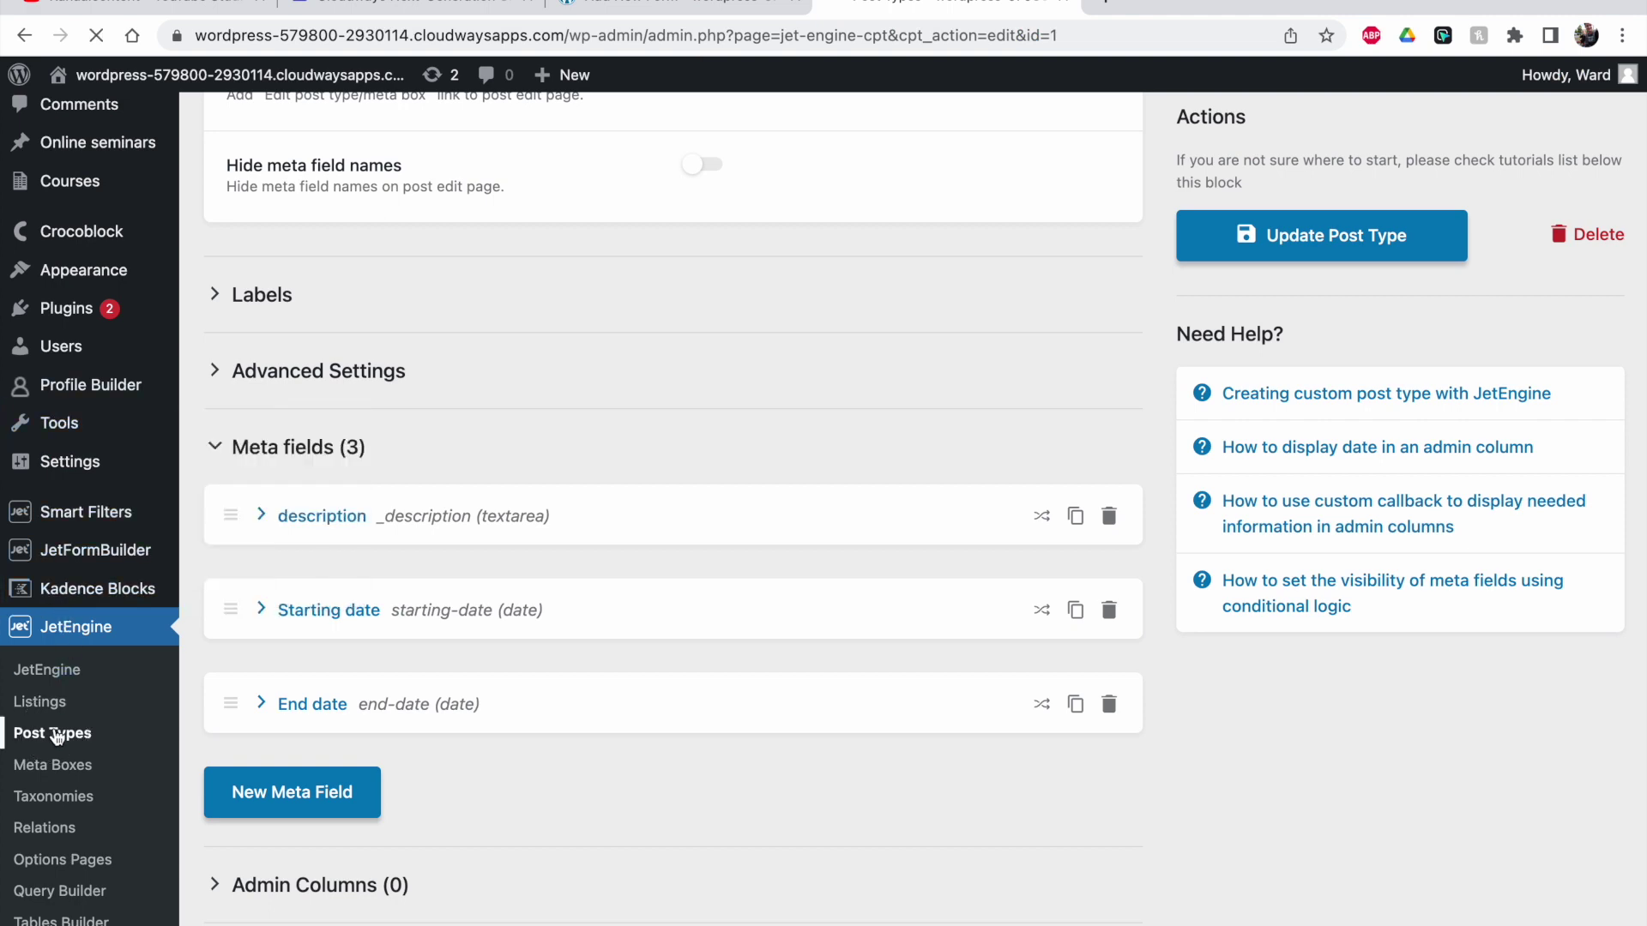
{"action": "left_click", "coordinate": [255, 310]}
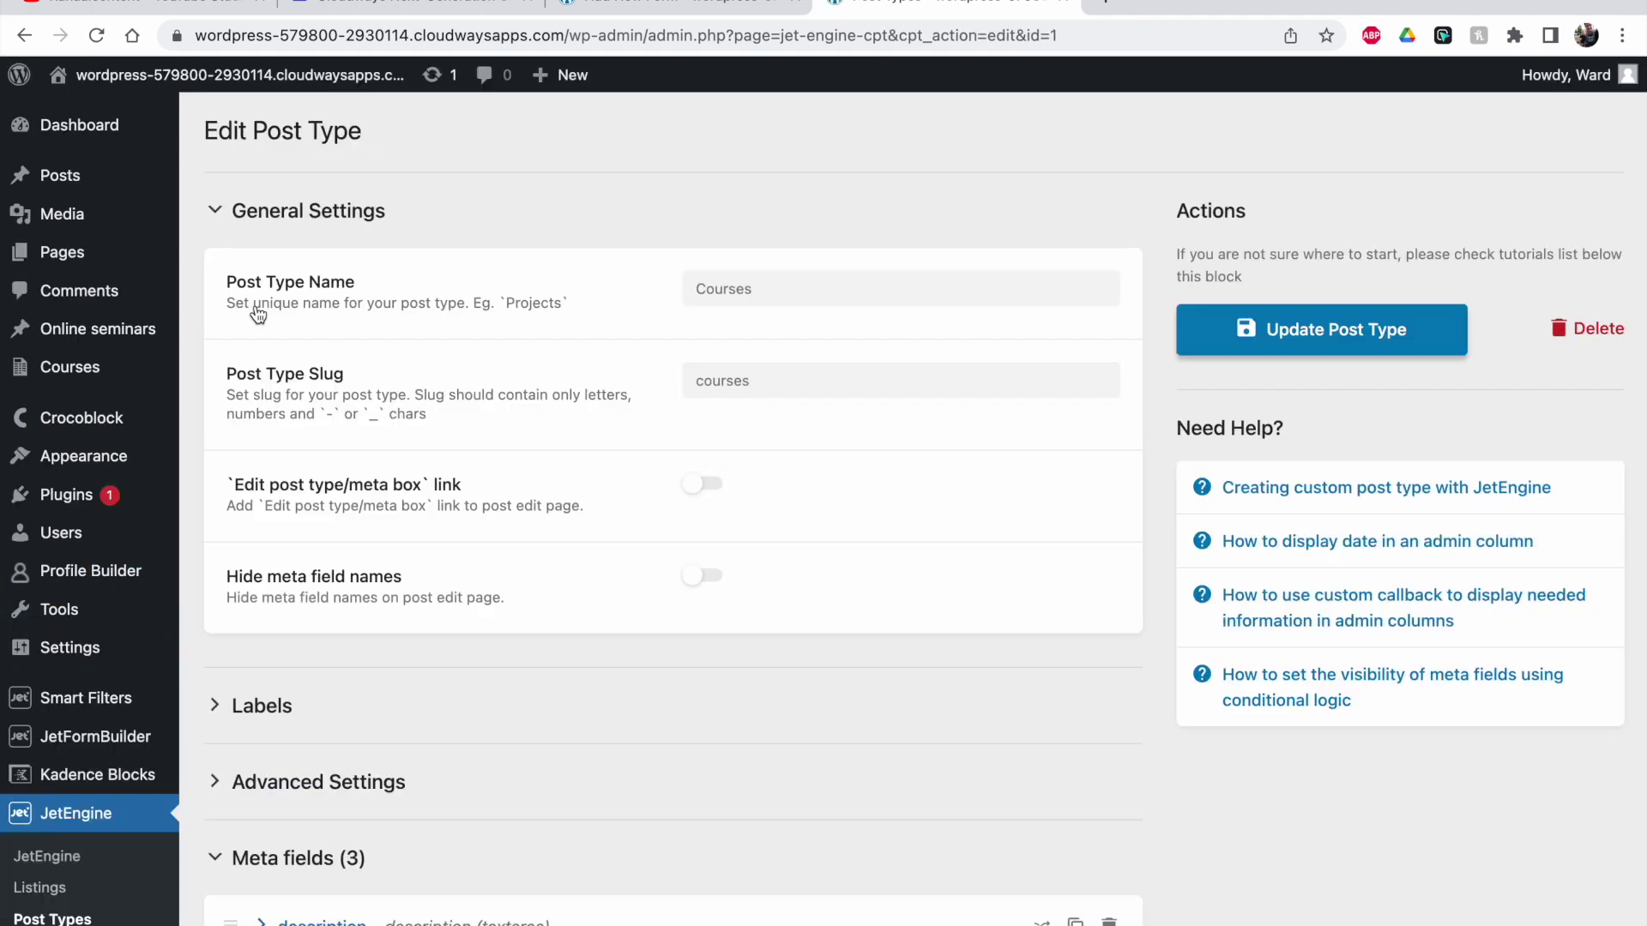
{"action": "scroll", "coordinate": [319, 461], "scroll_direction": "down", "scroll_amount": 3}
{"action": "scroll", "coordinate": [325, 447], "scroll_direction": "up", "scroll_amount": 3}
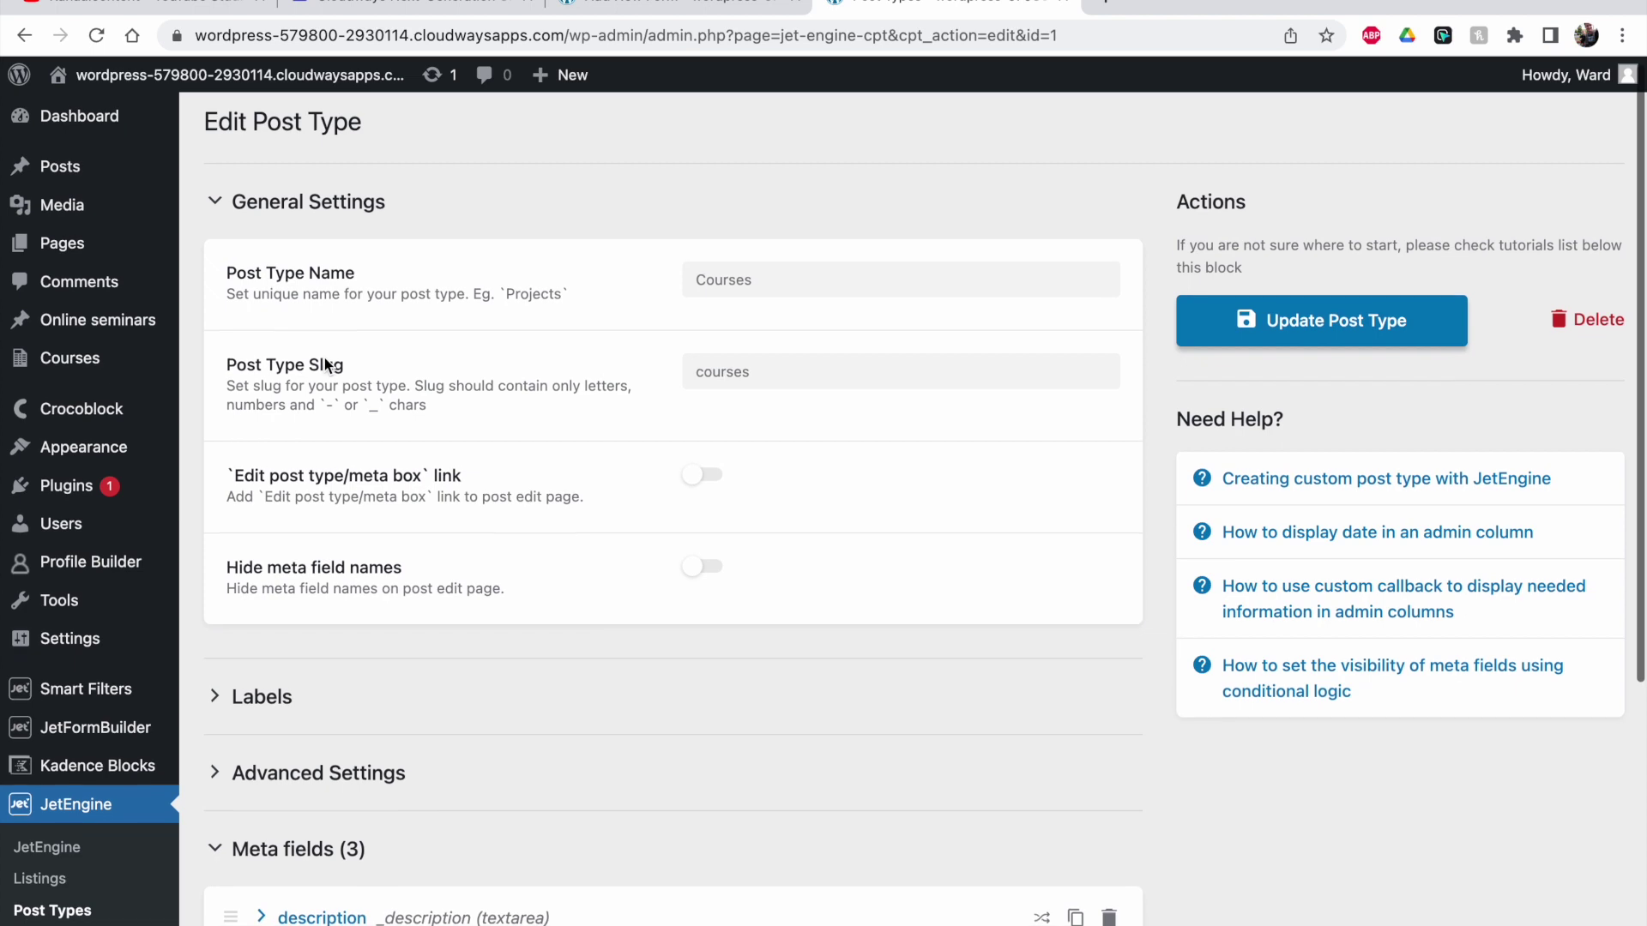
{"action": "scroll", "coordinate": [326, 365], "scroll_direction": "down", "scroll_amount": 5}
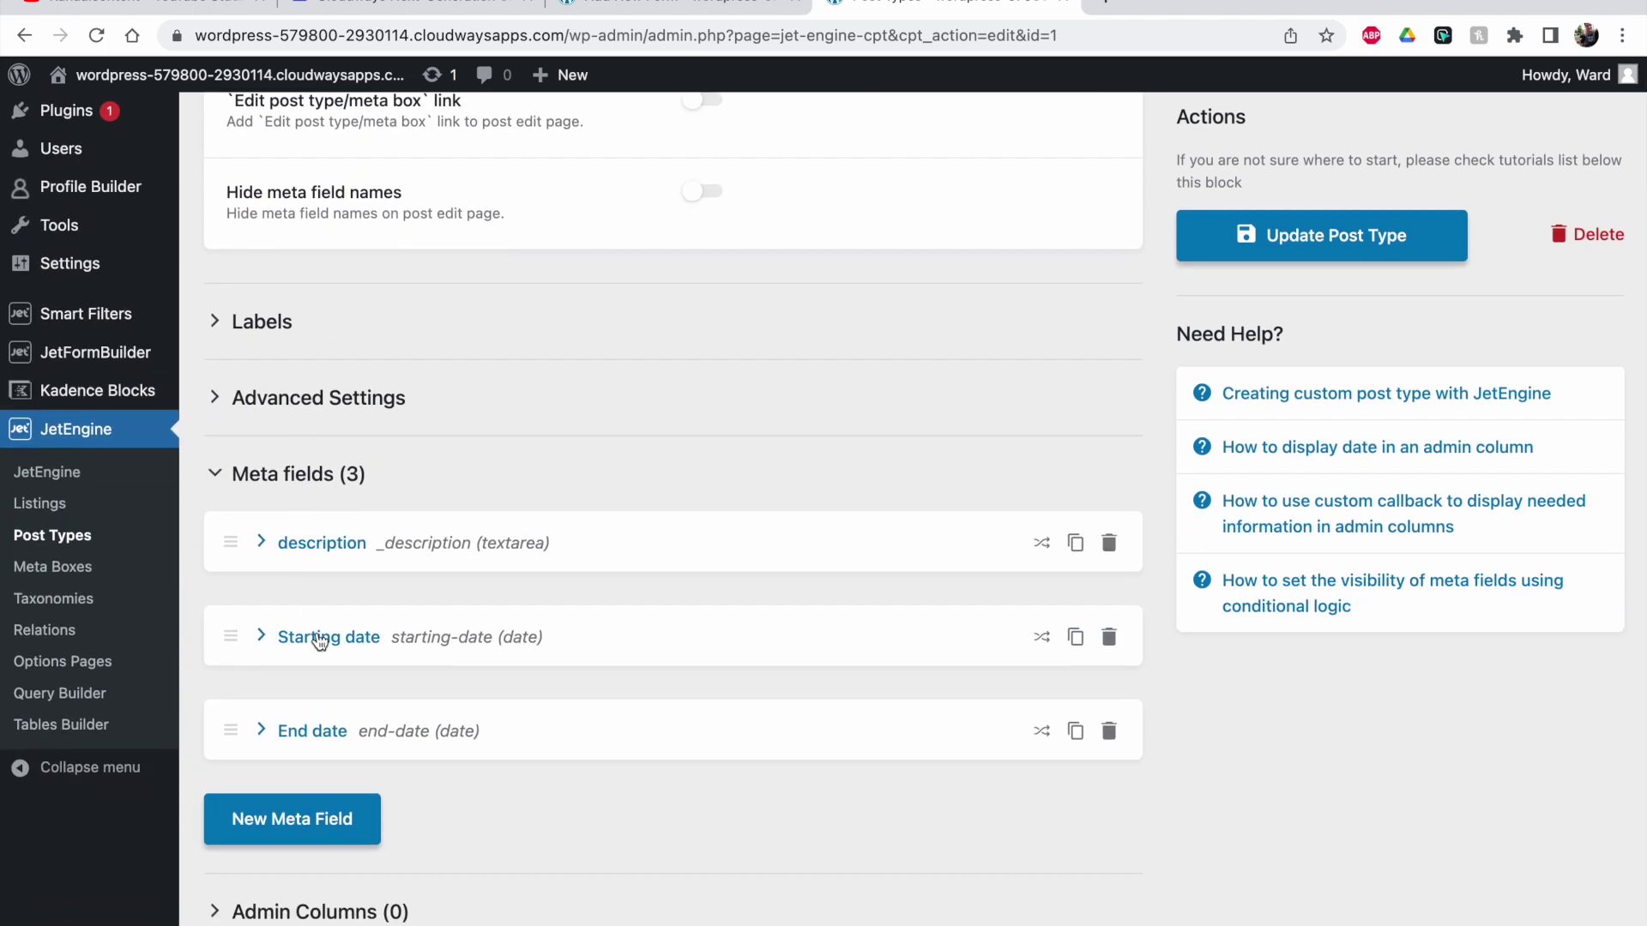
{"action": "left_click", "coordinate": [632, 2]}
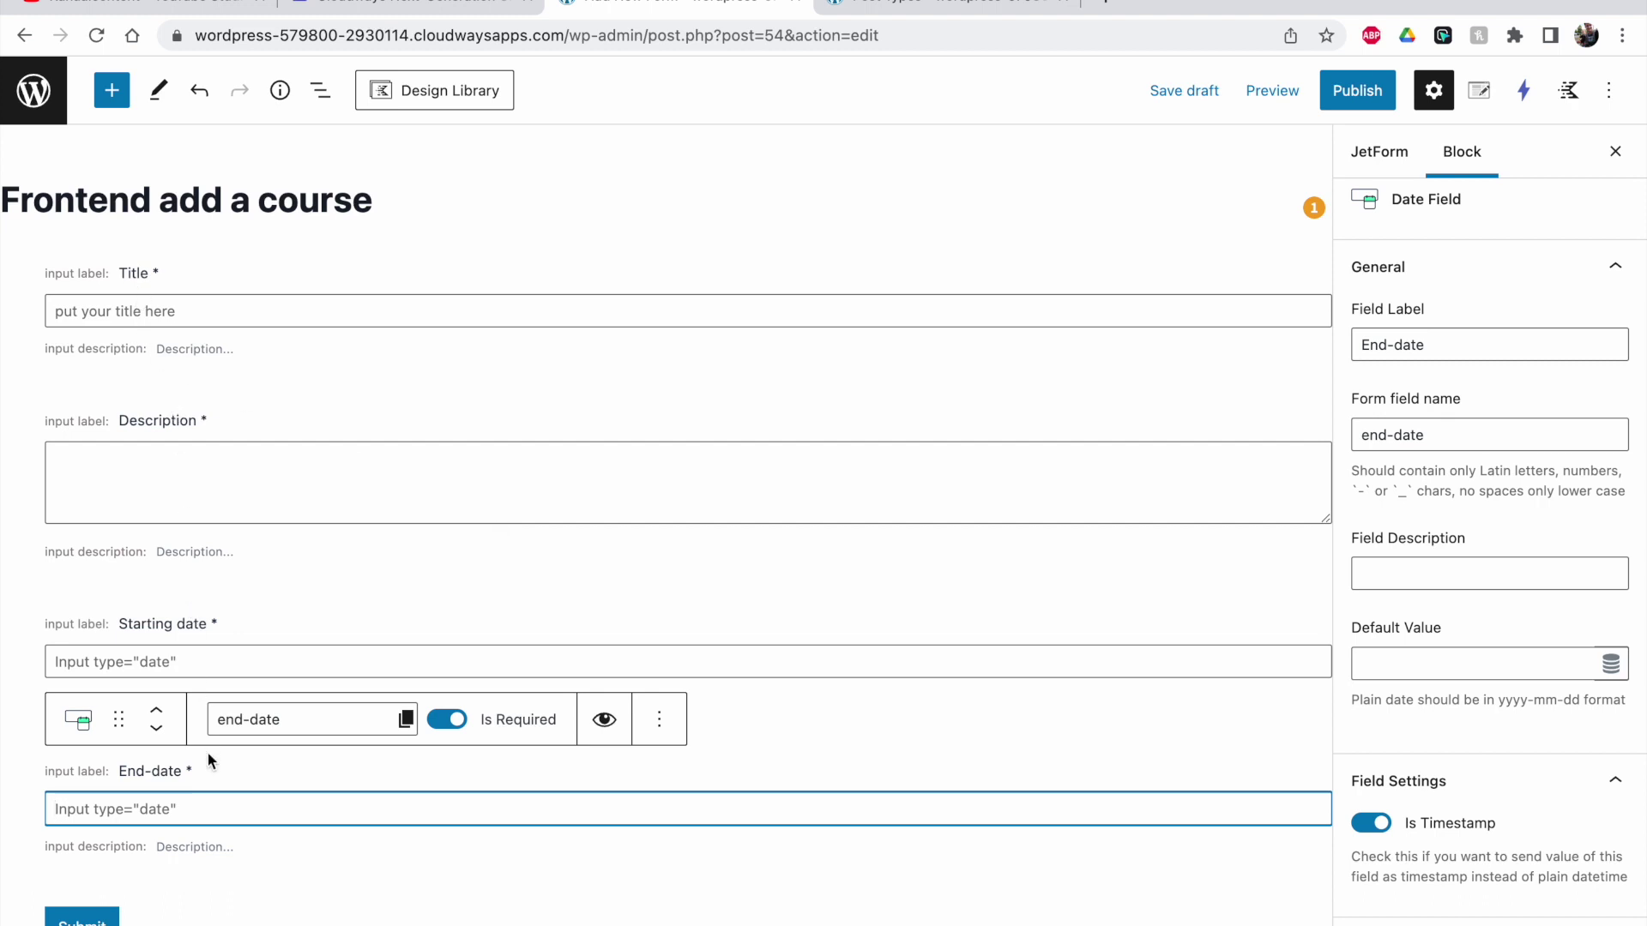
Keep the Submit button's Button Action Type set to Submit Form.
{"action": "left_click", "coordinate": [131, 920]}
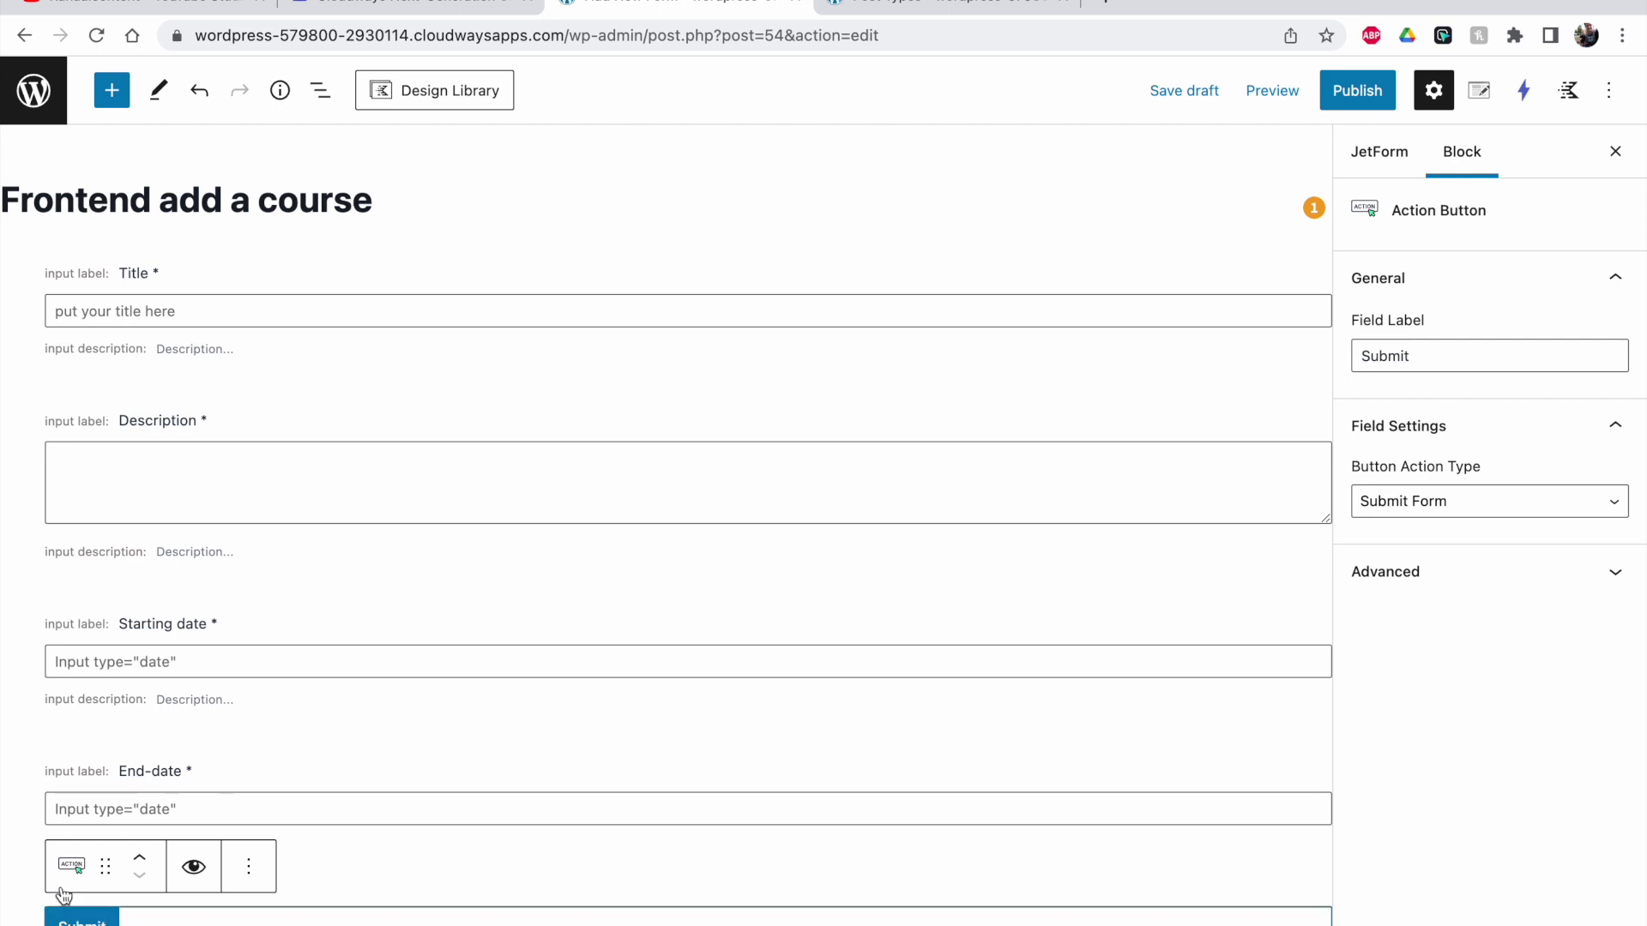
{"action": "left_click", "coordinate": [1405, 504]}
{"action": "left_click", "coordinate": [1411, 508]}
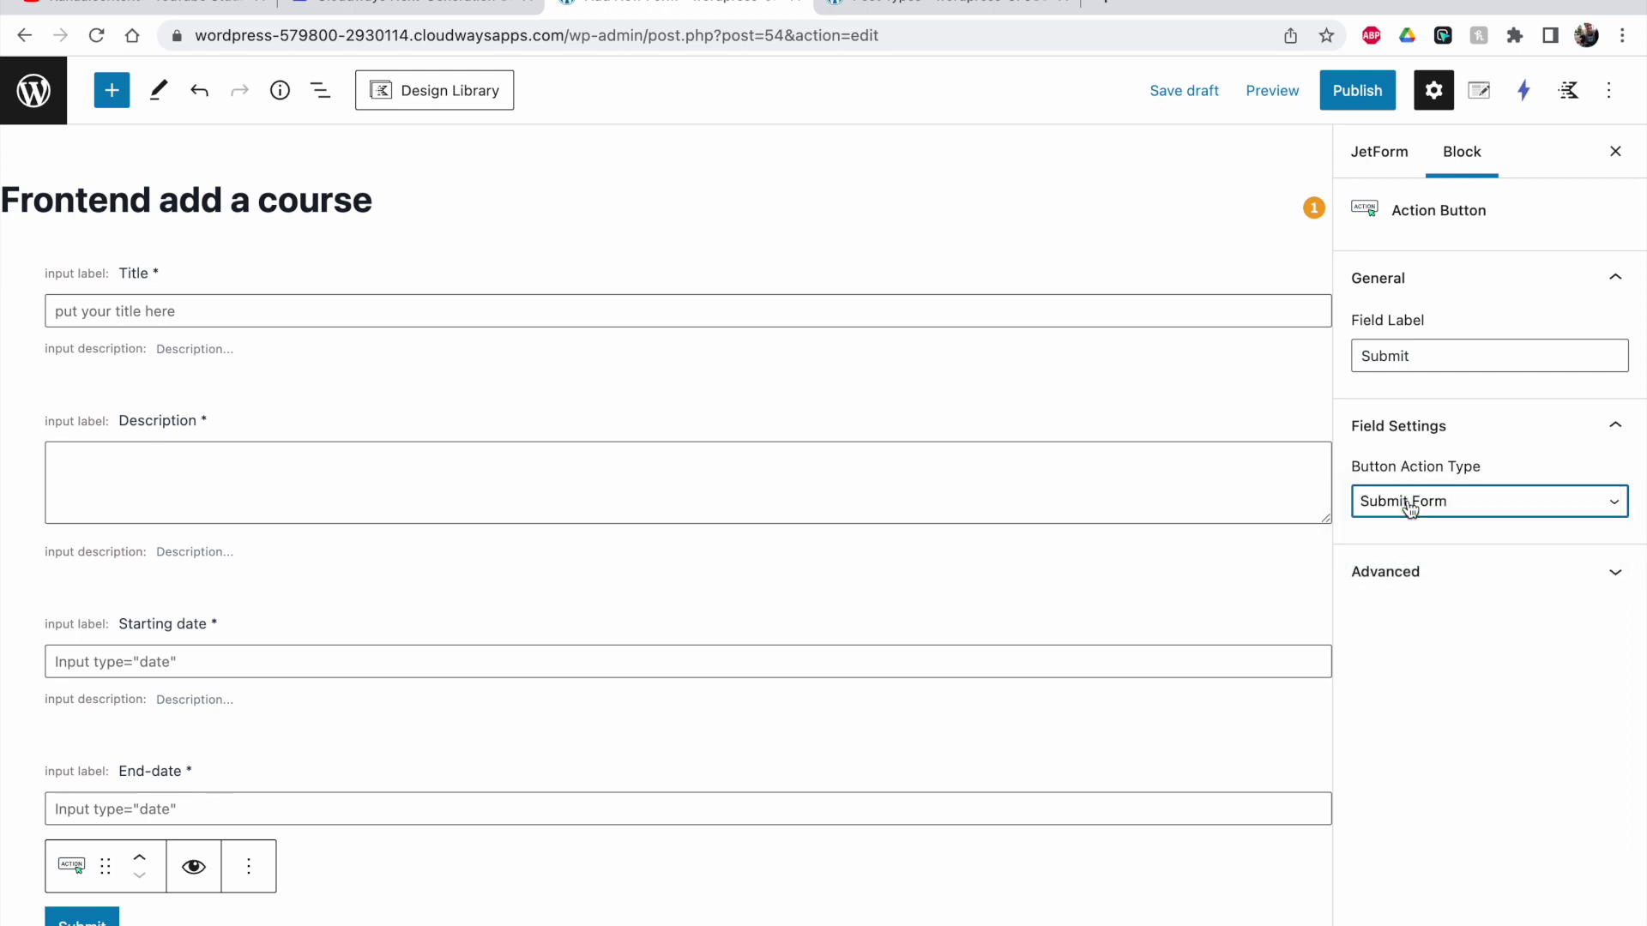
Set the form's Submit Type to AJAX in the JetForm settings.
{"action": "left_click", "coordinate": [1383, 154]}
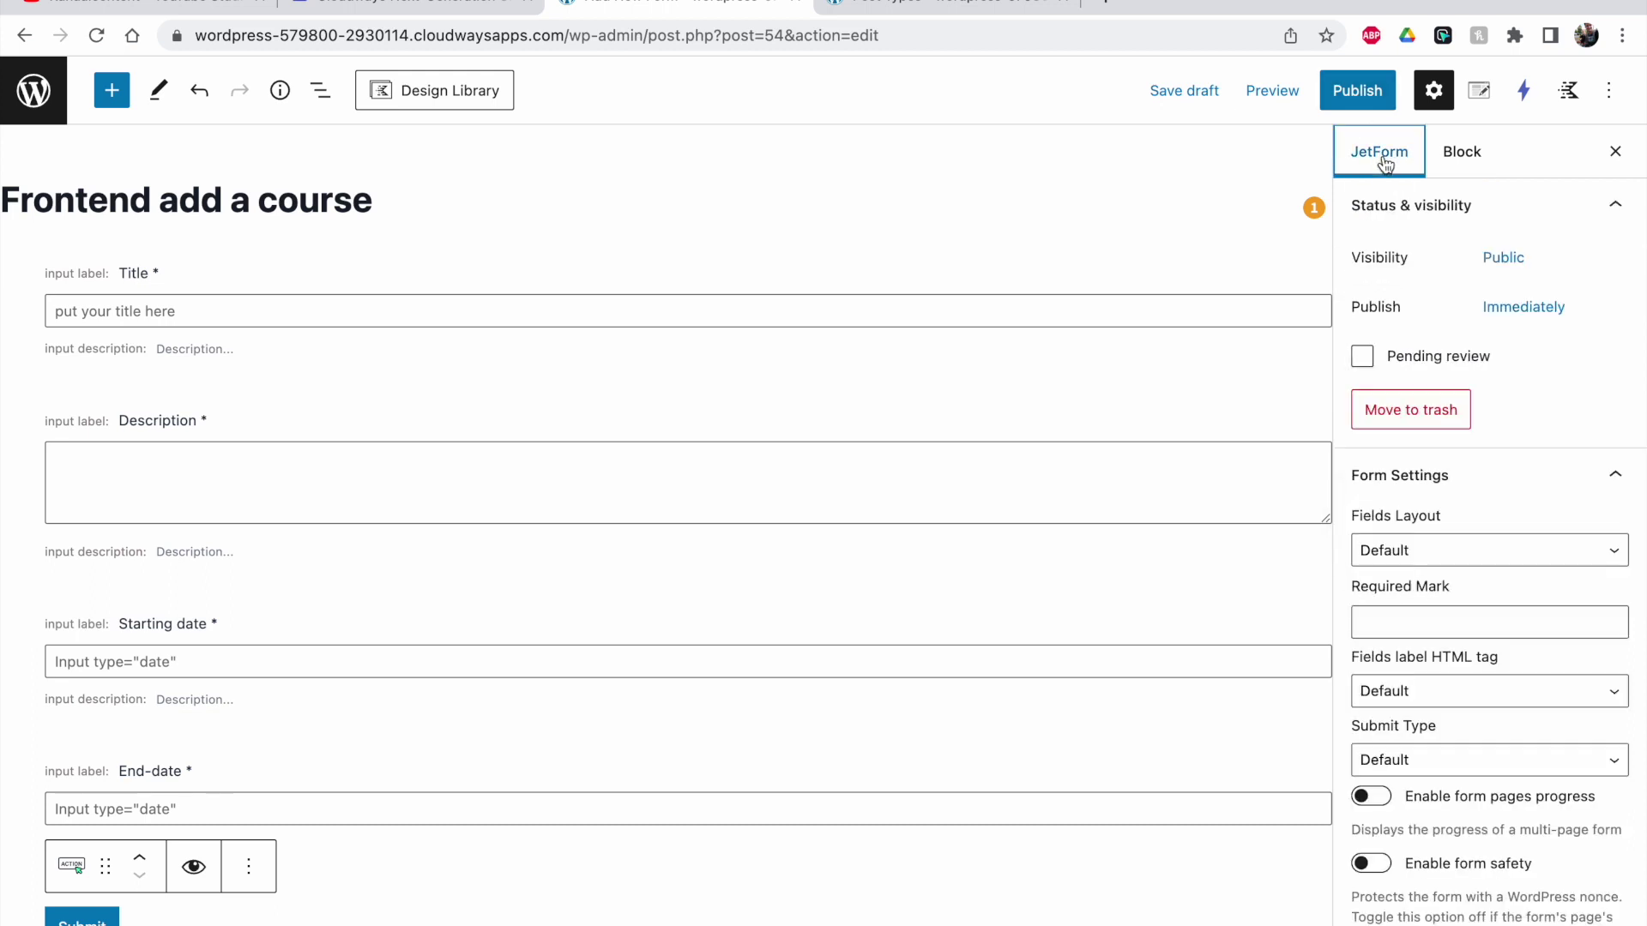
{"action": "scroll", "coordinate": [1443, 412], "scroll_direction": "down", "scroll_amount": 3}
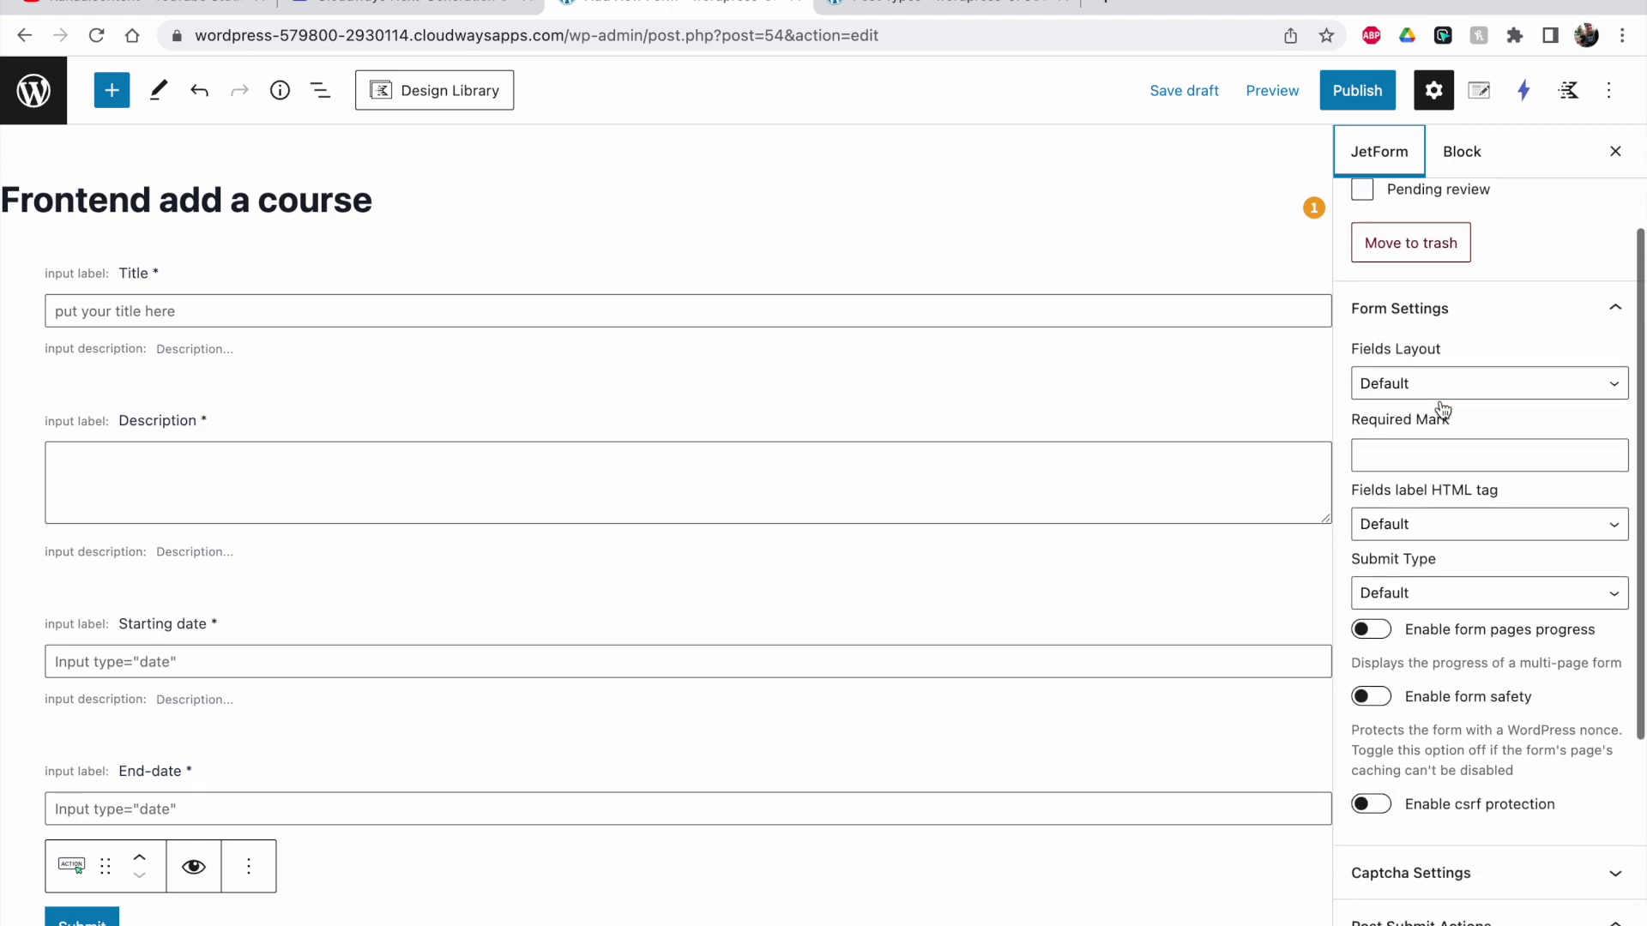
{"action": "left_click", "coordinate": [1433, 593]}
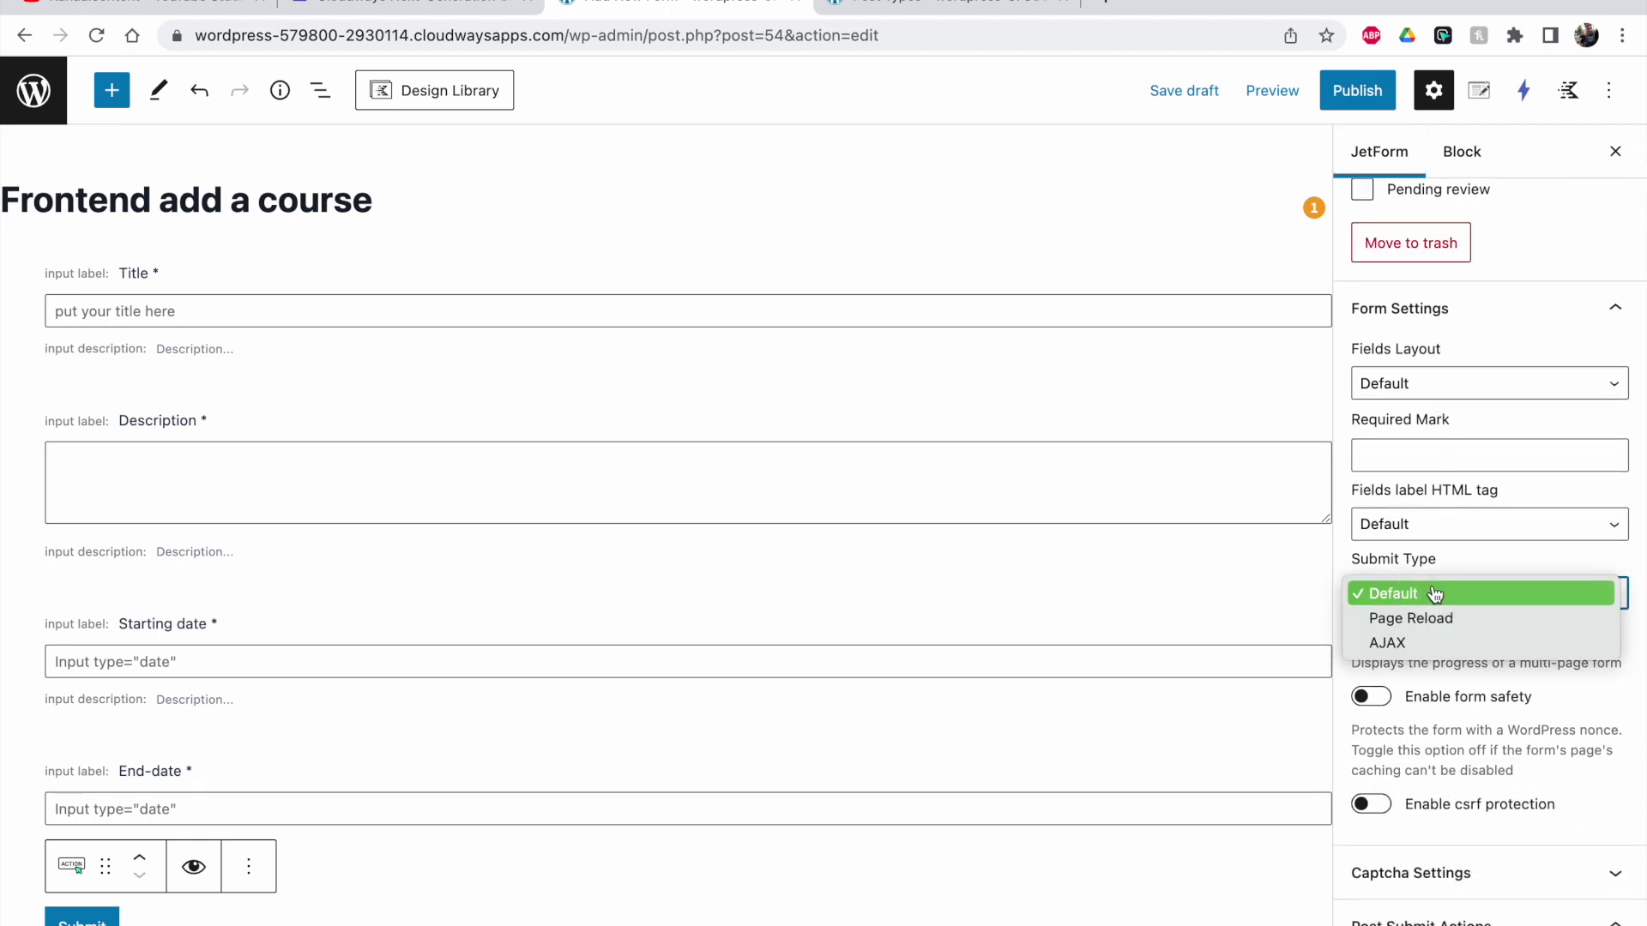
{"action": "left_click", "coordinate": [1404, 645]}
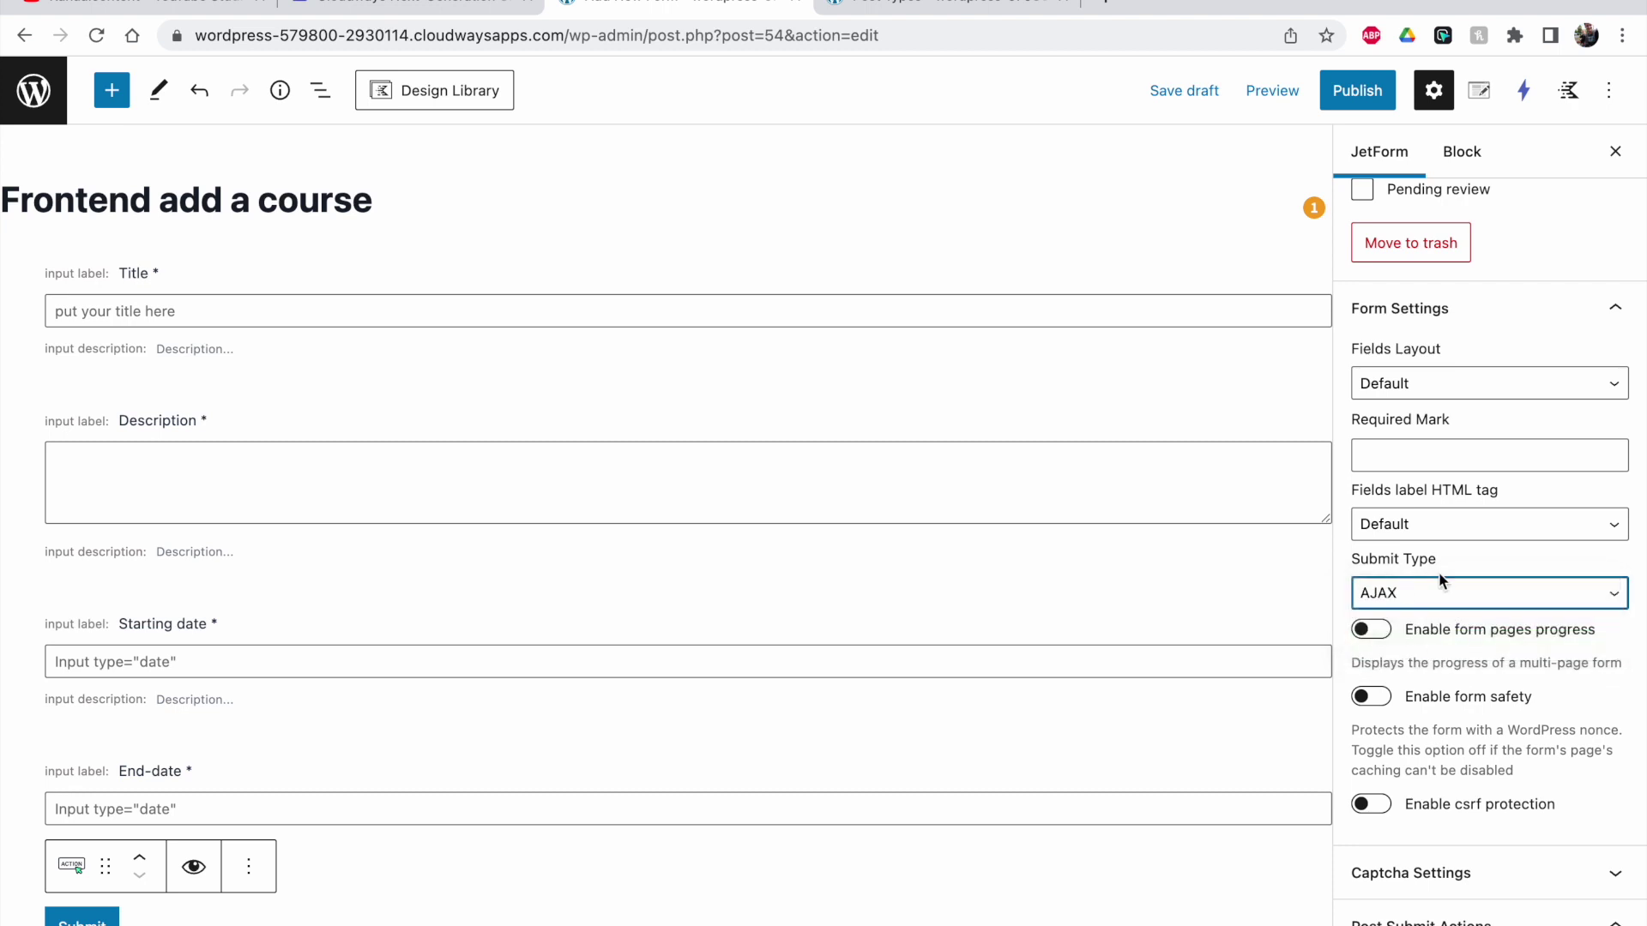
{"action": "left_click", "coordinate": [1391, 632]}
{"action": "left_click", "coordinate": [1391, 631]}
{"action": "scroll", "coordinate": [1386, 652], "scroll_direction": "down", "scroll_amount": 3}
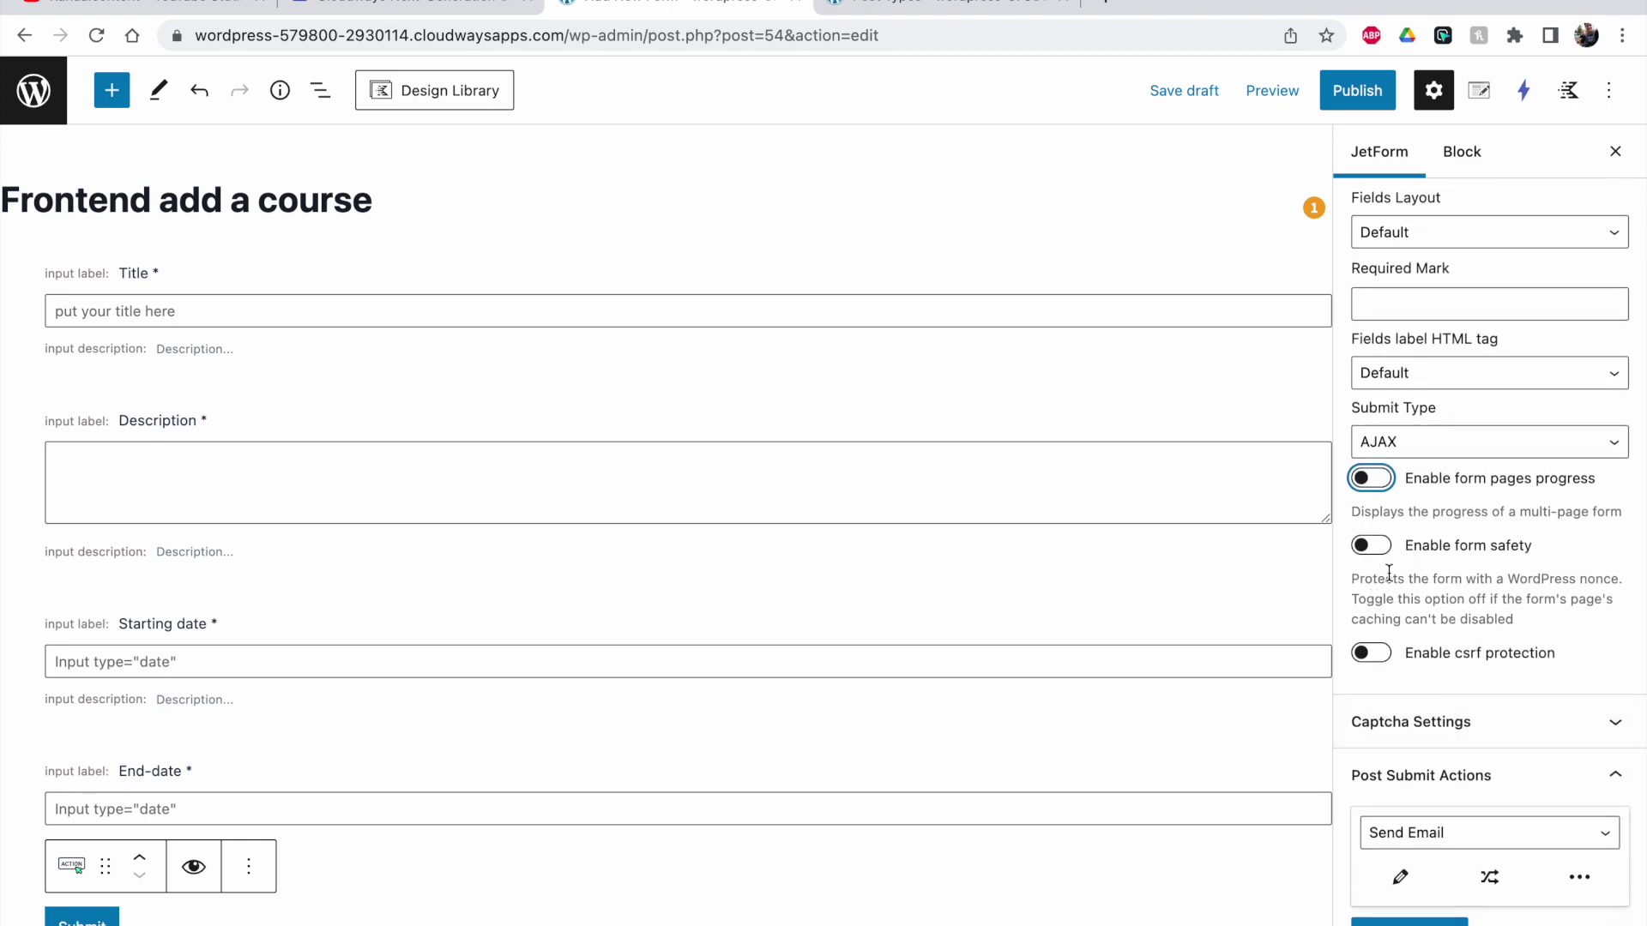
{"action": "scroll", "coordinate": [1396, 603], "scroll_direction": "down", "scroll_amount": 5}
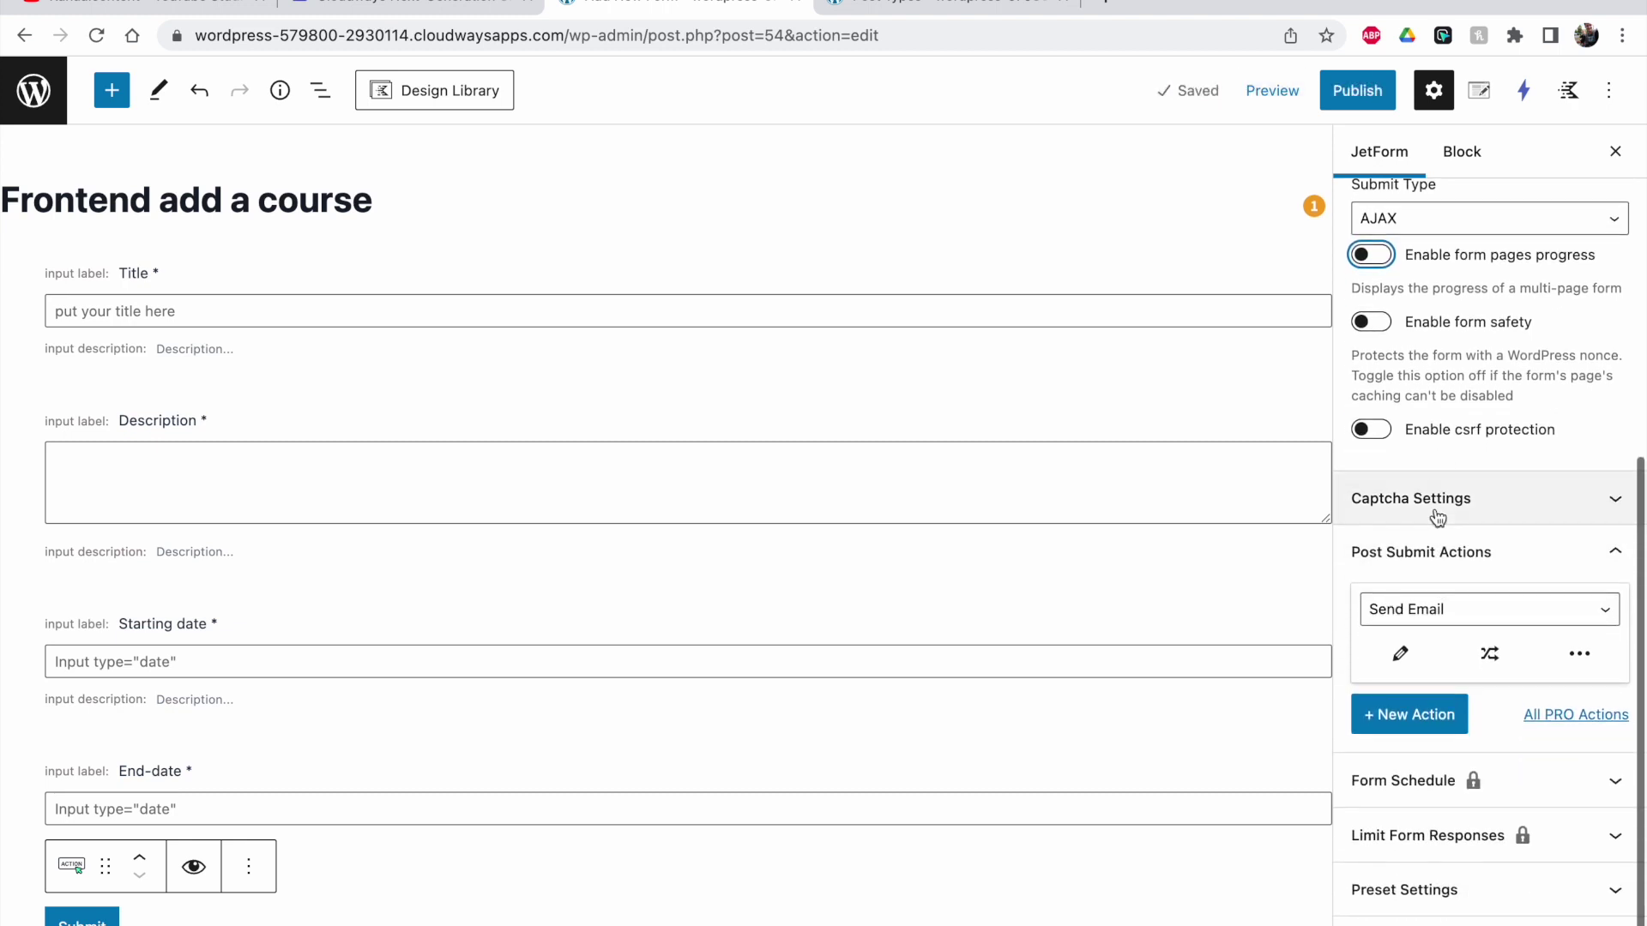
Try the reCAPTCHA v3 captcha settings, then leave verification turned off.
{"action": "left_click", "coordinate": [1409, 513]}
{"action": "left_click", "coordinate": [1372, 554]}
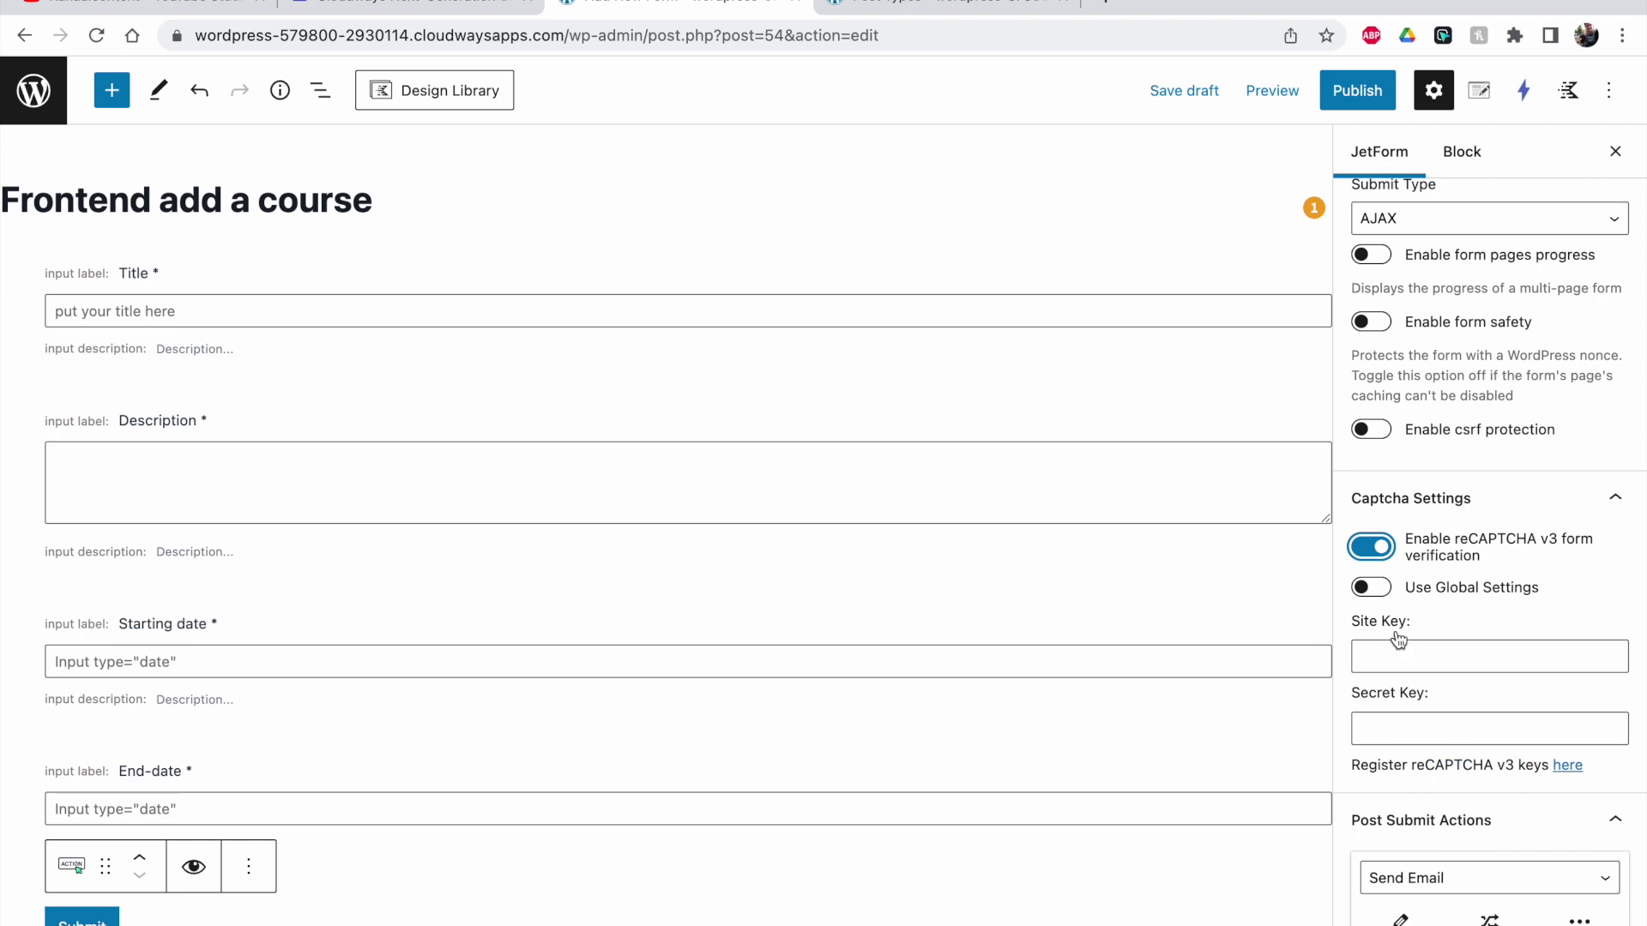
{"action": "left_click", "coordinate": [1429, 661]}
{"action": "left_click", "coordinate": [1426, 739]}
{"action": "left_click", "coordinate": [1462, 707]}
{"action": "left_click", "coordinate": [1376, 550]}
{"action": "left_click", "coordinate": [1391, 515]}
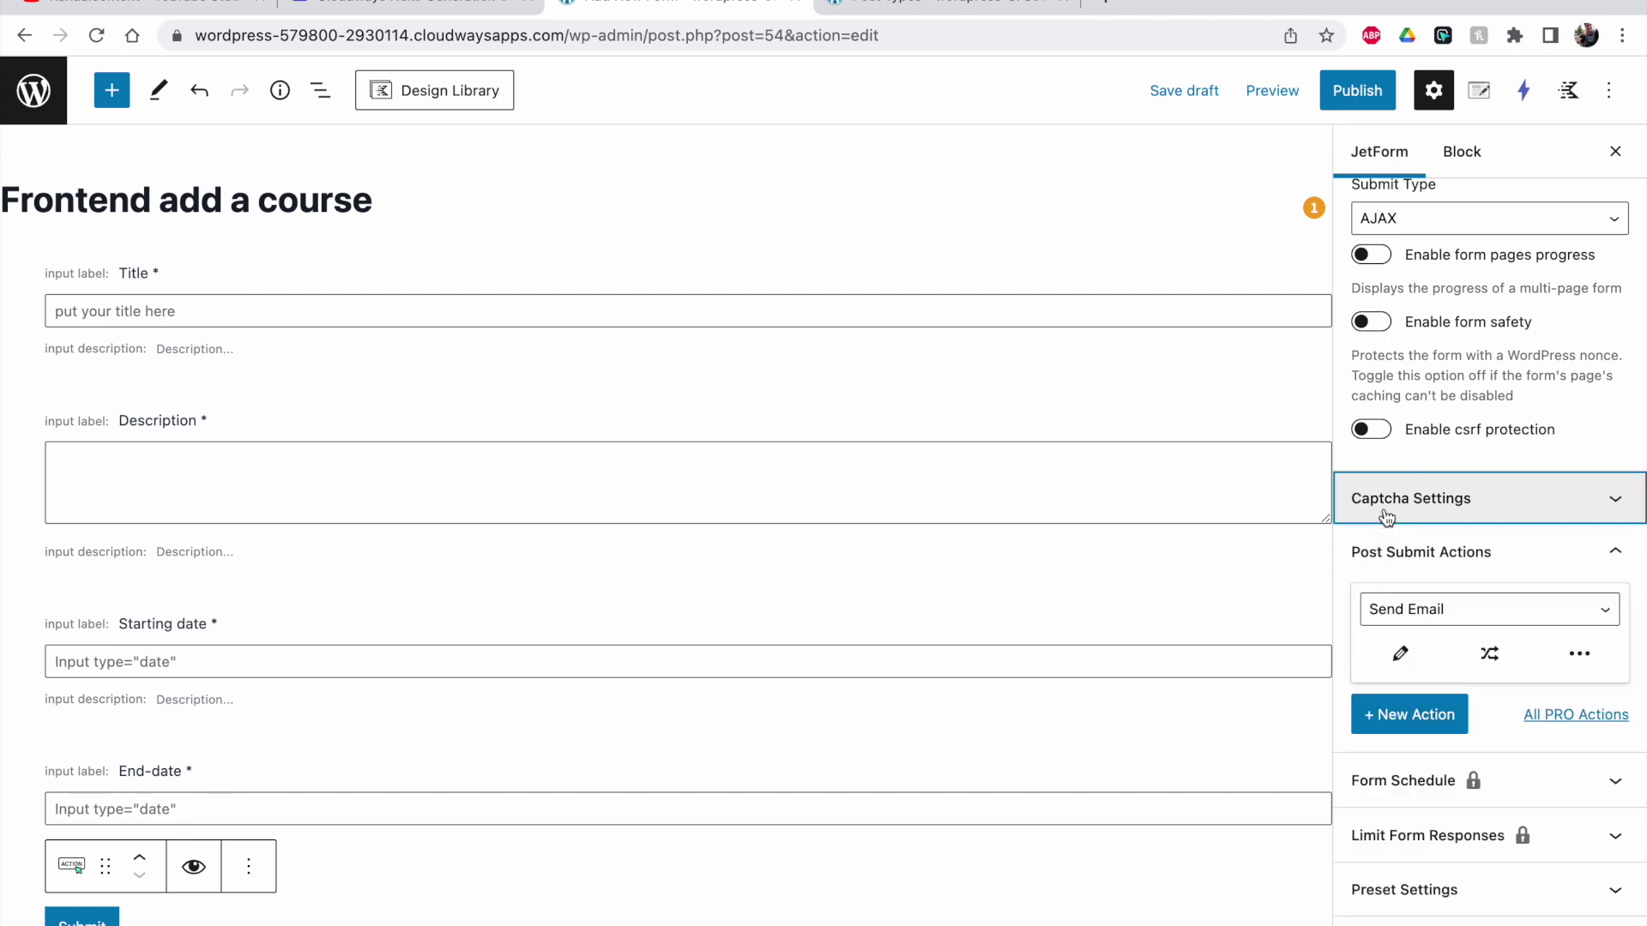
Delete the Send Email post-submit action and add an Insert/Update Post action.
{"action": "left_click", "coordinate": [1432, 552]}
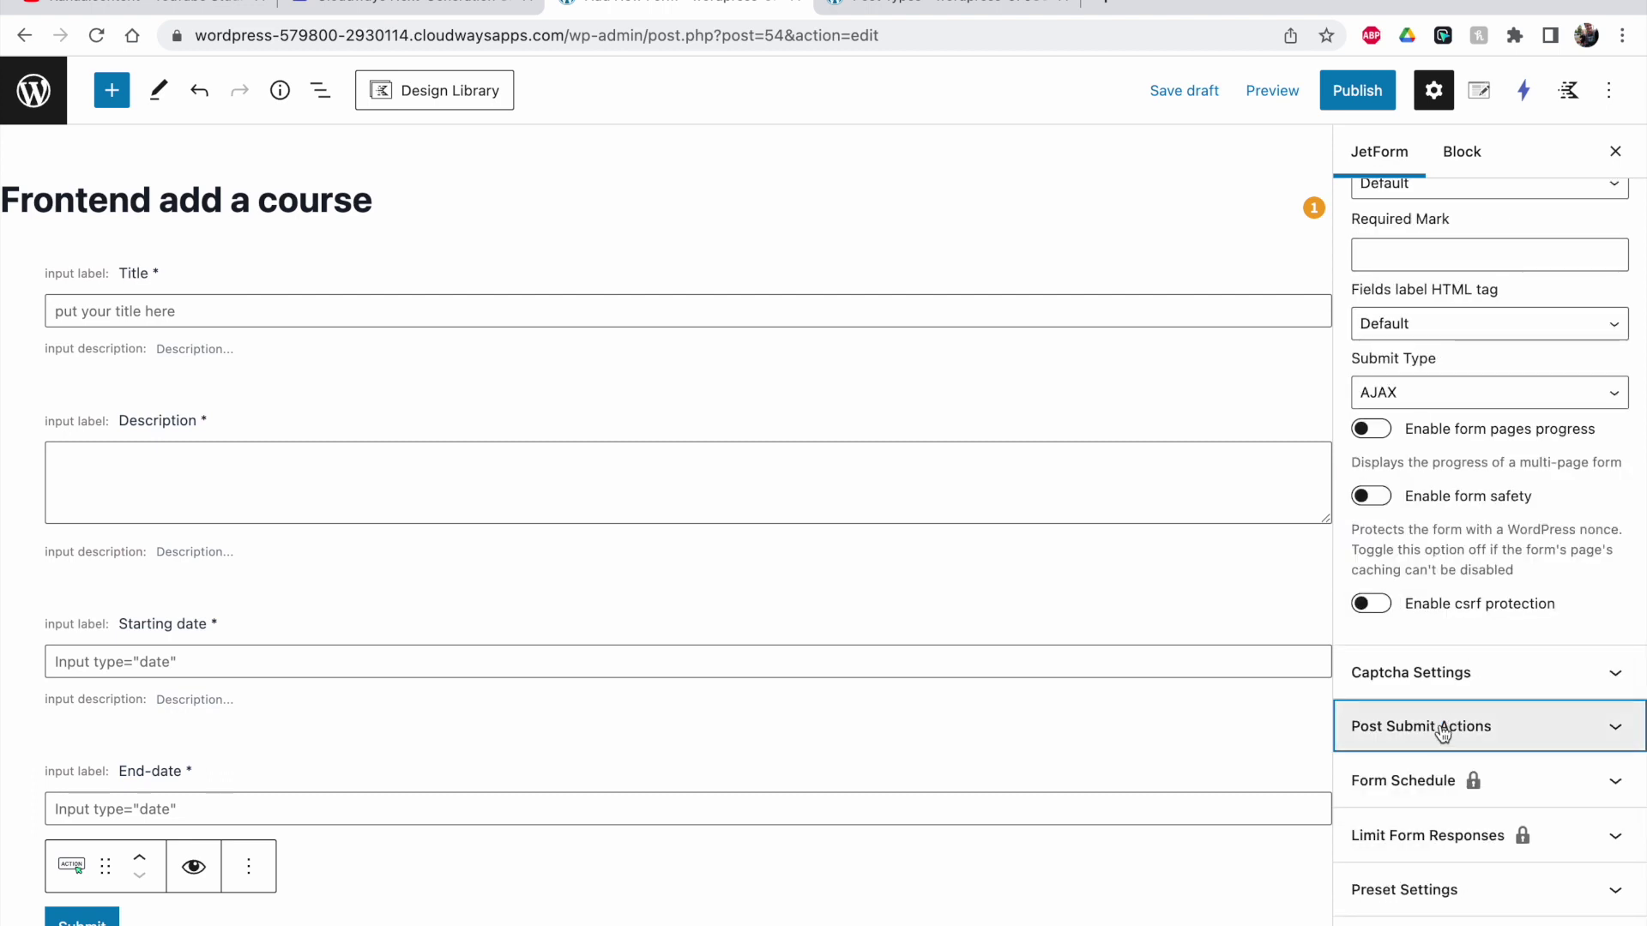
{"action": "left_click", "coordinate": [1443, 729]}
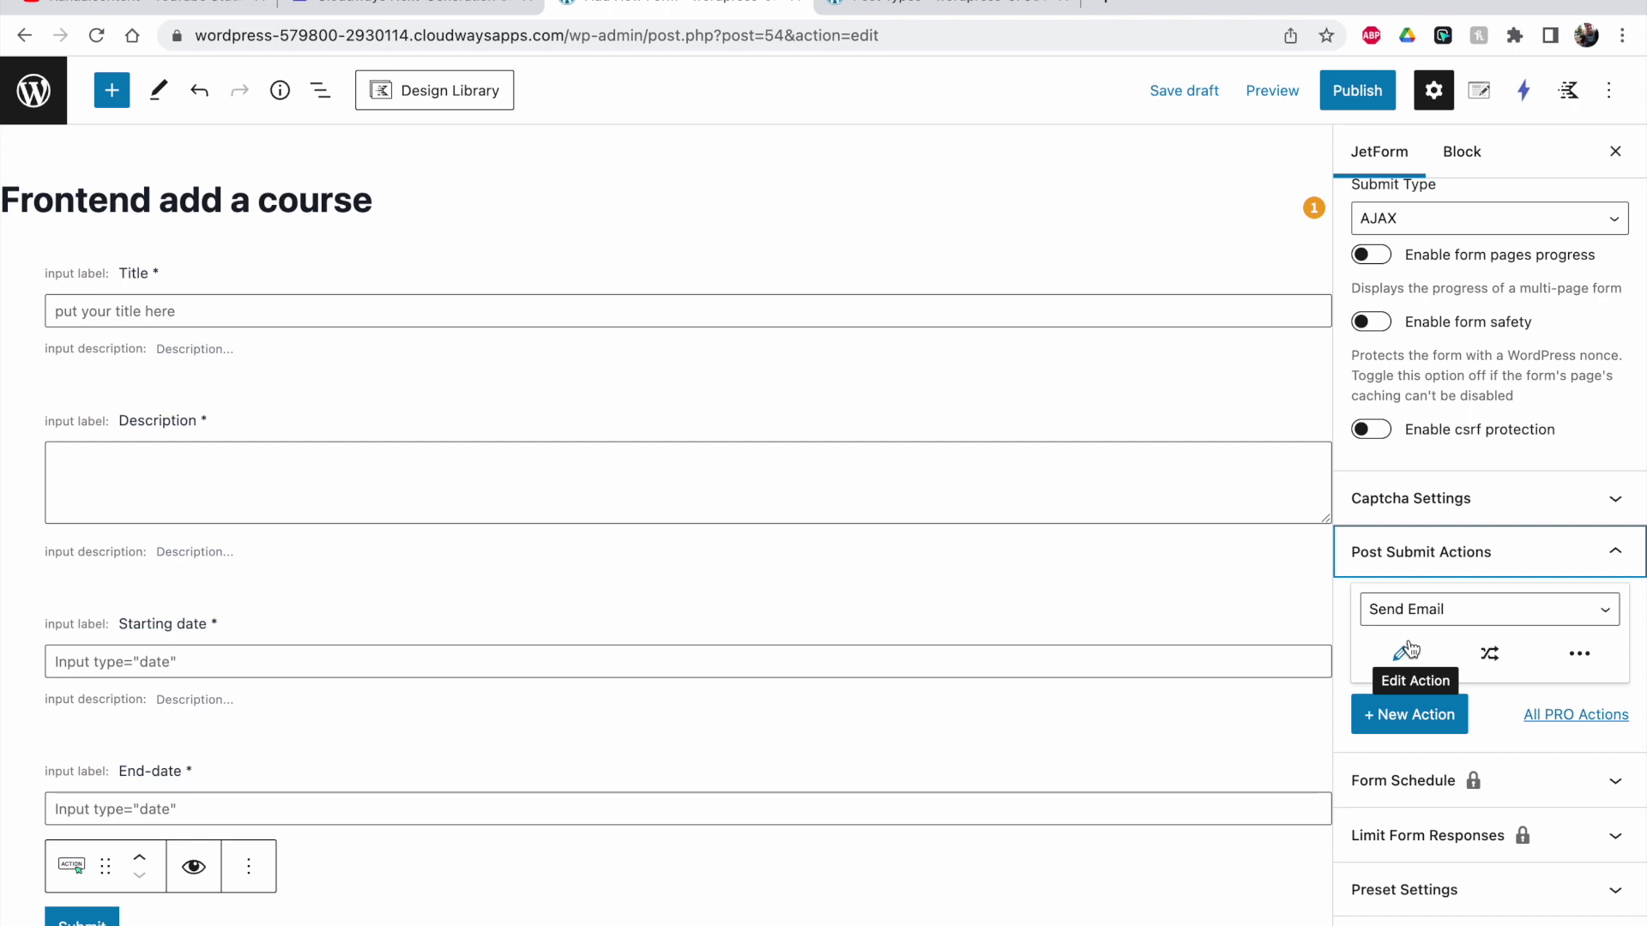
{"action": "left_click", "coordinate": [1578, 655]}
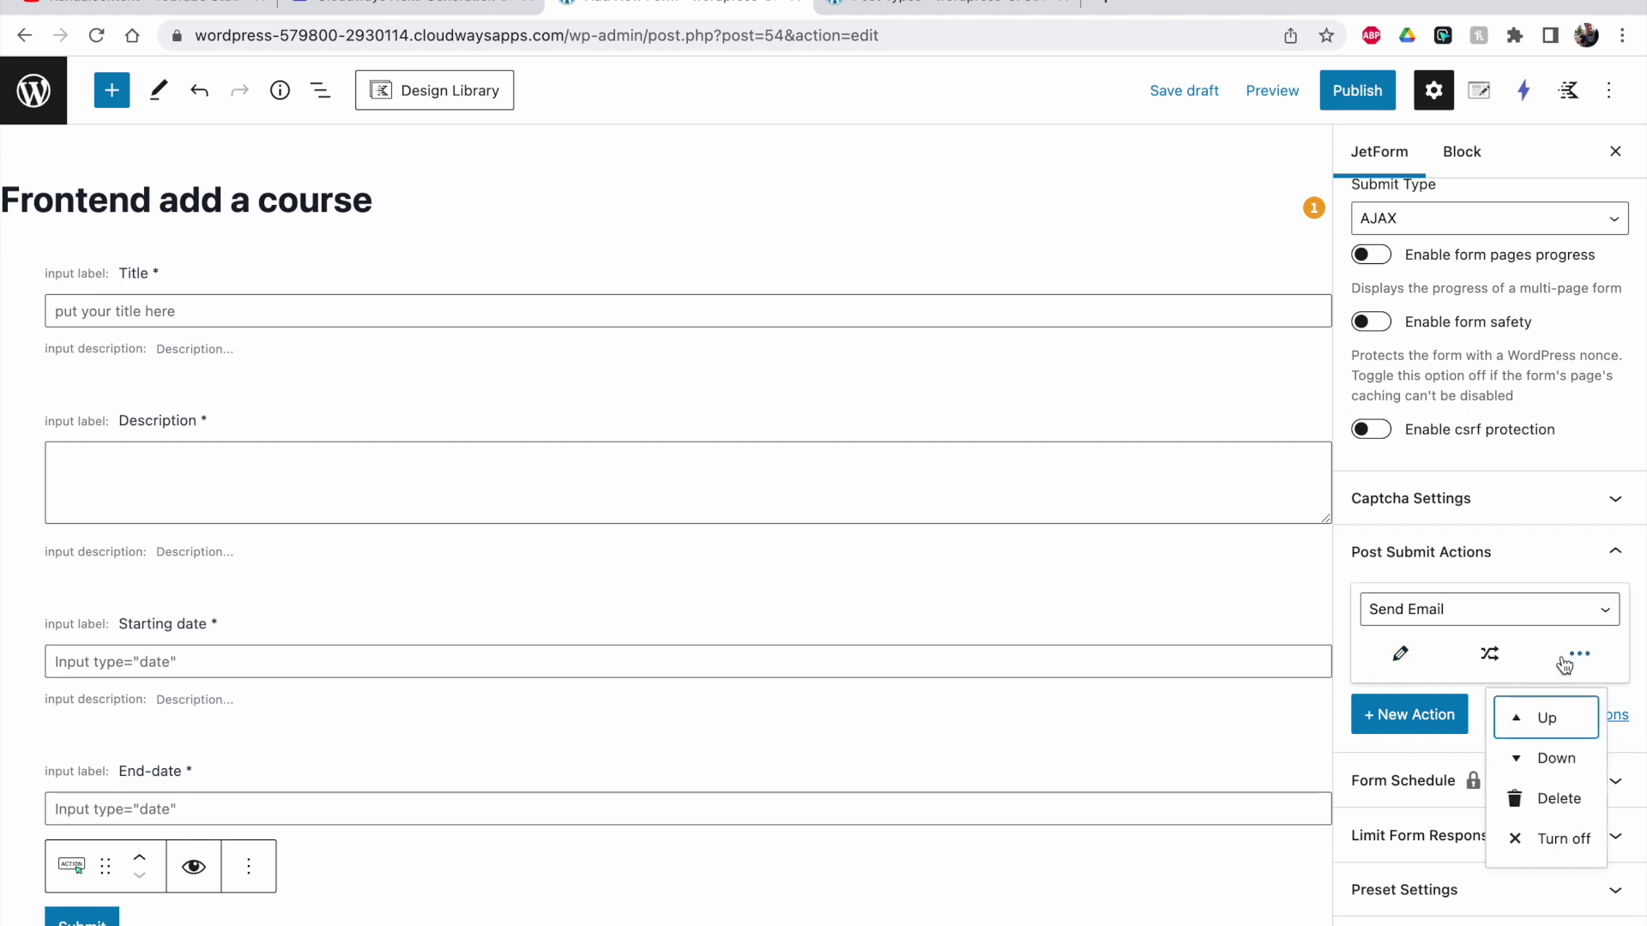
{"action": "left_click", "coordinate": [1546, 822]}
{"action": "left_click", "coordinate": [1430, 715]}
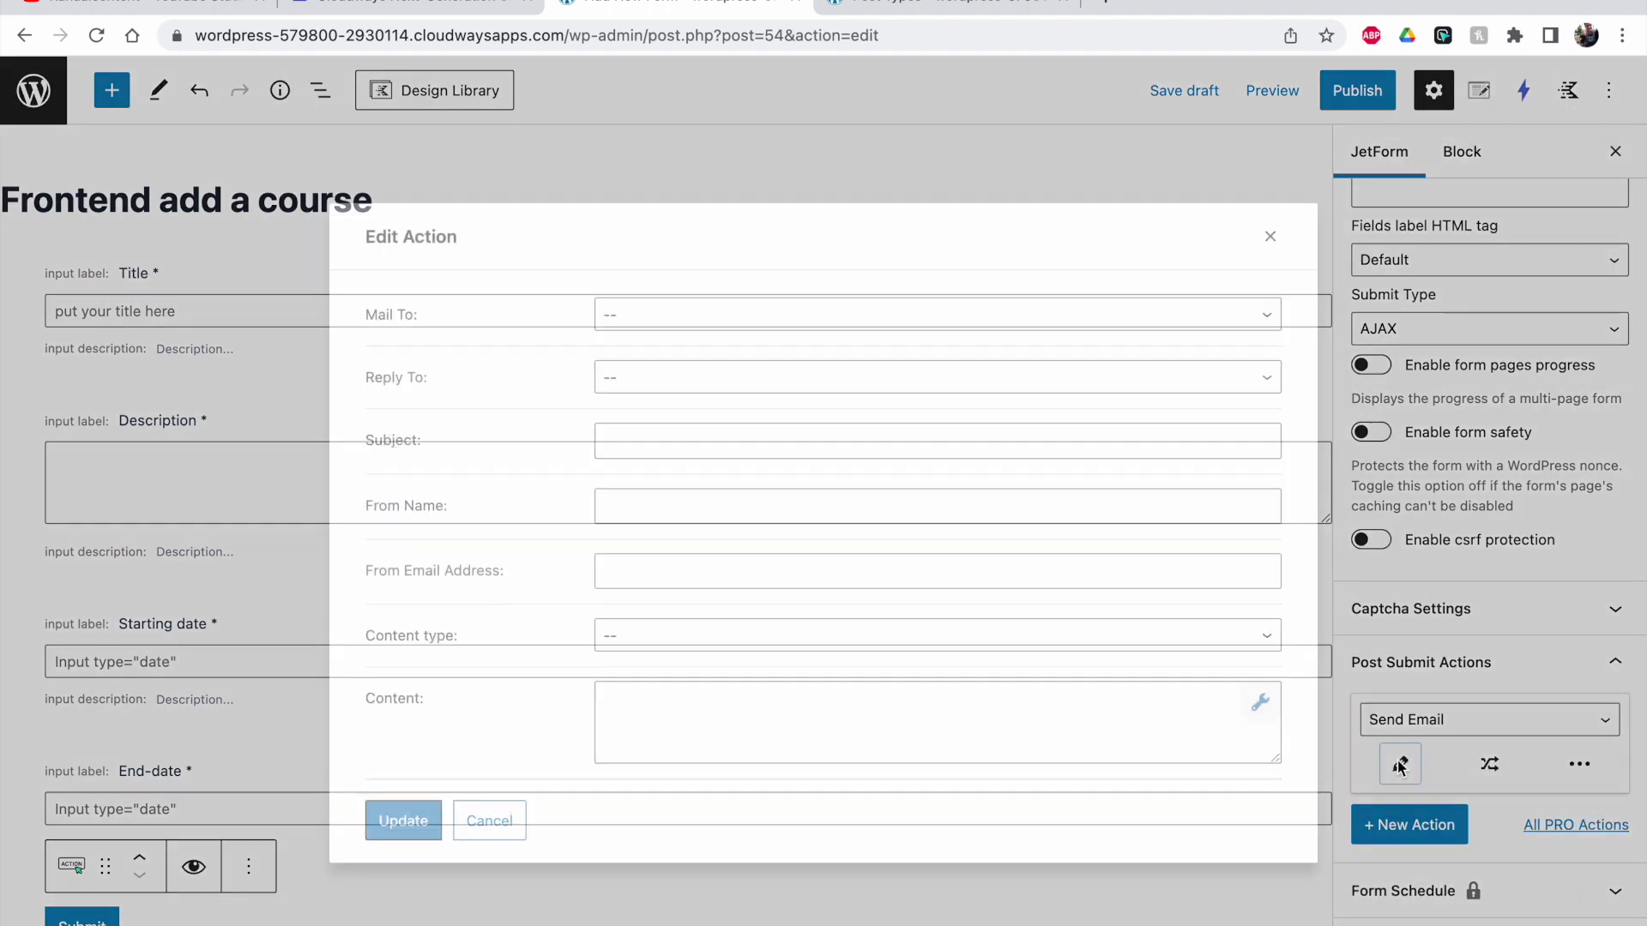
{"action": "left_click", "coordinate": [1431, 726]}
{"action": "left_click", "coordinate": [1433, 720]}
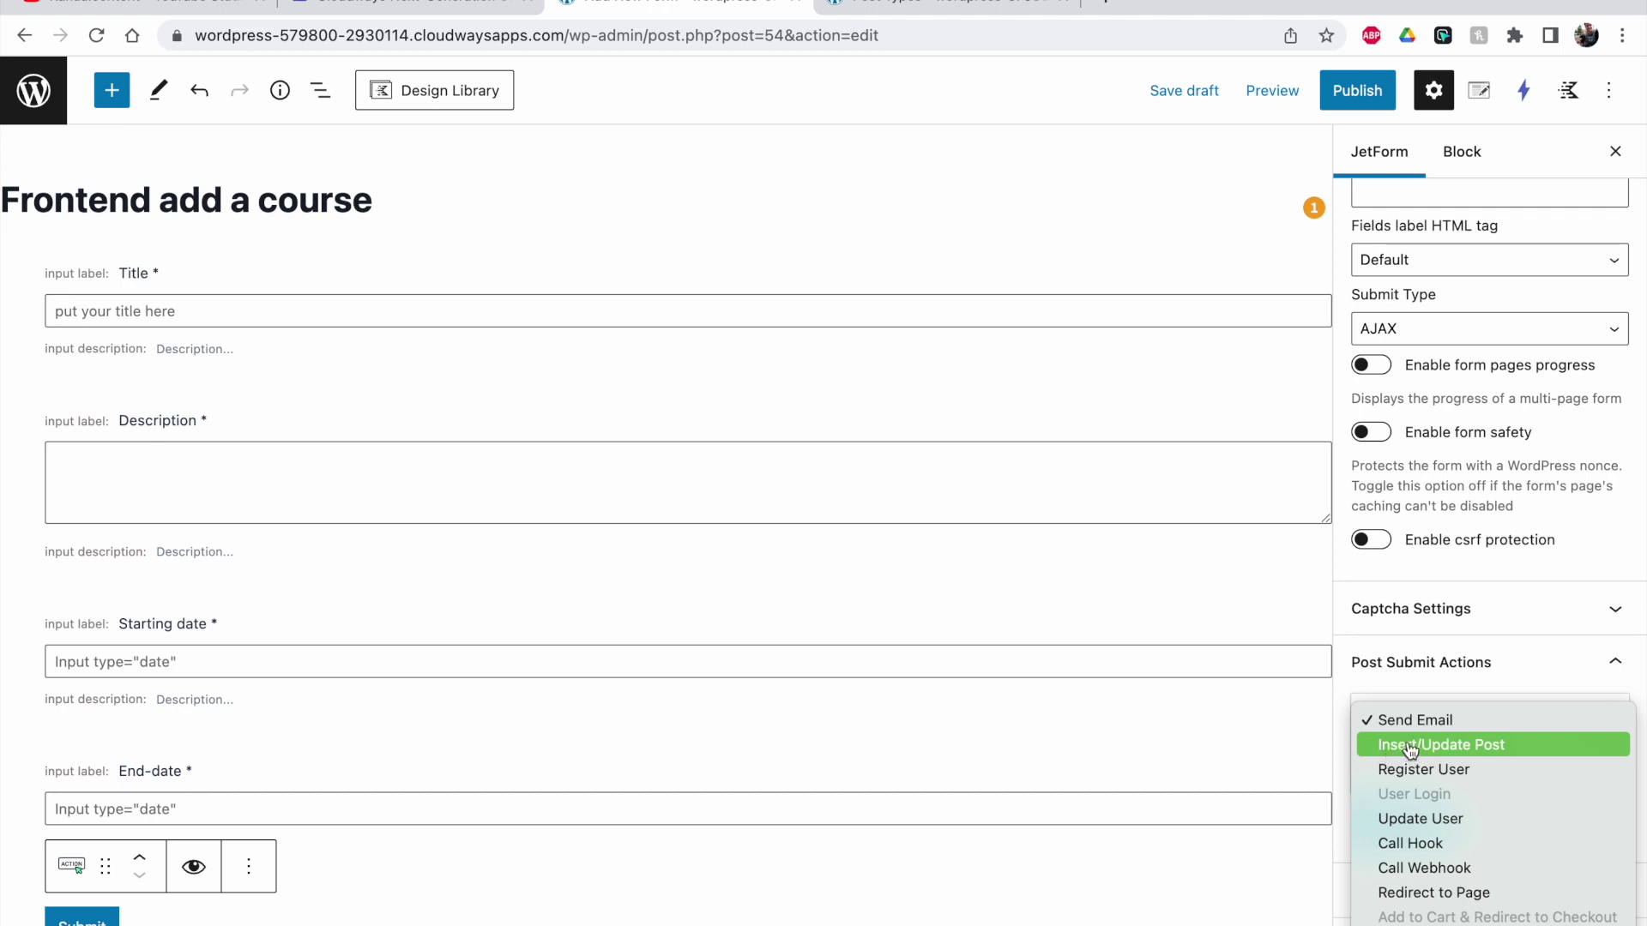
{"action": "left_click", "coordinate": [1464, 746]}
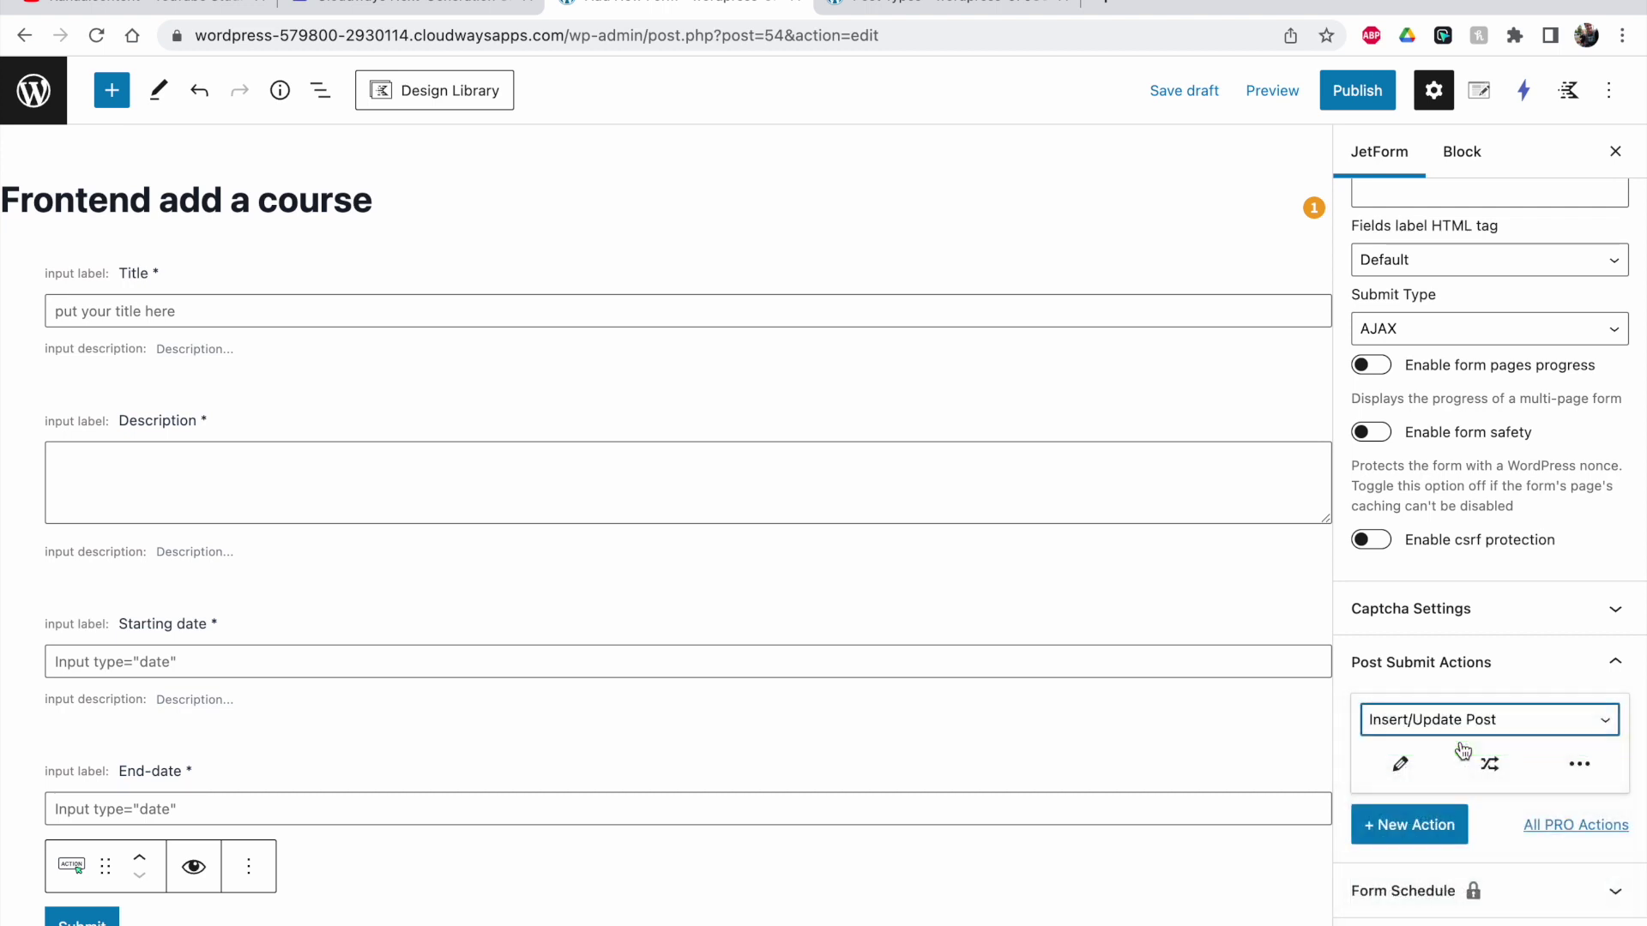
Set the Insert/Update Post action to create Courses posts with Publish status.
{"action": "left_click", "coordinate": [1401, 766]}
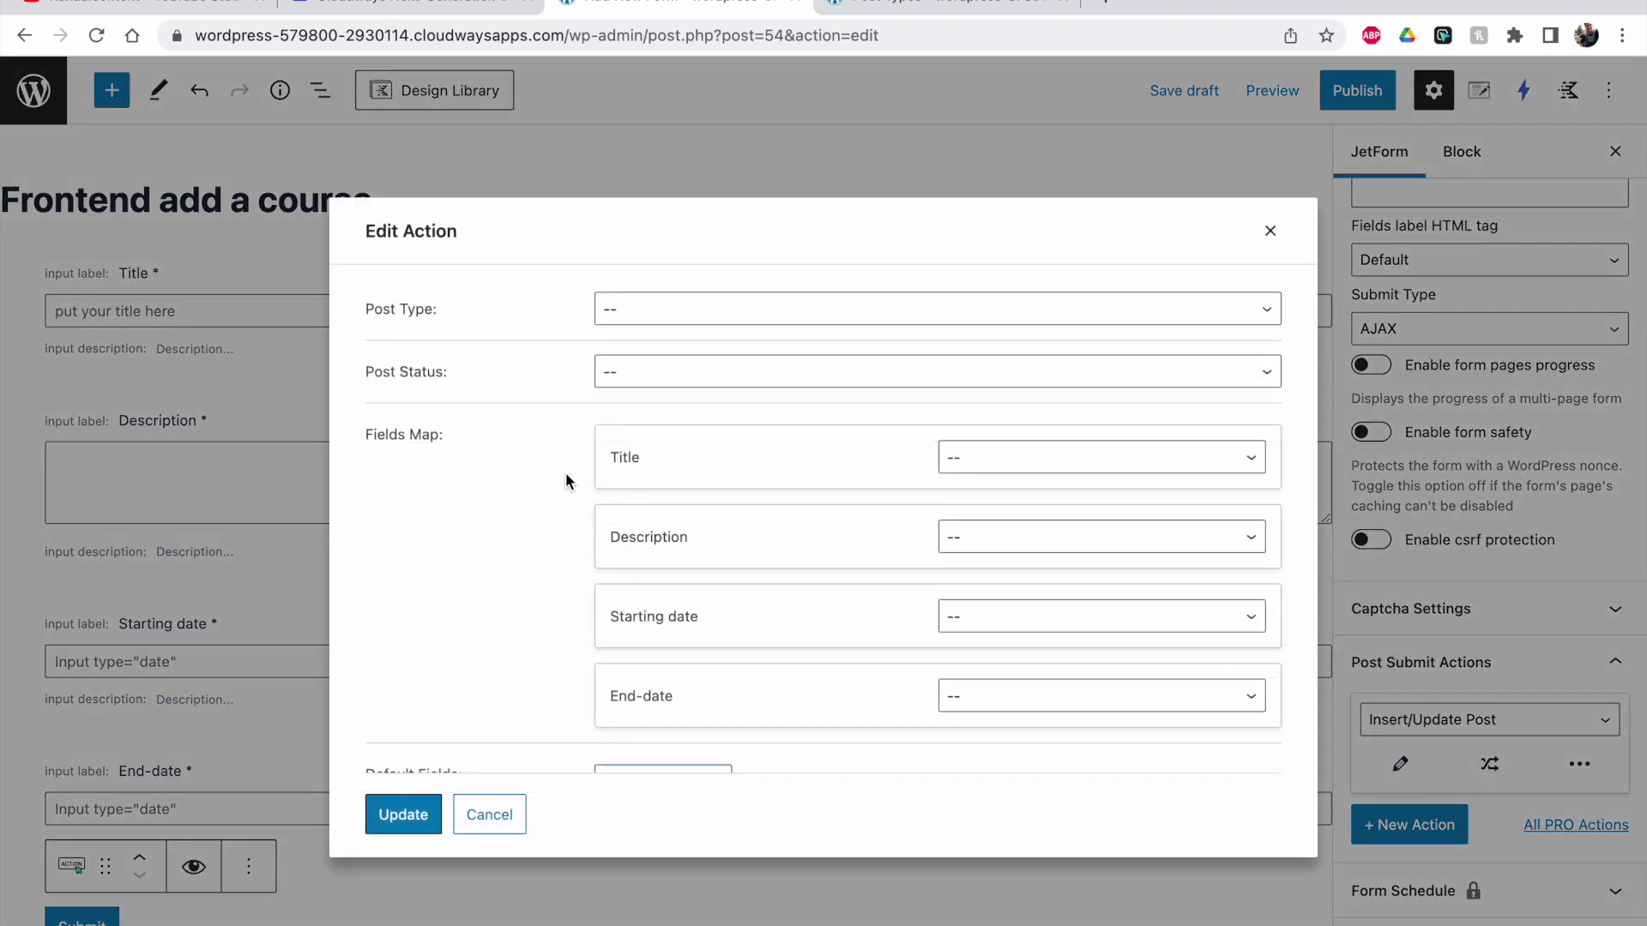
{"action": "left_click", "coordinate": [633, 309]}
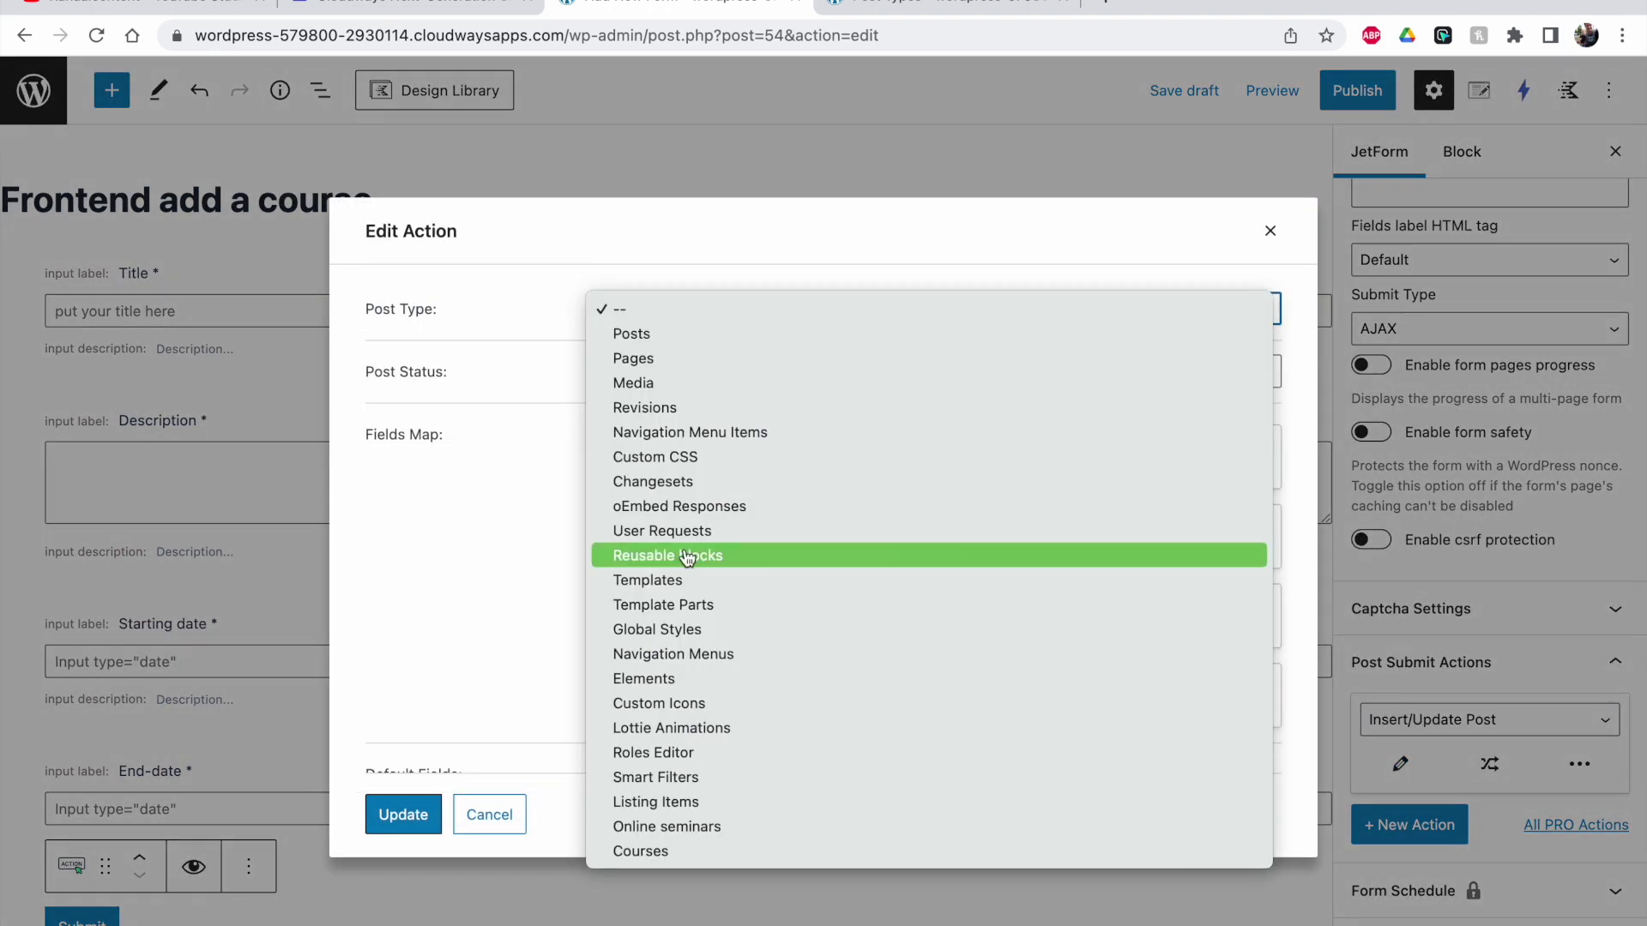
{"action": "left_click", "coordinate": [655, 858]}
{"action": "left_click", "coordinate": [647, 375]}
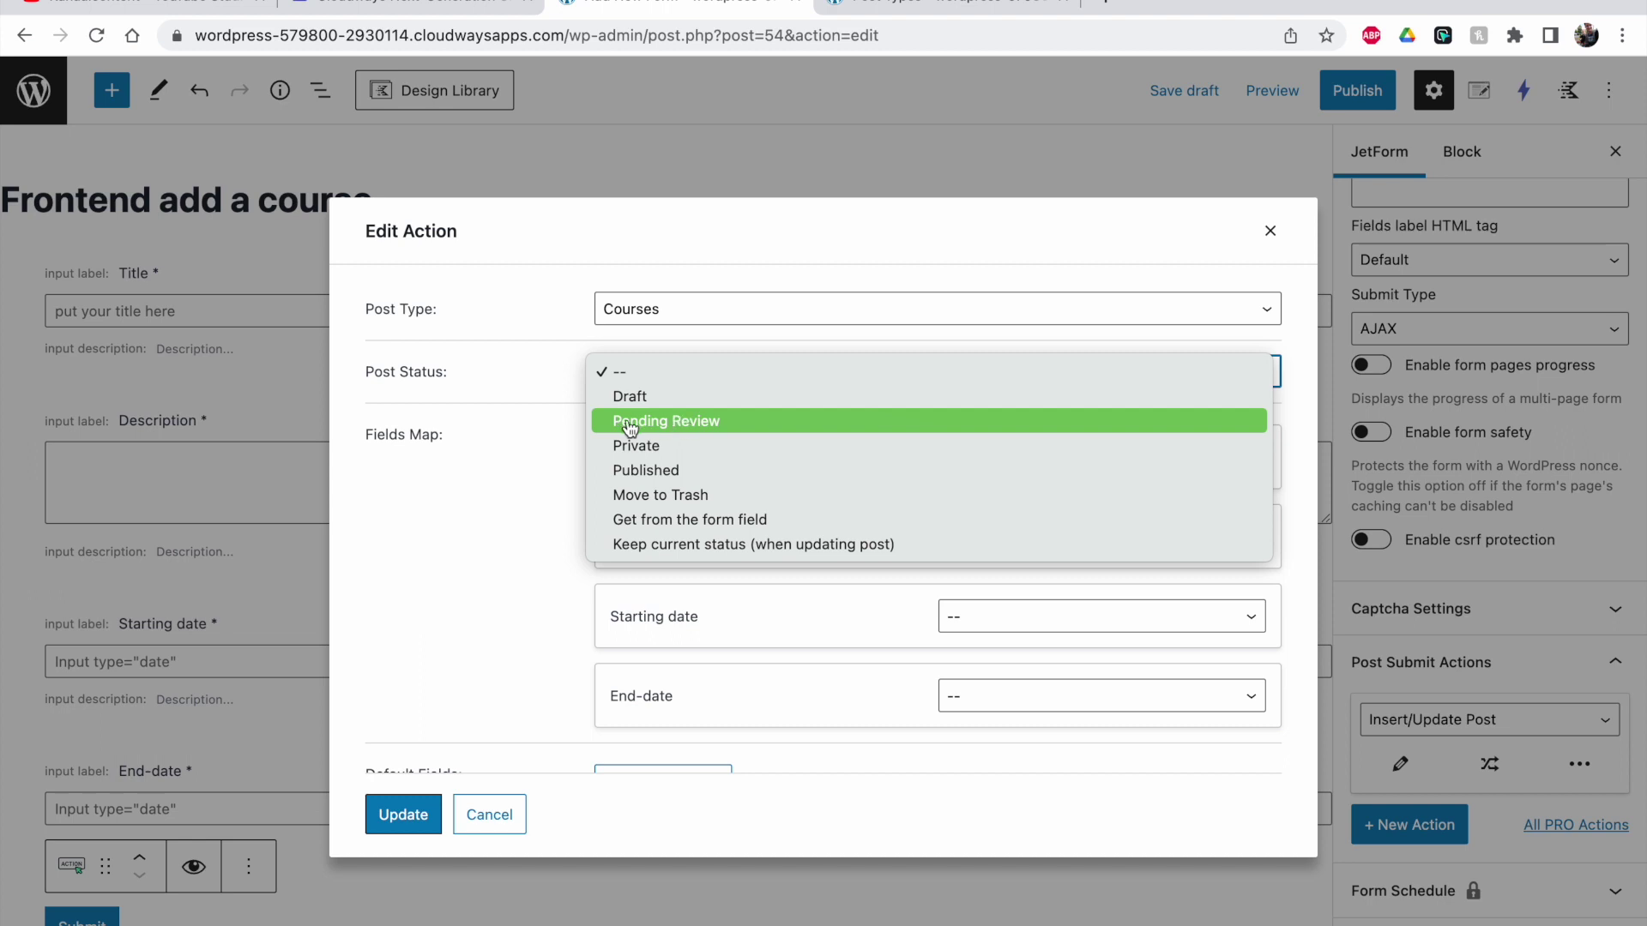
{"action": "left_click", "coordinate": [657, 471]}
Map the form's Title field to Post Title.
{"action": "left_click", "coordinate": [556, 443]}
{"action": "double_click", "coordinate": [630, 455]}
{"action": "left_click", "coordinate": [450, 435]}
{"action": "double_click", "coordinate": [633, 459]}
{"action": "double_click", "coordinate": [656, 536]}
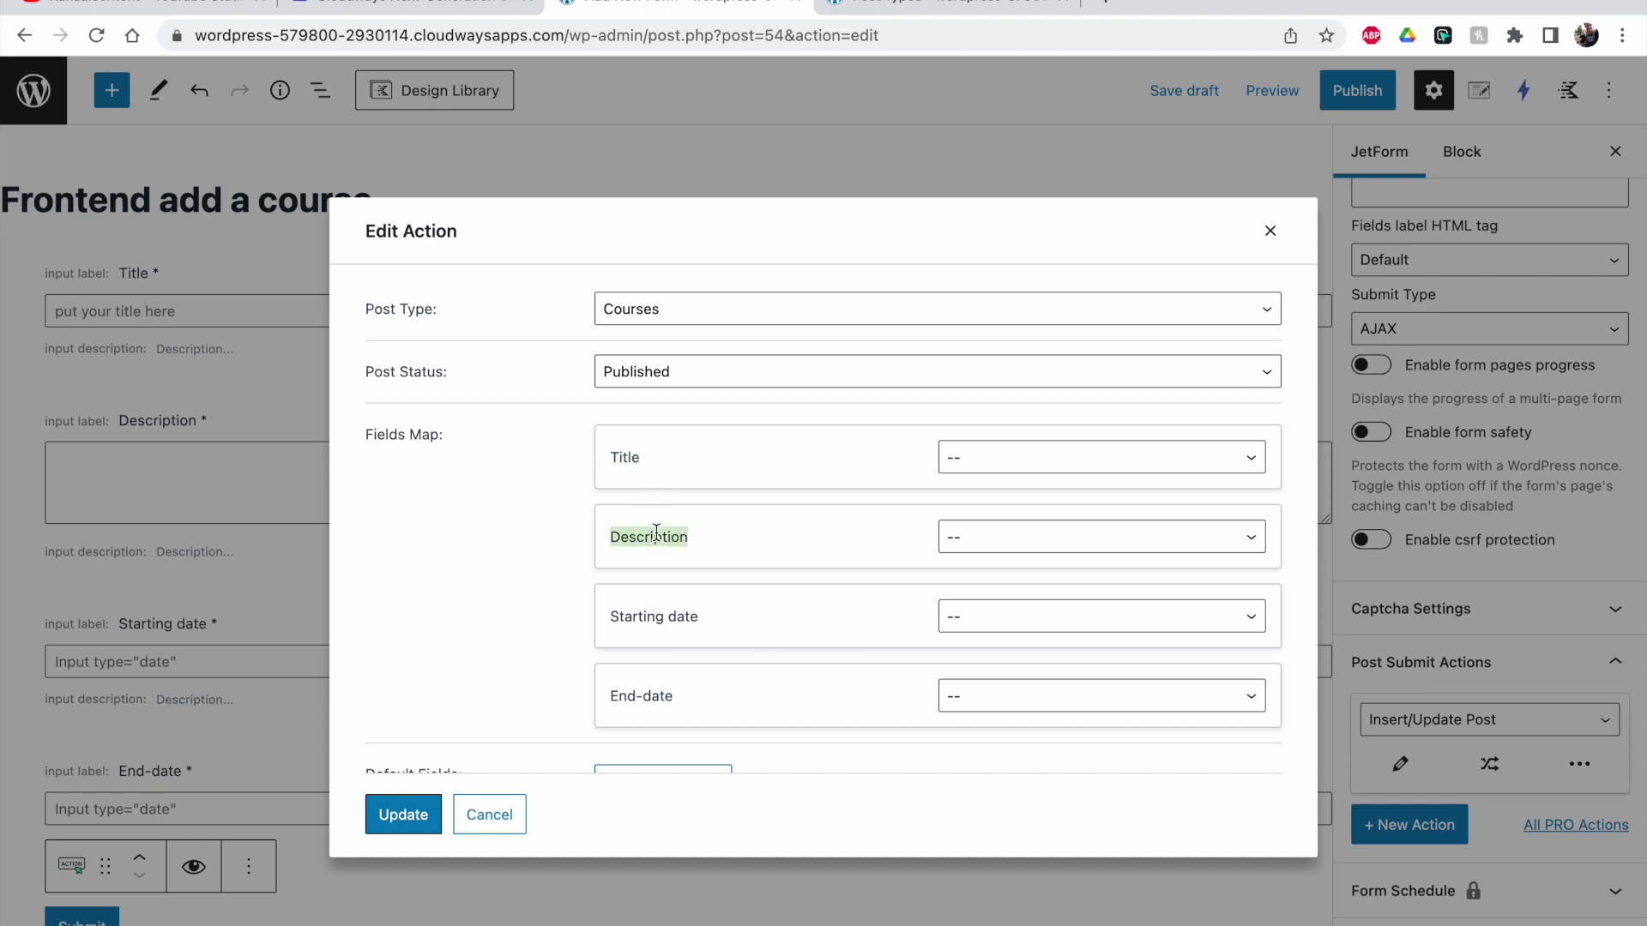
{"action": "double_click", "coordinate": [673, 614]}
{"action": "double_click", "coordinate": [658, 695]}
{"action": "scroll", "coordinate": [666, 688], "scroll_direction": "down", "scroll_amount": 2}
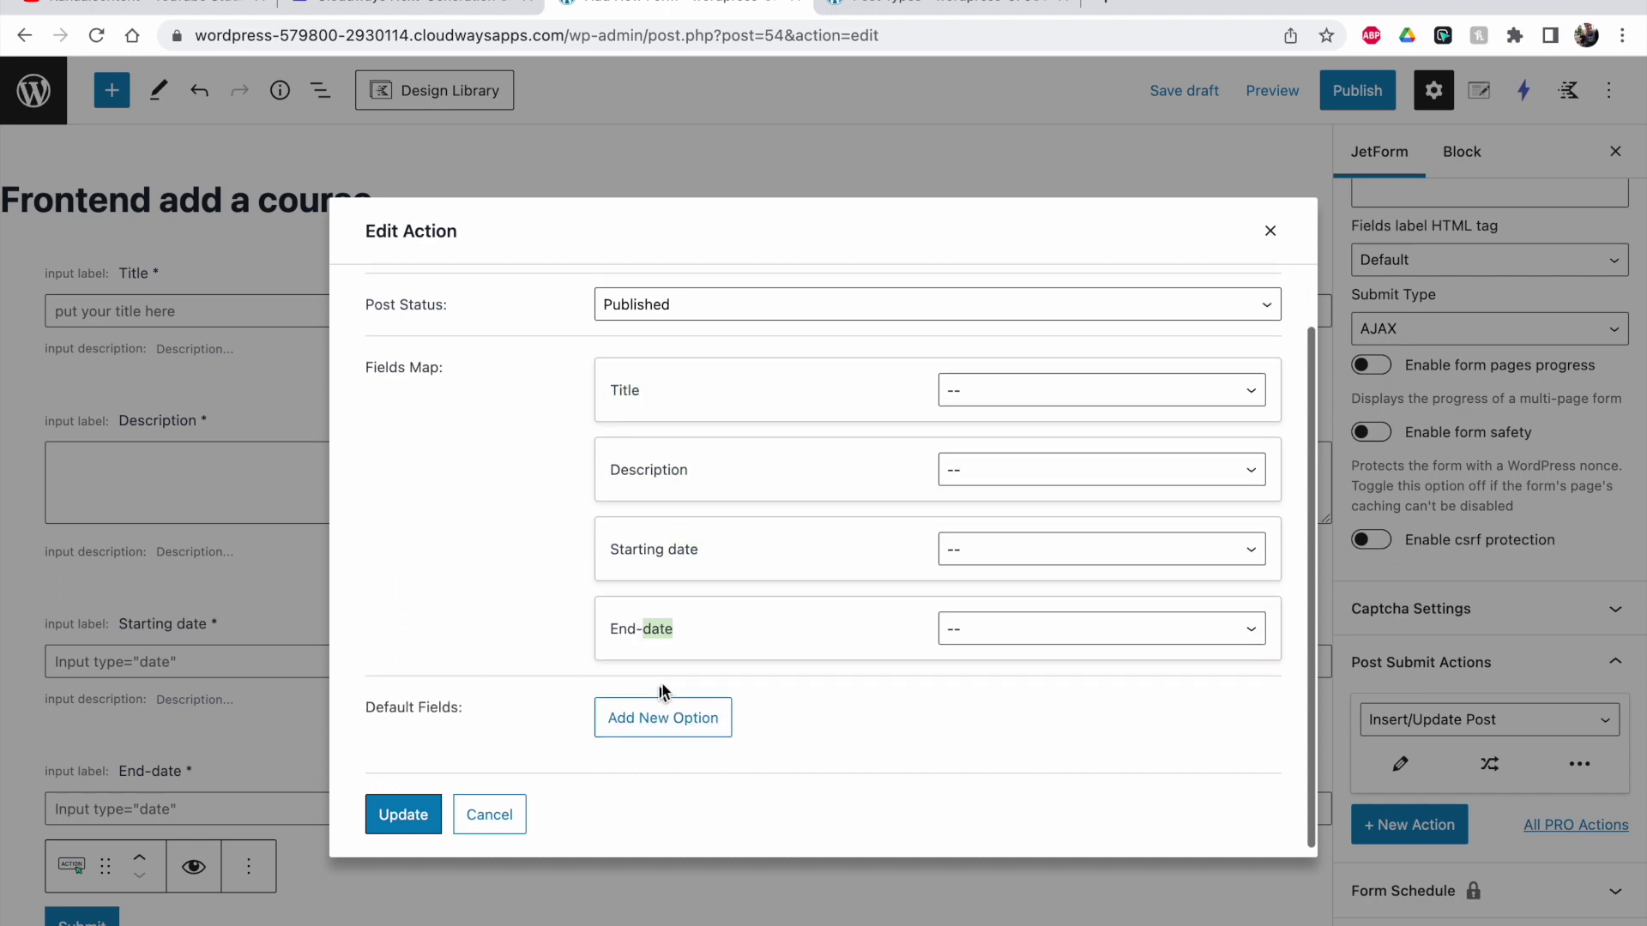
{"action": "left_click", "coordinate": [696, 580]}
{"action": "scroll", "coordinate": [670, 387], "scroll_direction": "up", "scroll_amount": 1}
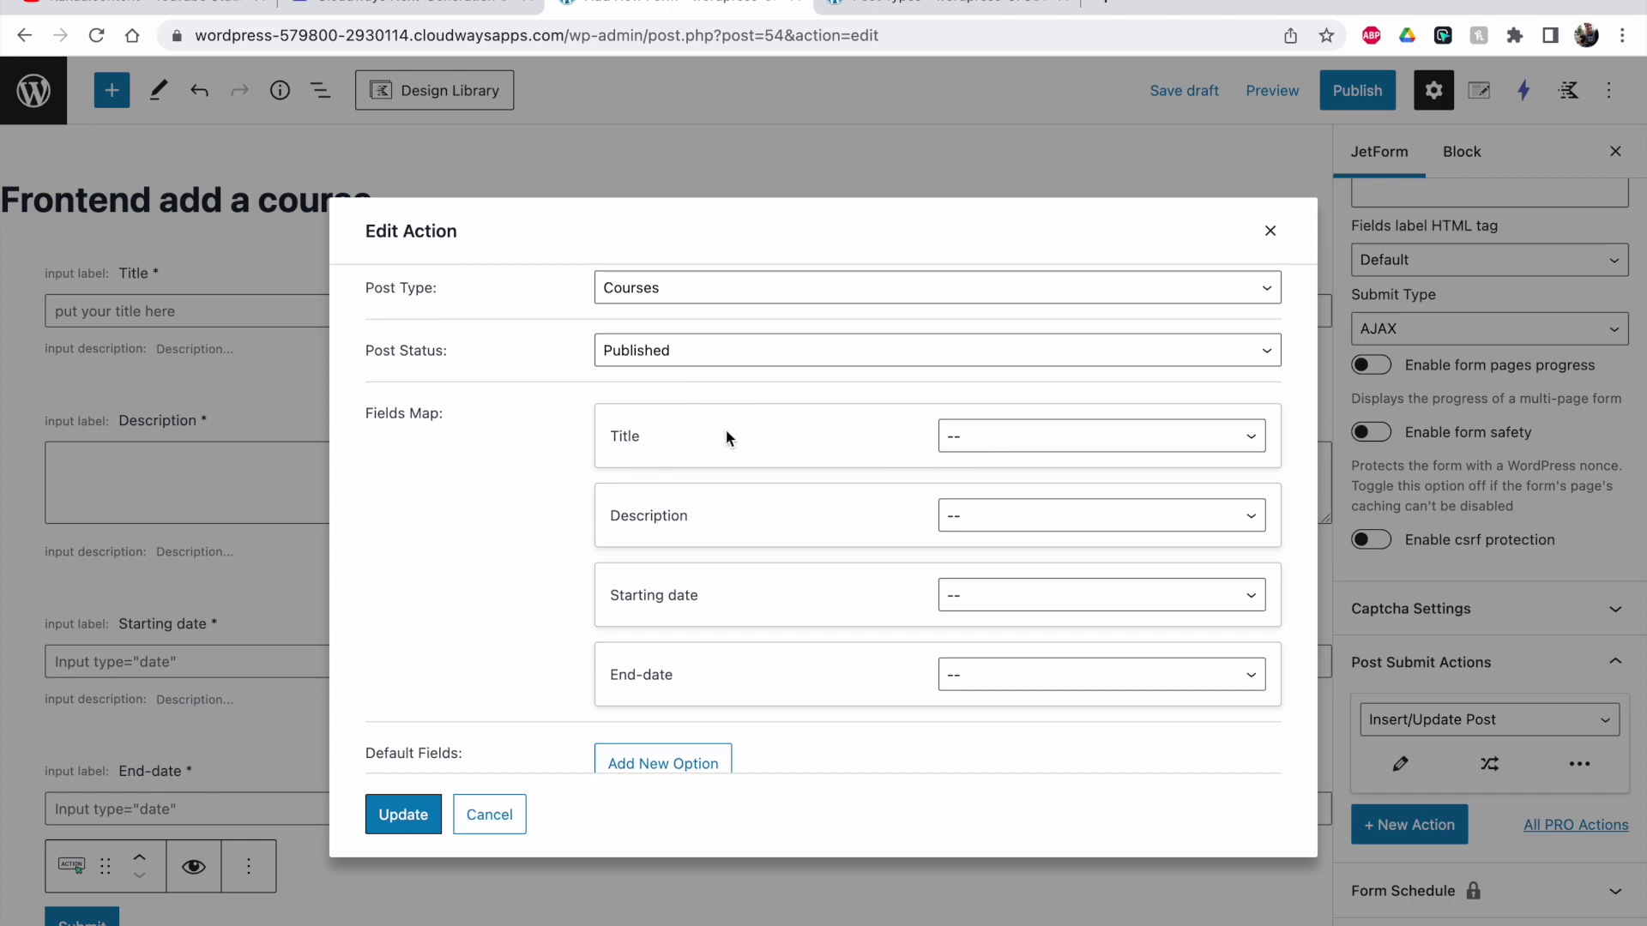
{"action": "left_click", "coordinate": [980, 437]}
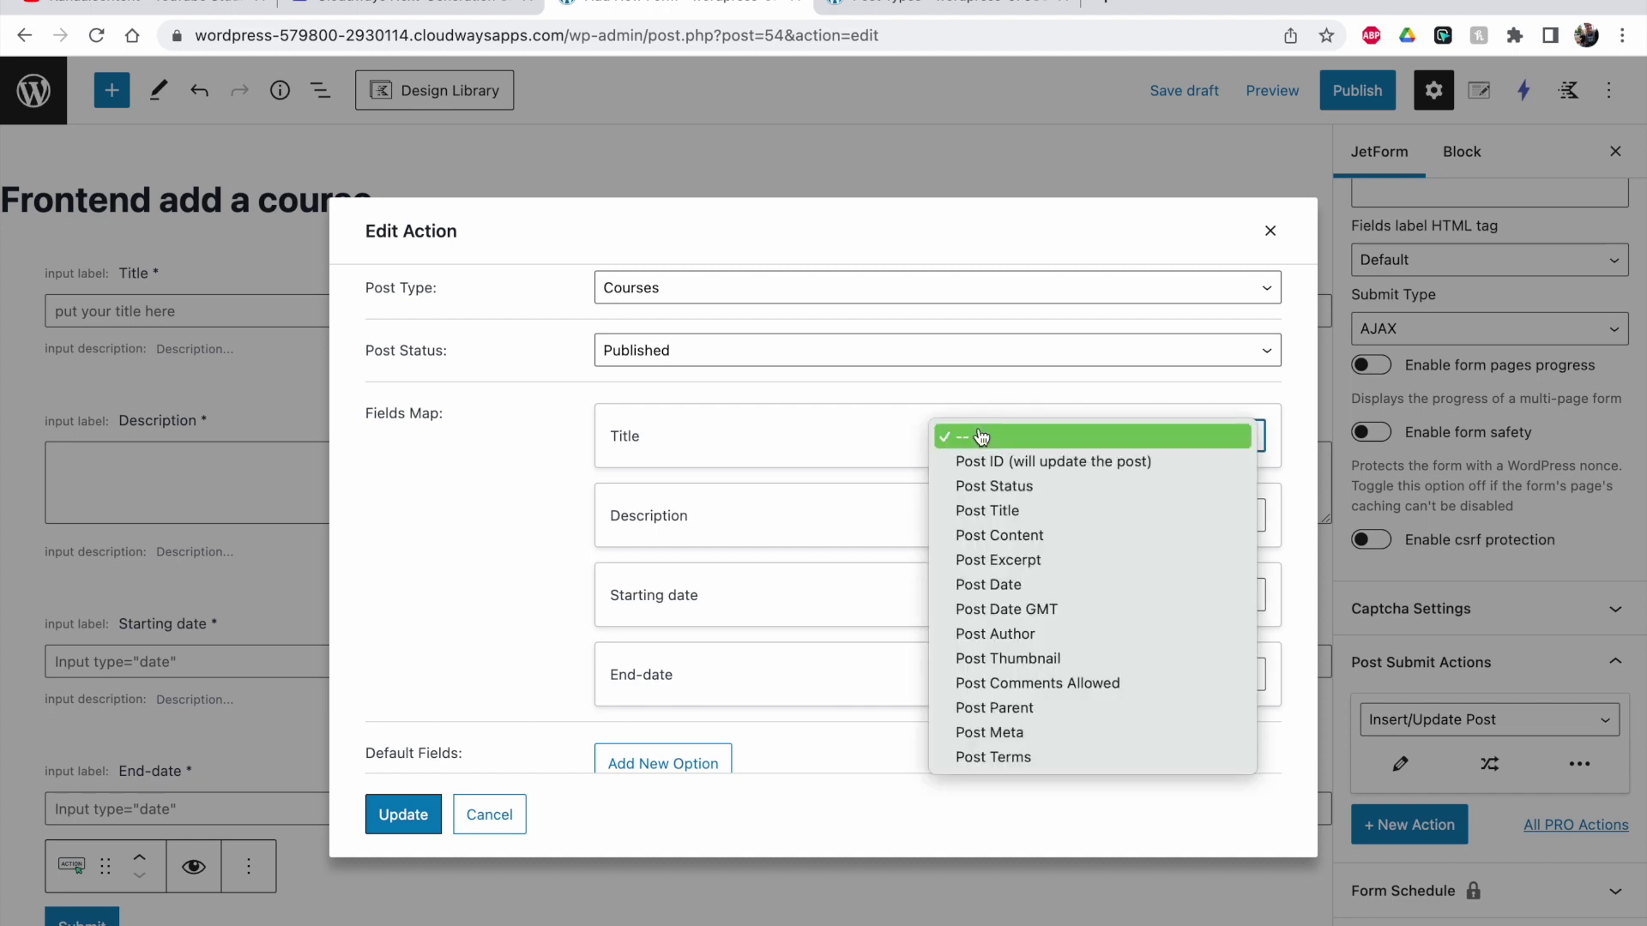
{"action": "left_click", "coordinate": [1008, 512]}
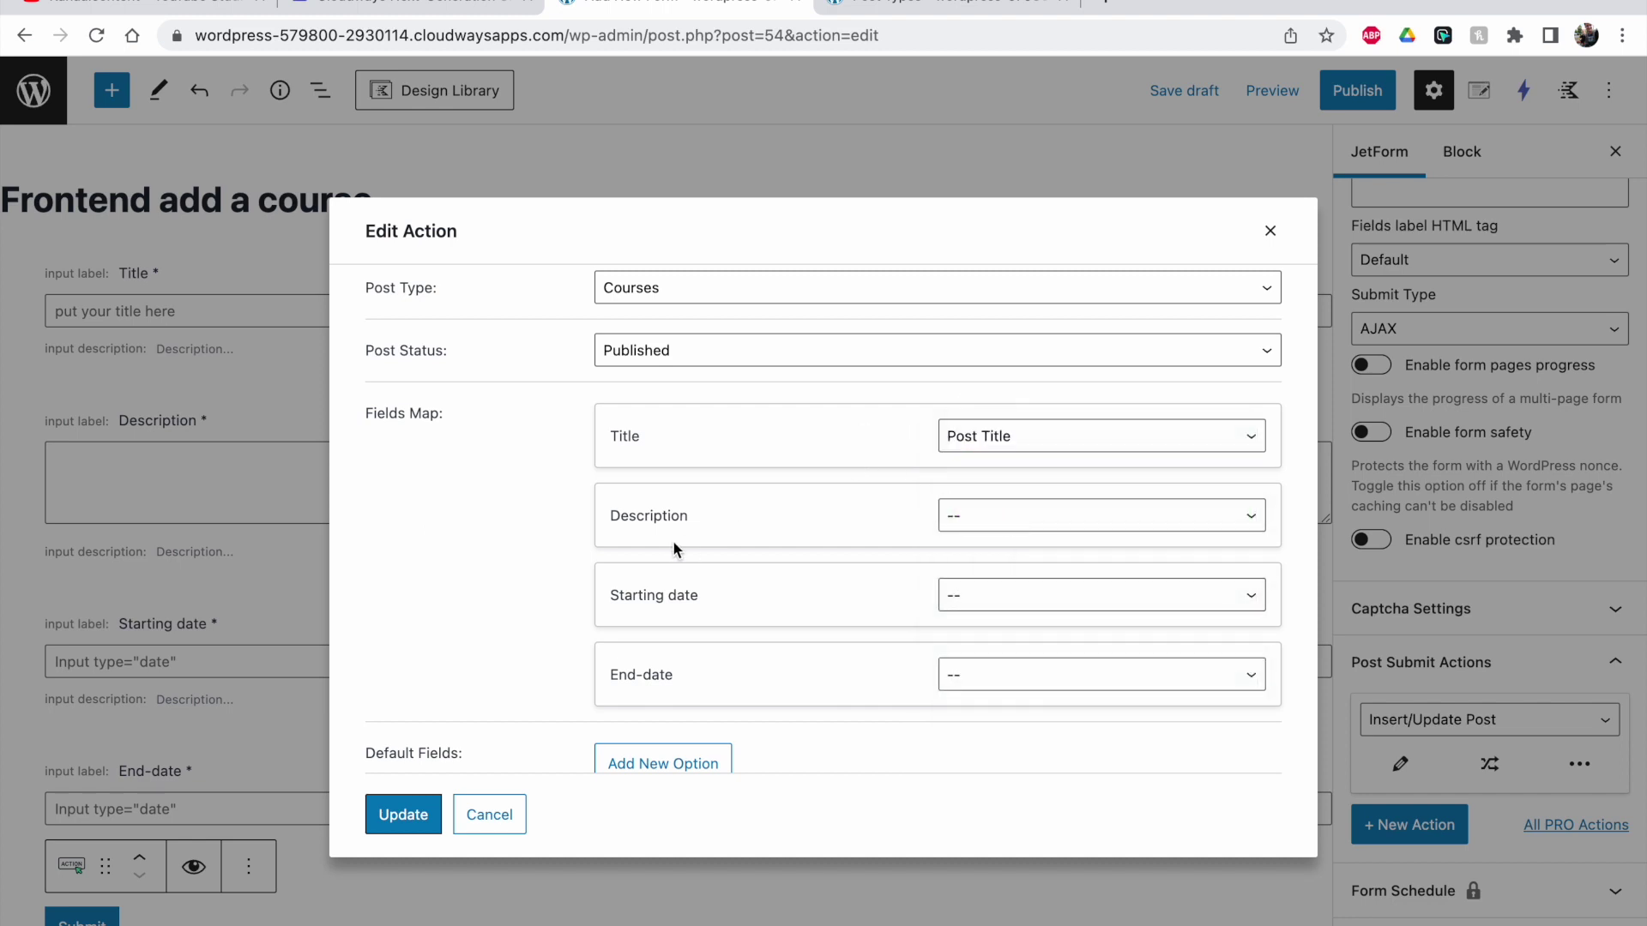
Map Description to Post Meta with the key _description copied from JetEngine.
{"action": "left_click", "coordinate": [1018, 519]}
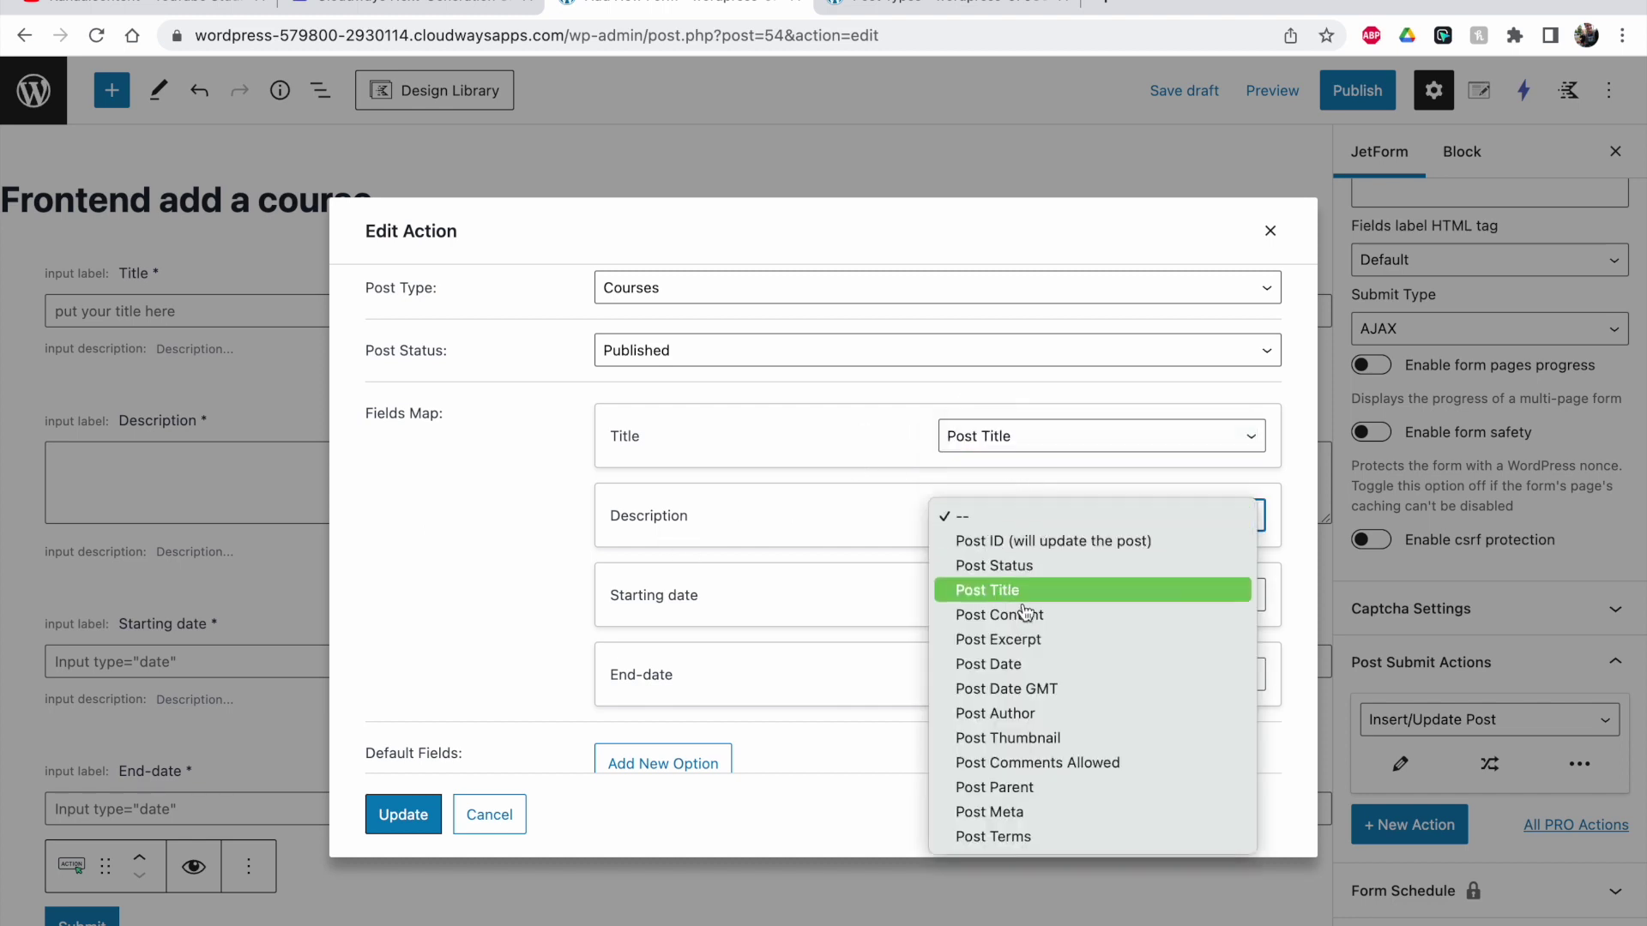
{"action": "left_click", "coordinate": [1022, 812]}
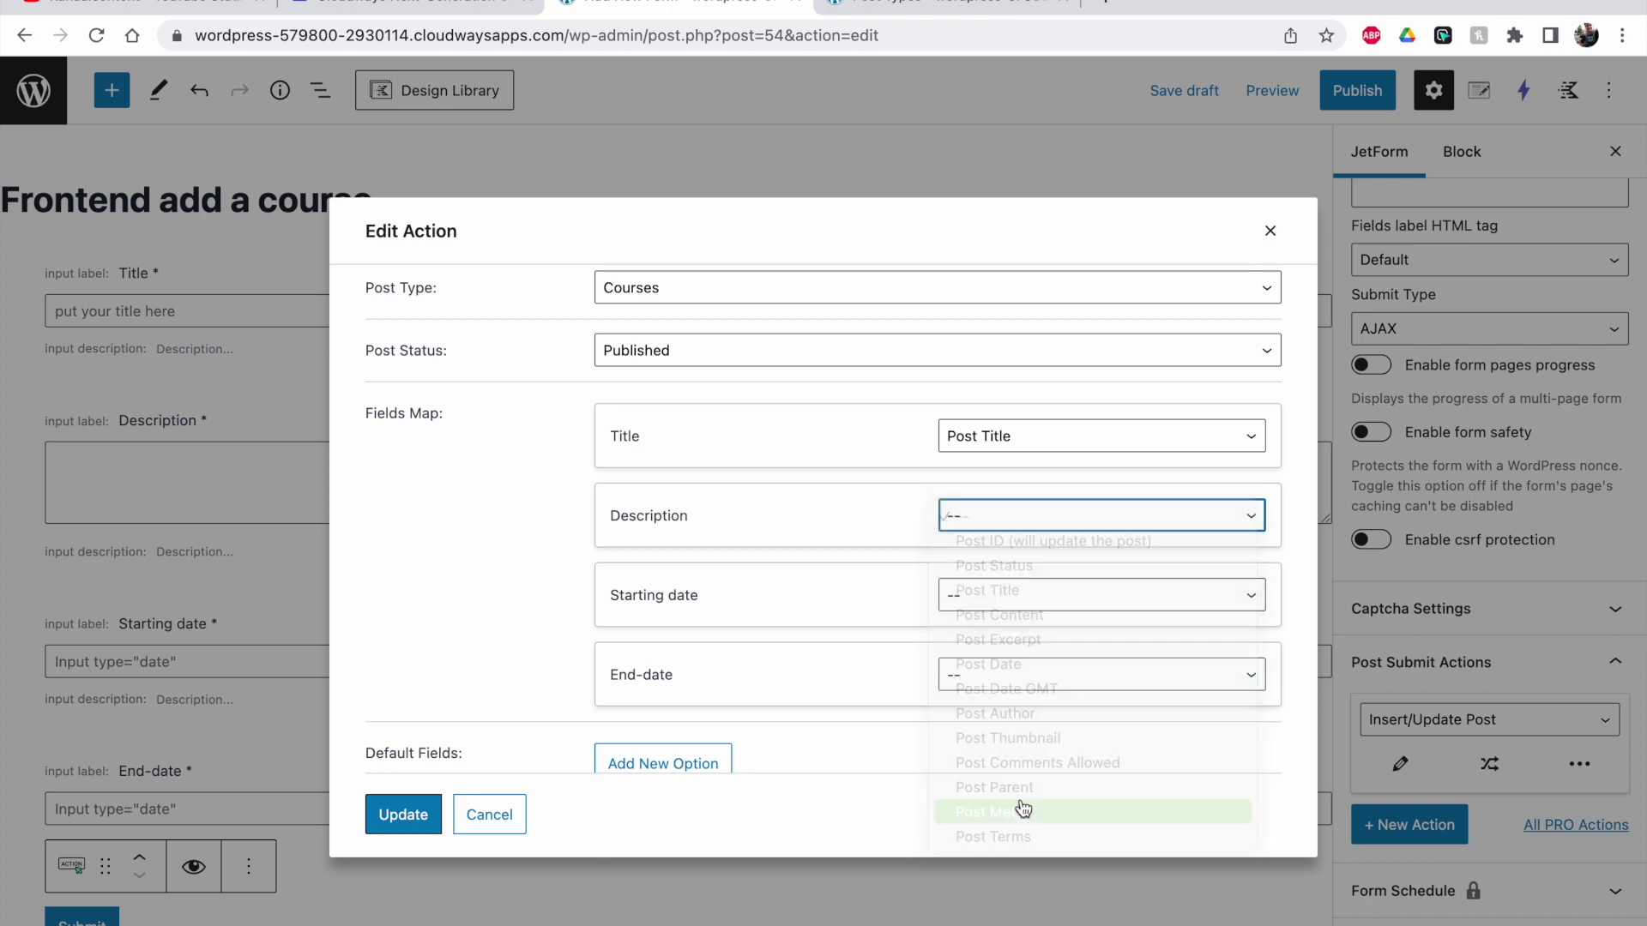
{"action": "left_click", "coordinate": [974, 571]}
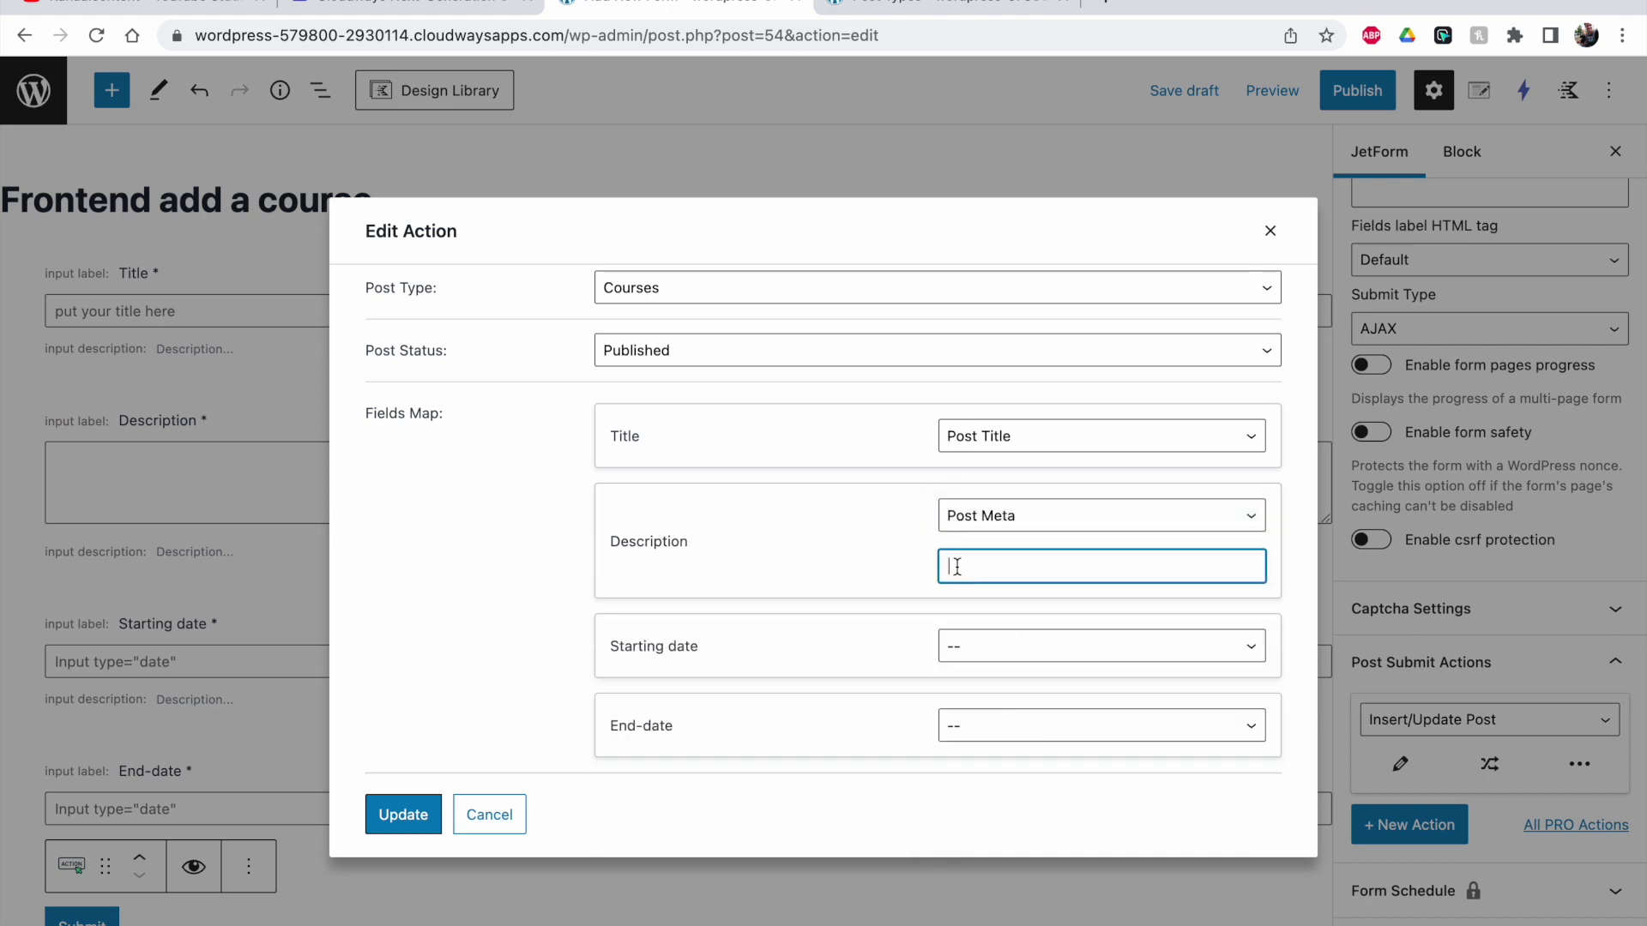
{"action": "left_click", "coordinate": [855, 12]}
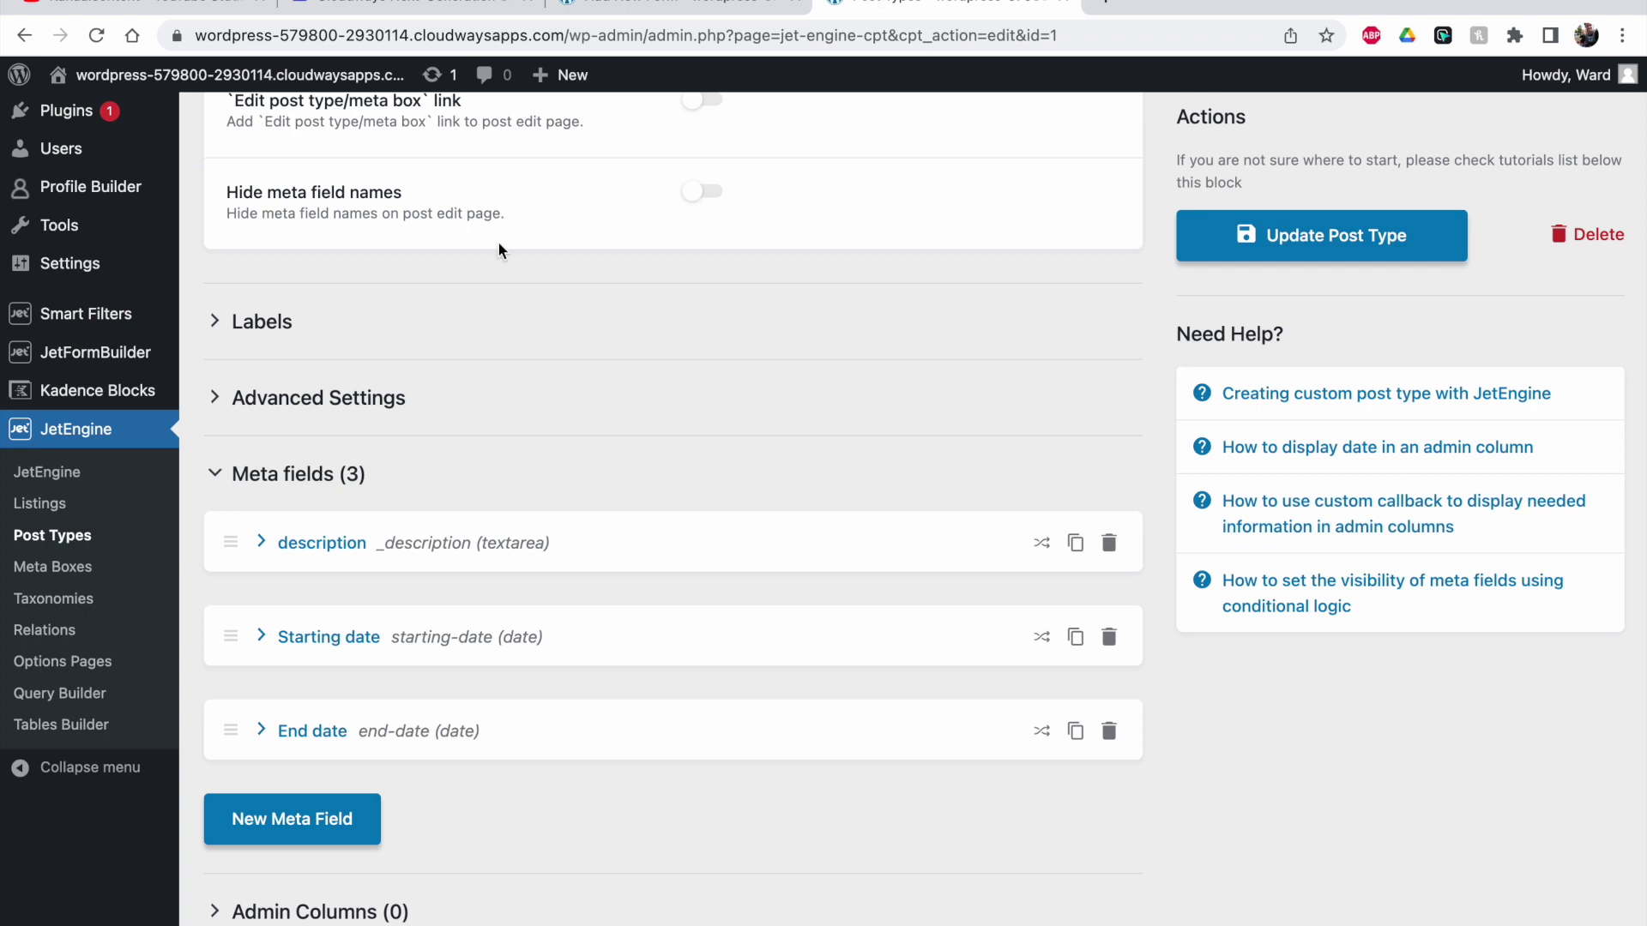
{"action": "left_click", "coordinate": [341, 545]}
{"action": "scroll", "coordinate": [583, 699], "scroll_direction": "down", "scroll_amount": 1}
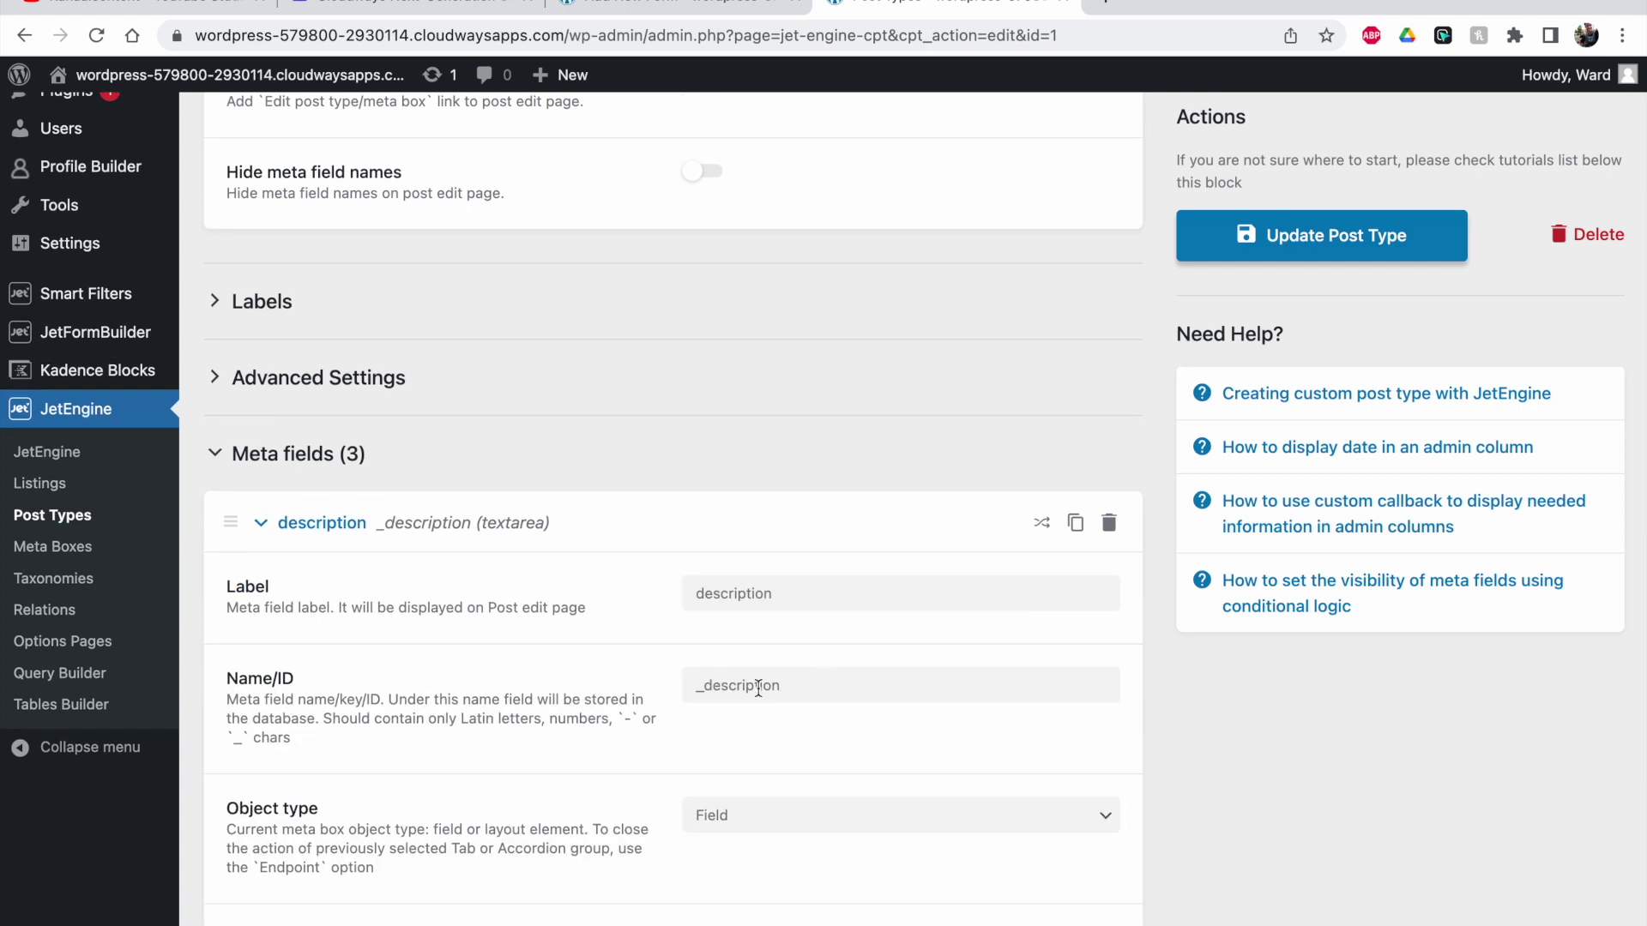
{"action": "double_click", "coordinate": [701, 687]}
{"action": "key", "text": "ctrl+c"}
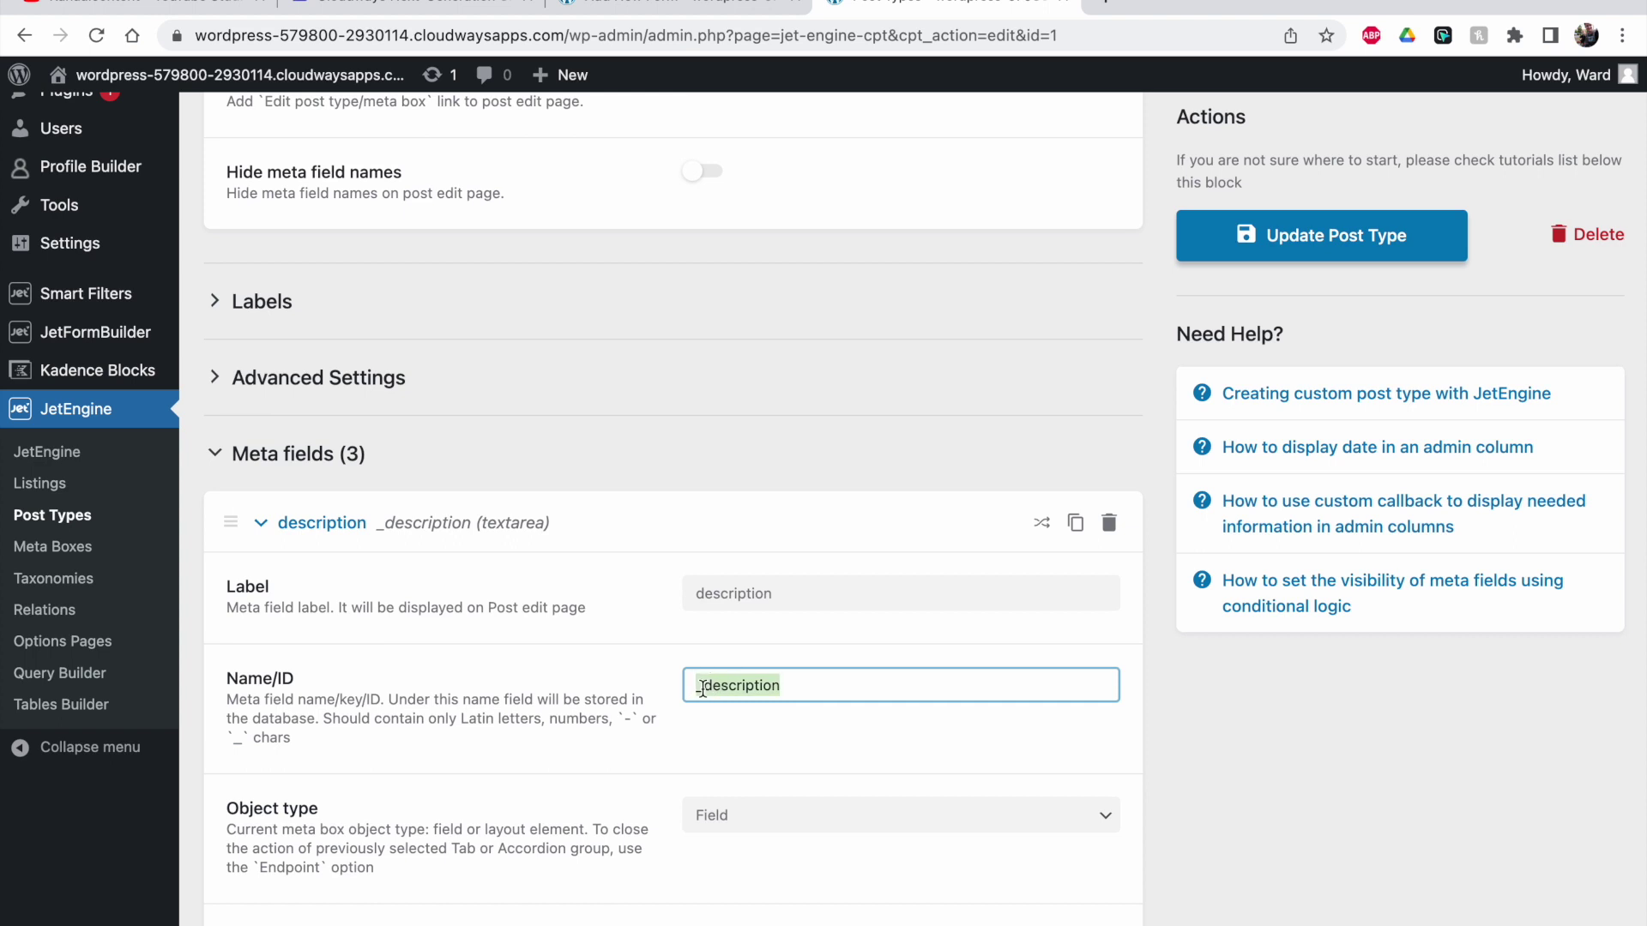
{"action": "left_click", "coordinate": [669, 4]}
{"action": "key", "text": "ctrl+v"}
{"action": "left_click", "coordinate": [803, 584]}
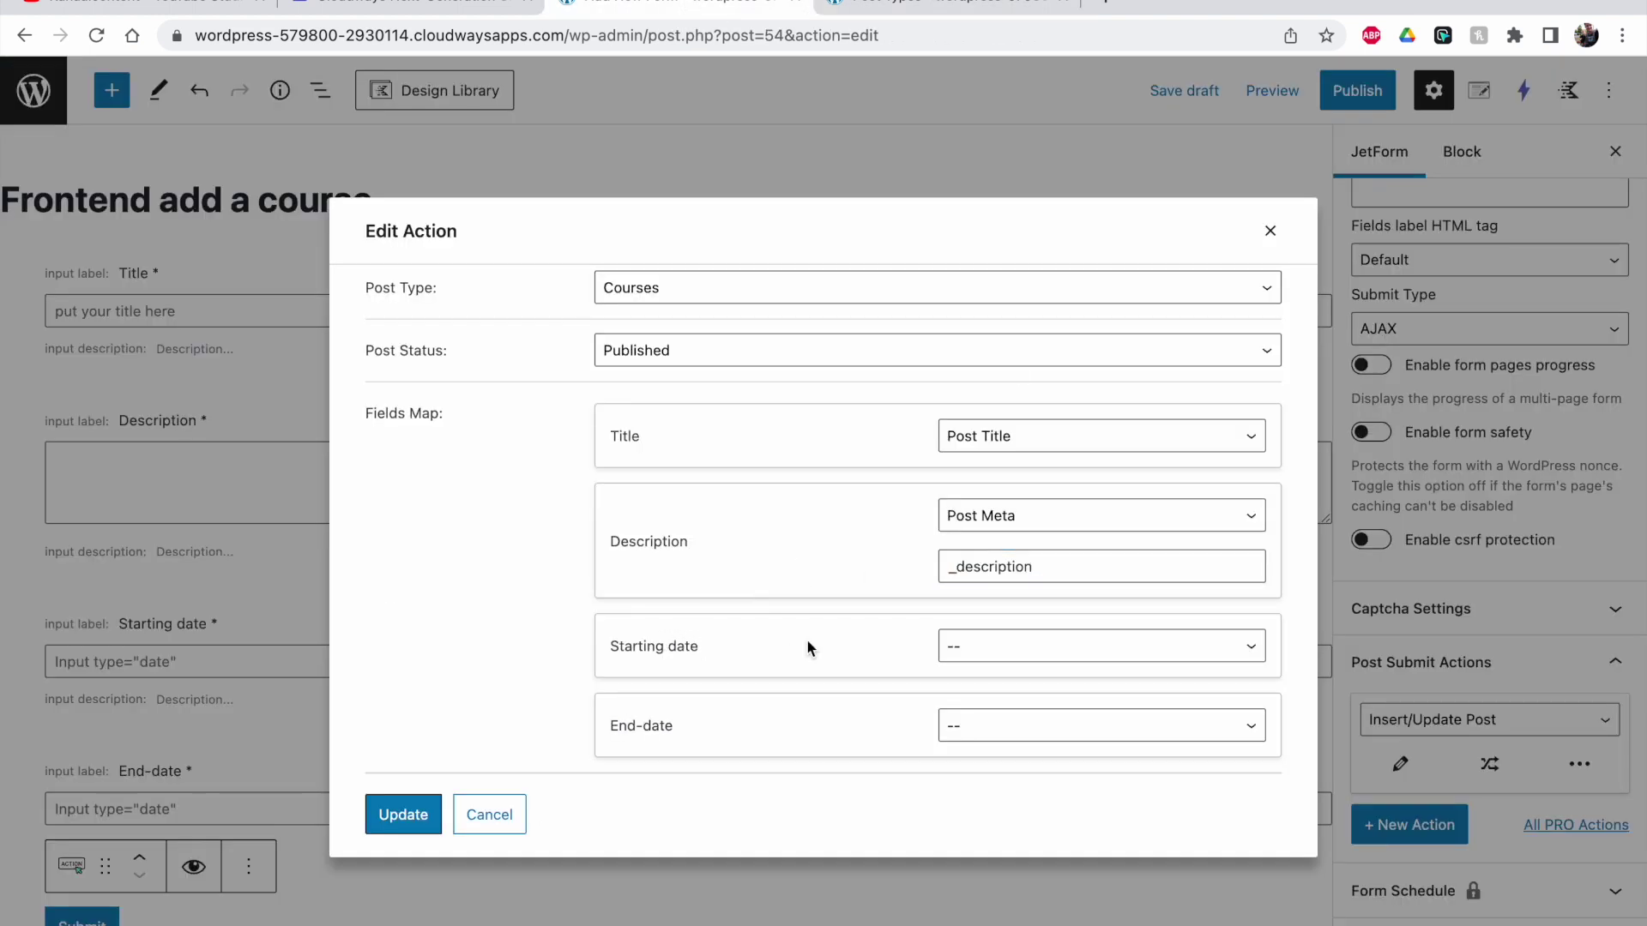
Map Starting date to Post Meta with the key starting-date copied from JetEngine.
{"action": "left_click", "coordinate": [1000, 641]}
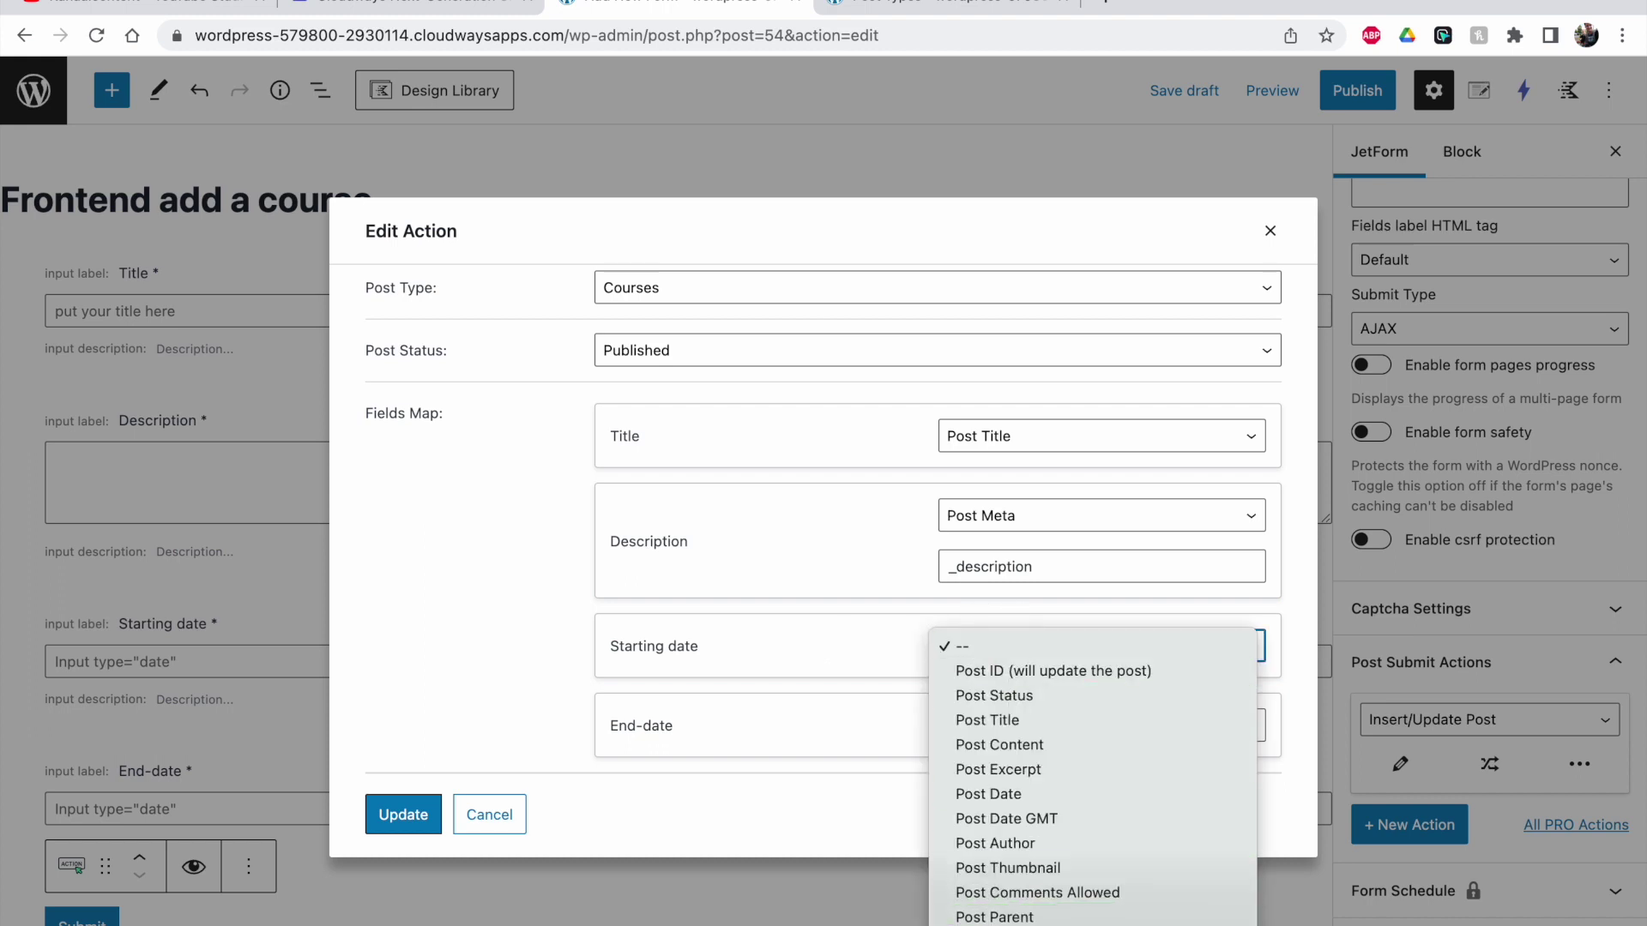
{"action": "left_click", "coordinate": [958, 684]}
{"action": "left_click", "coordinate": [977, 690]}
{"action": "left_click", "coordinate": [577, 216]}
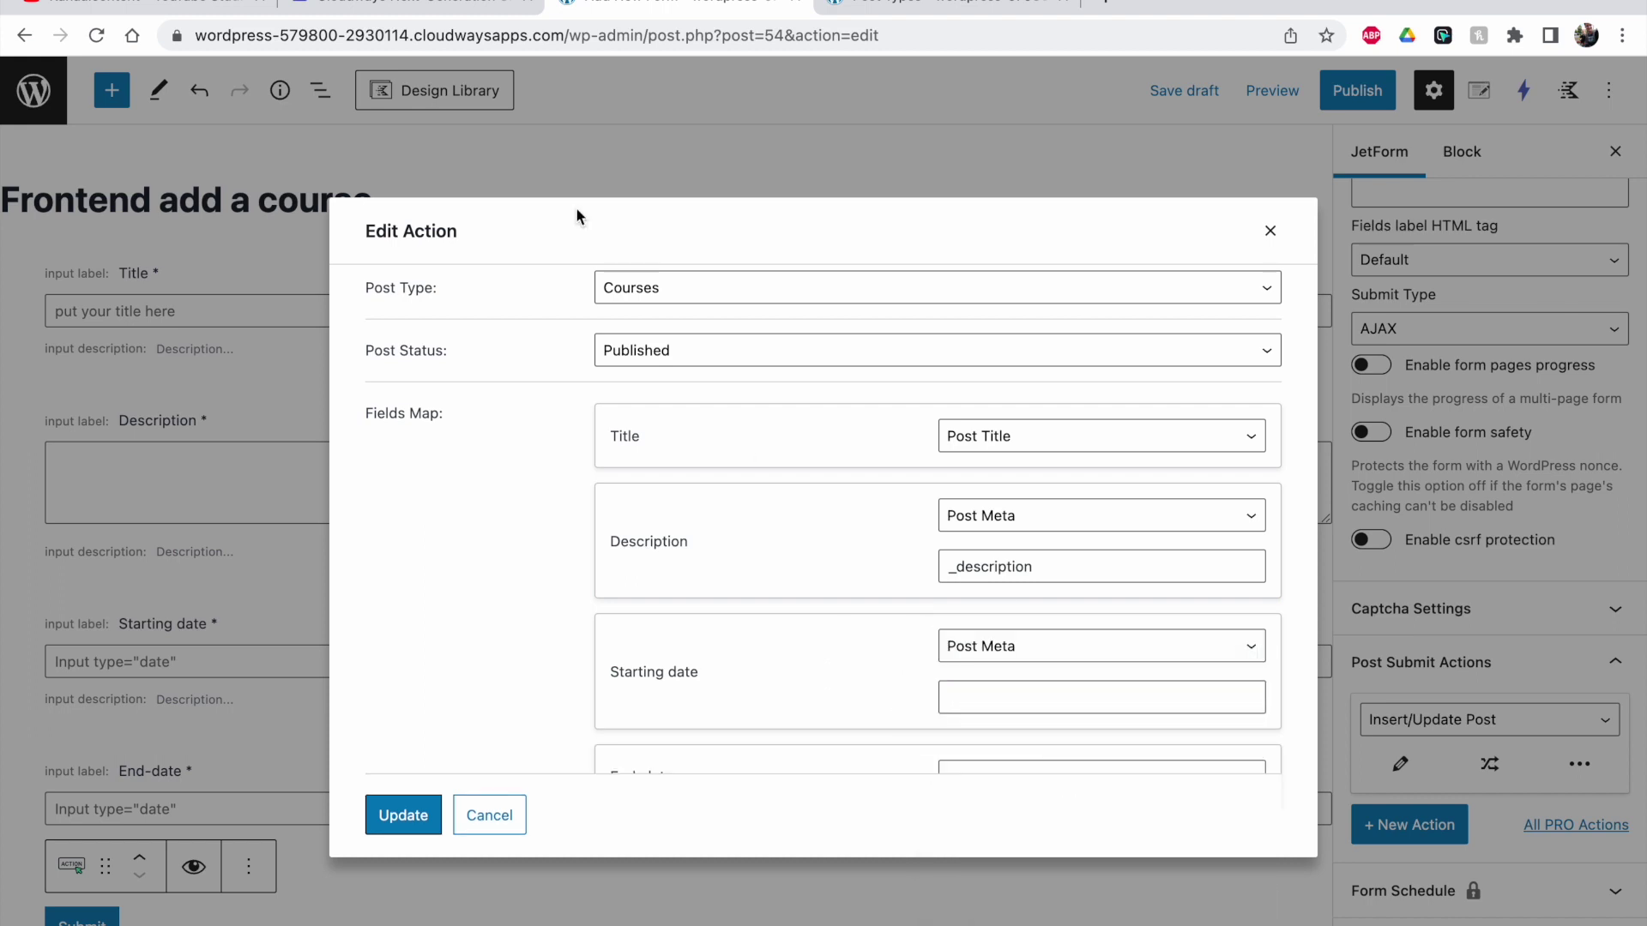
{"action": "left_click", "coordinate": [858, 4]}
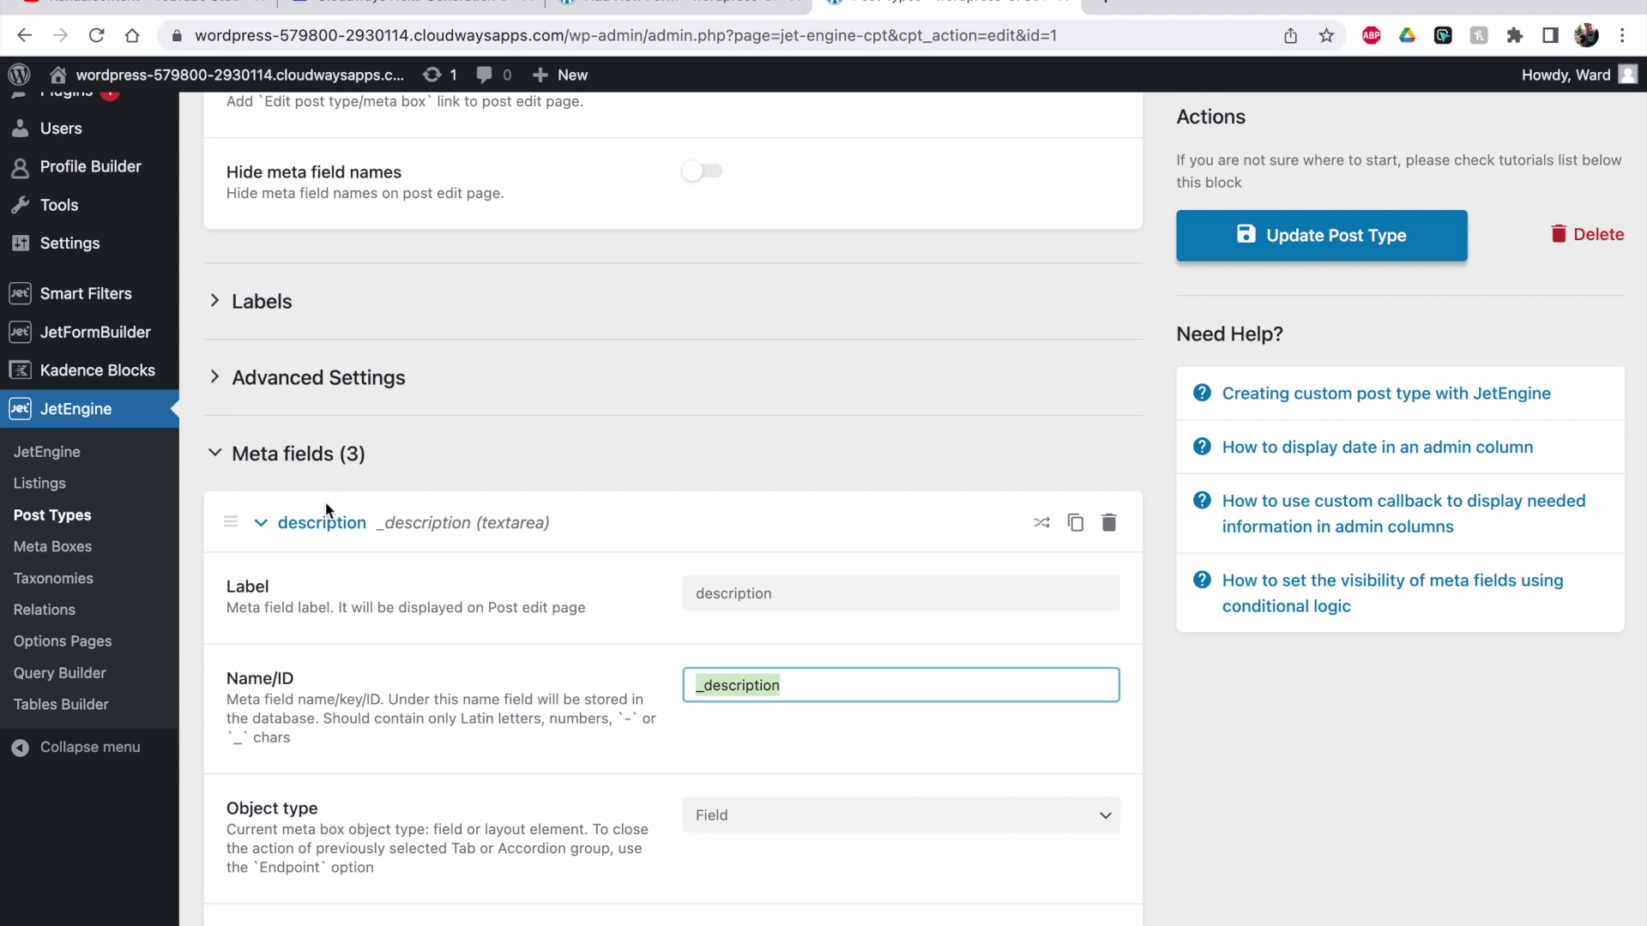
{"action": "left_click", "coordinate": [323, 525]}
{"action": "left_click", "coordinate": [429, 617]}
{"action": "left_click", "coordinate": [398, 617]}
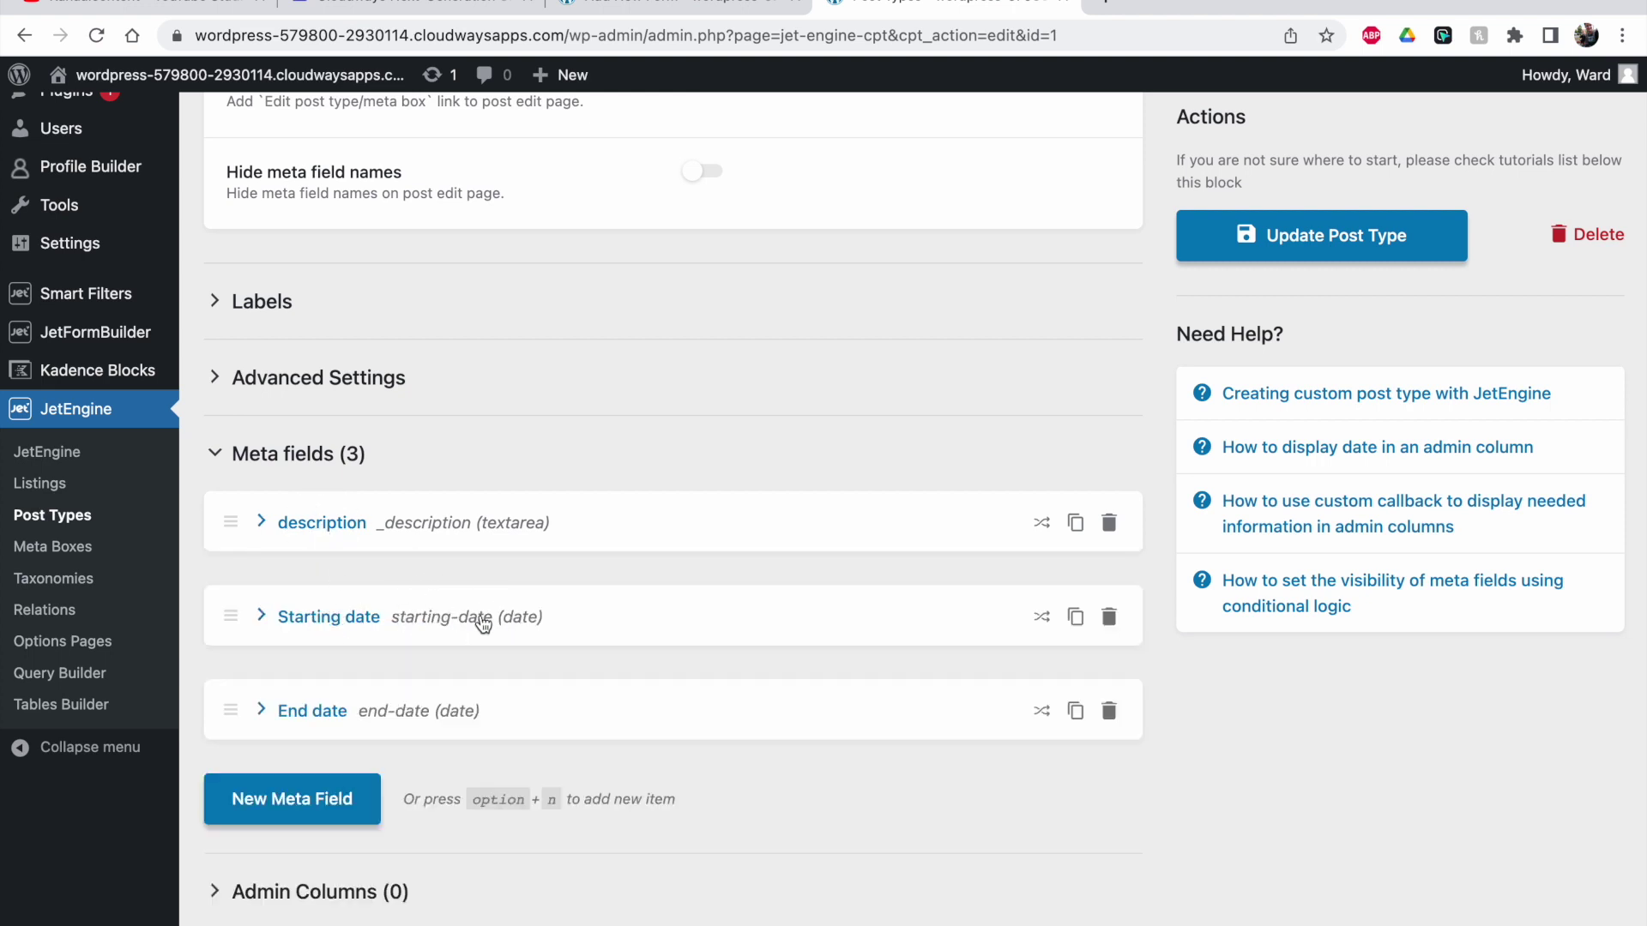
{"action": "left_click", "coordinate": [474, 617]}
{"action": "triple_click", "coordinate": [698, 777]}
{"action": "key", "text": "ctrl+c"}
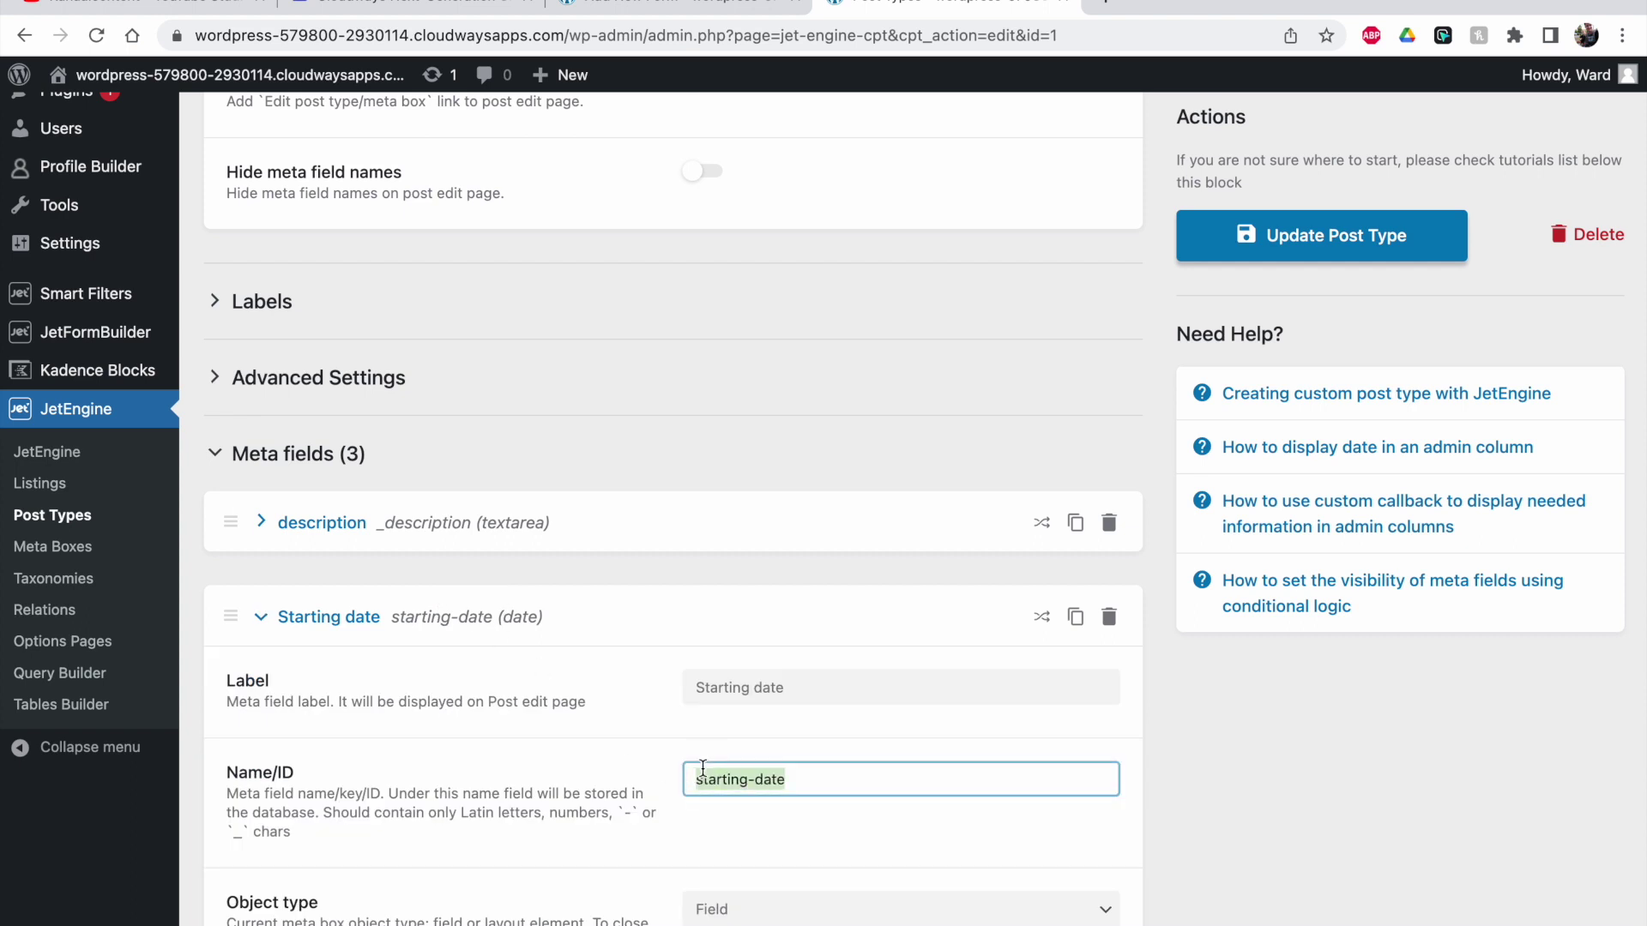
{"action": "left_click", "coordinate": [714, 18]}
{"action": "left_click", "coordinate": [1040, 685]}
{"action": "key", "text": "ctrl+v"}
Map End-date to Post Meta with the key end-date copied from JetEngine.
{"action": "scroll", "coordinate": [774, 695], "scroll_direction": "down", "scroll_amount": 2}
{"action": "left_click", "coordinate": [959, 624]}
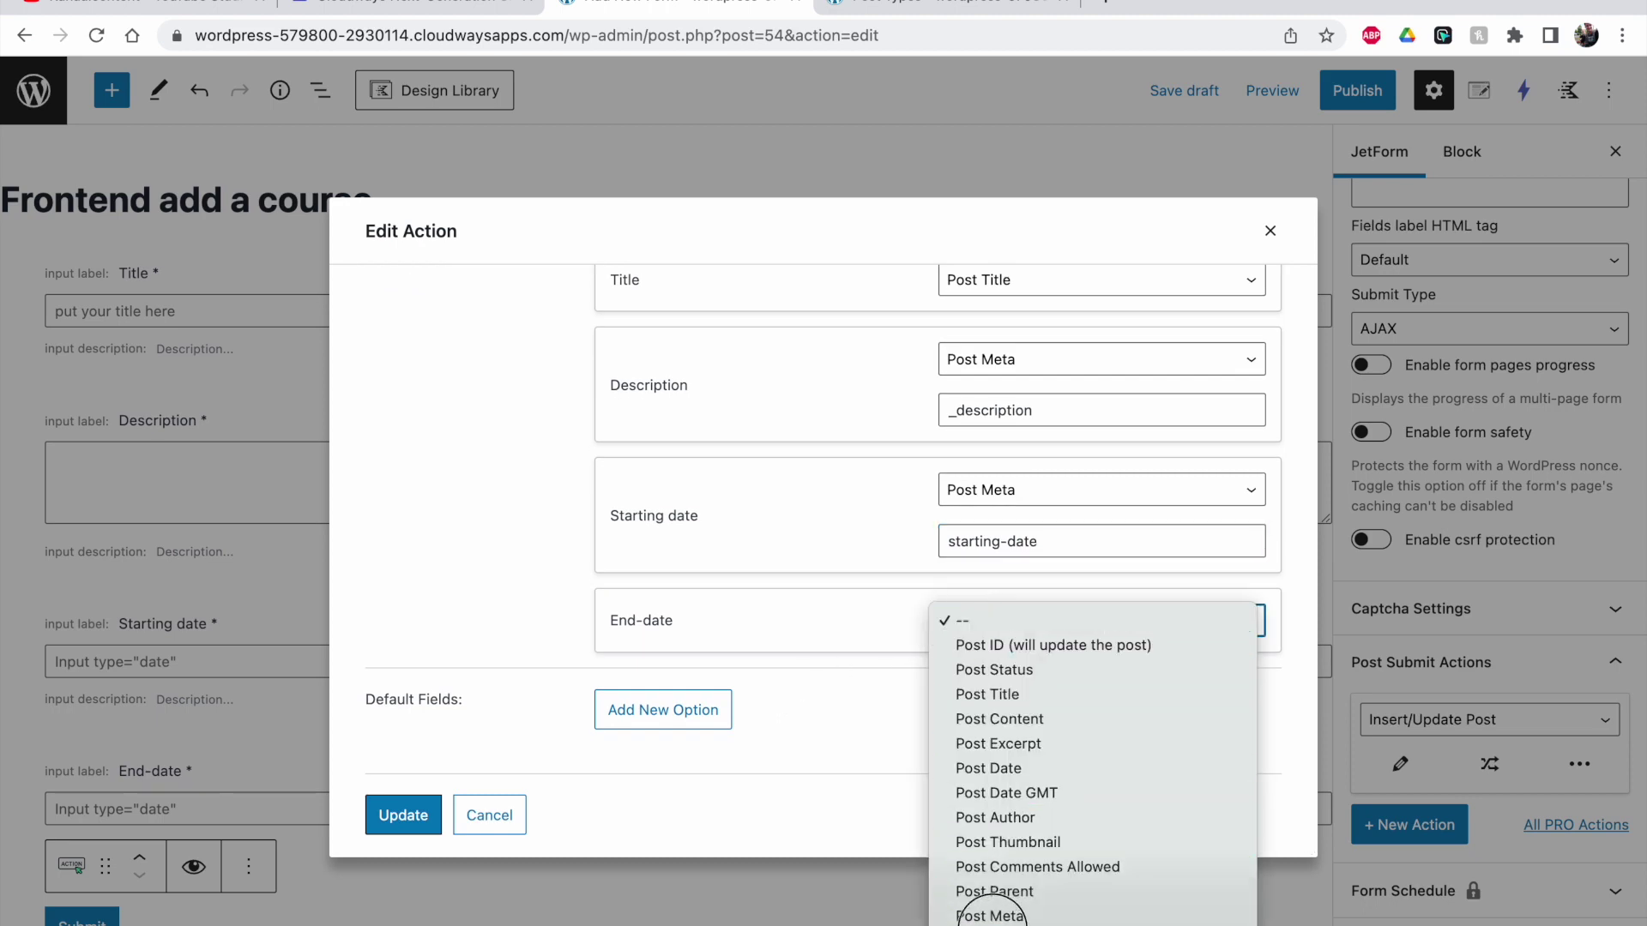
{"action": "left_click", "coordinate": [989, 916]}
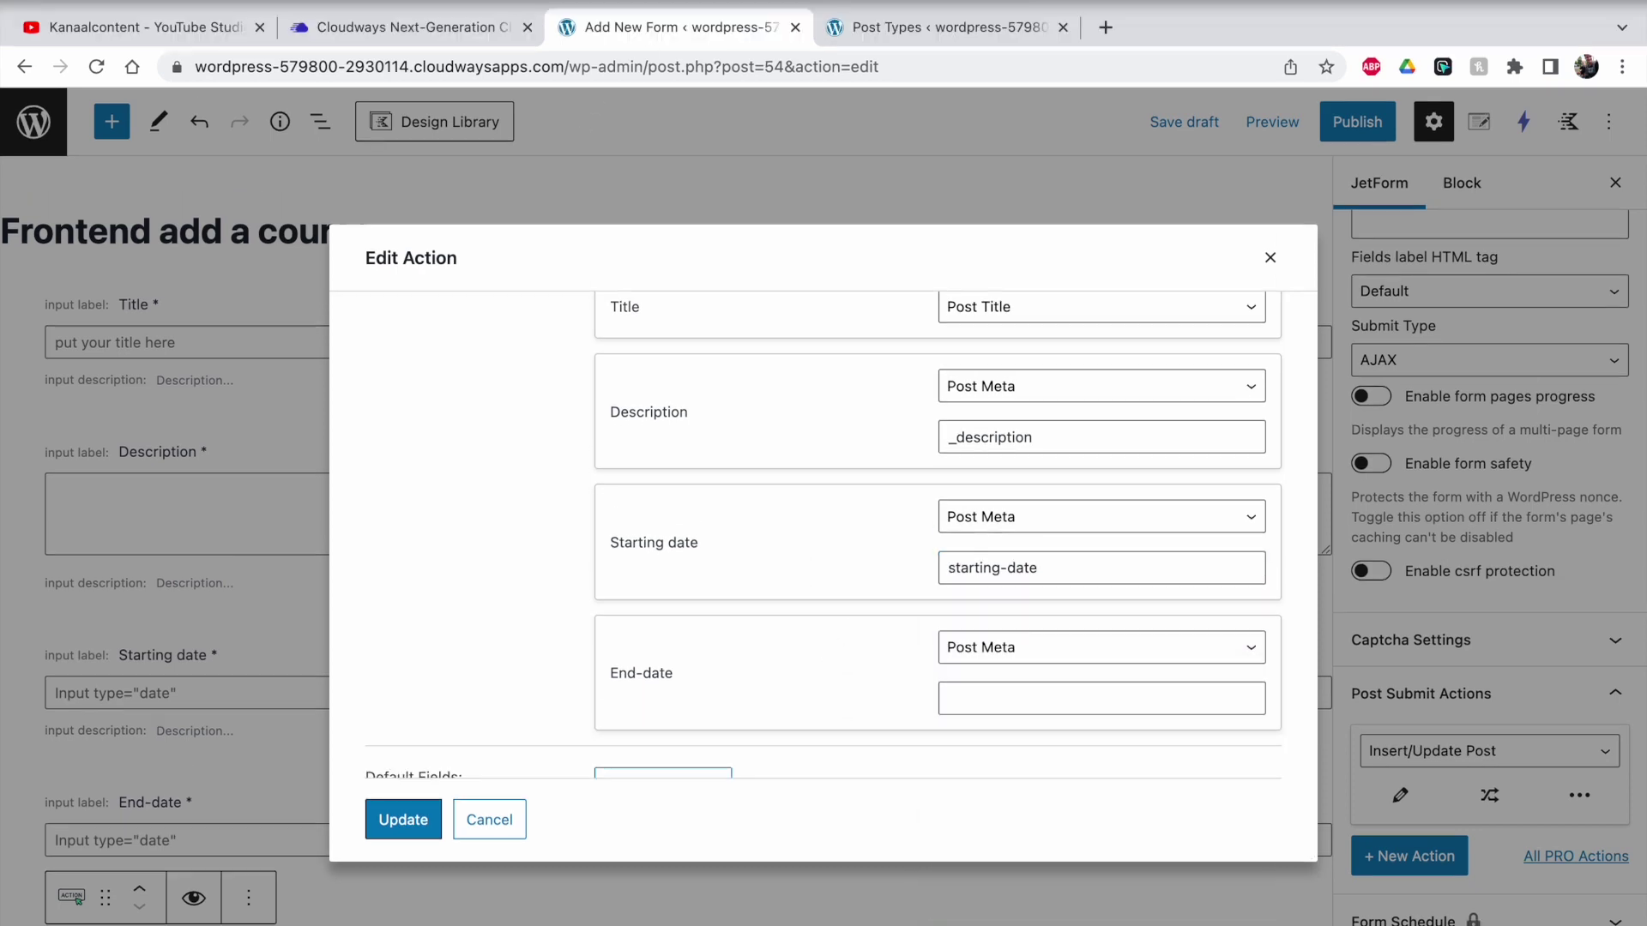
{"action": "left_click", "coordinate": [944, 2]}
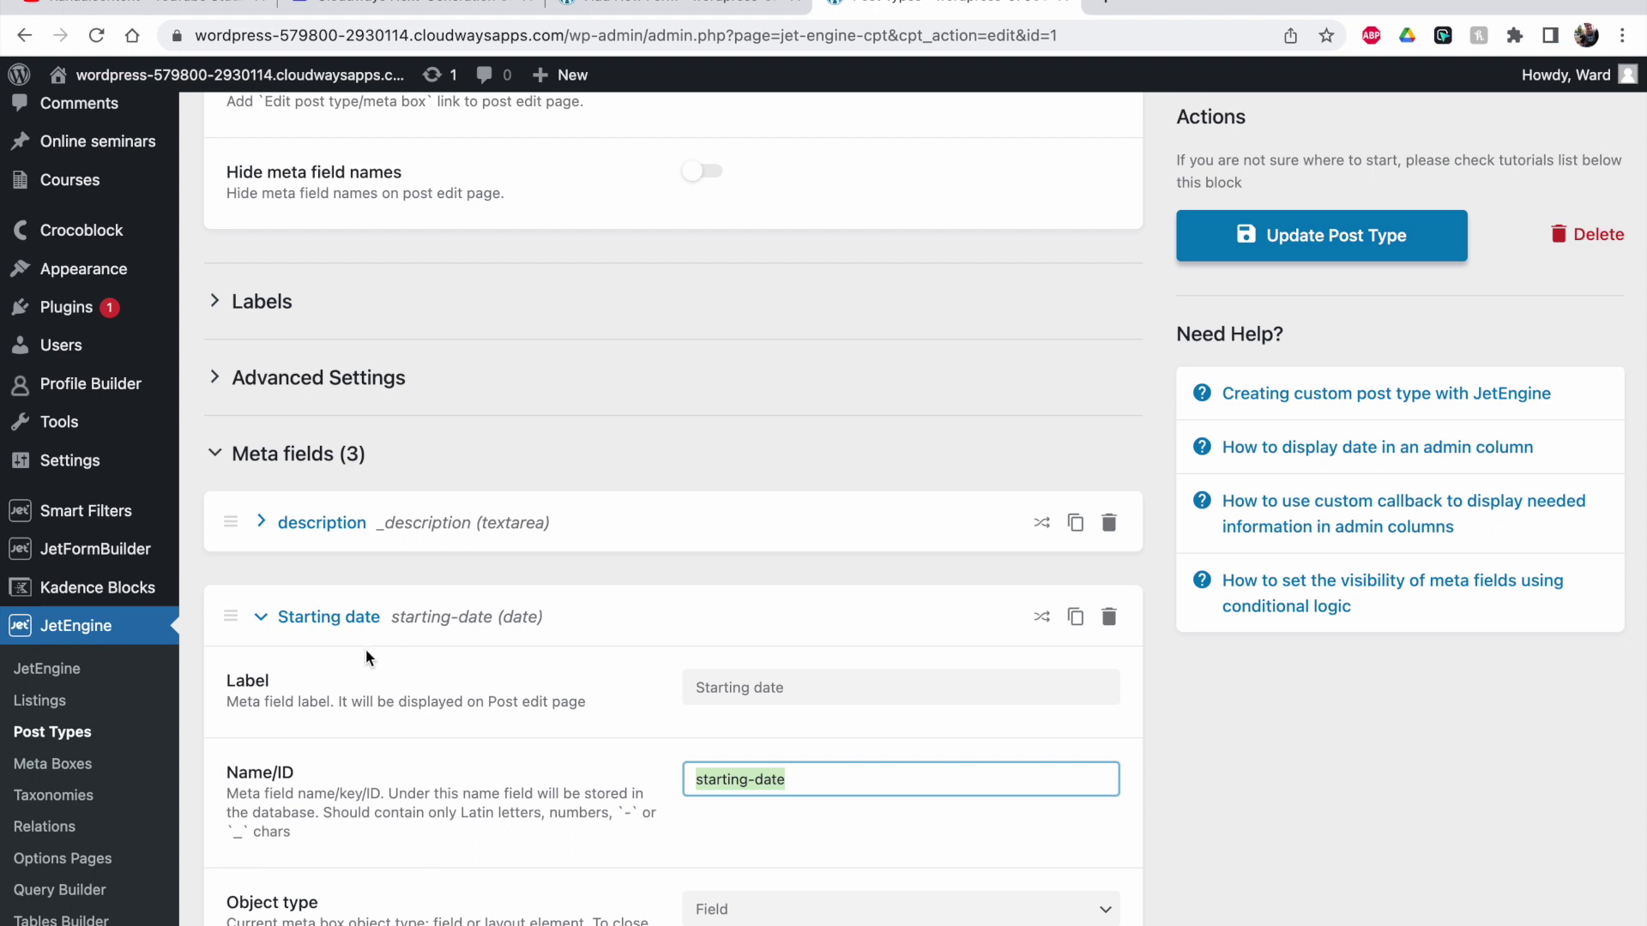
{"action": "left_click", "coordinate": [353, 618]}
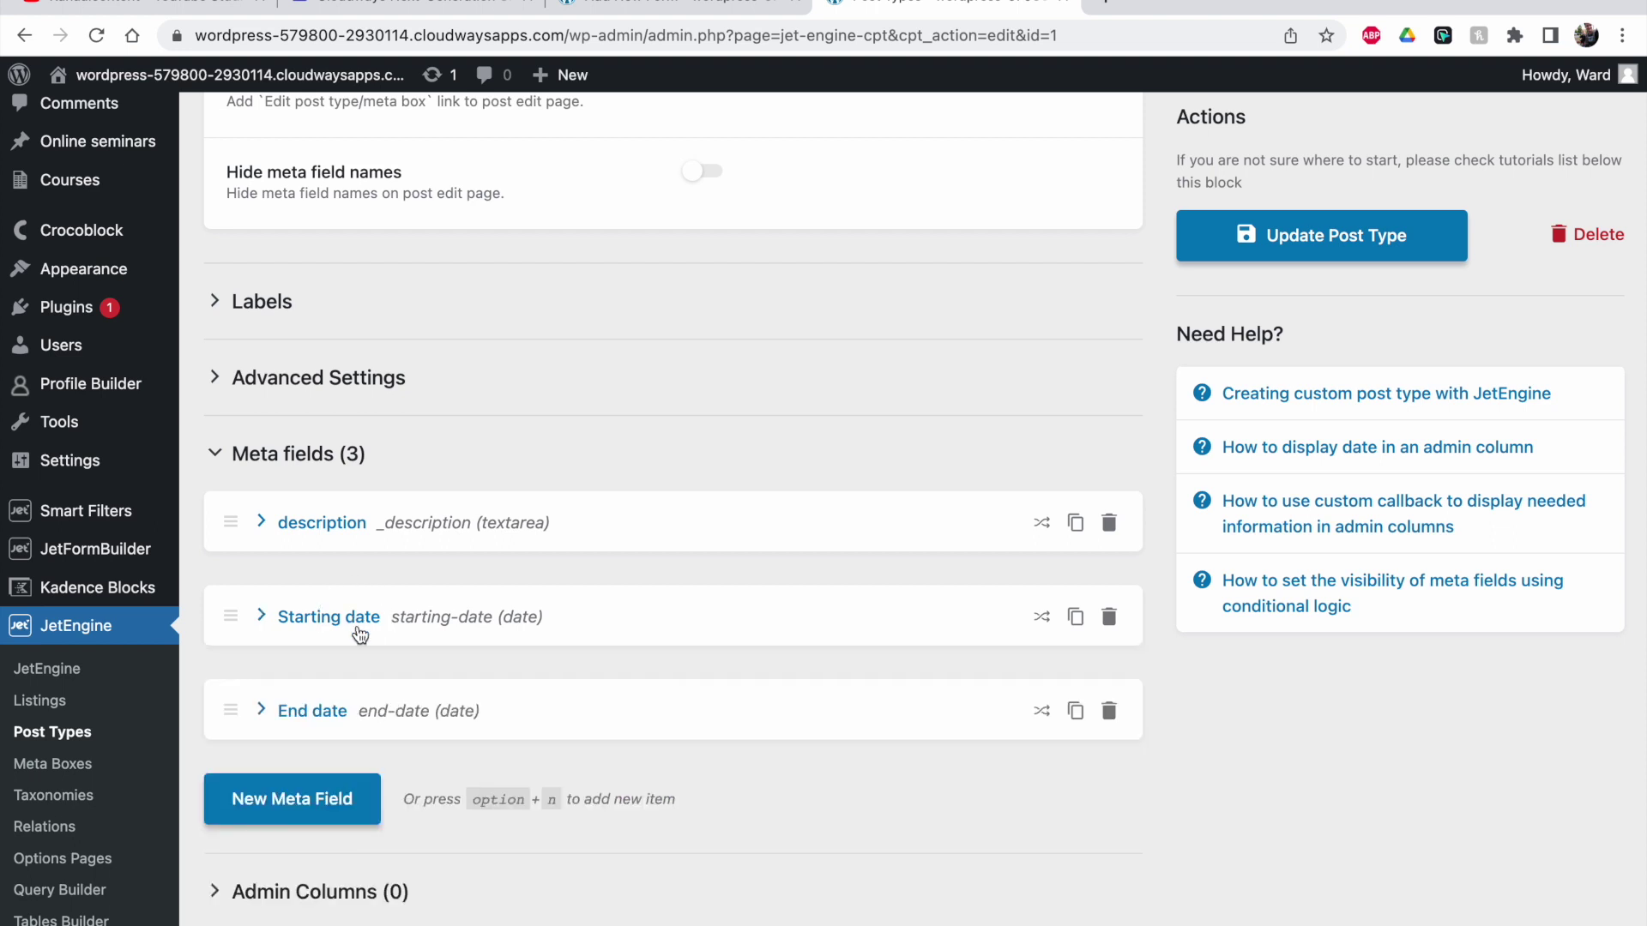
{"action": "left_click", "coordinate": [337, 710]}
{"action": "double_click", "coordinate": [781, 875]}
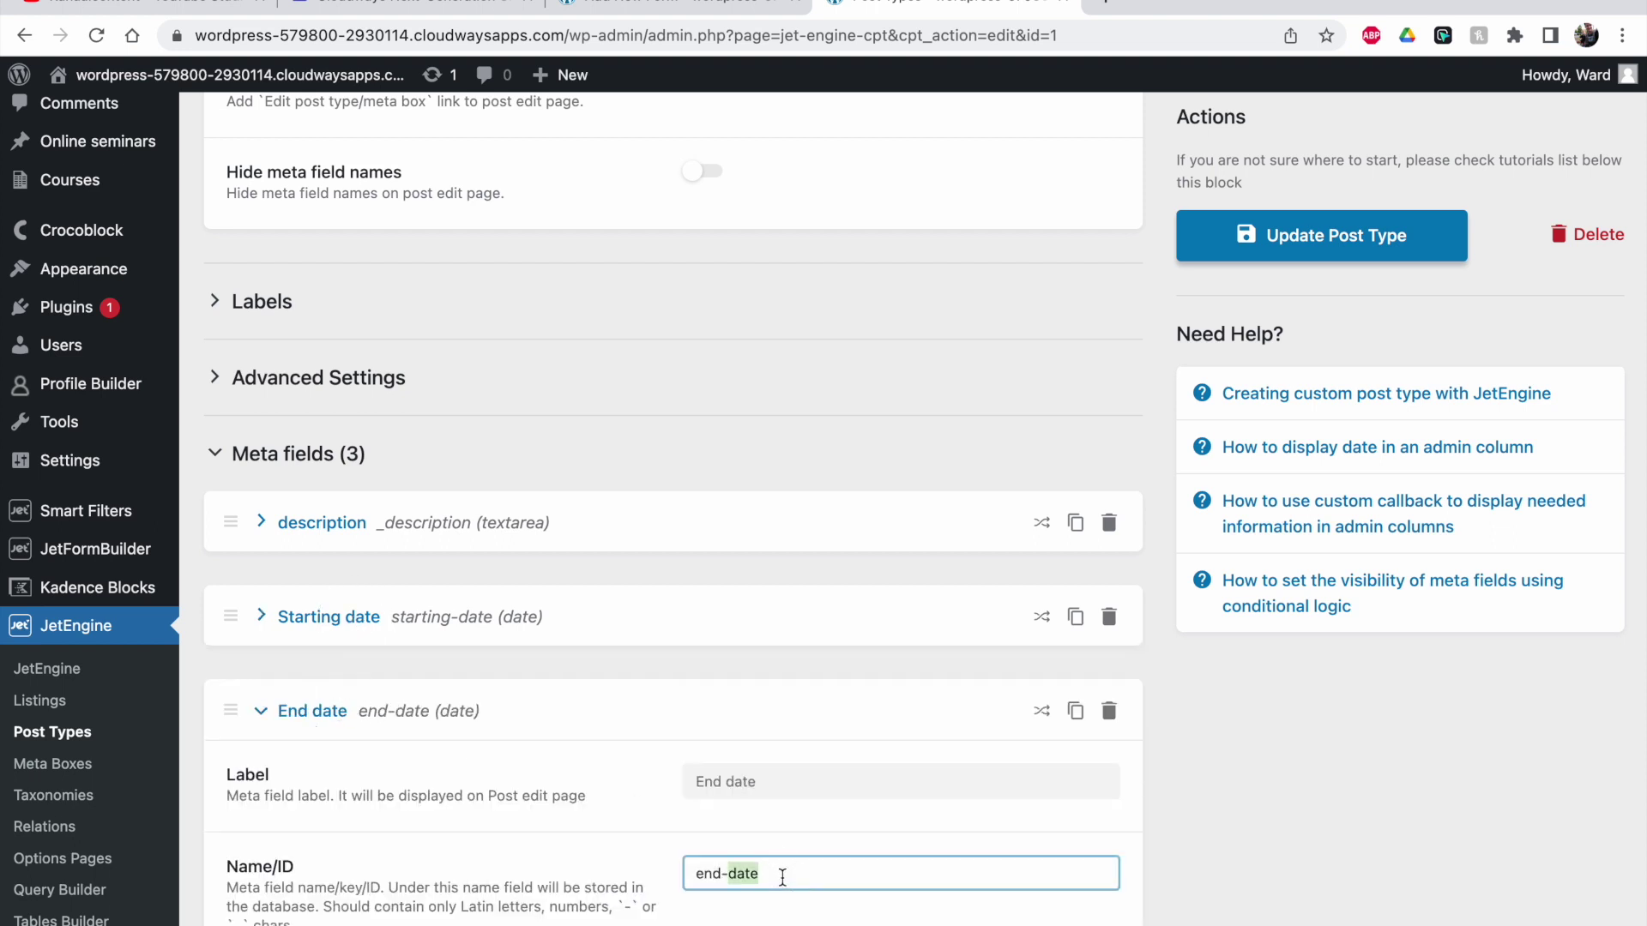
{"action": "triple_click", "coordinate": [782, 877]}
{"action": "key", "text": "ctrl+c"}
{"action": "left_click", "coordinate": [708, 4]}
{"action": "left_click", "coordinate": [1021, 660]}
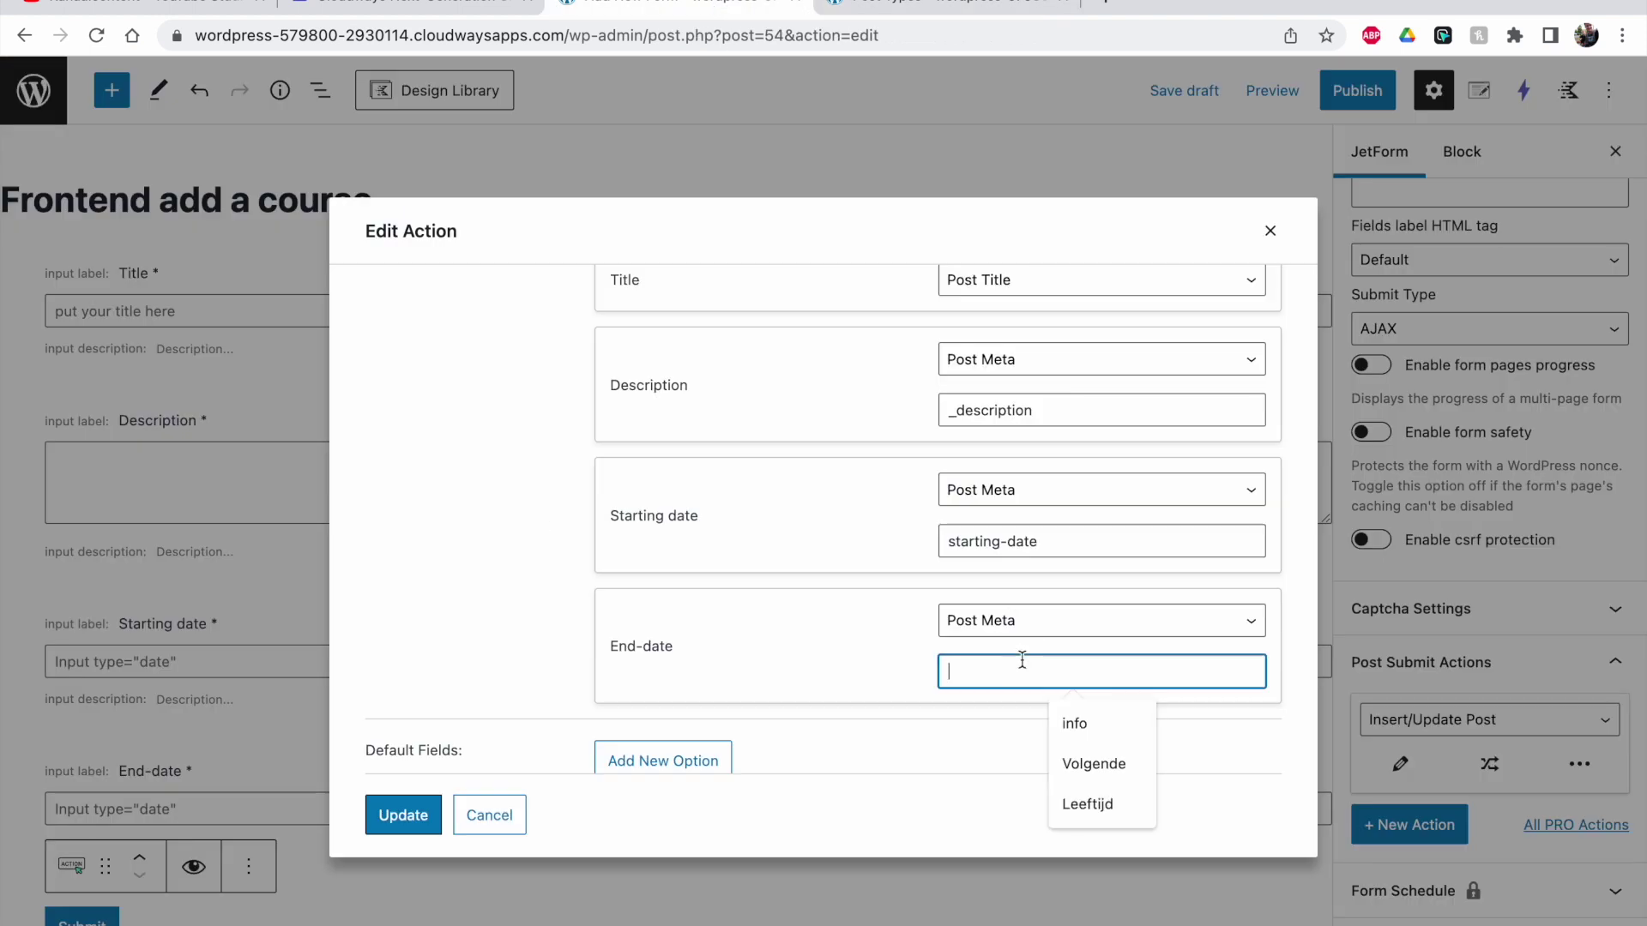
{"action": "key", "text": "ctrl+v"}
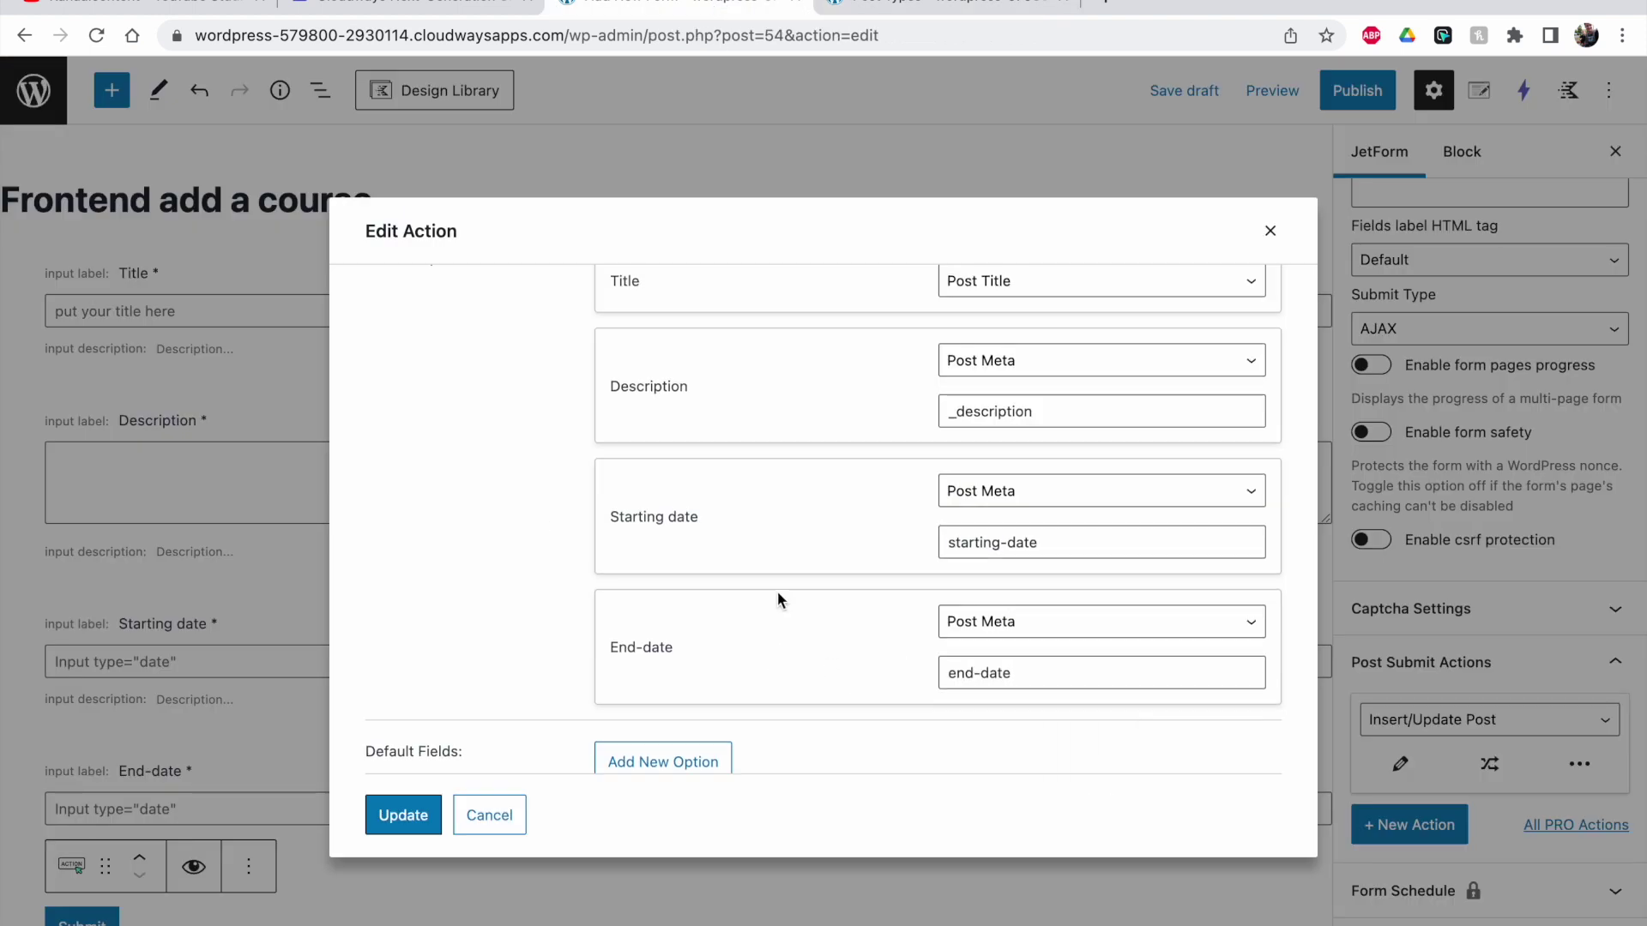
Save the action's field mapping with Update.
{"action": "scroll", "coordinate": [781, 566], "scroll_direction": "up", "scroll_amount": 3}
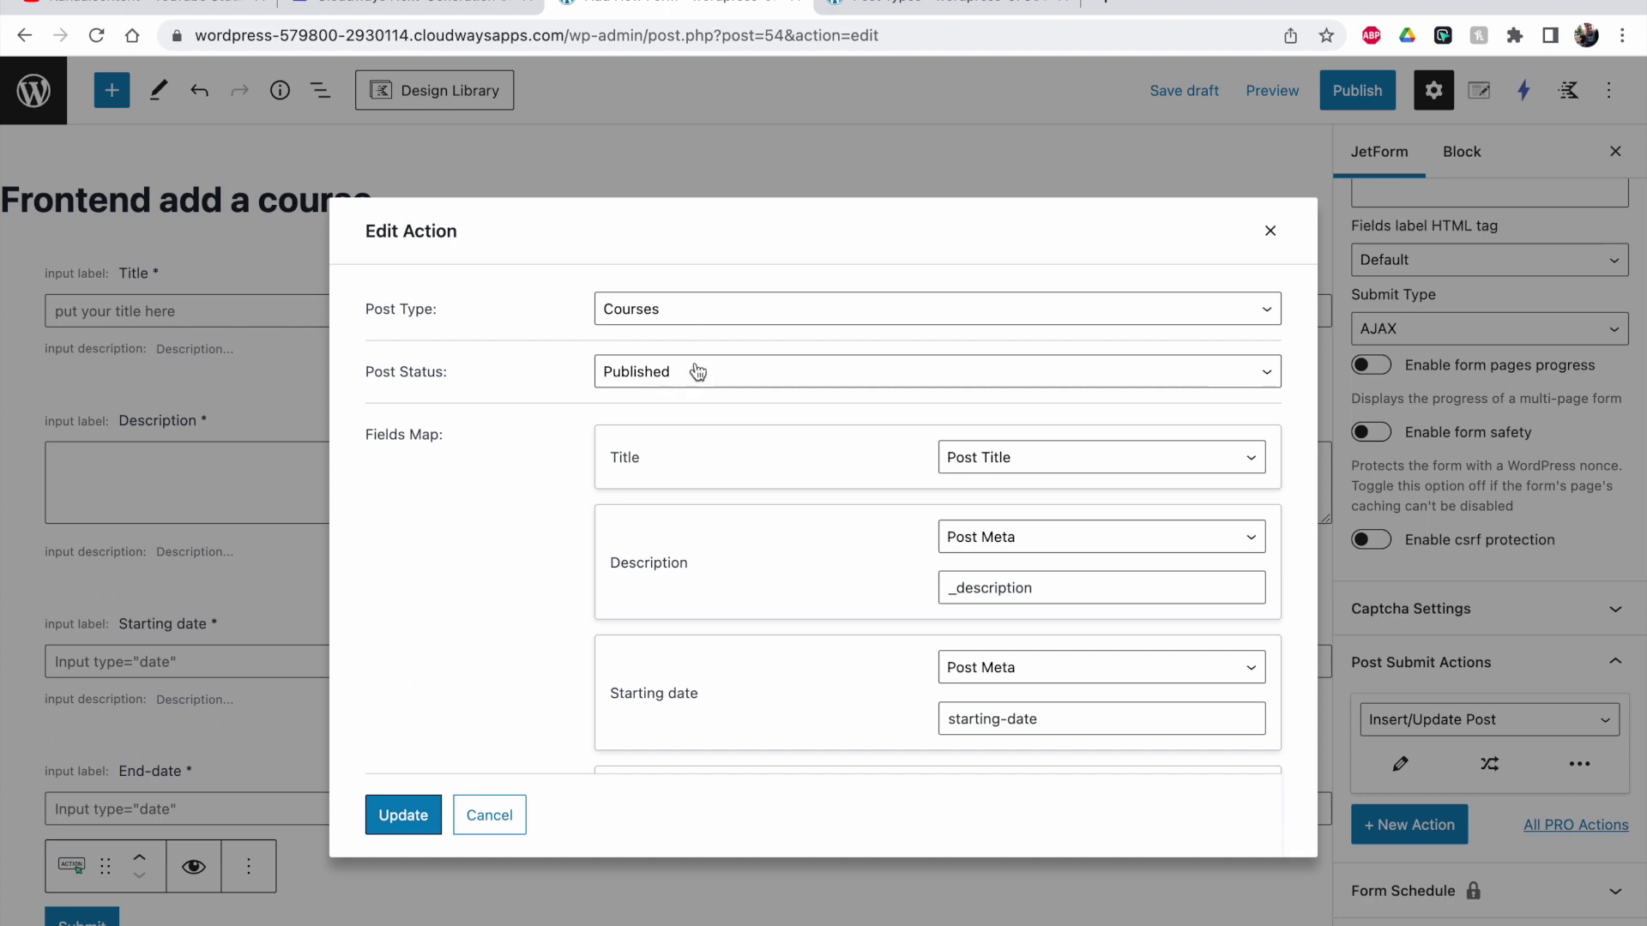
{"action": "scroll", "coordinate": [950, 533], "scroll_direction": "down", "scroll_amount": 3}
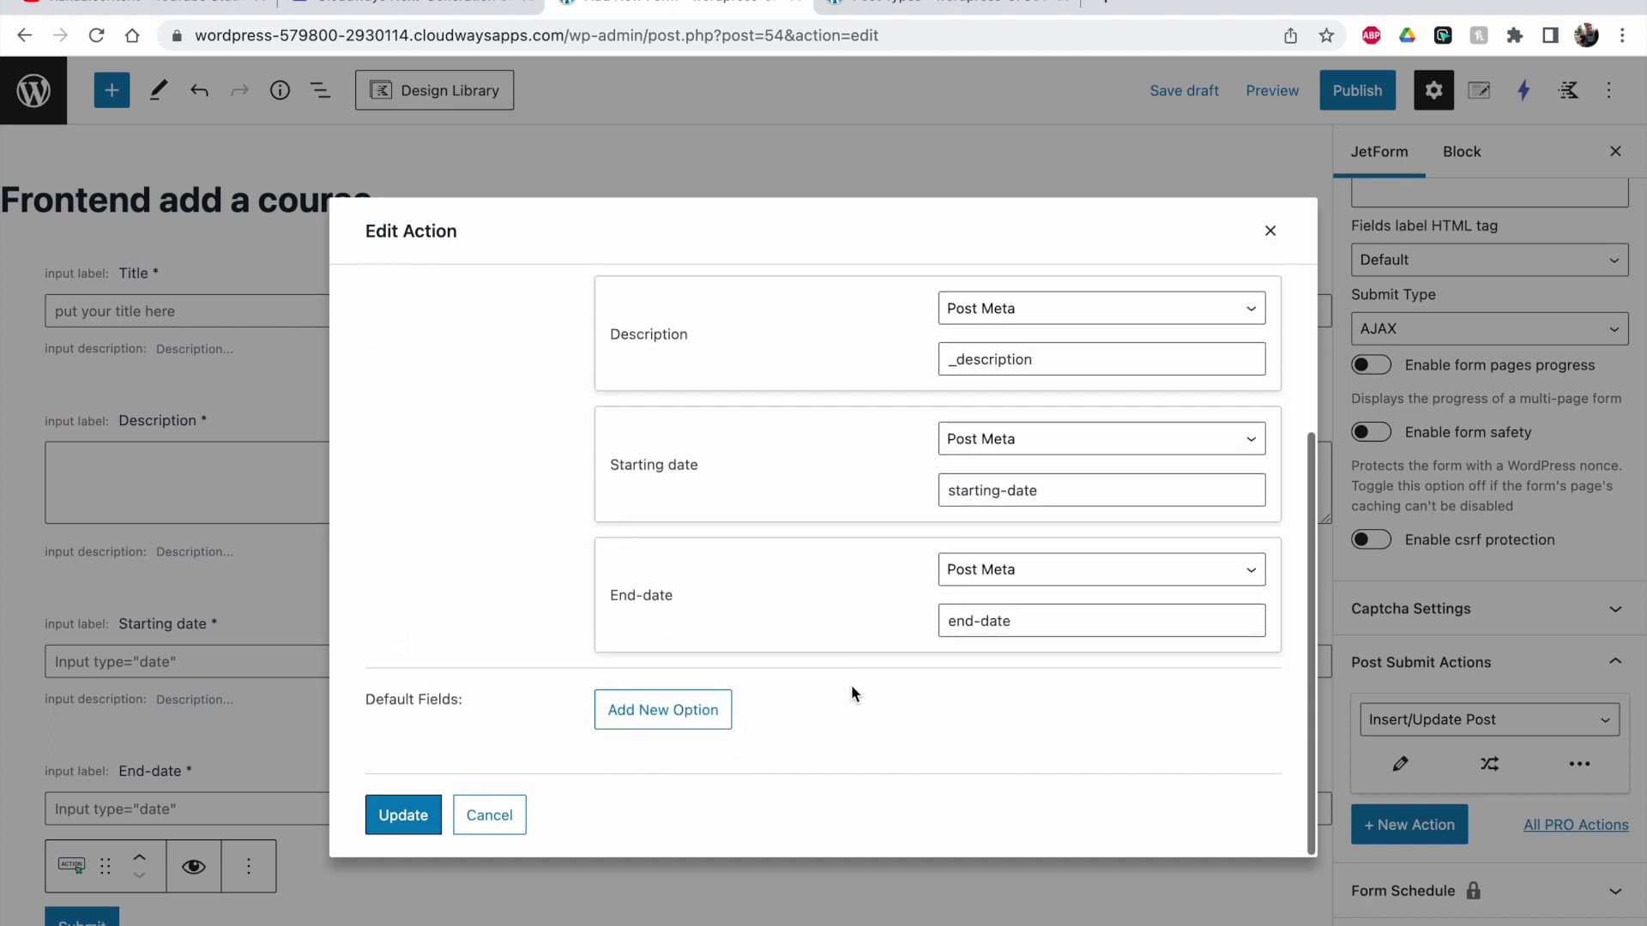
{"action": "left_click", "coordinate": [401, 815]}
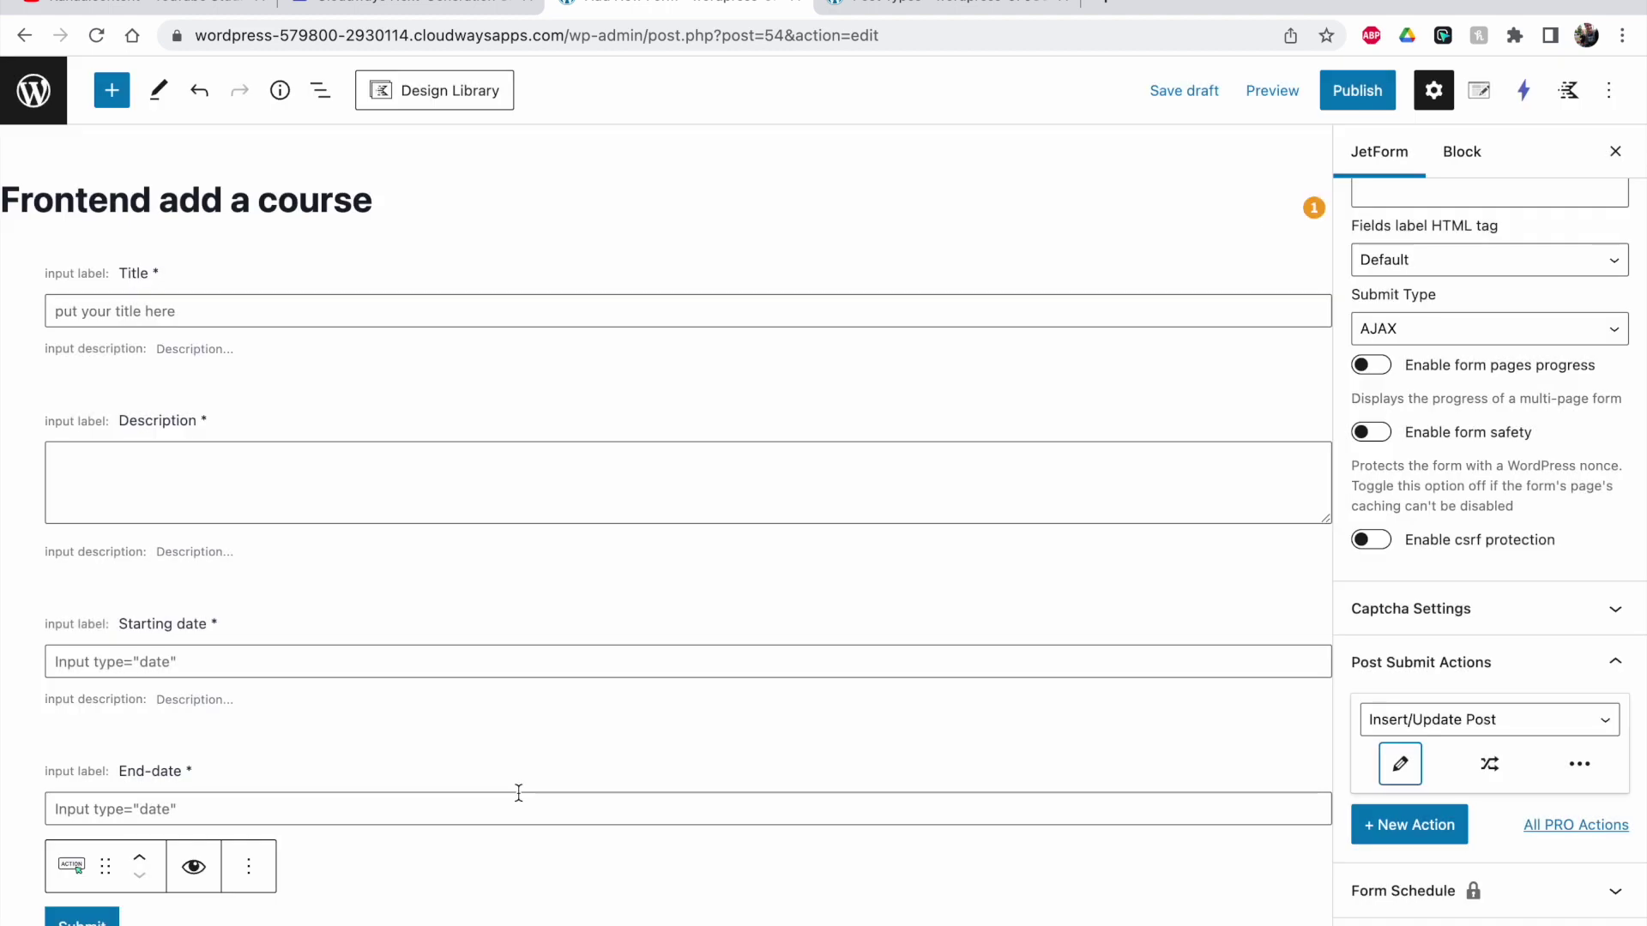
Publish the Frontend add a course form.
{"action": "left_click", "coordinate": [1357, 90]}
{"action": "left_click", "coordinate": [1443, 90]}
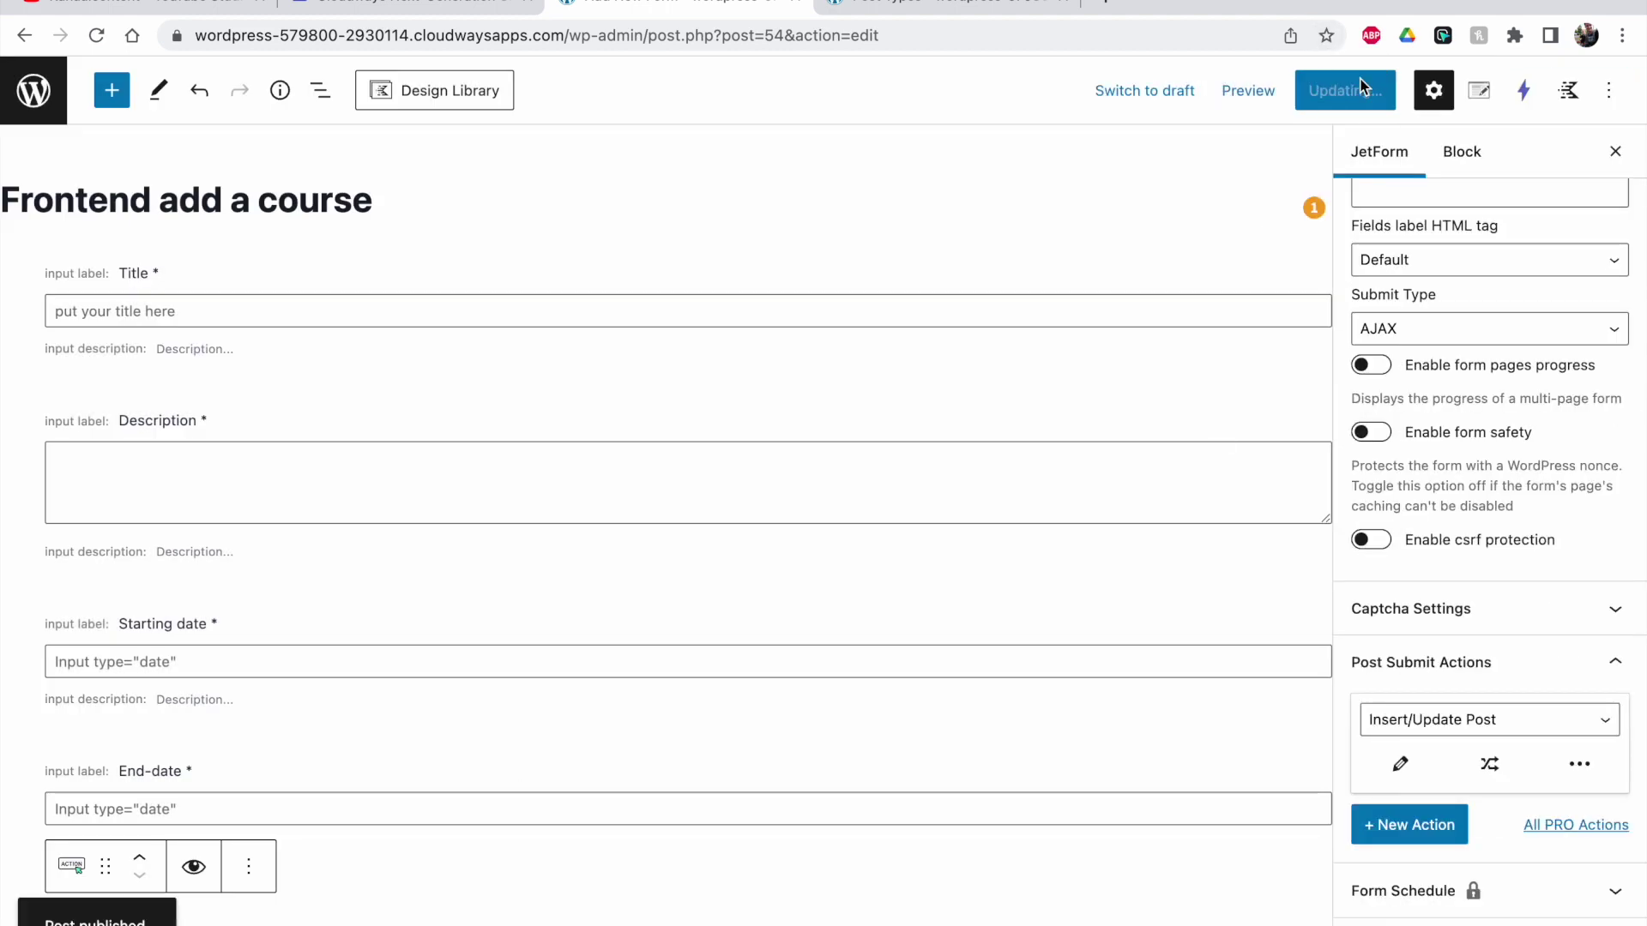
{"action": "scroll", "coordinate": [1437, 708], "scroll_direction": "down", "scroll_amount": 1}
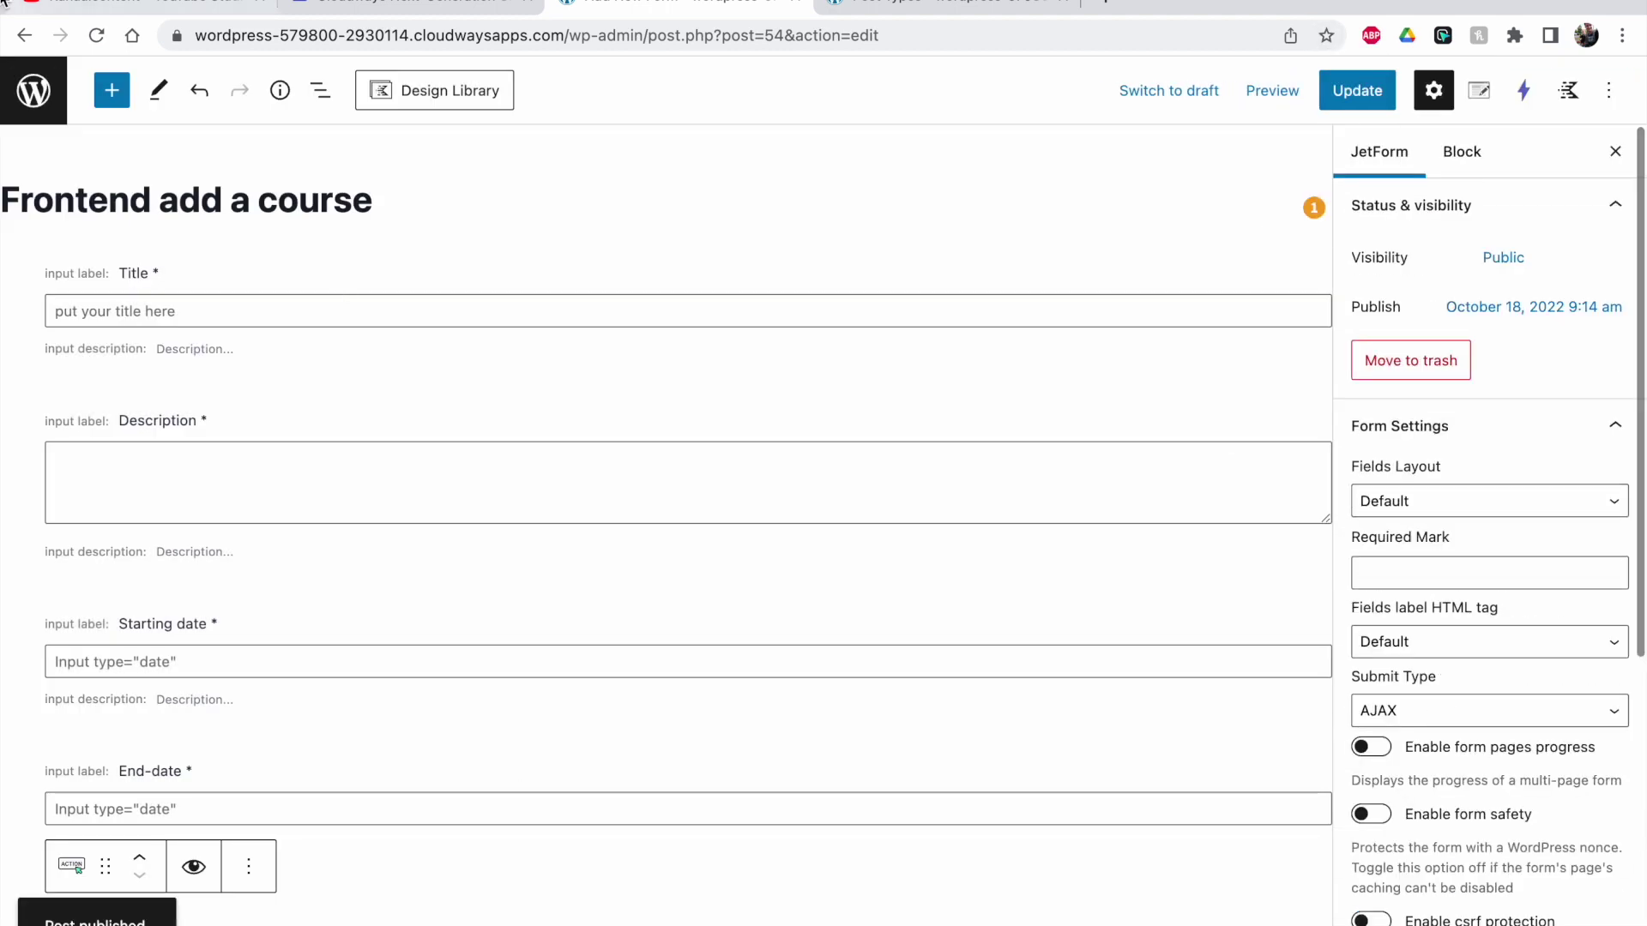
Open the Table page from the Pages list in the block editor.
{"action": "left_click", "coordinate": [18, 67]}
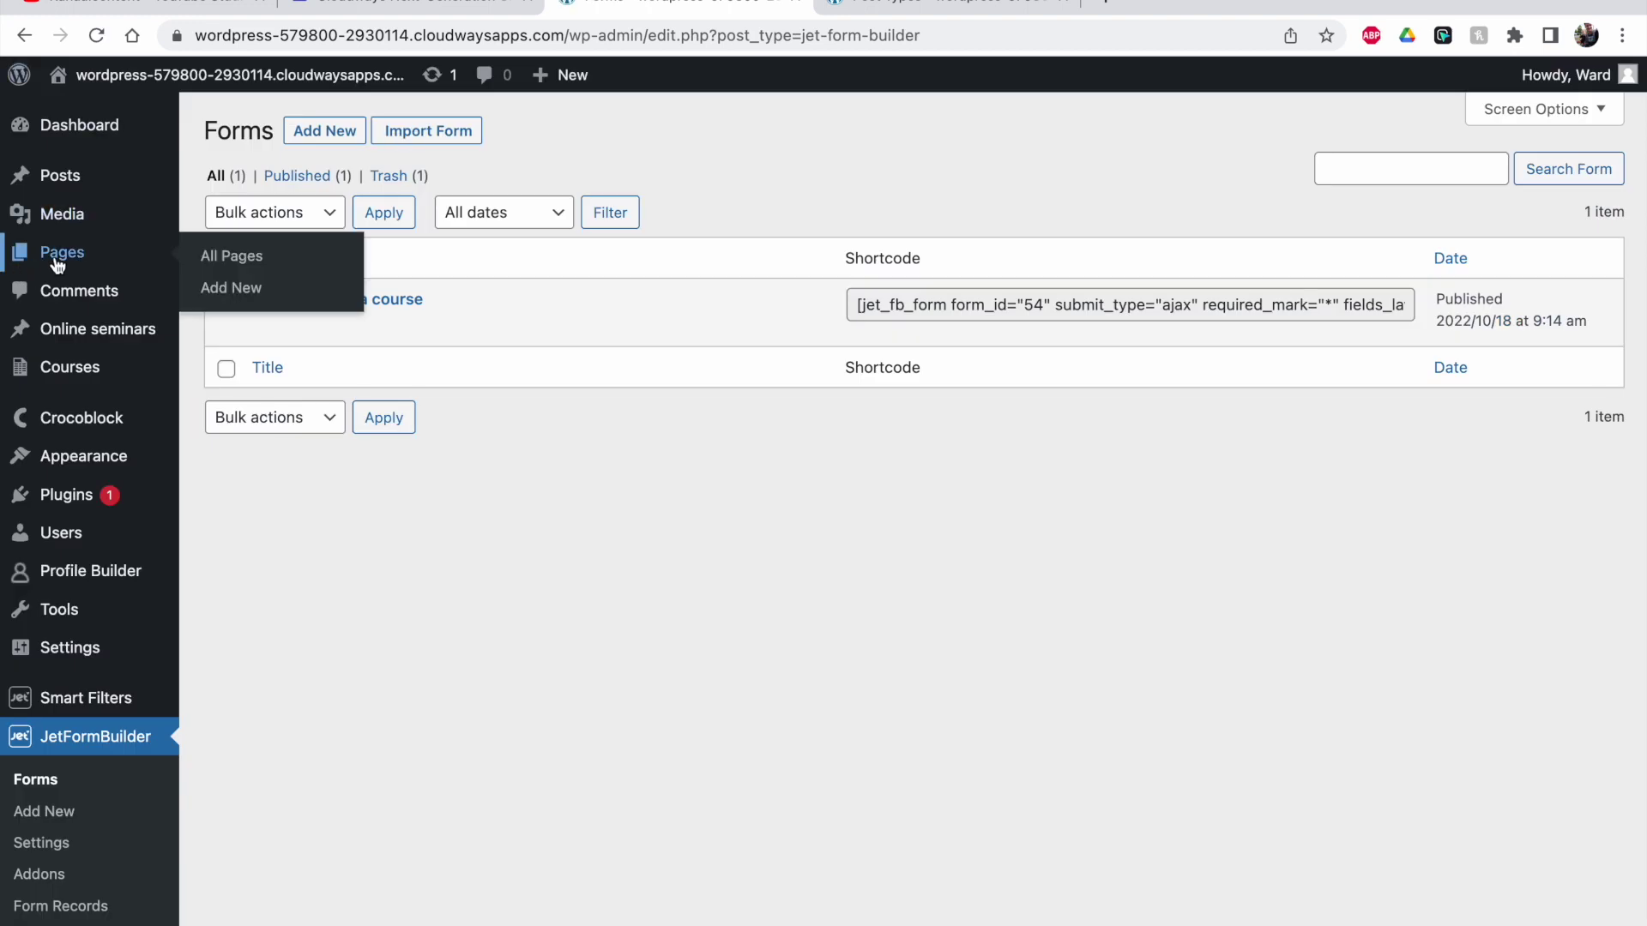
{"action": "left_click", "coordinate": [62, 251]}
{"action": "left_click", "coordinate": [276, 568]}
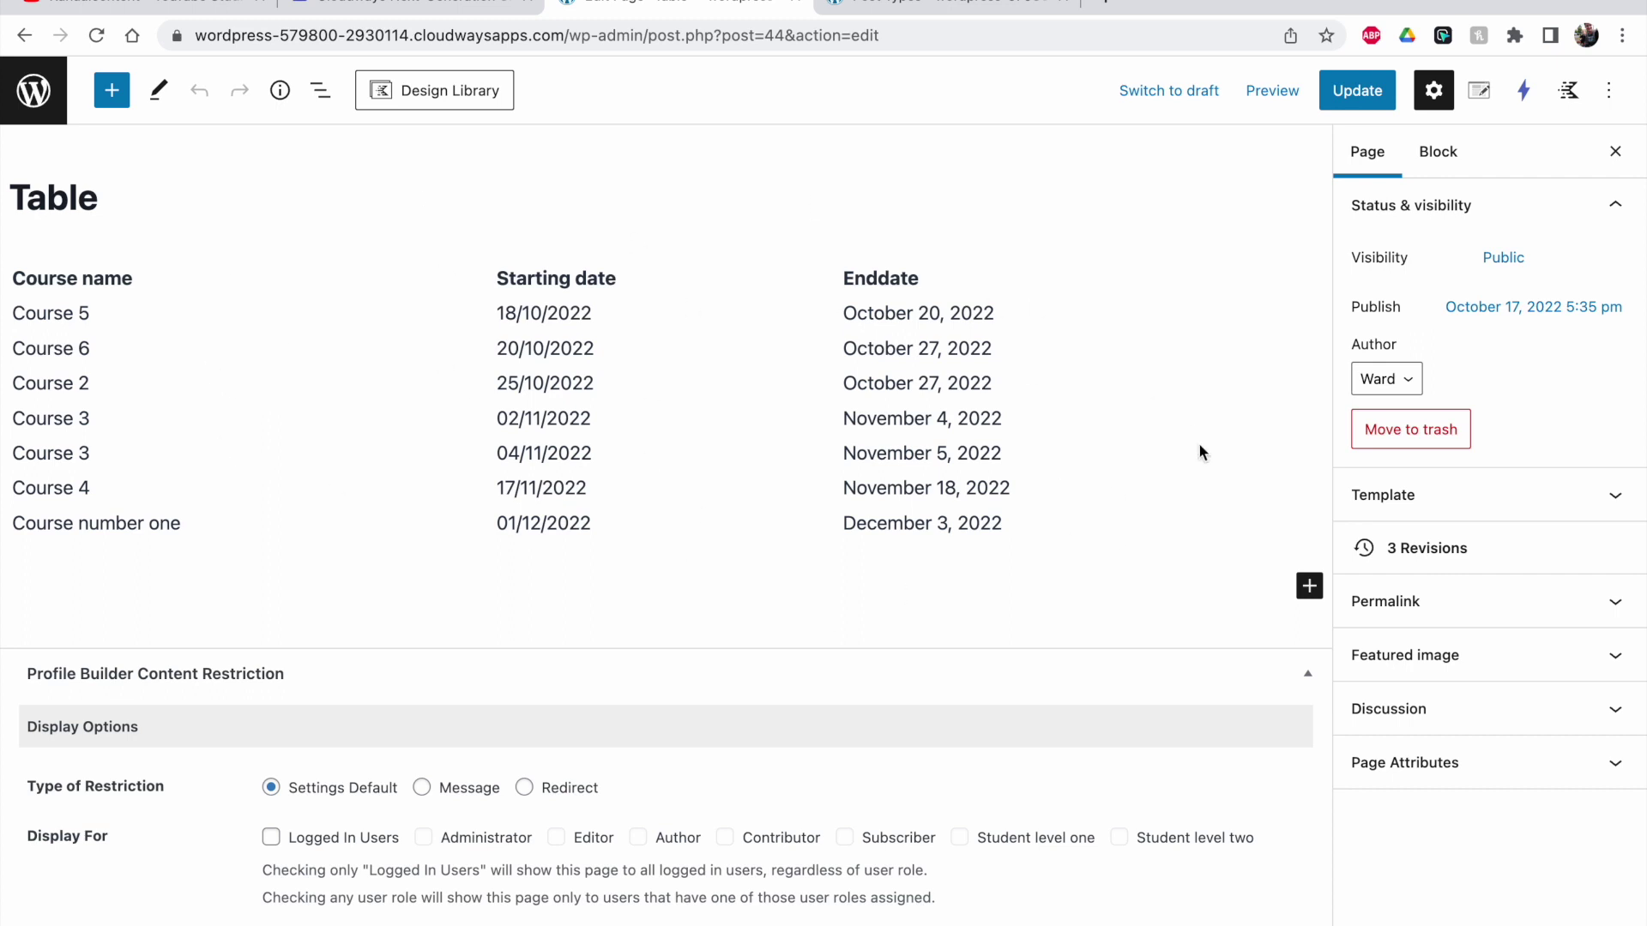
Add a single-column Row Layout block below the course table.
{"action": "left_click", "coordinate": [1309, 588]}
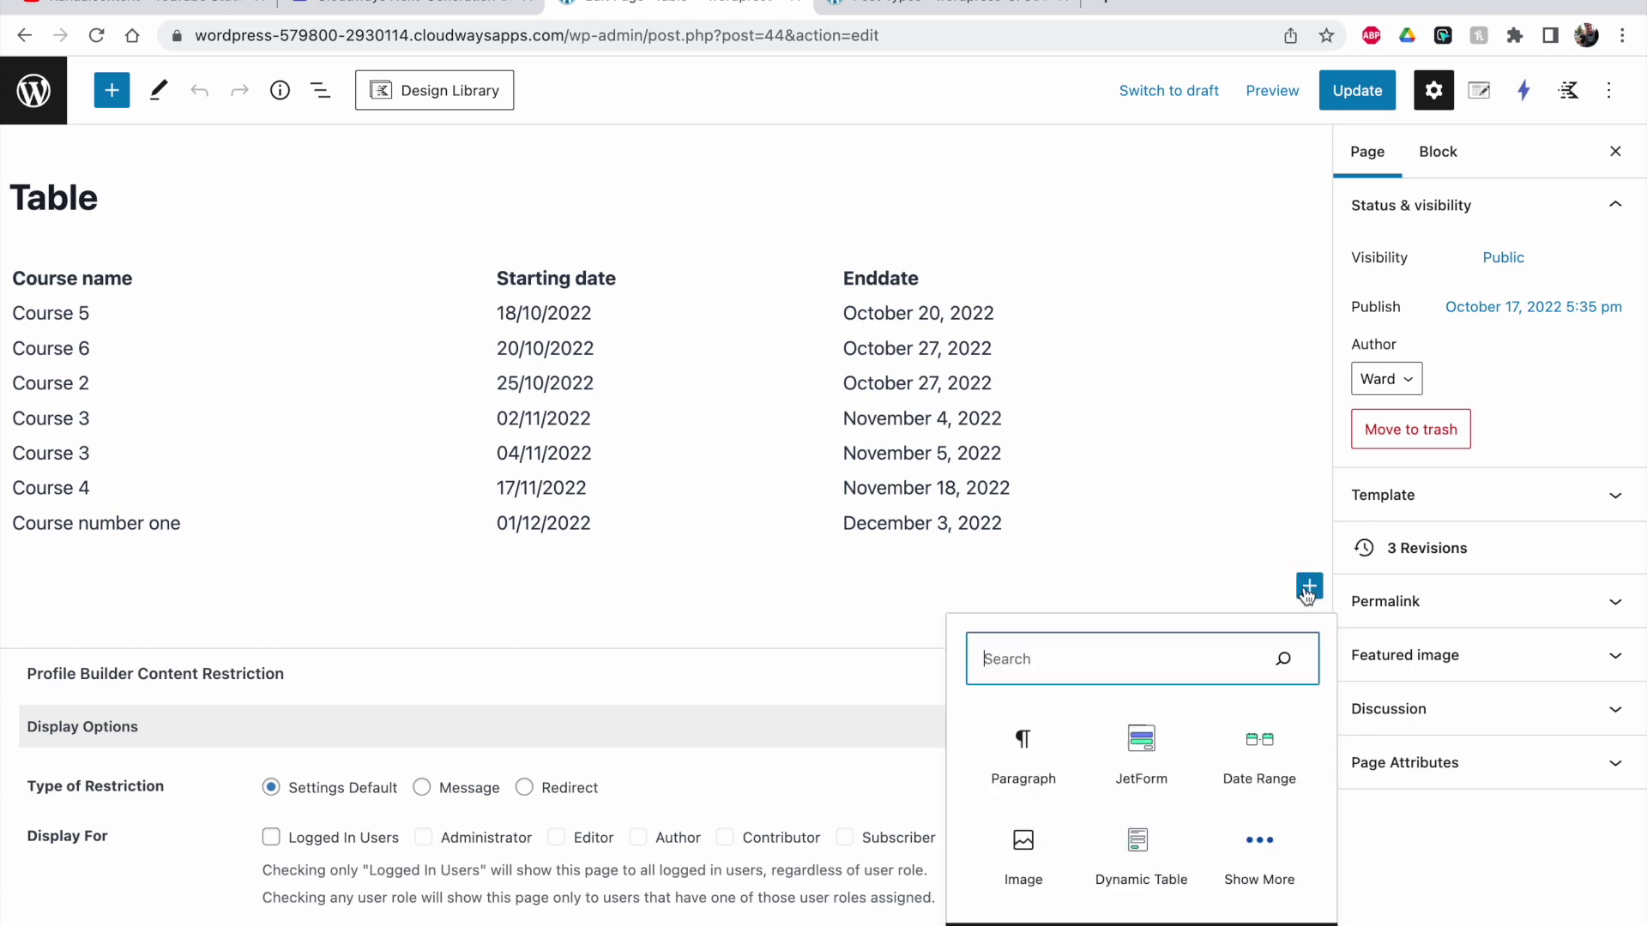
{"action": "type", "text": "row"}
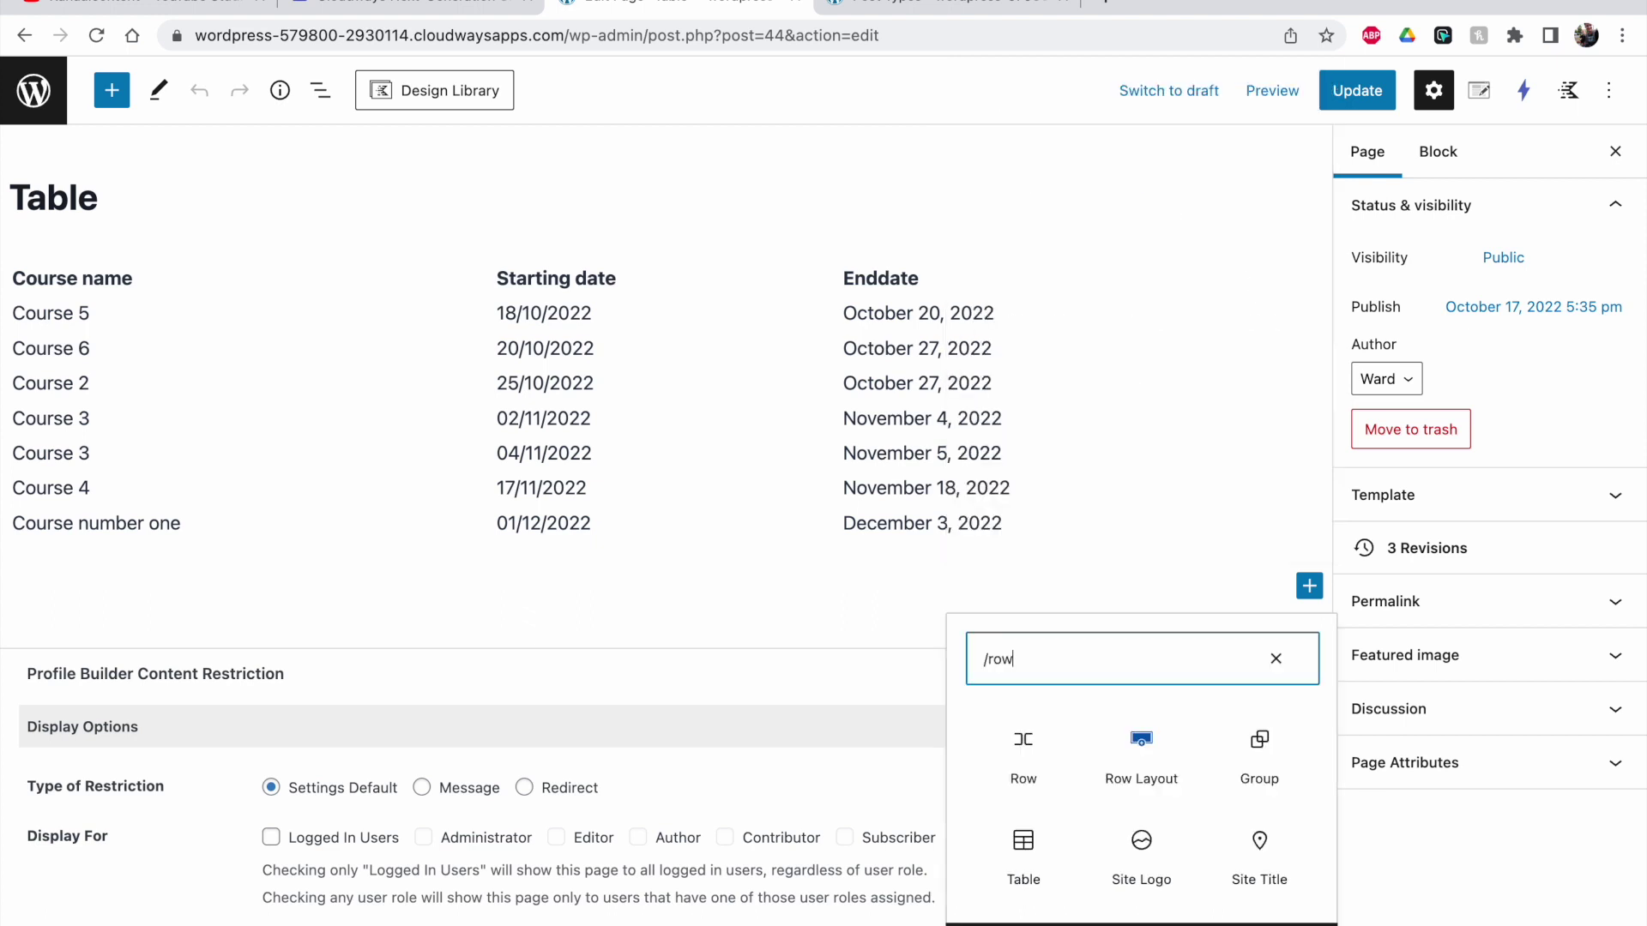
{"action": "left_click", "coordinate": [1145, 768]}
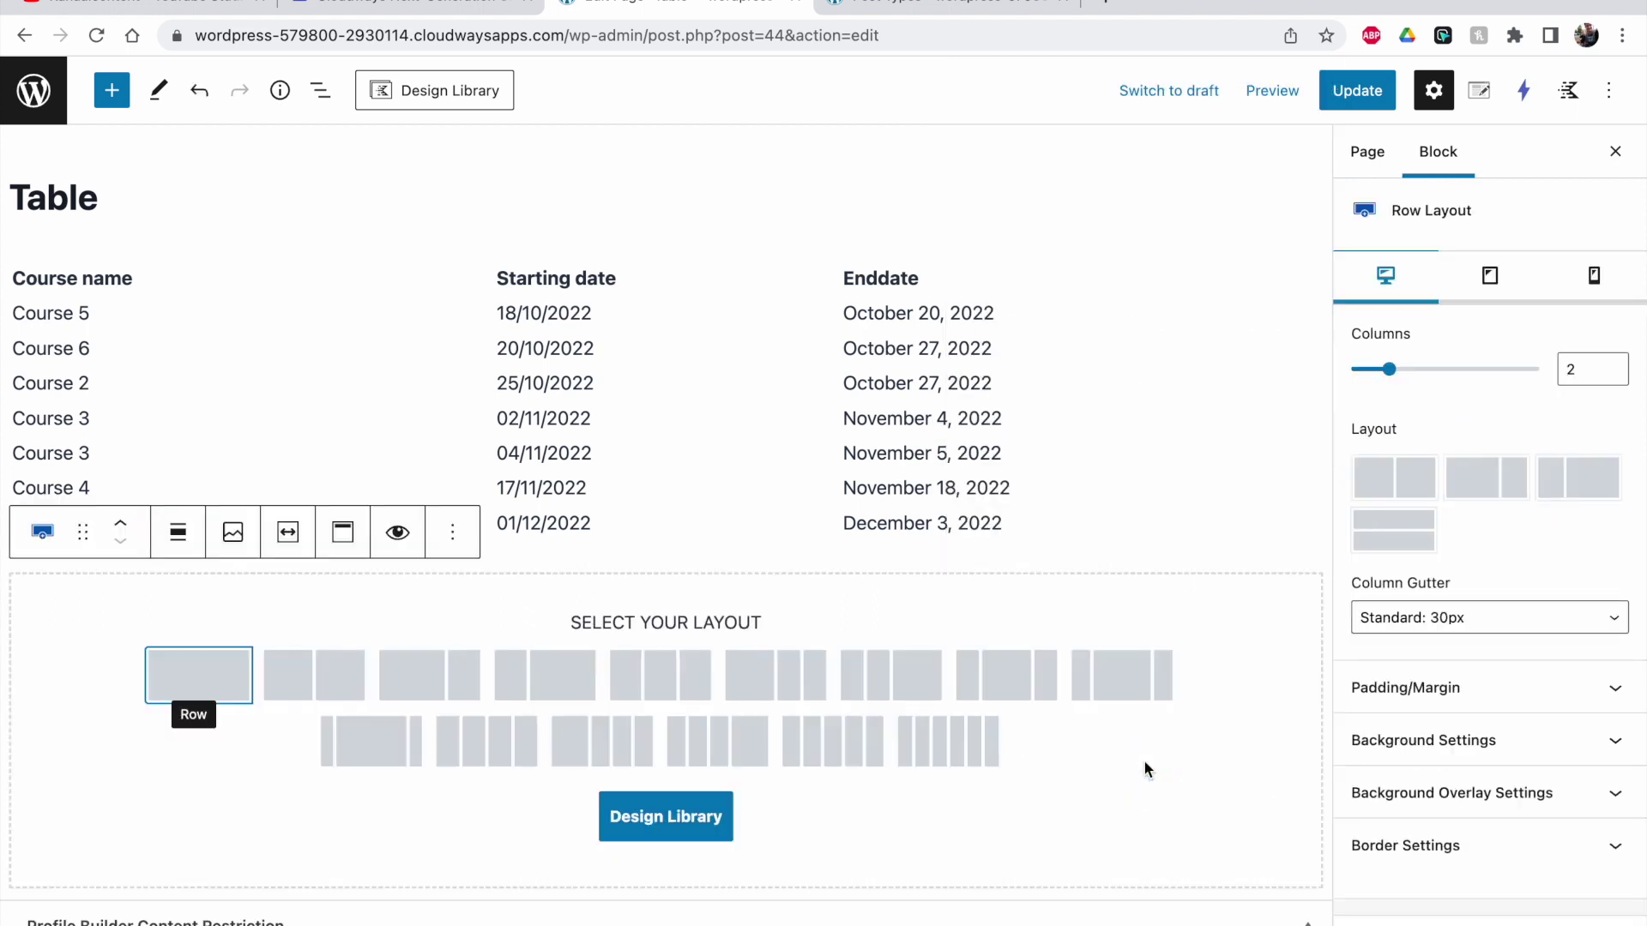
{"action": "left_click", "coordinate": [227, 675]}
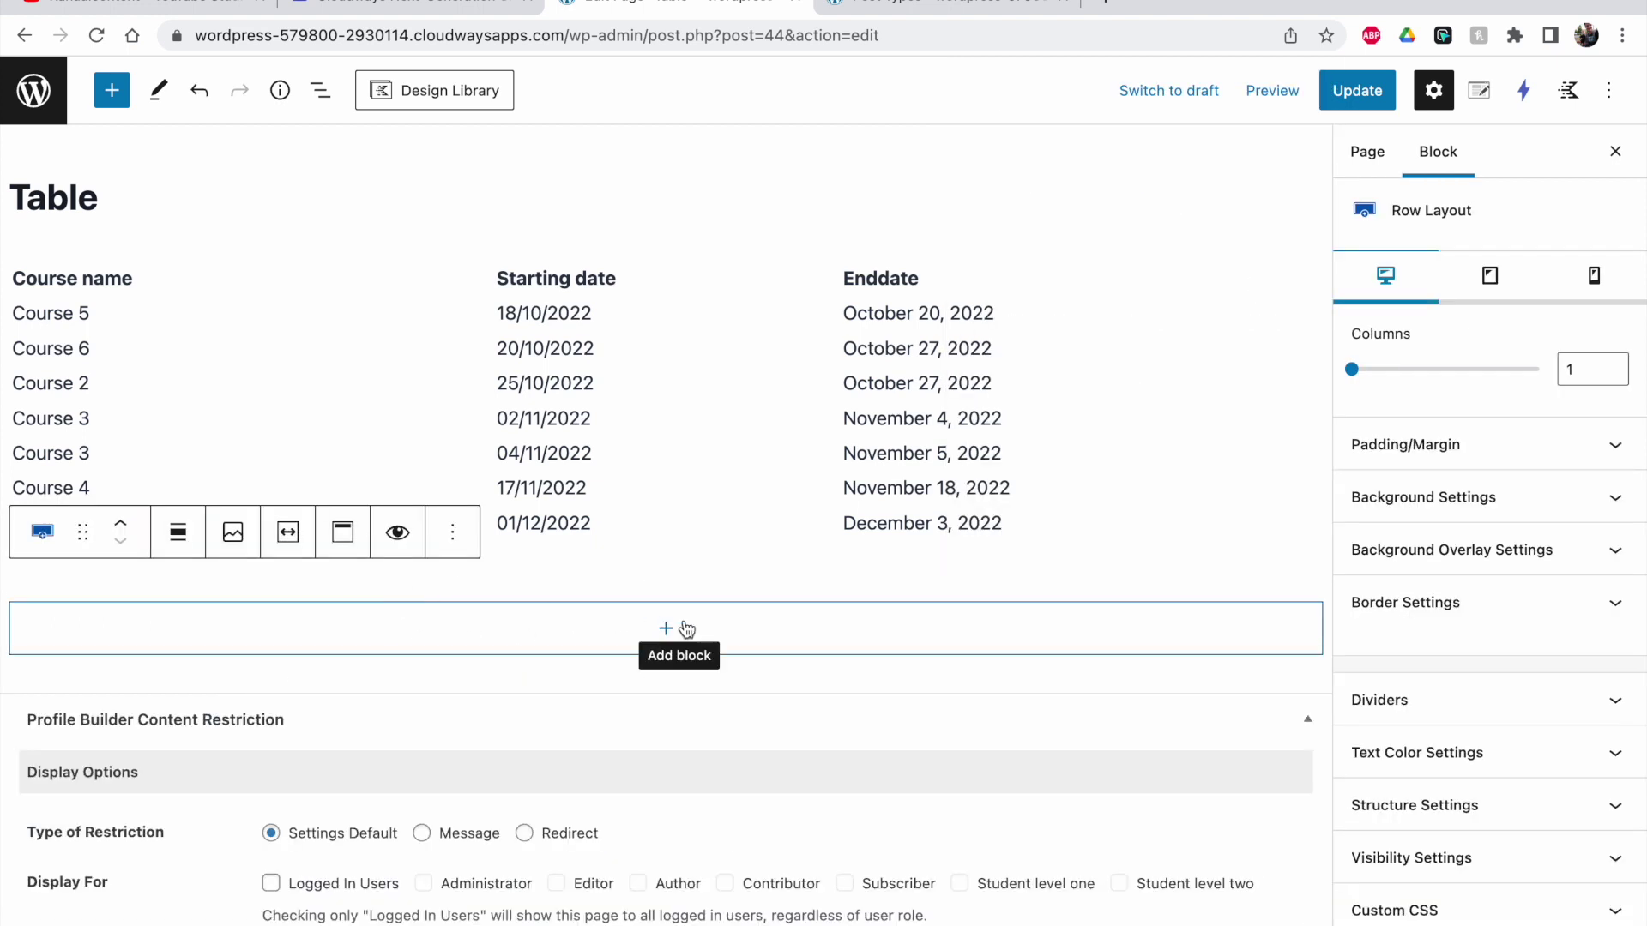
Turn on Hide from Loggedout Users in the row's Visibility Settings.
{"action": "scroll", "coordinate": [1514, 776], "scroll_direction": "down", "scroll_amount": 2}
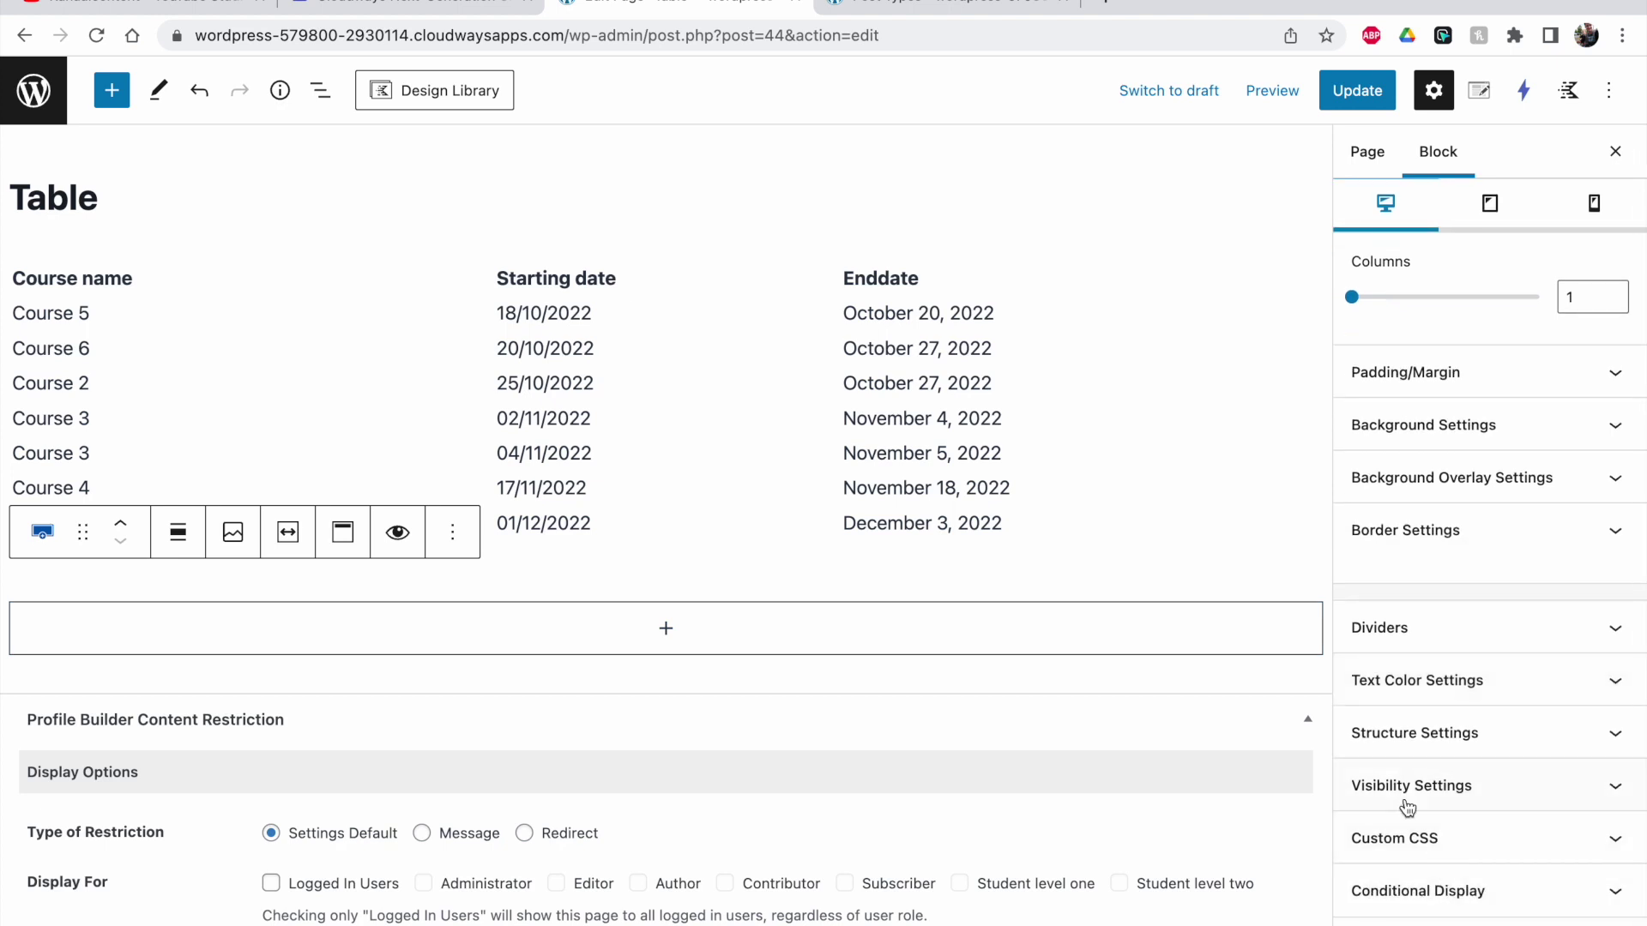
{"action": "left_click", "coordinate": [1422, 879]}
{"action": "left_click", "coordinate": [1415, 730]}
{"action": "scroll", "coordinate": [1407, 652], "scroll_direction": "down", "scroll_amount": 3}
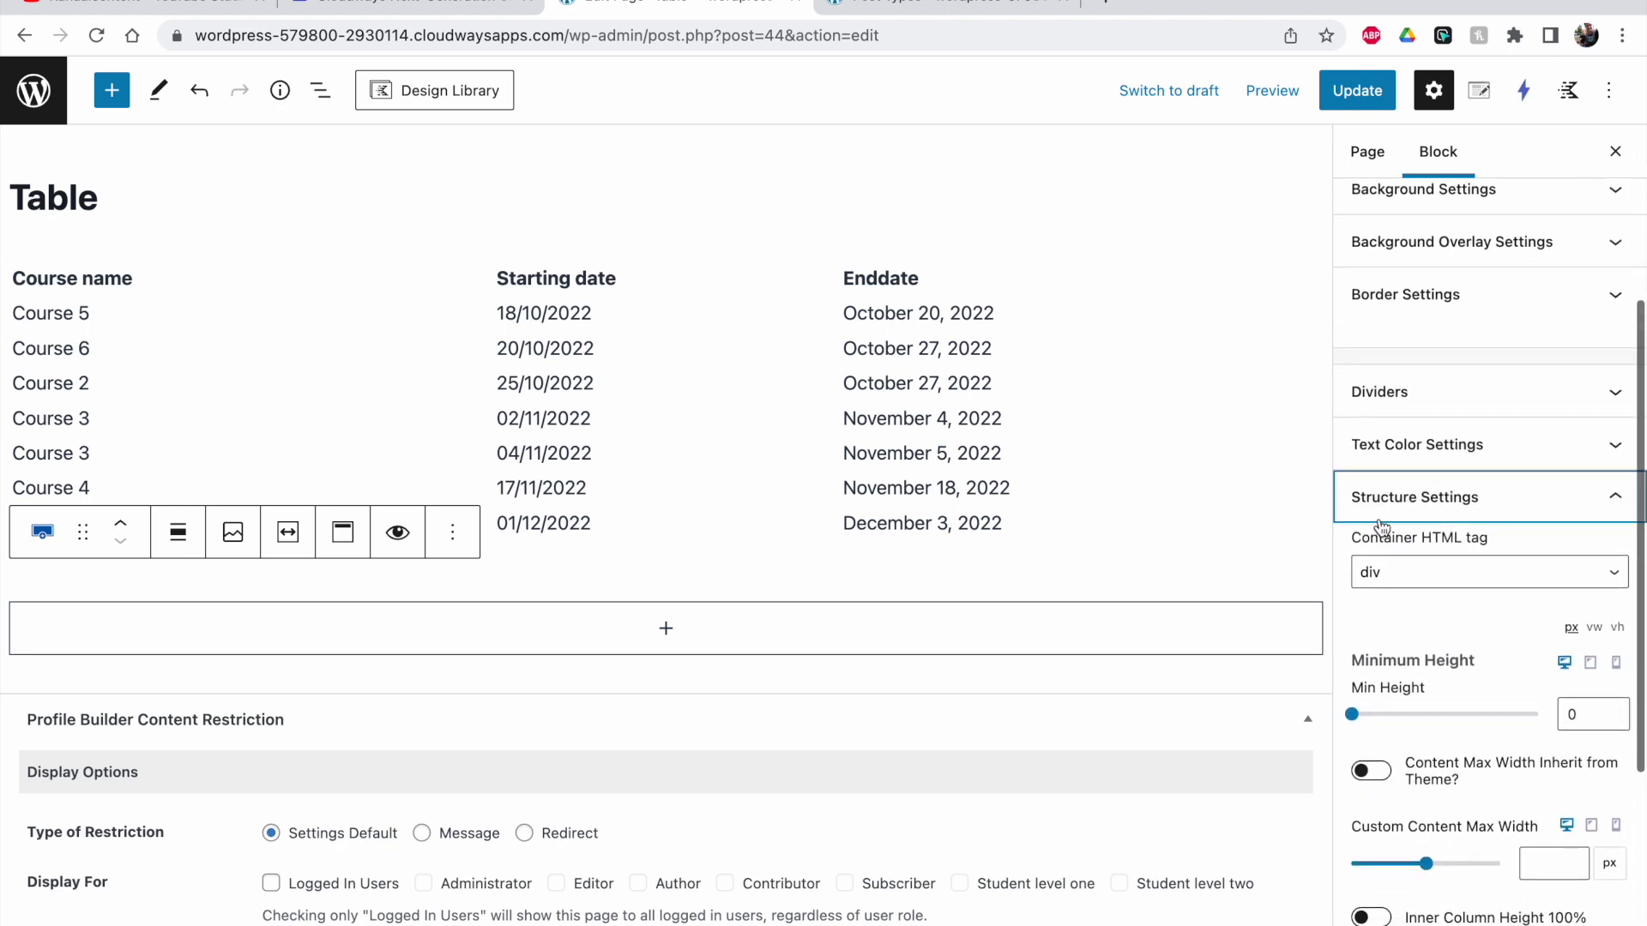
{"action": "left_click", "coordinate": [1383, 495]}
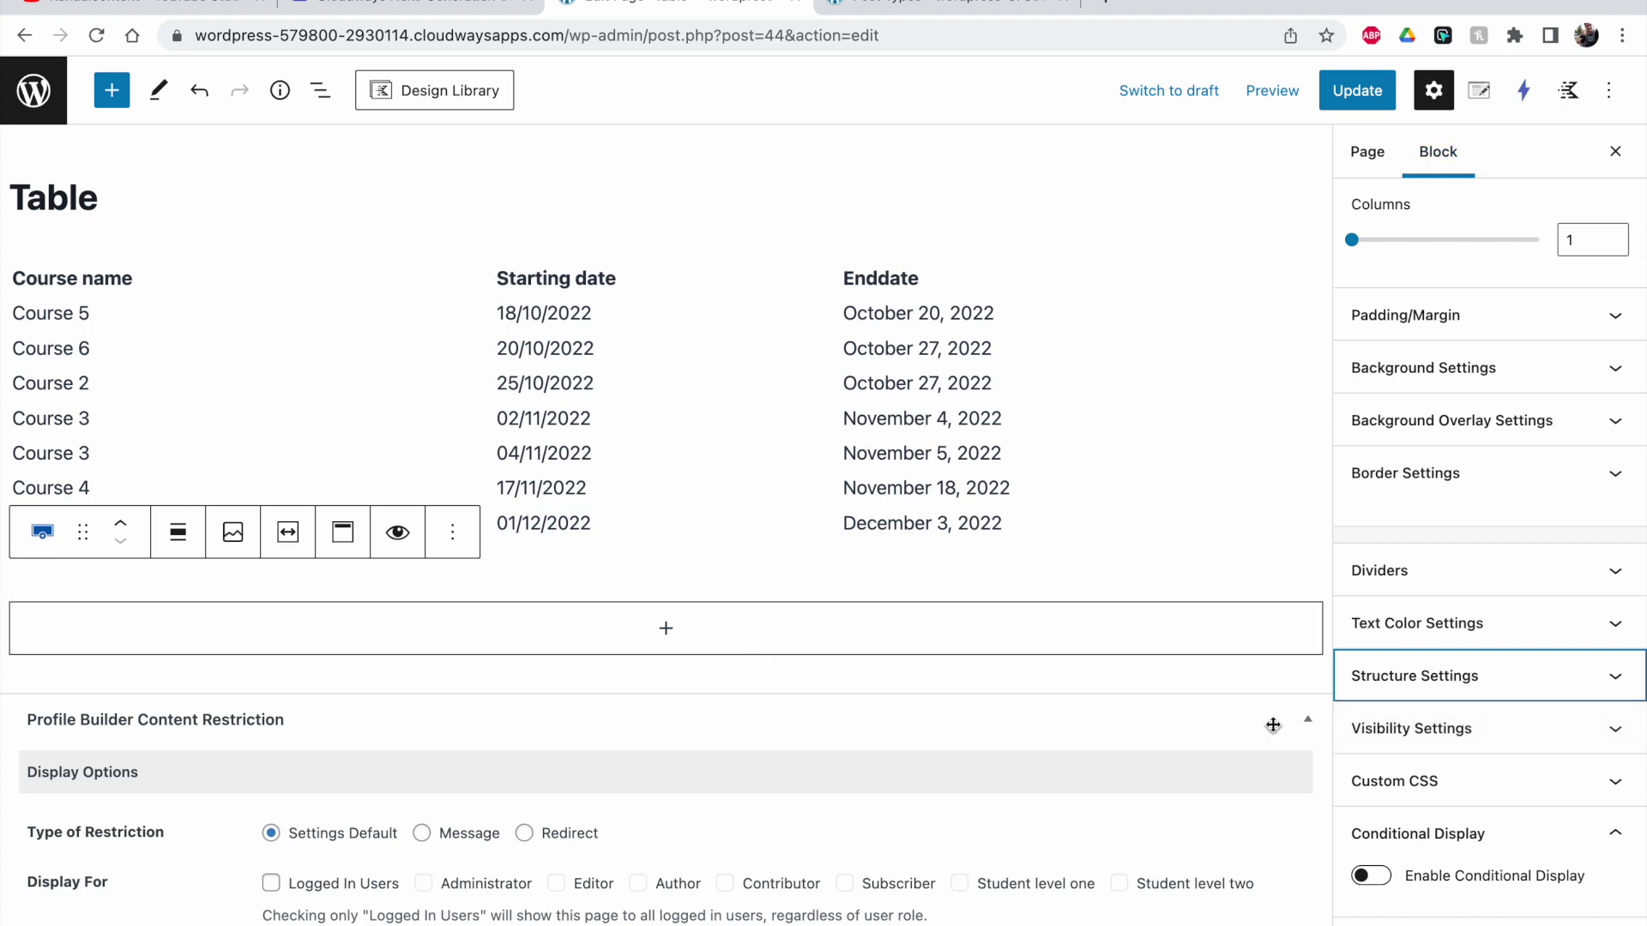
{"action": "left_click", "coordinate": [1407, 733]}
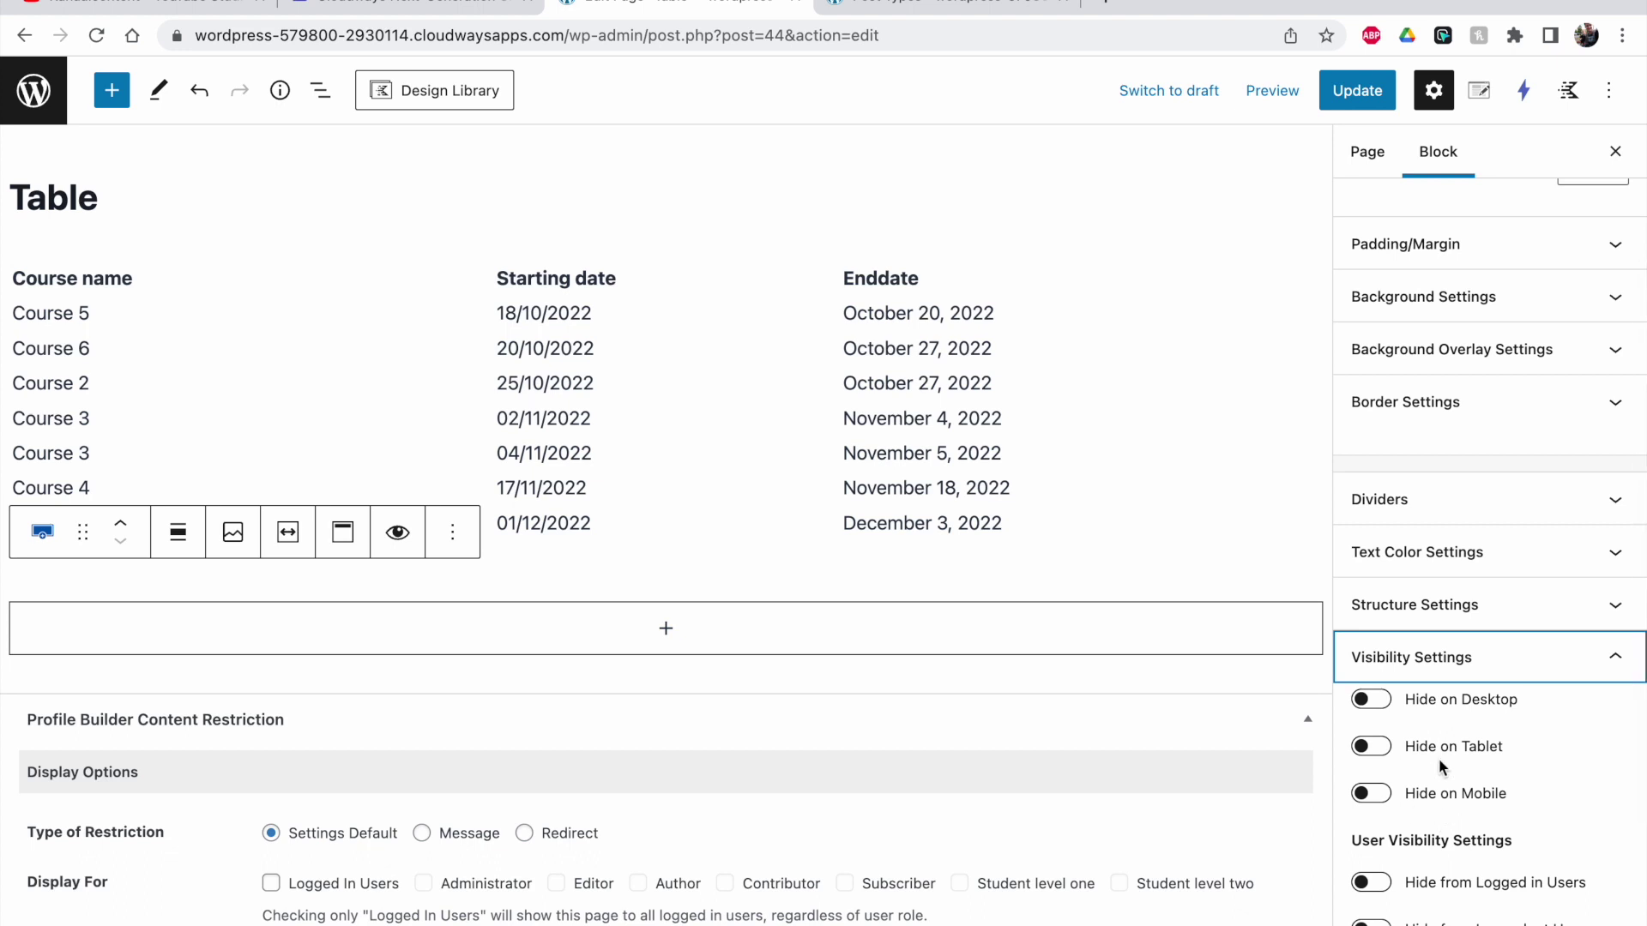
{"action": "scroll", "coordinate": [1439, 759], "scroll_direction": "down", "scroll_amount": 3}
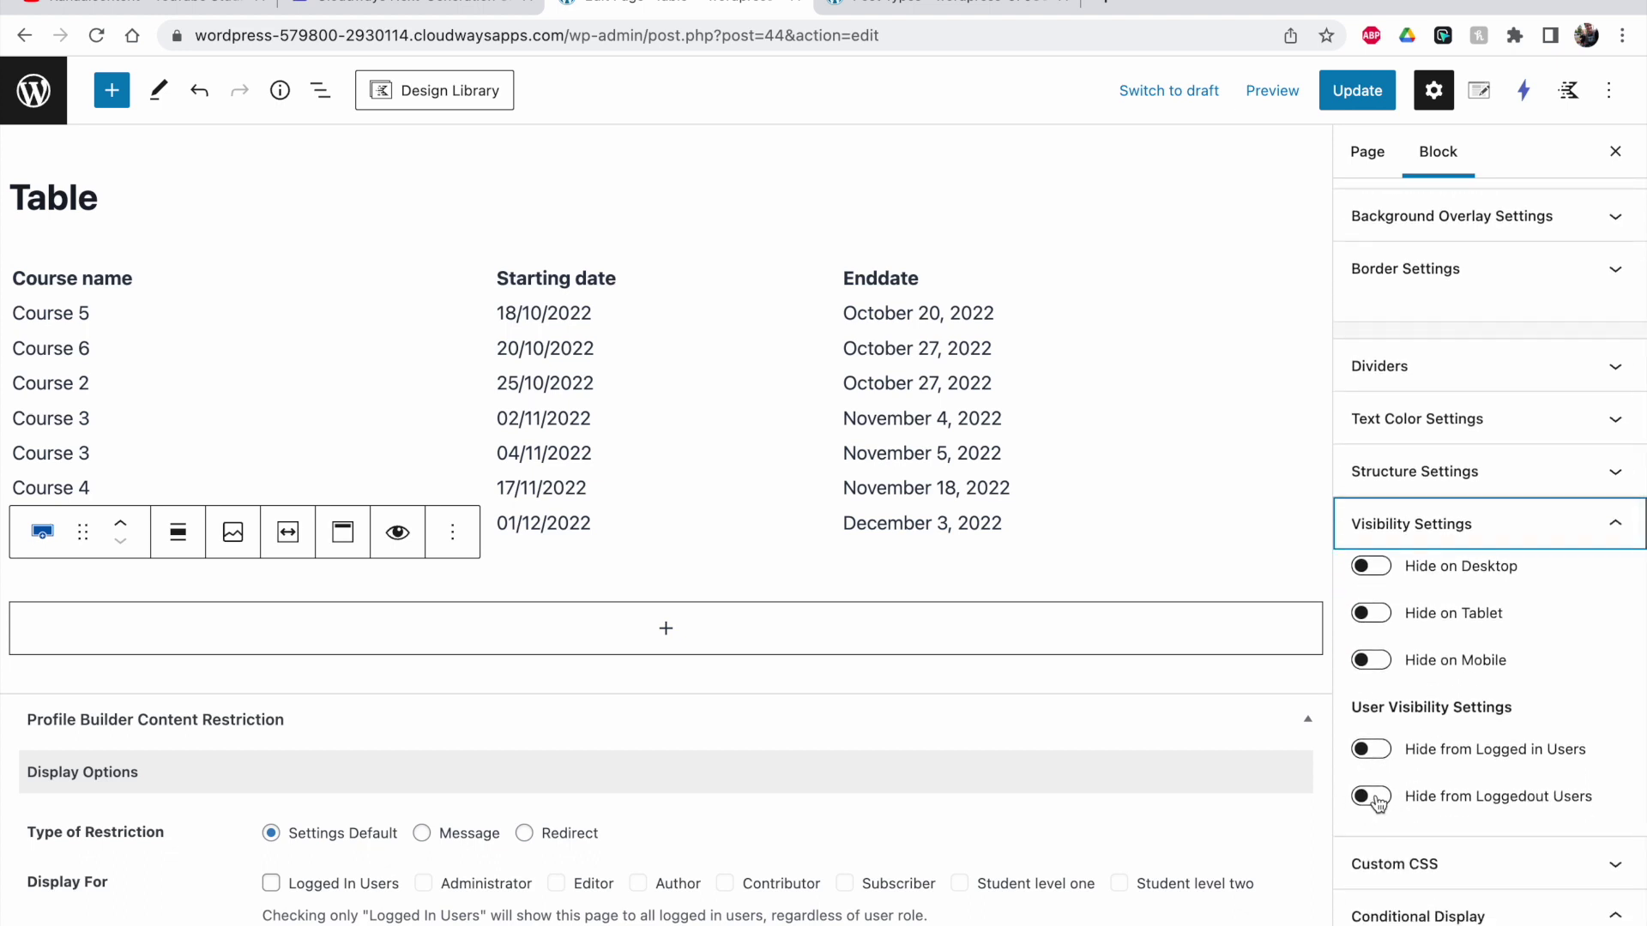
{"action": "left_click", "coordinate": [1375, 798]}
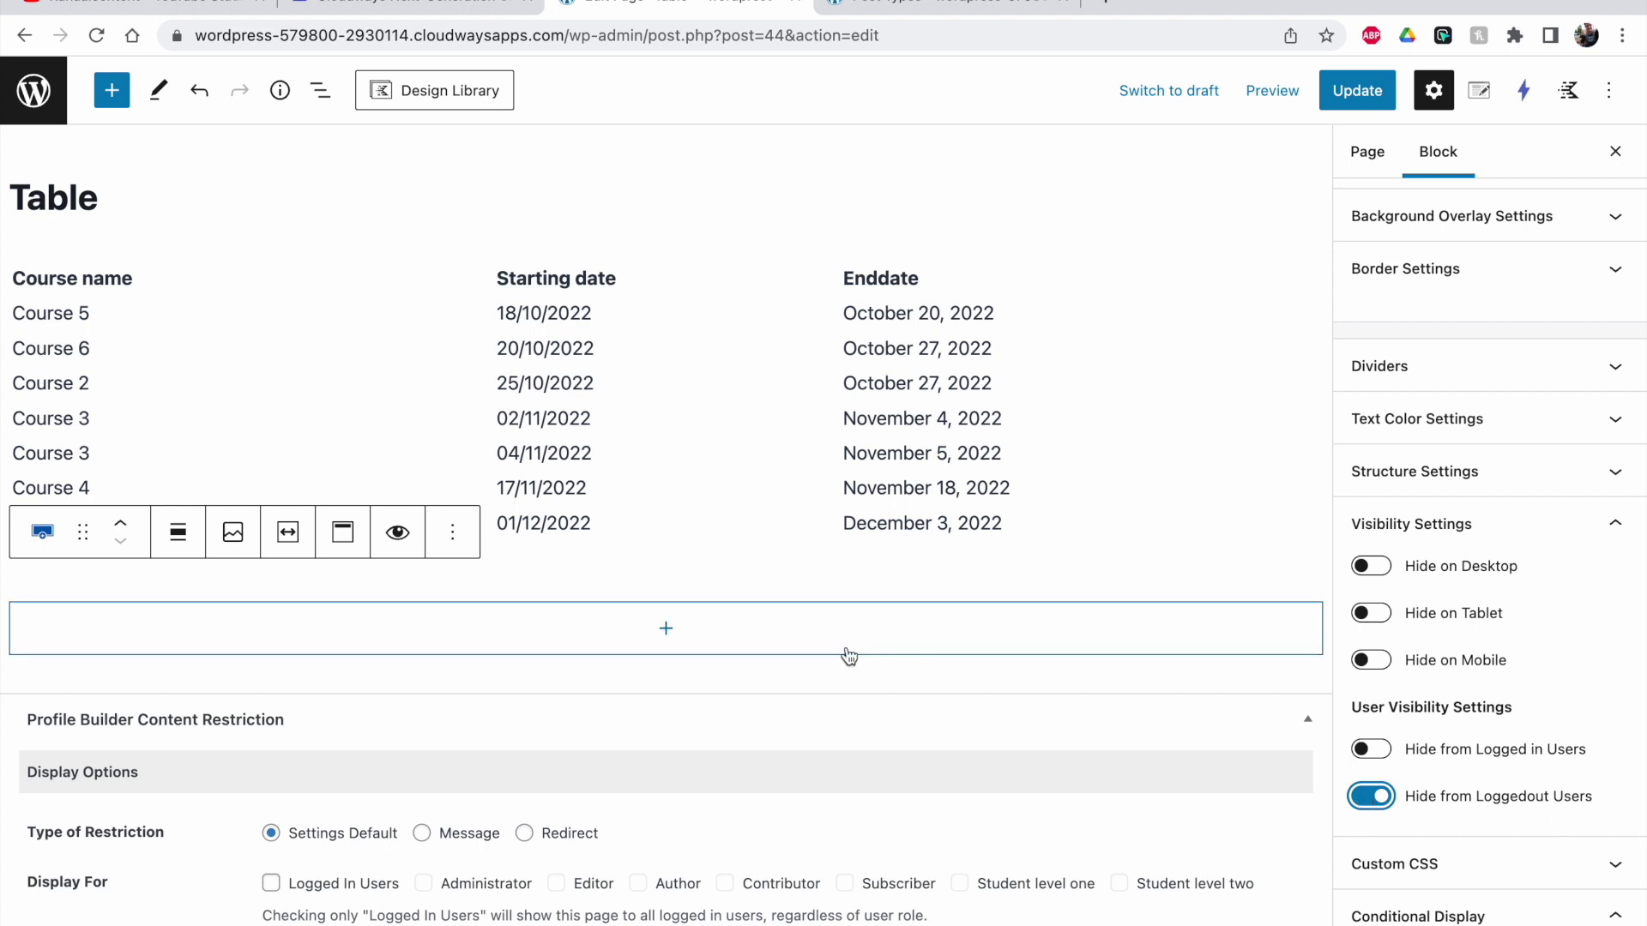
{"action": "left_click", "coordinate": [672, 626]}
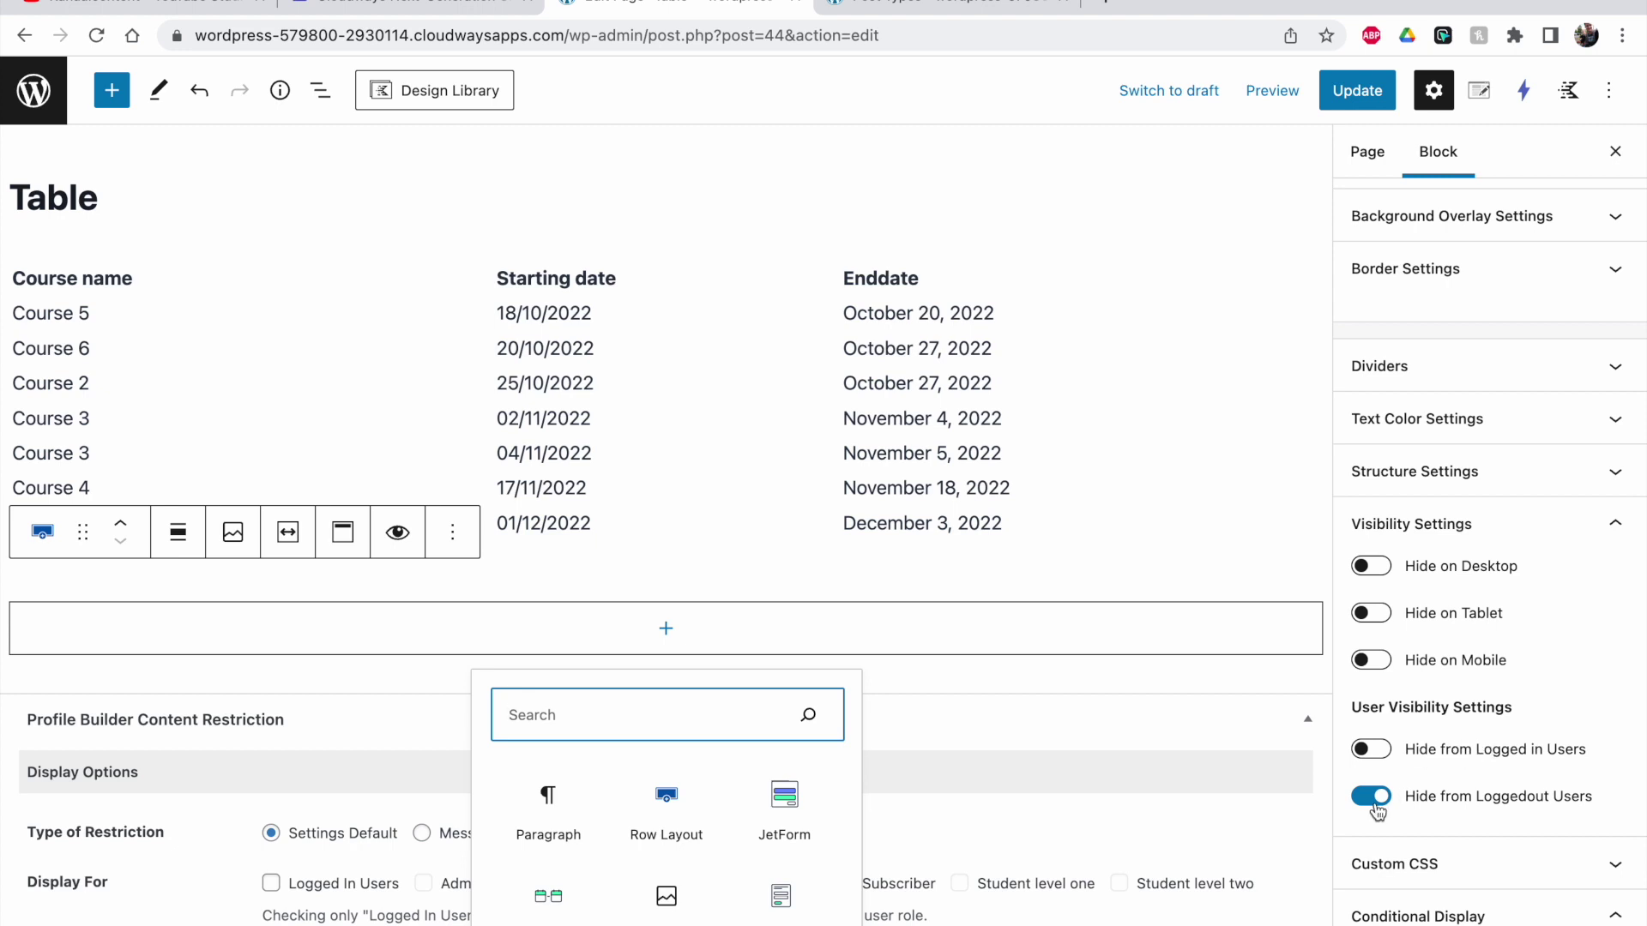
{"action": "left_click", "coordinate": [608, 613]}
Remove the empty Row Layout block below the course table.
{"action": "left_click", "coordinate": [452, 533]}
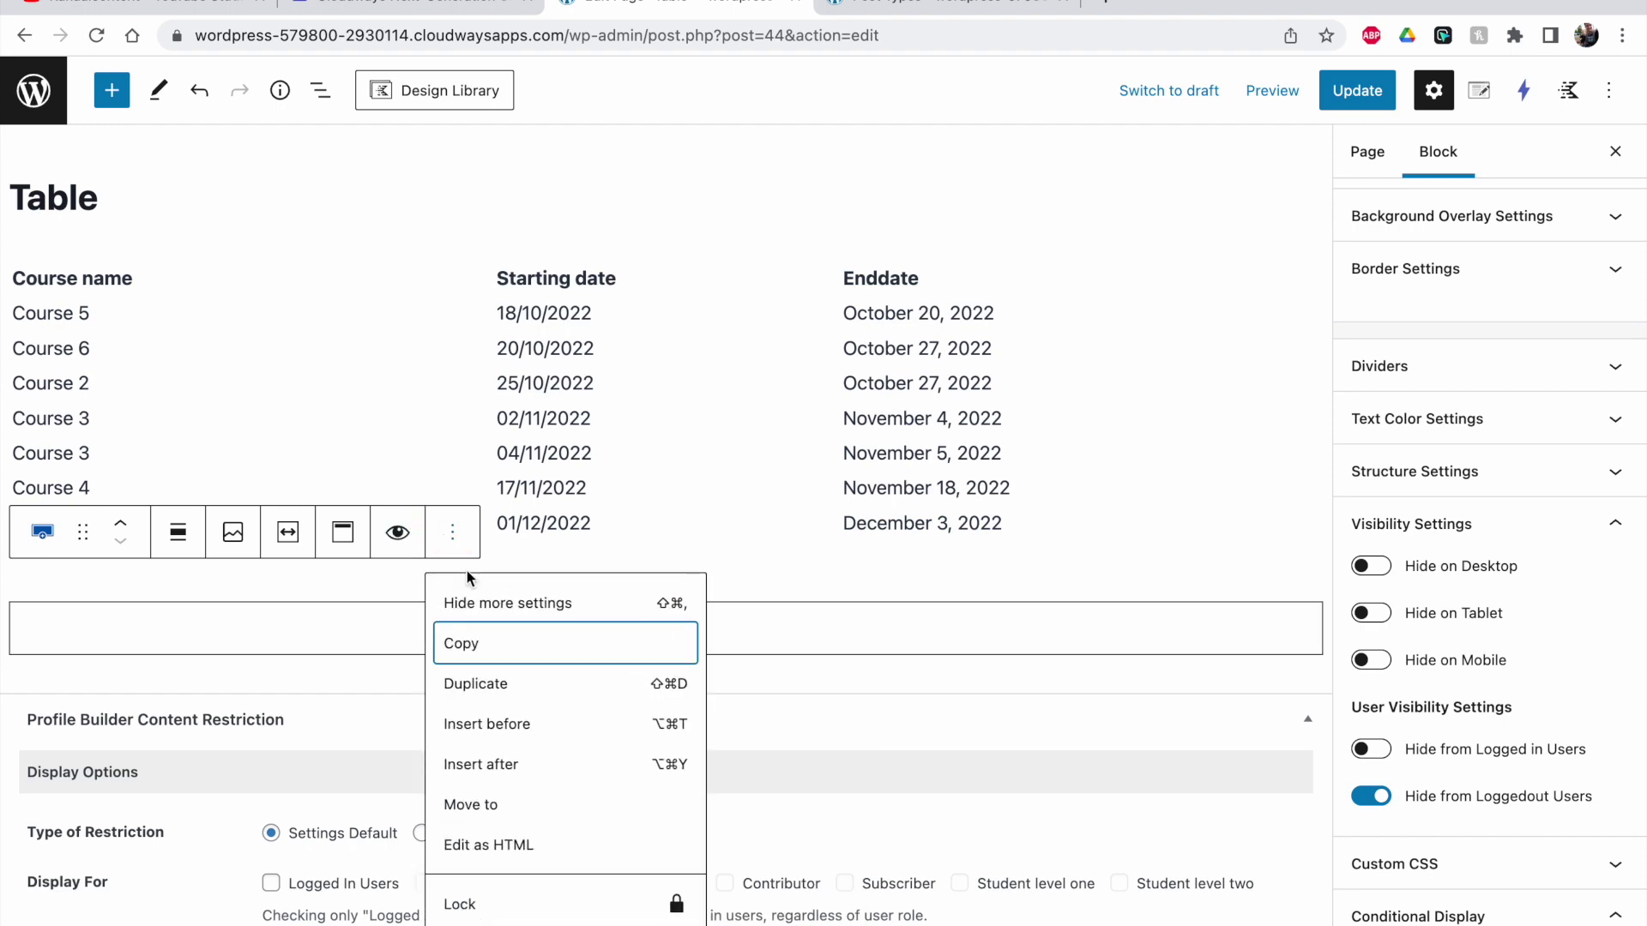
{"action": "scroll", "coordinate": [839, 862], "scroll_direction": "down", "scroll_amount": 3}
{"action": "left_click", "coordinate": [568, 884]}
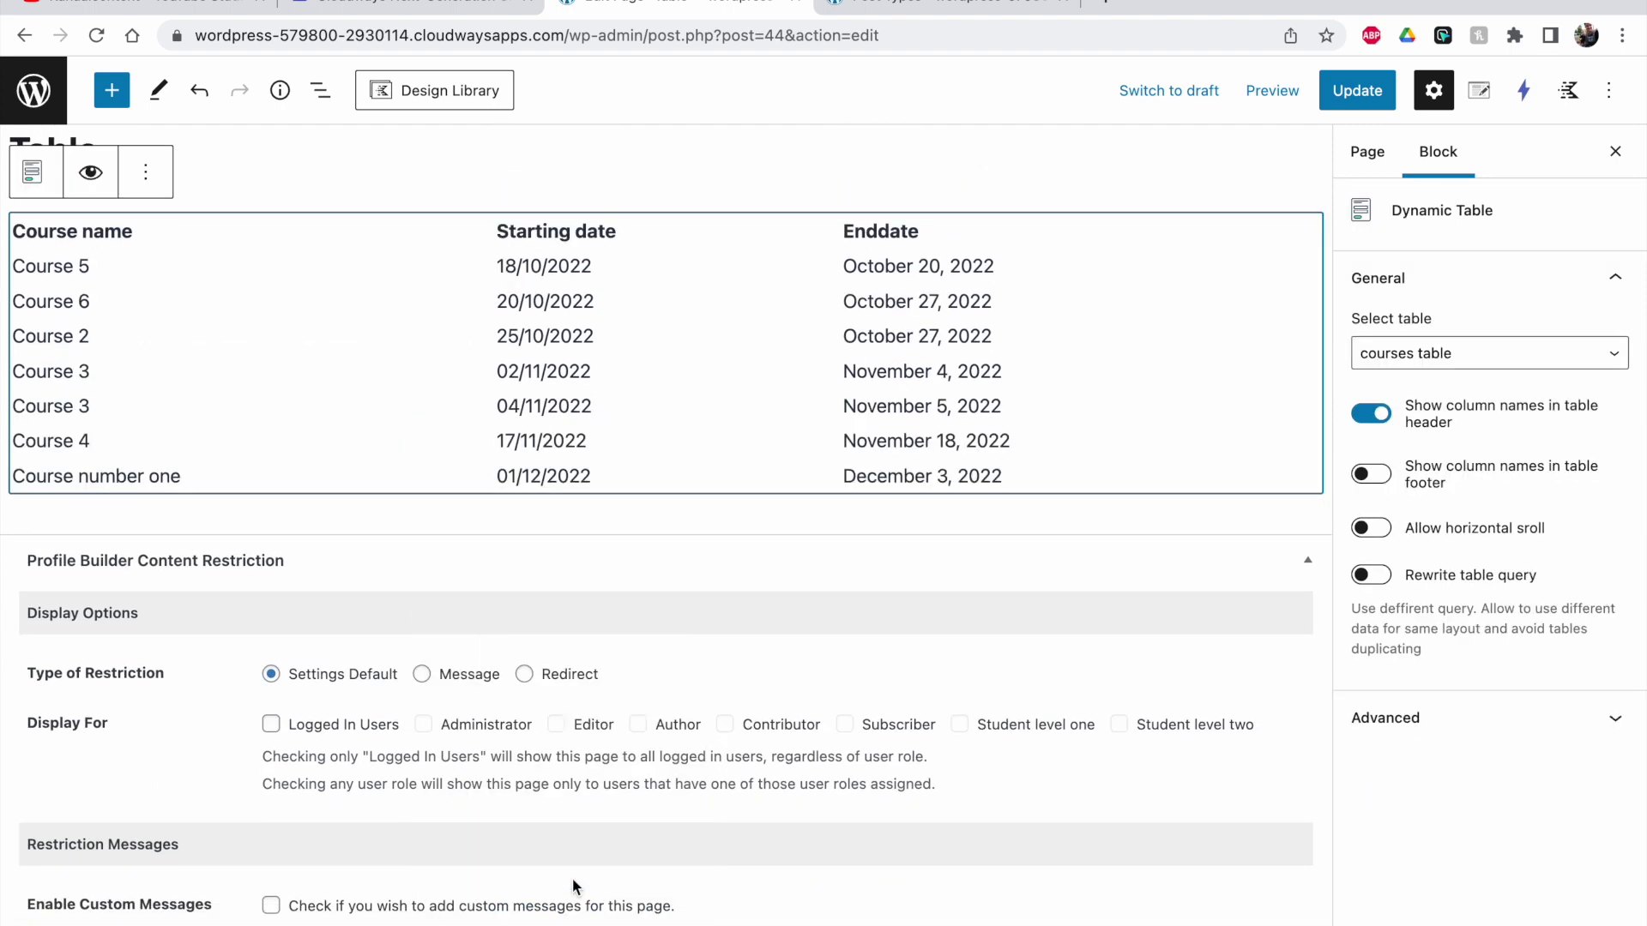
{"action": "left_click", "coordinate": [840, 528]}
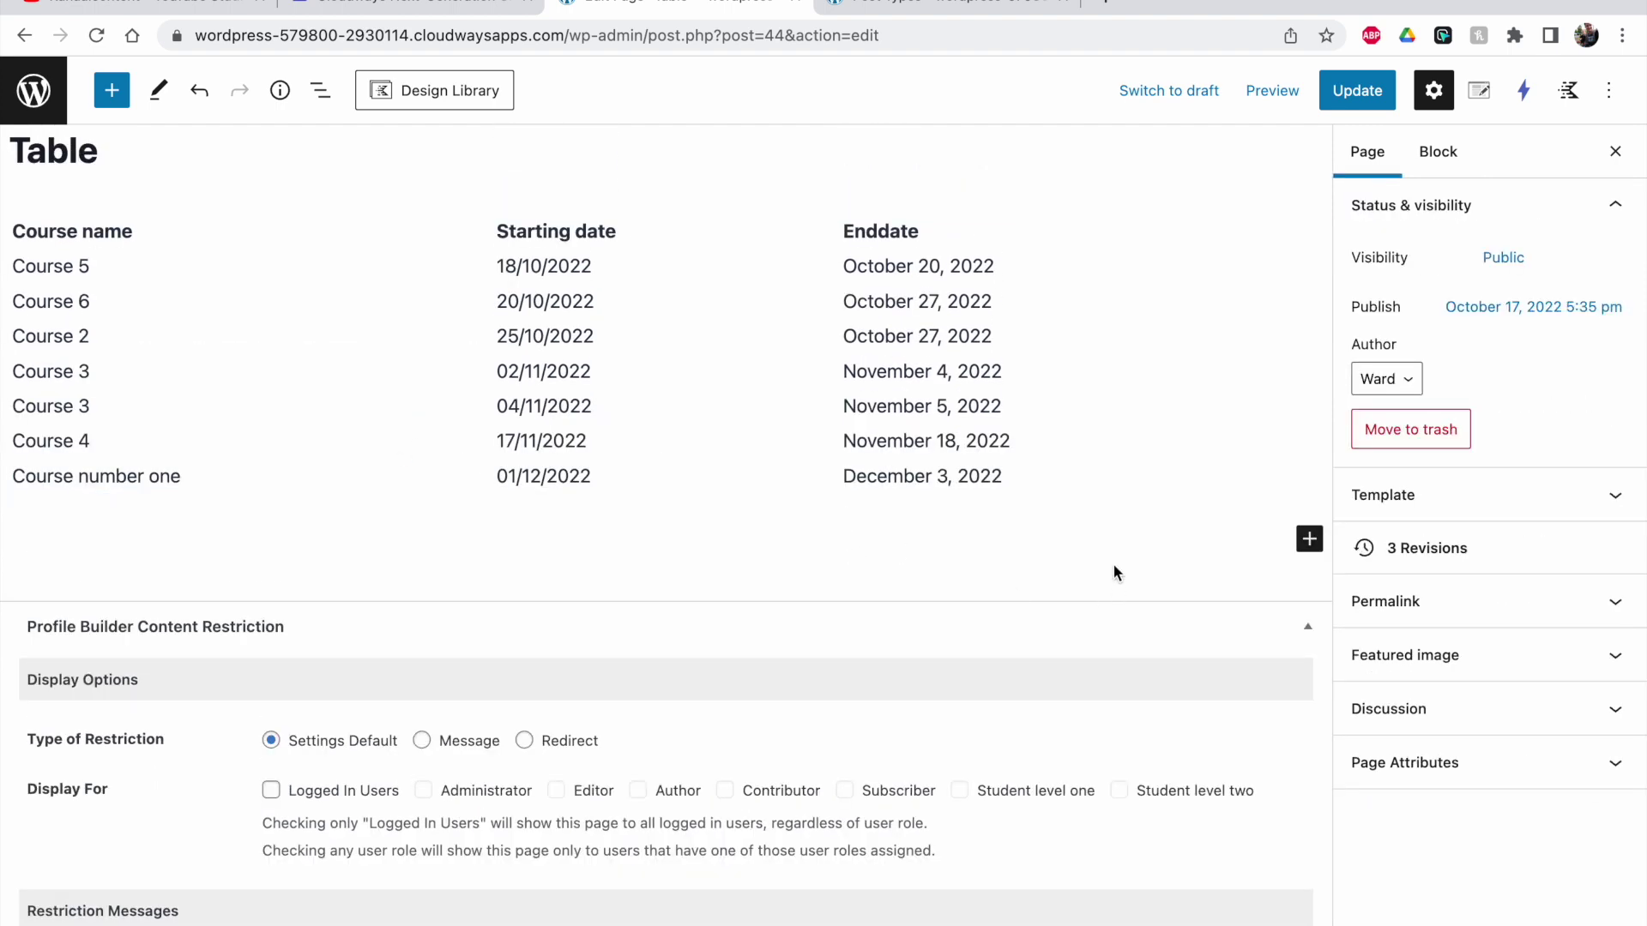
Insert a JetForm block showing 'Frontend add a course' with default layout and submit type, then update.
{"action": "left_click", "coordinate": [1309, 539]}
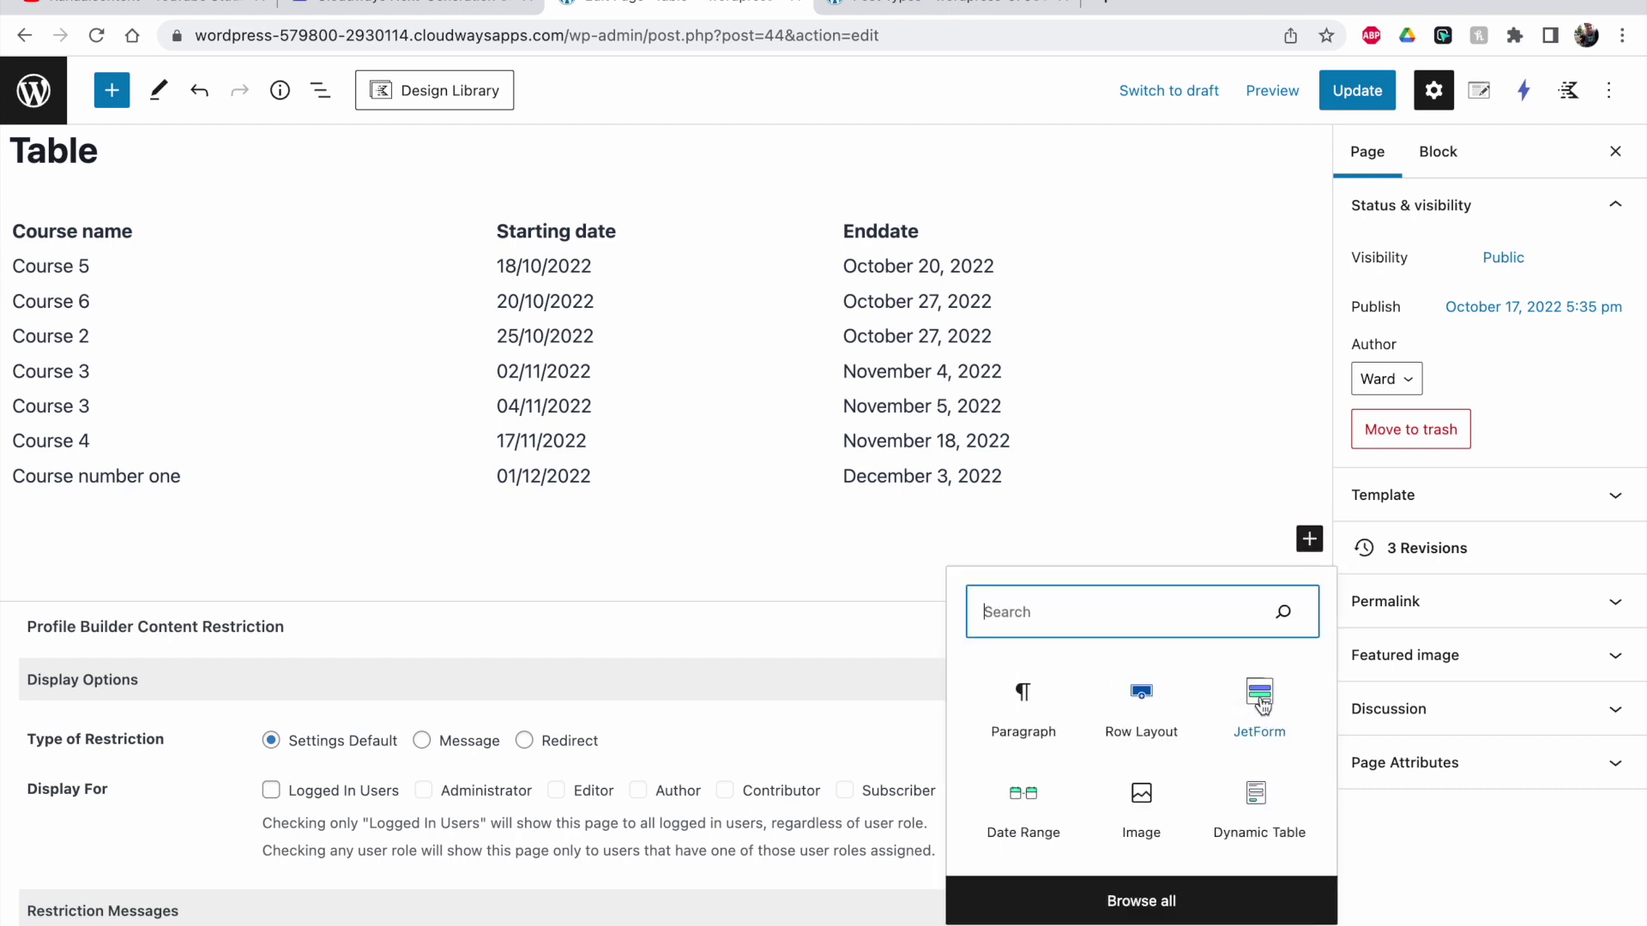
{"action": "left_click", "coordinate": [1236, 691]}
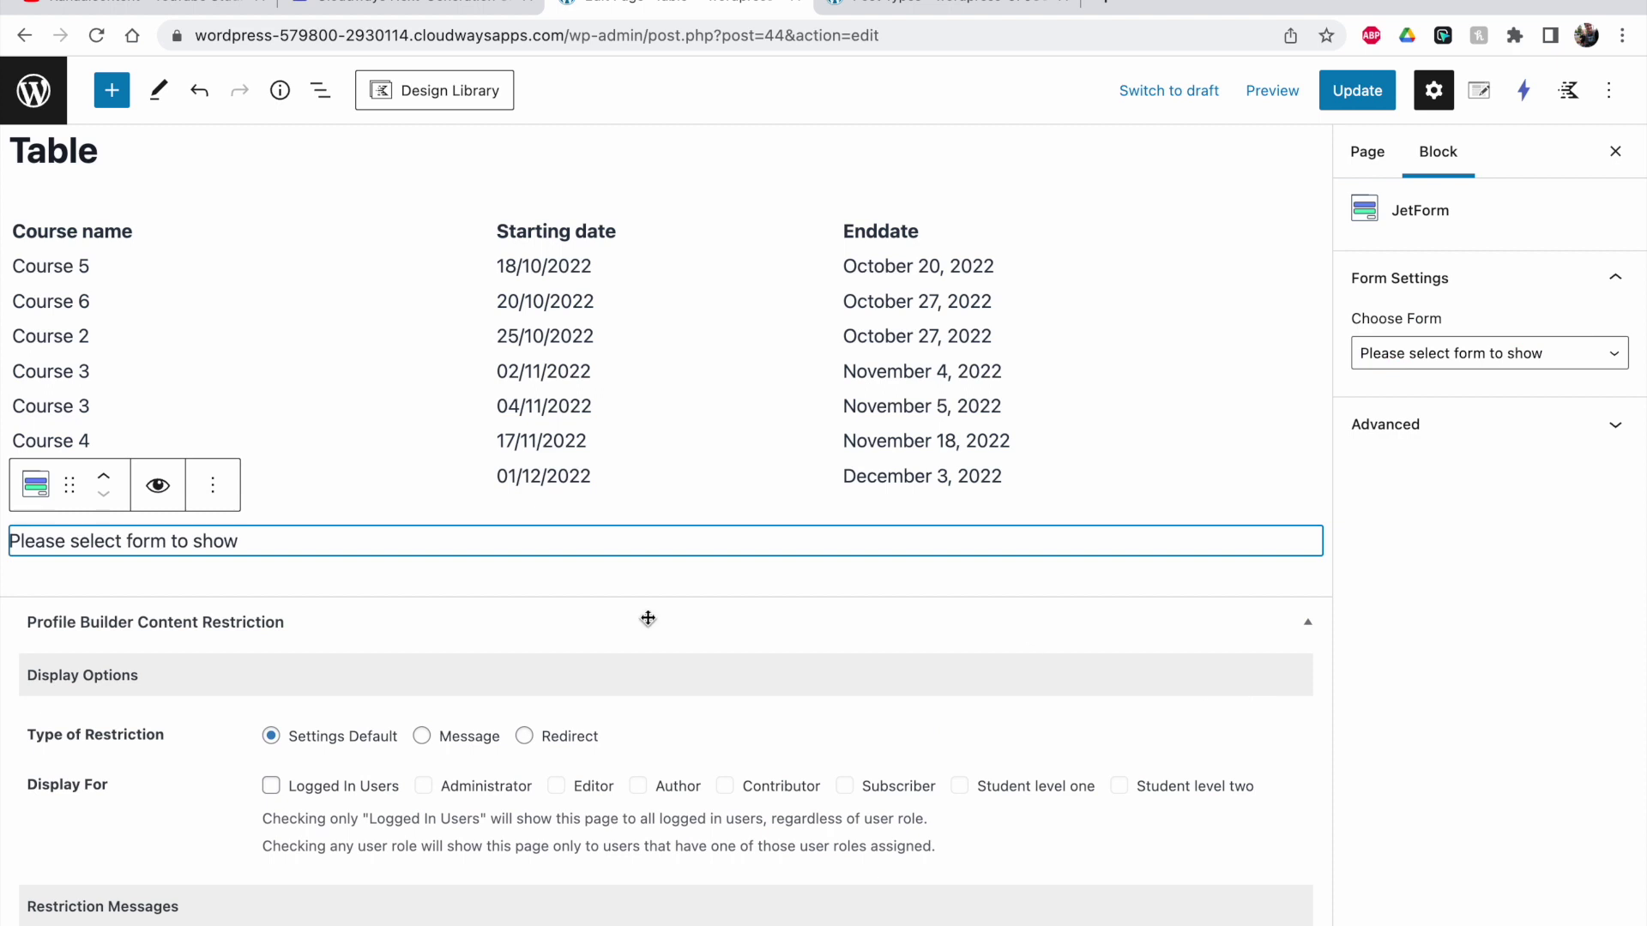
{"action": "left_click", "coordinate": [1436, 366]}
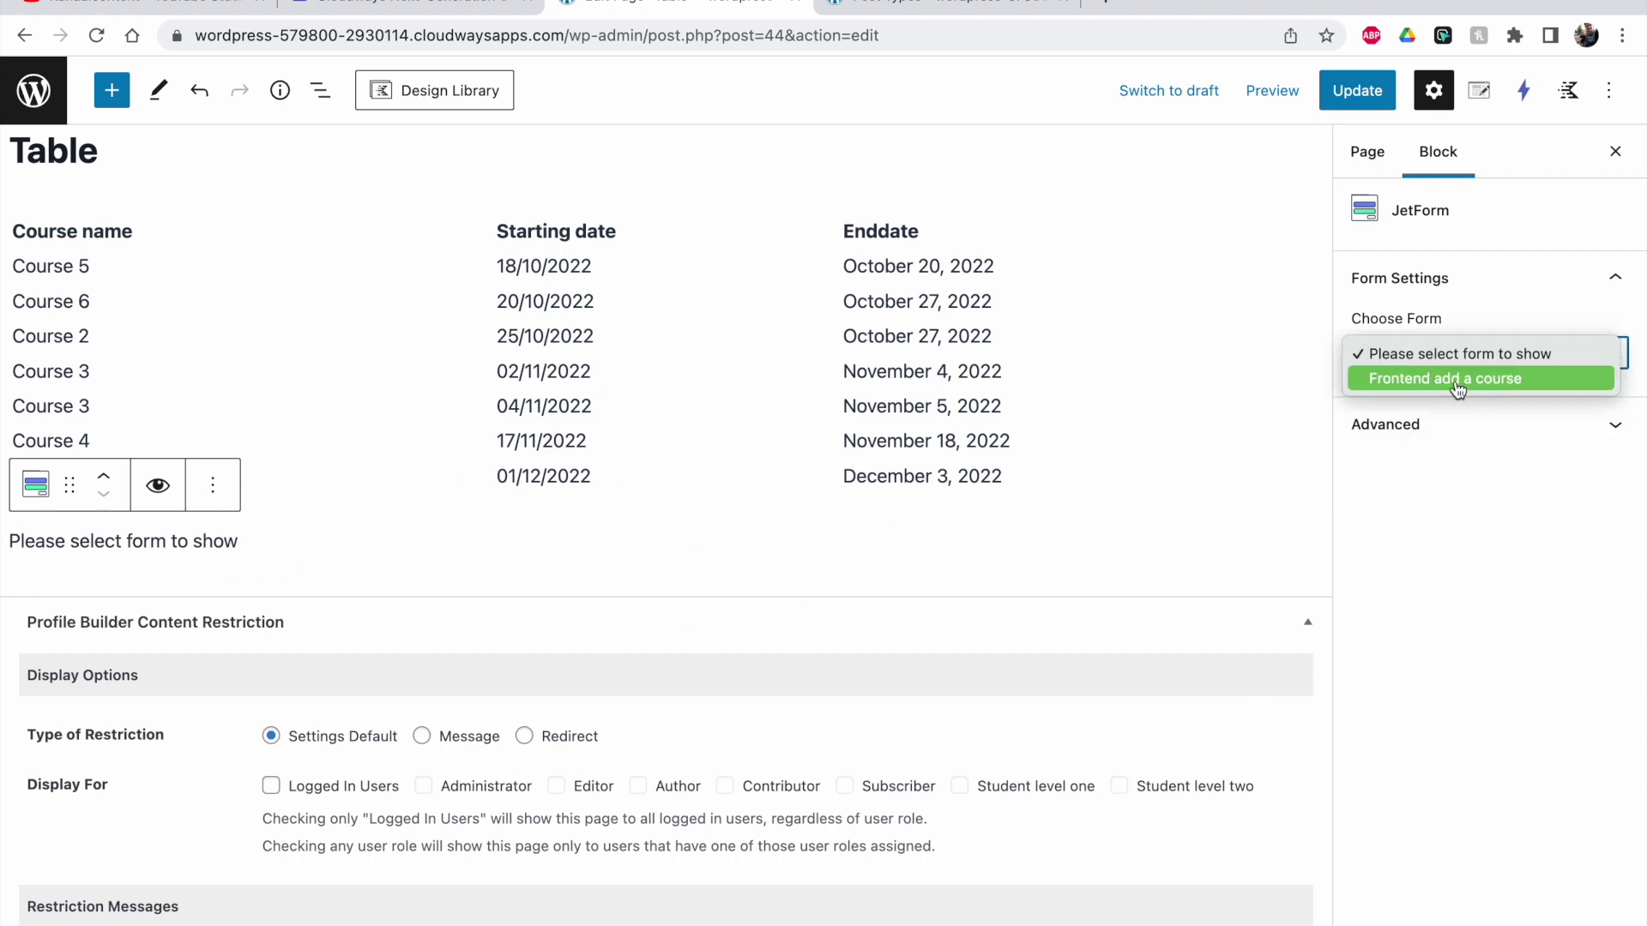
{"action": "left_click", "coordinate": [1457, 388]}
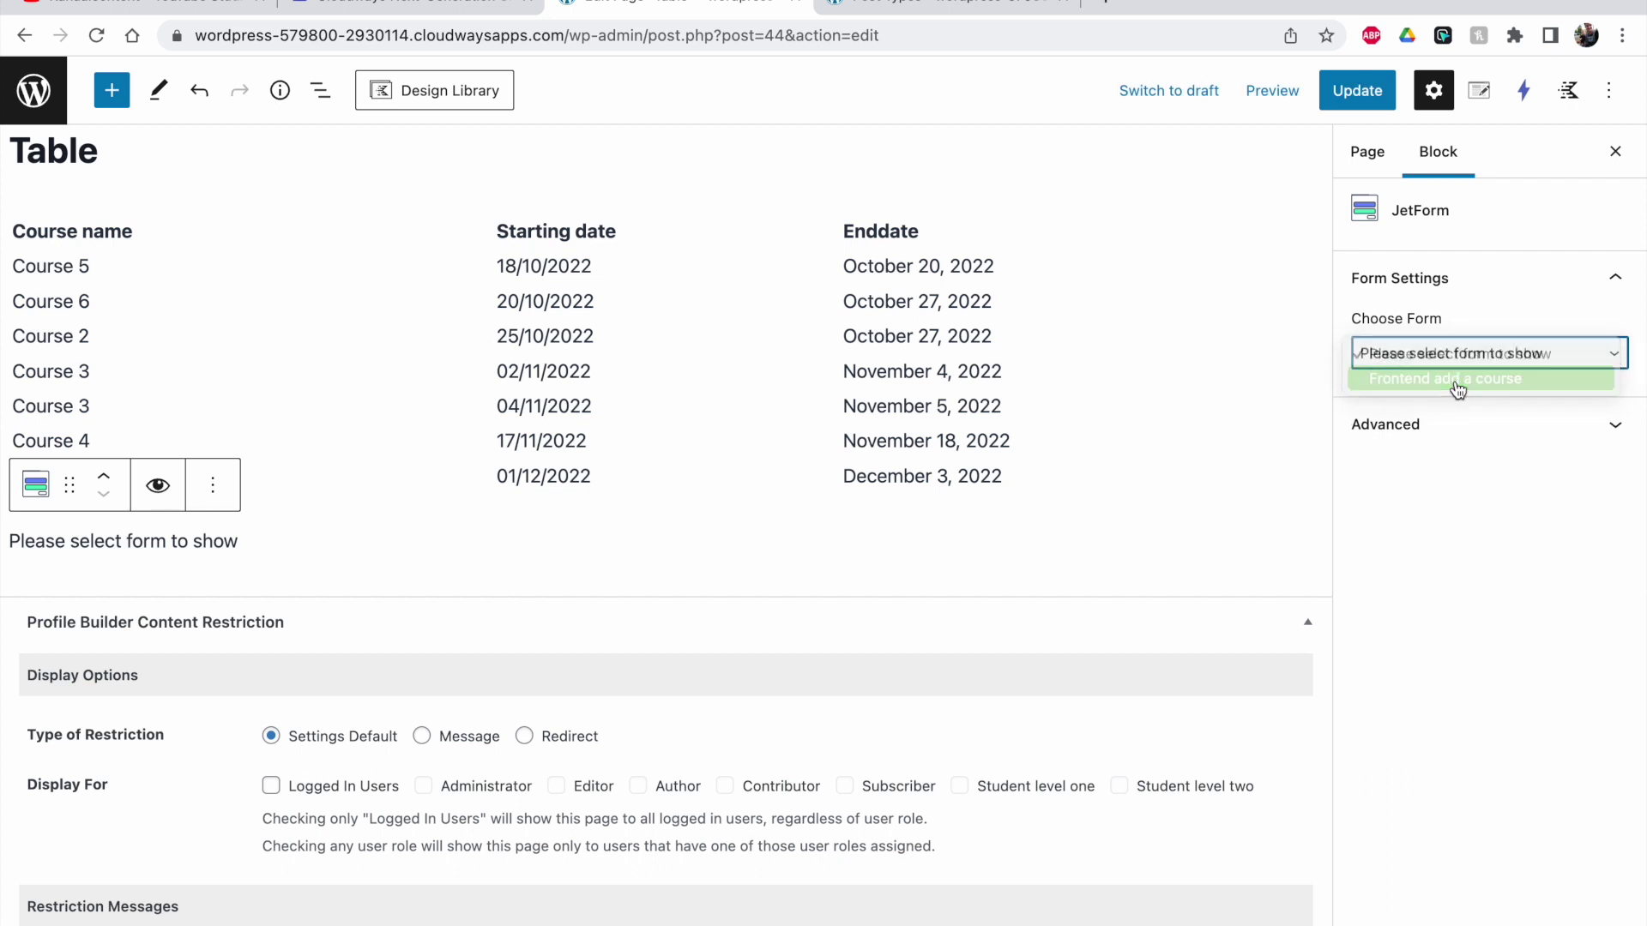
{"action": "left_click", "coordinate": [1414, 442]}
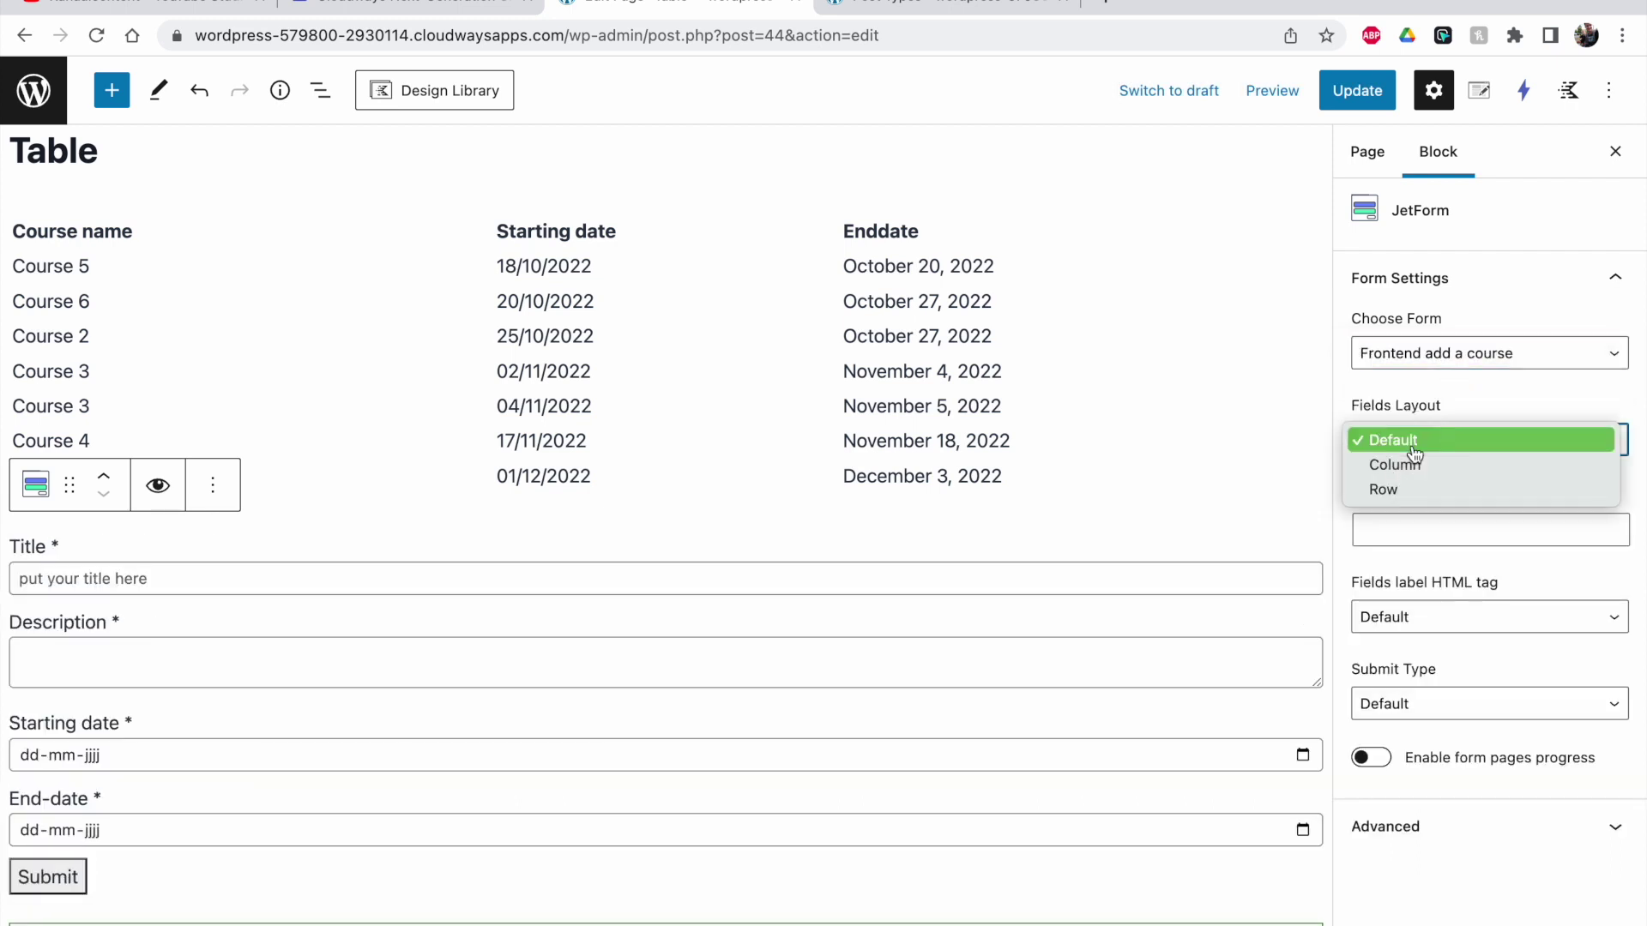
{"action": "left_click", "coordinate": [1414, 446]}
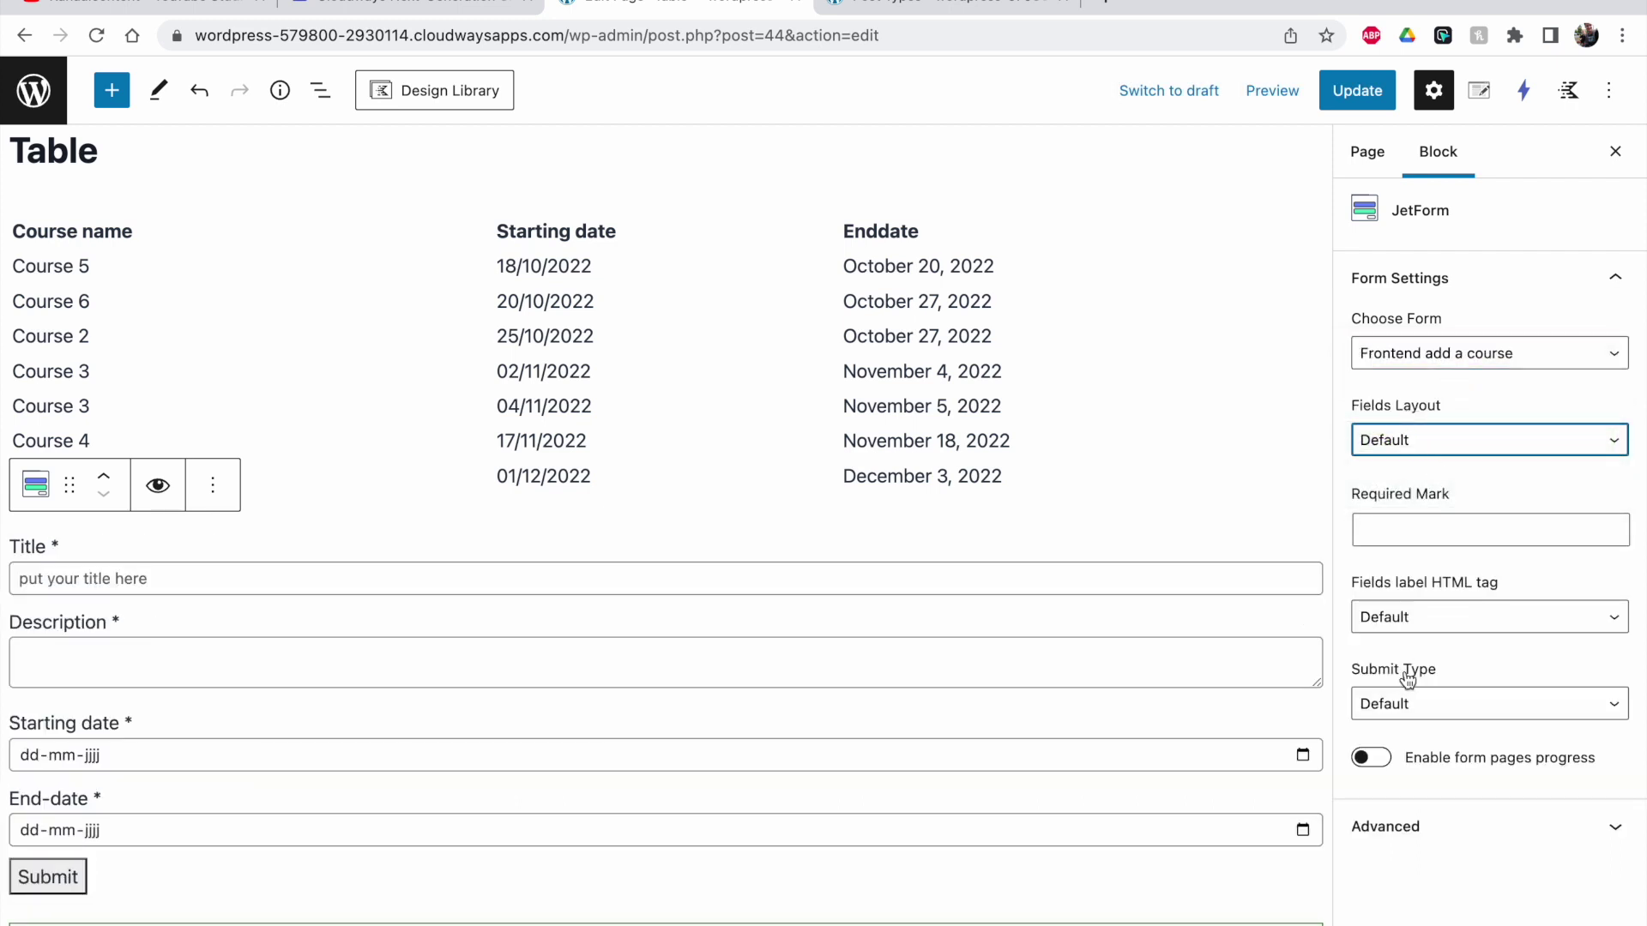
{"action": "left_click", "coordinate": [1375, 716]}
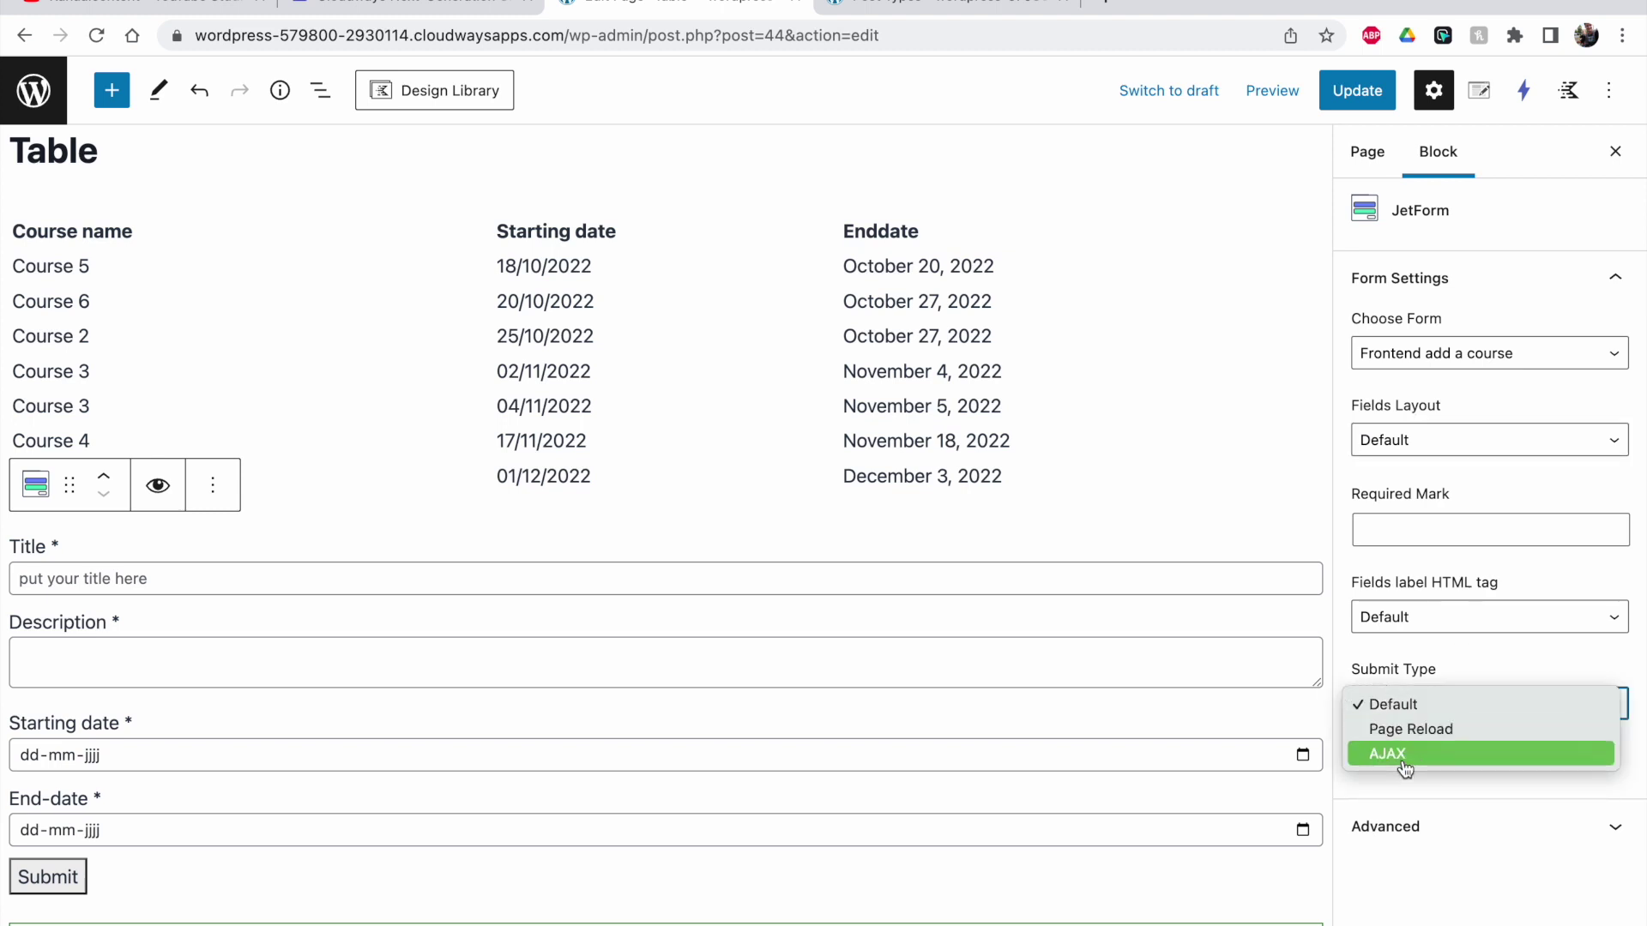
{"action": "left_click", "coordinate": [1424, 716]}
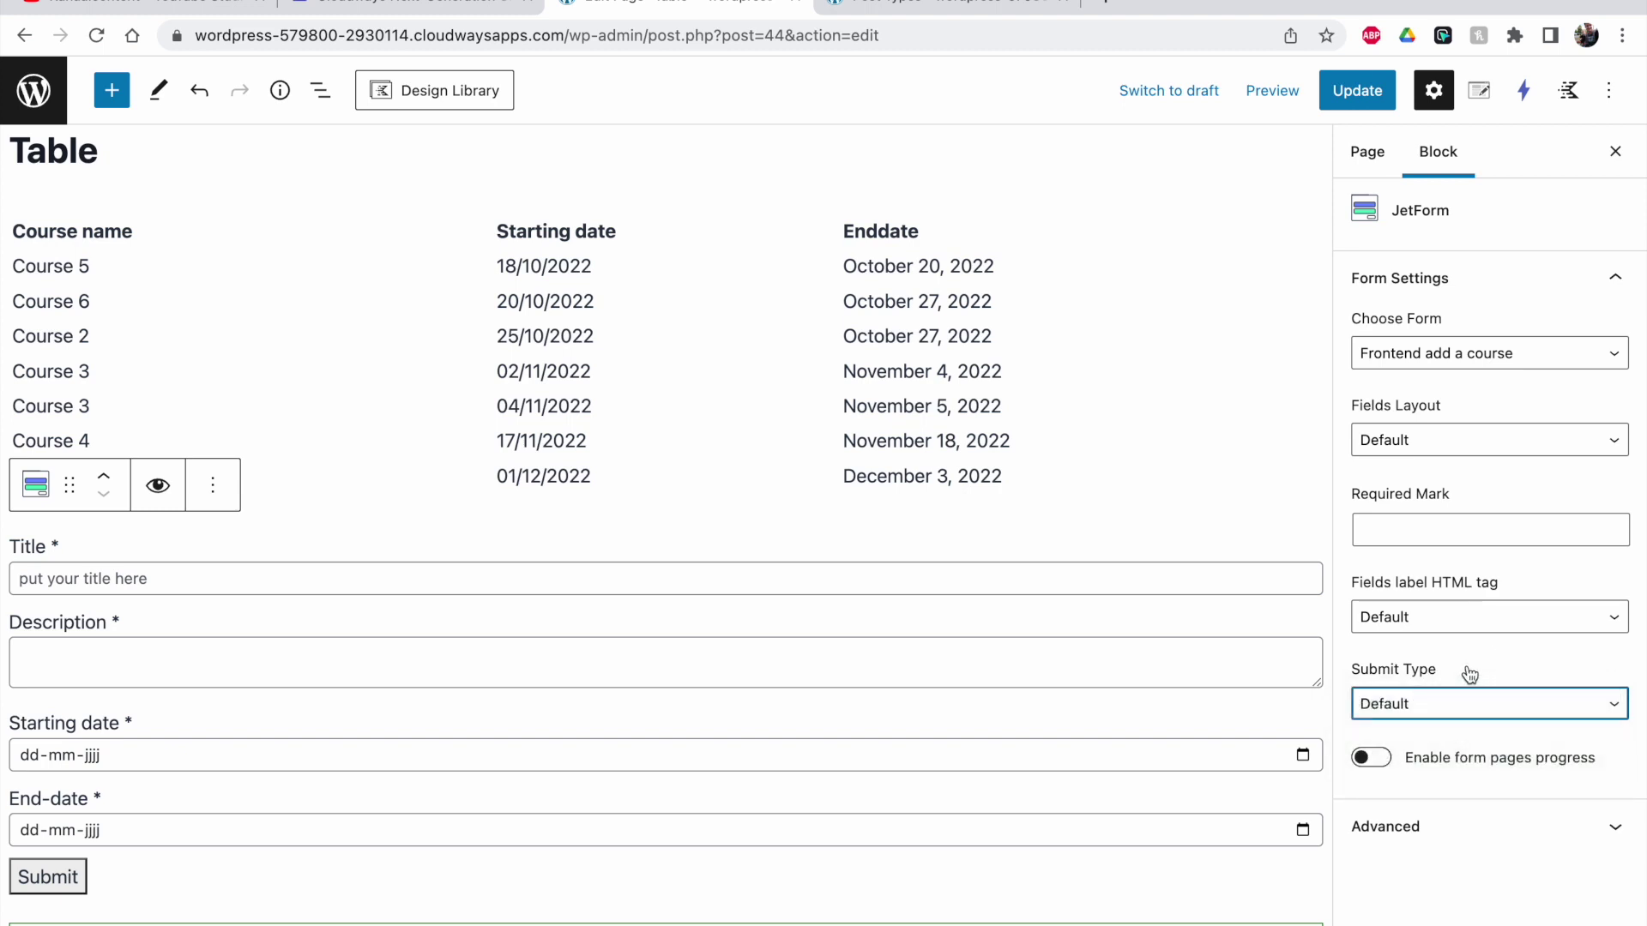
{"action": "left_click", "coordinate": [1357, 91]}
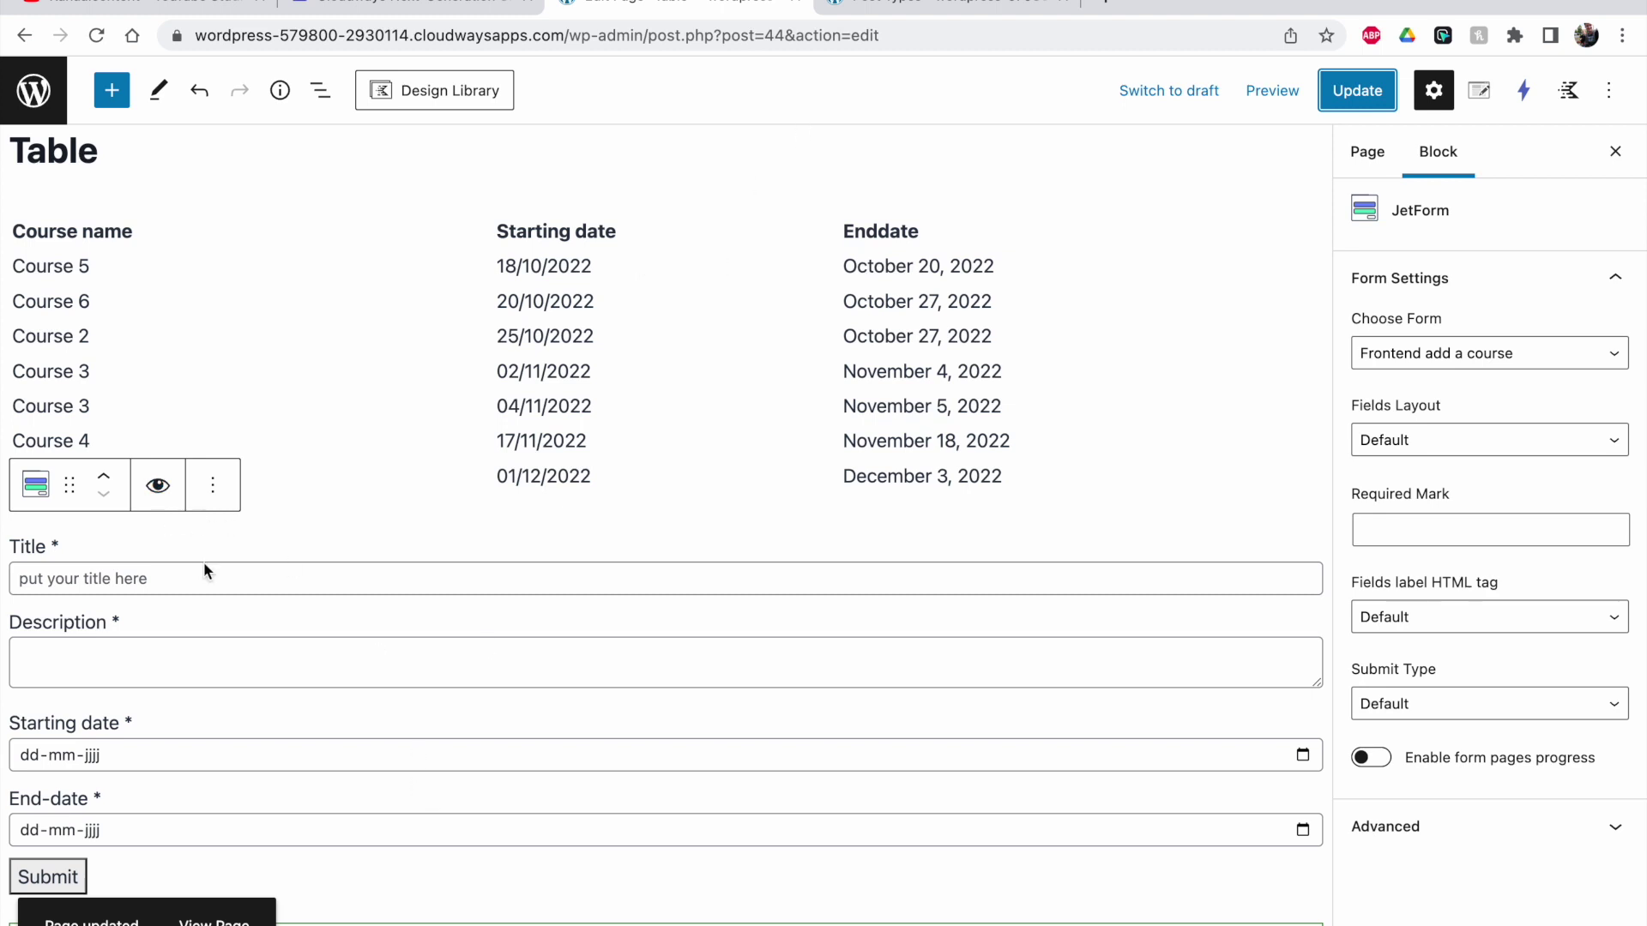
Add a Dynamic Visibility rule hiding the course form block when the user is not logged in.
{"action": "left_click", "coordinate": [256, 580]}
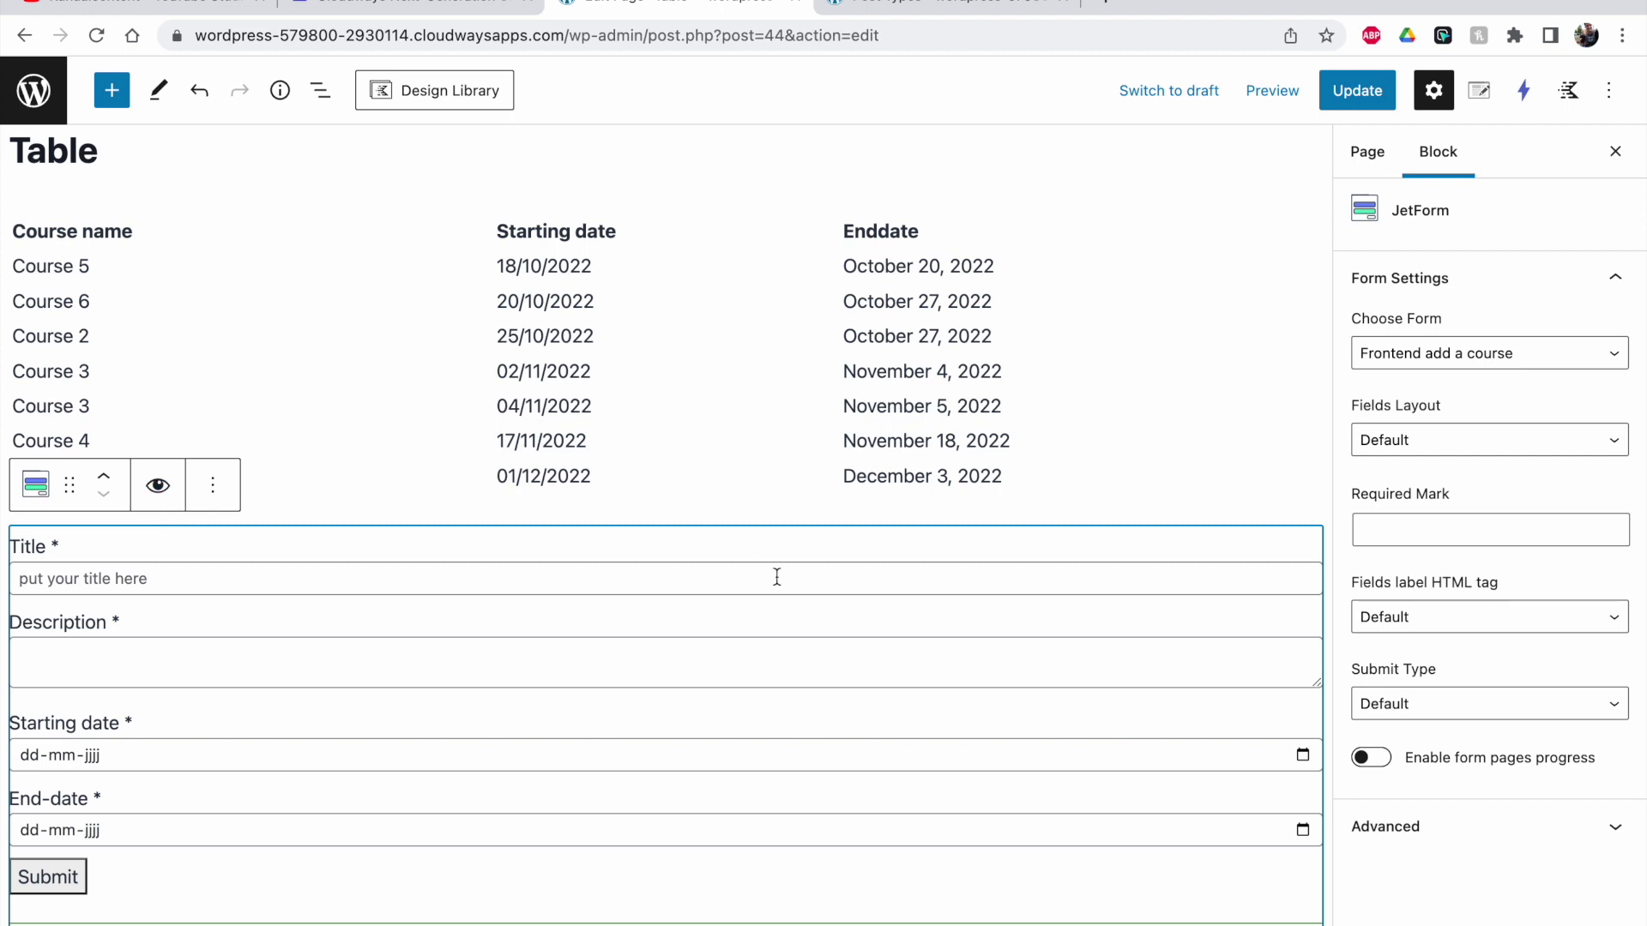
{"action": "left_click", "coordinate": [157, 488]}
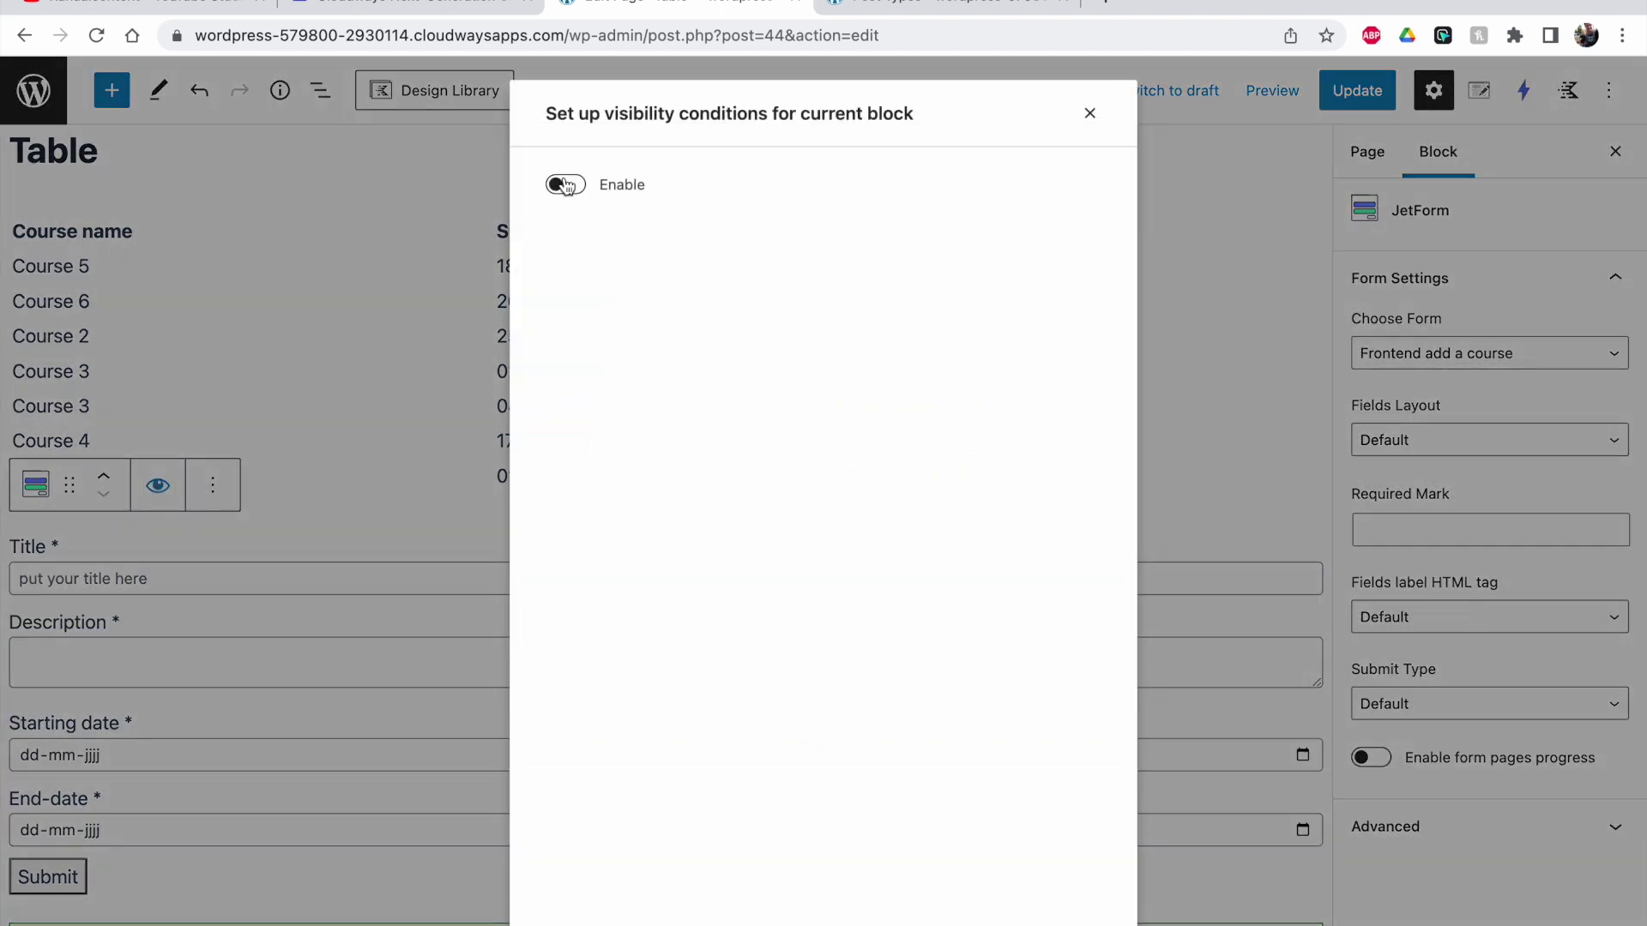
{"action": "left_click", "coordinate": [565, 185]}
{"action": "left_click", "coordinate": [612, 270]}
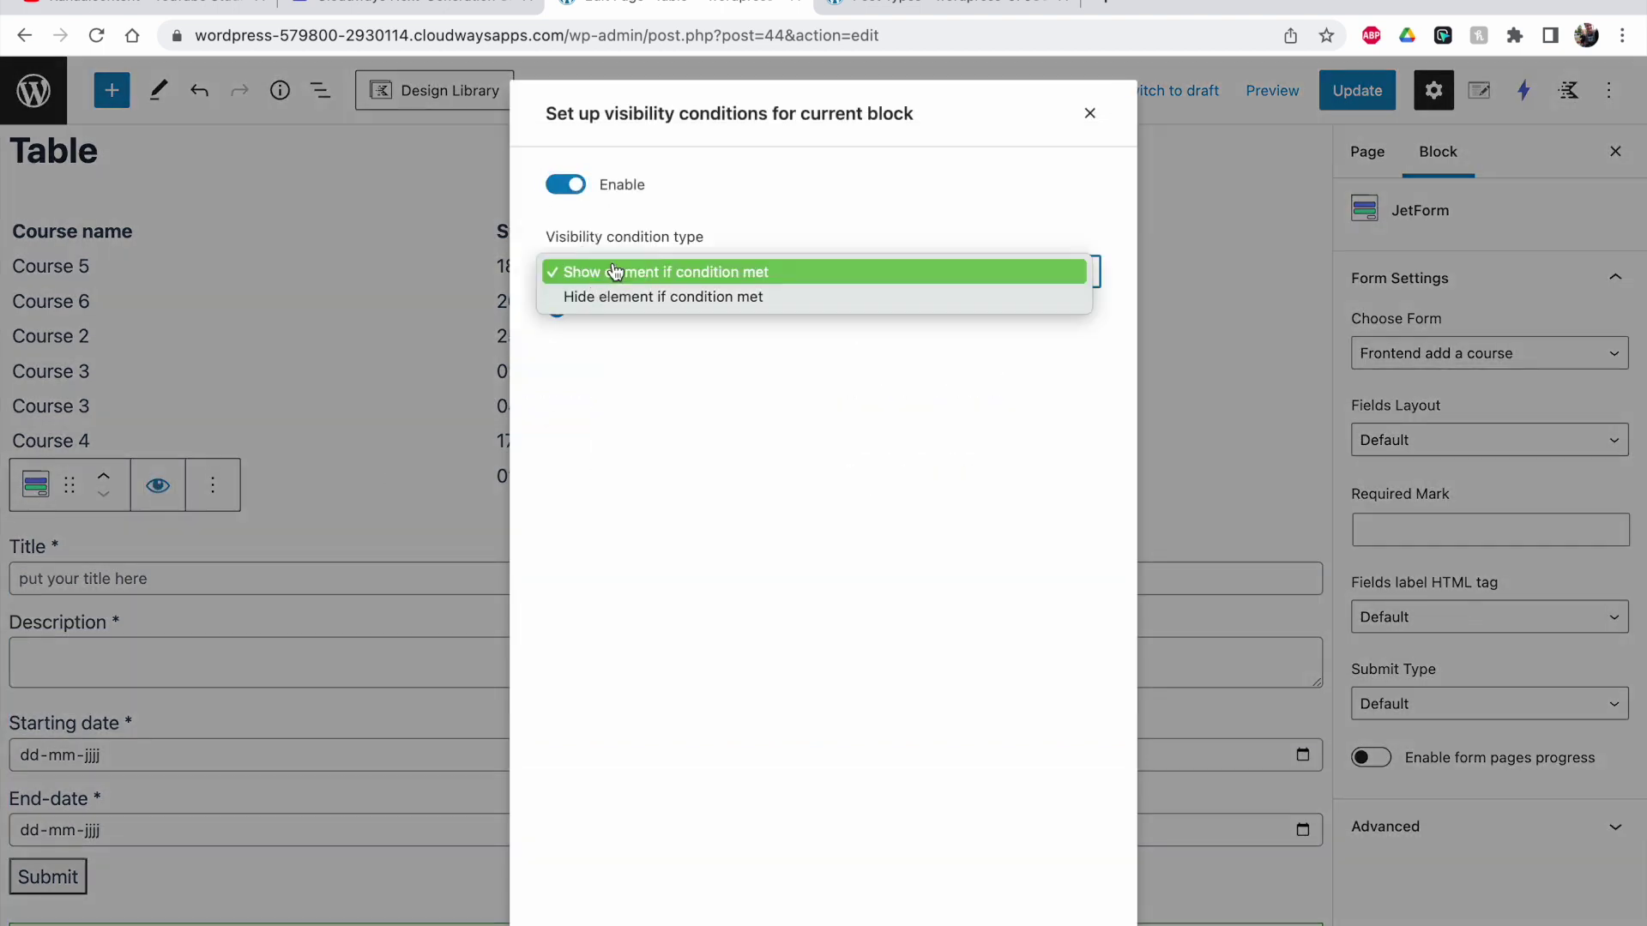
{"action": "left_click", "coordinate": [687, 296]}
{"action": "left_click", "coordinate": [610, 309]}
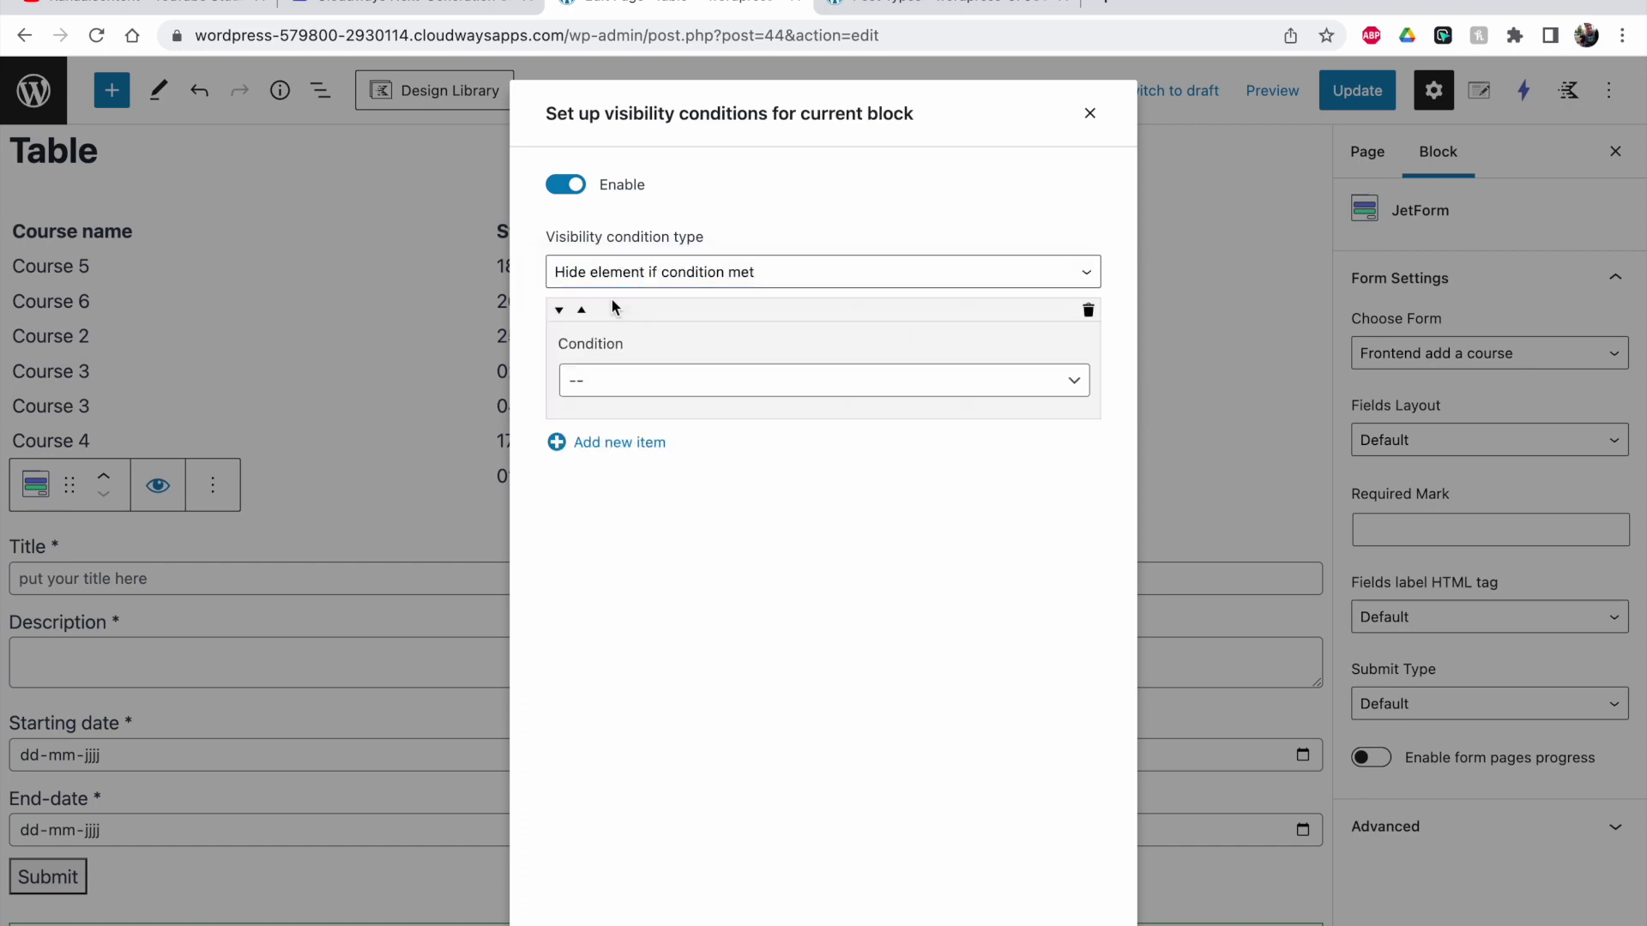
{"action": "left_click", "coordinate": [635, 379]}
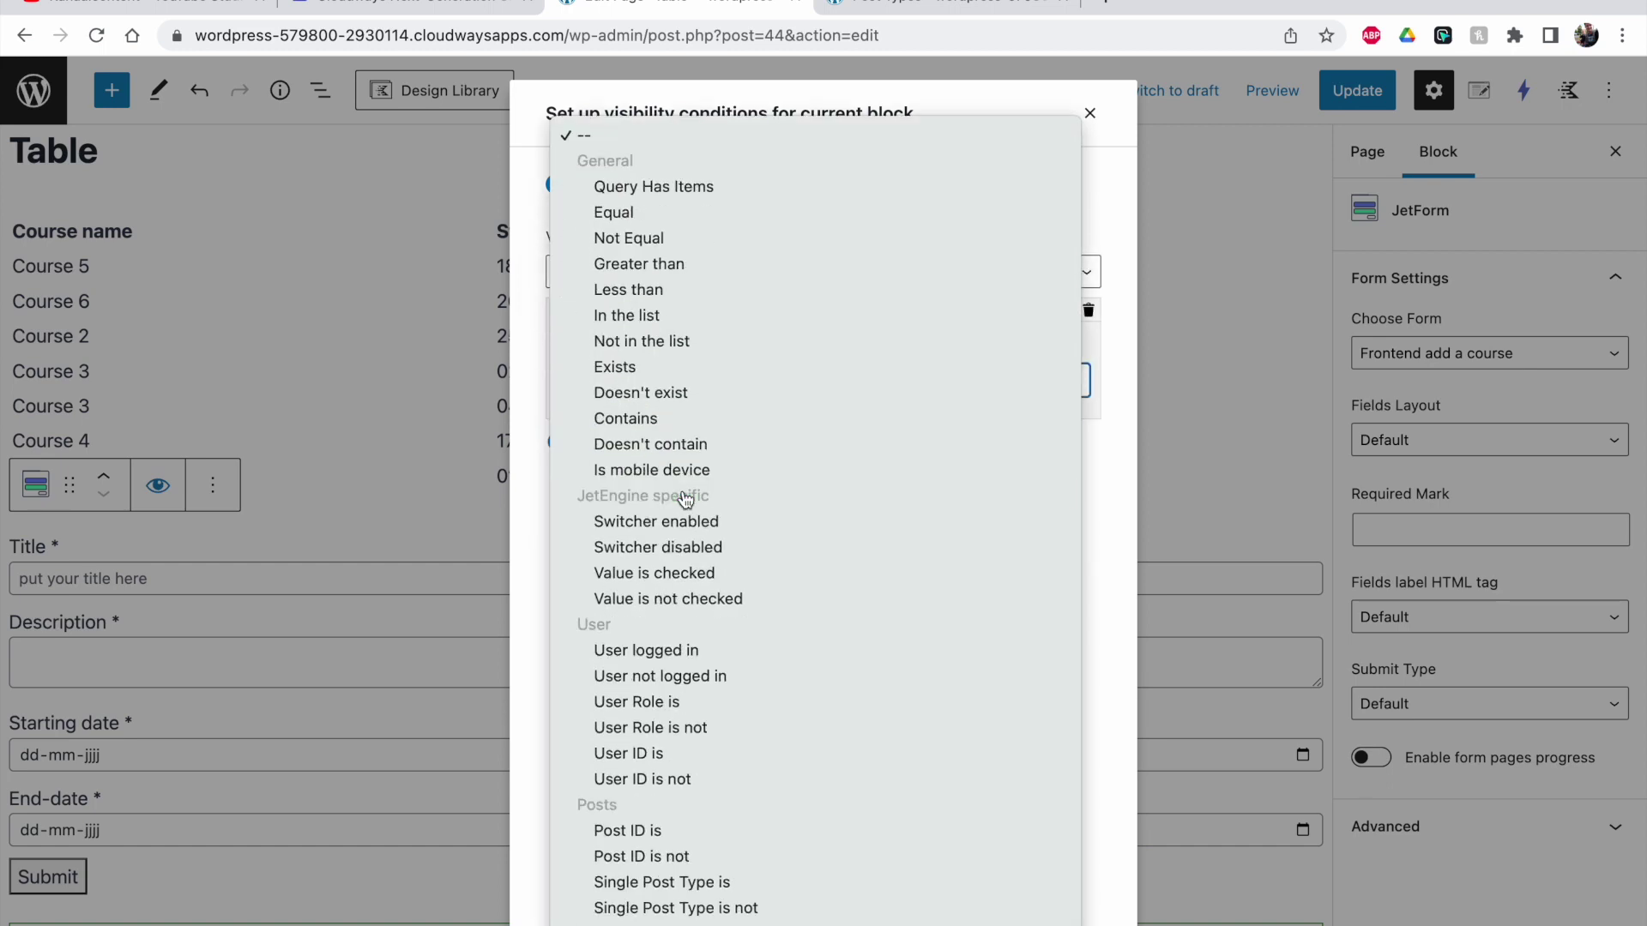
{"action": "left_click", "coordinate": [654, 676]}
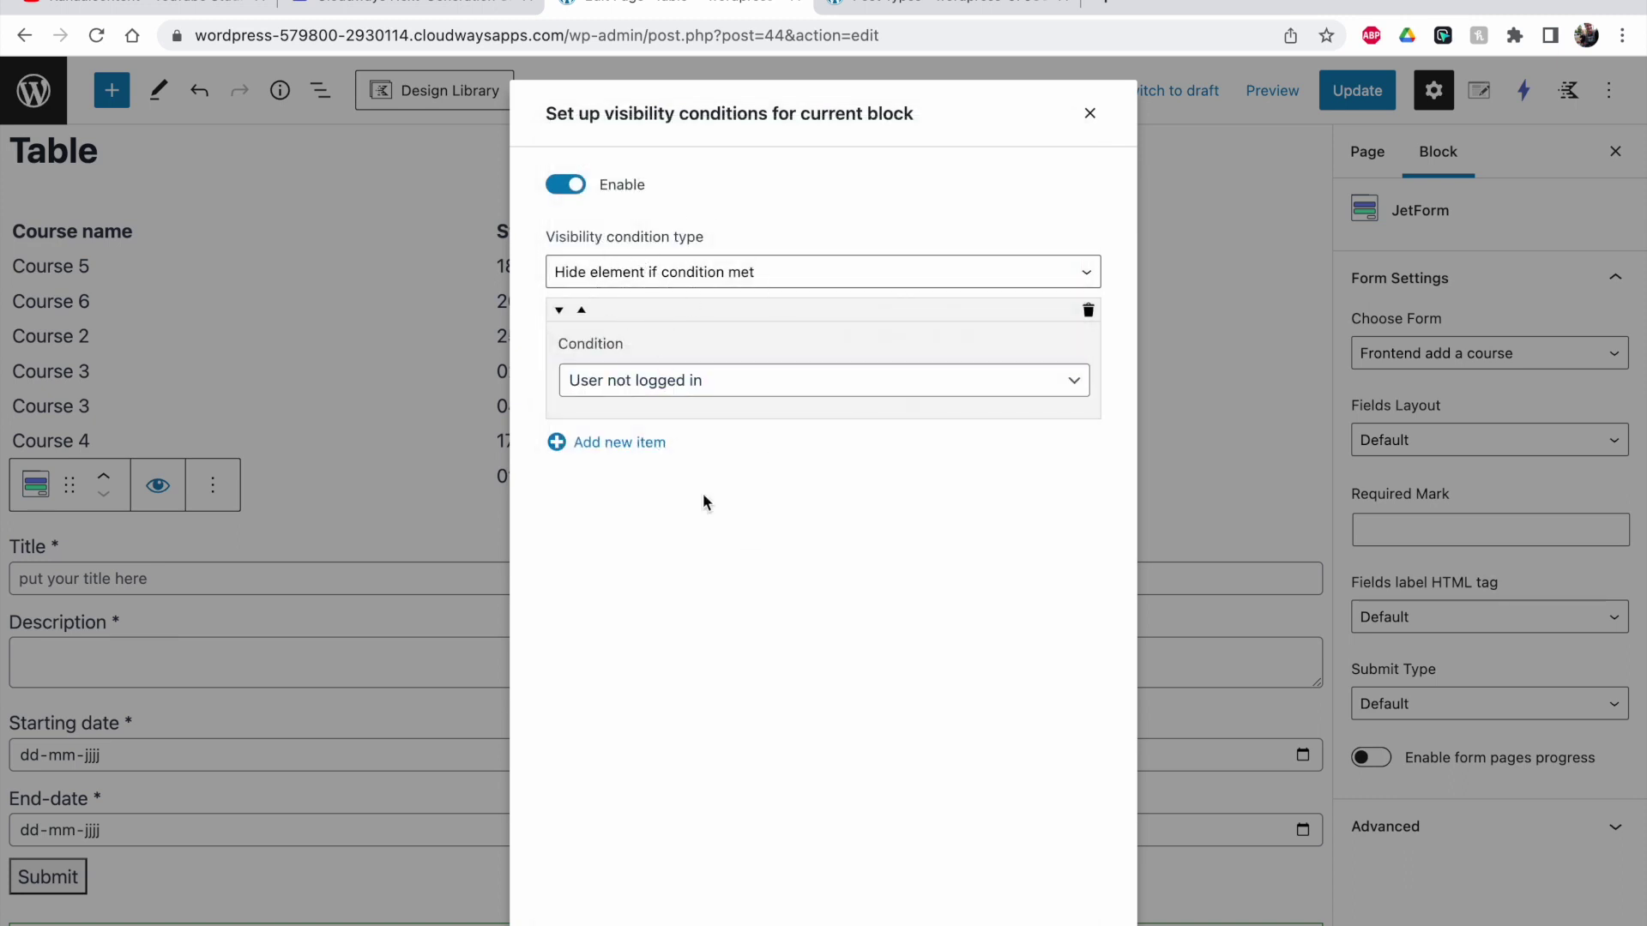
{"action": "left_click", "coordinate": [1089, 113]}
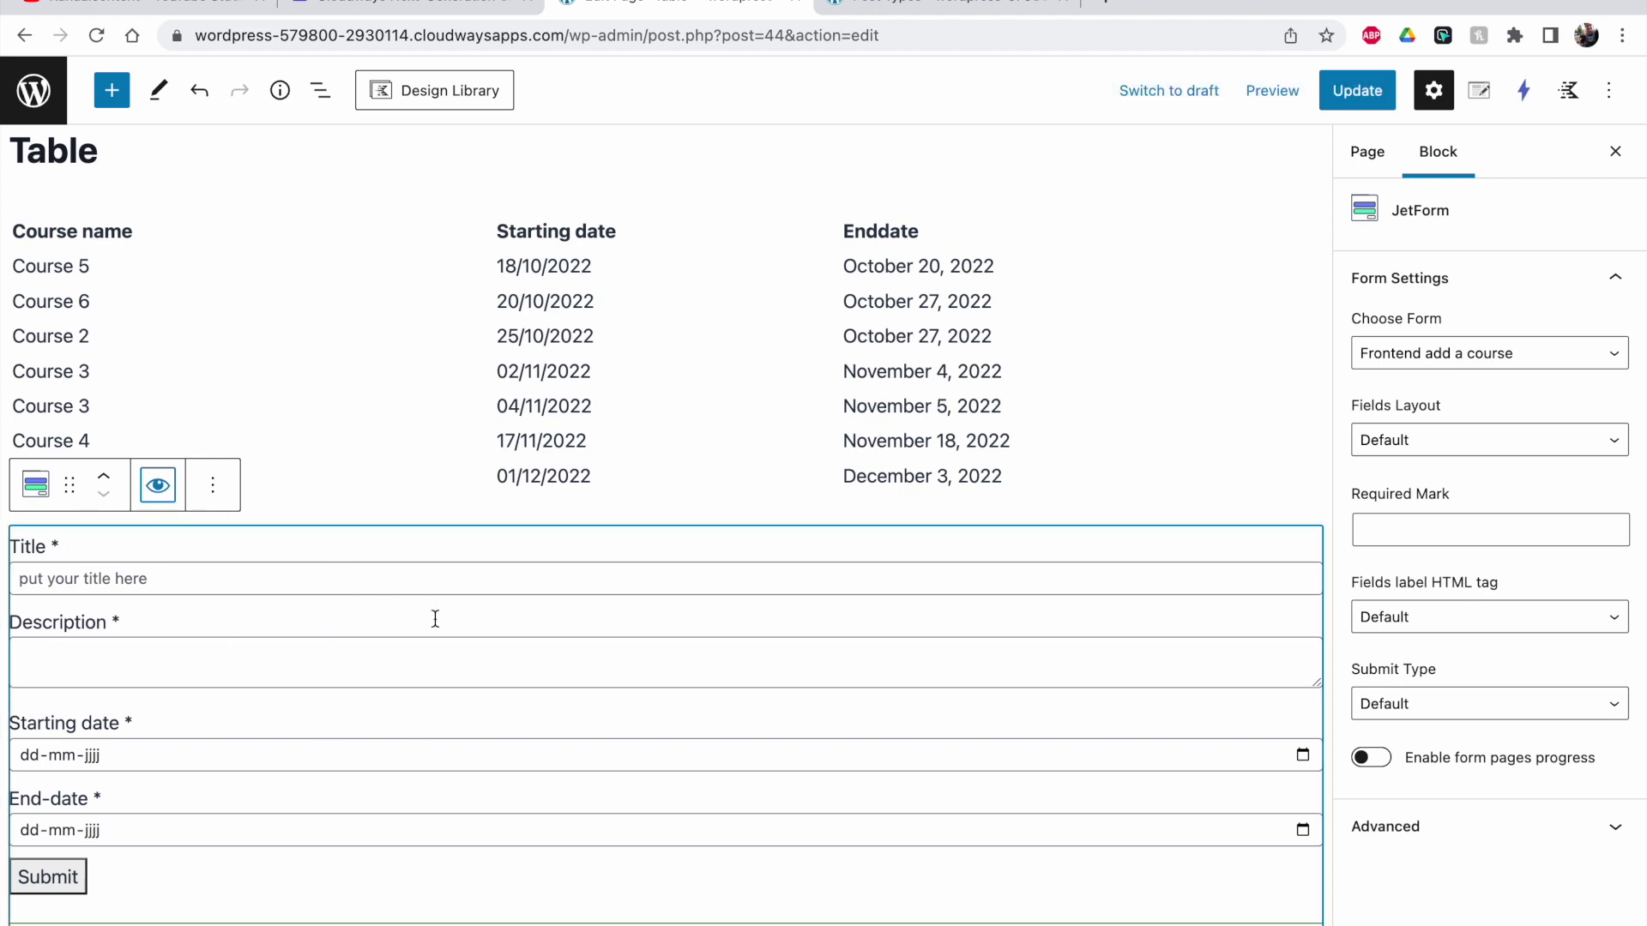
Update the Table page and view it live, scrolling to the add-course form below the table.
{"action": "left_click", "coordinate": [1379, 81]}
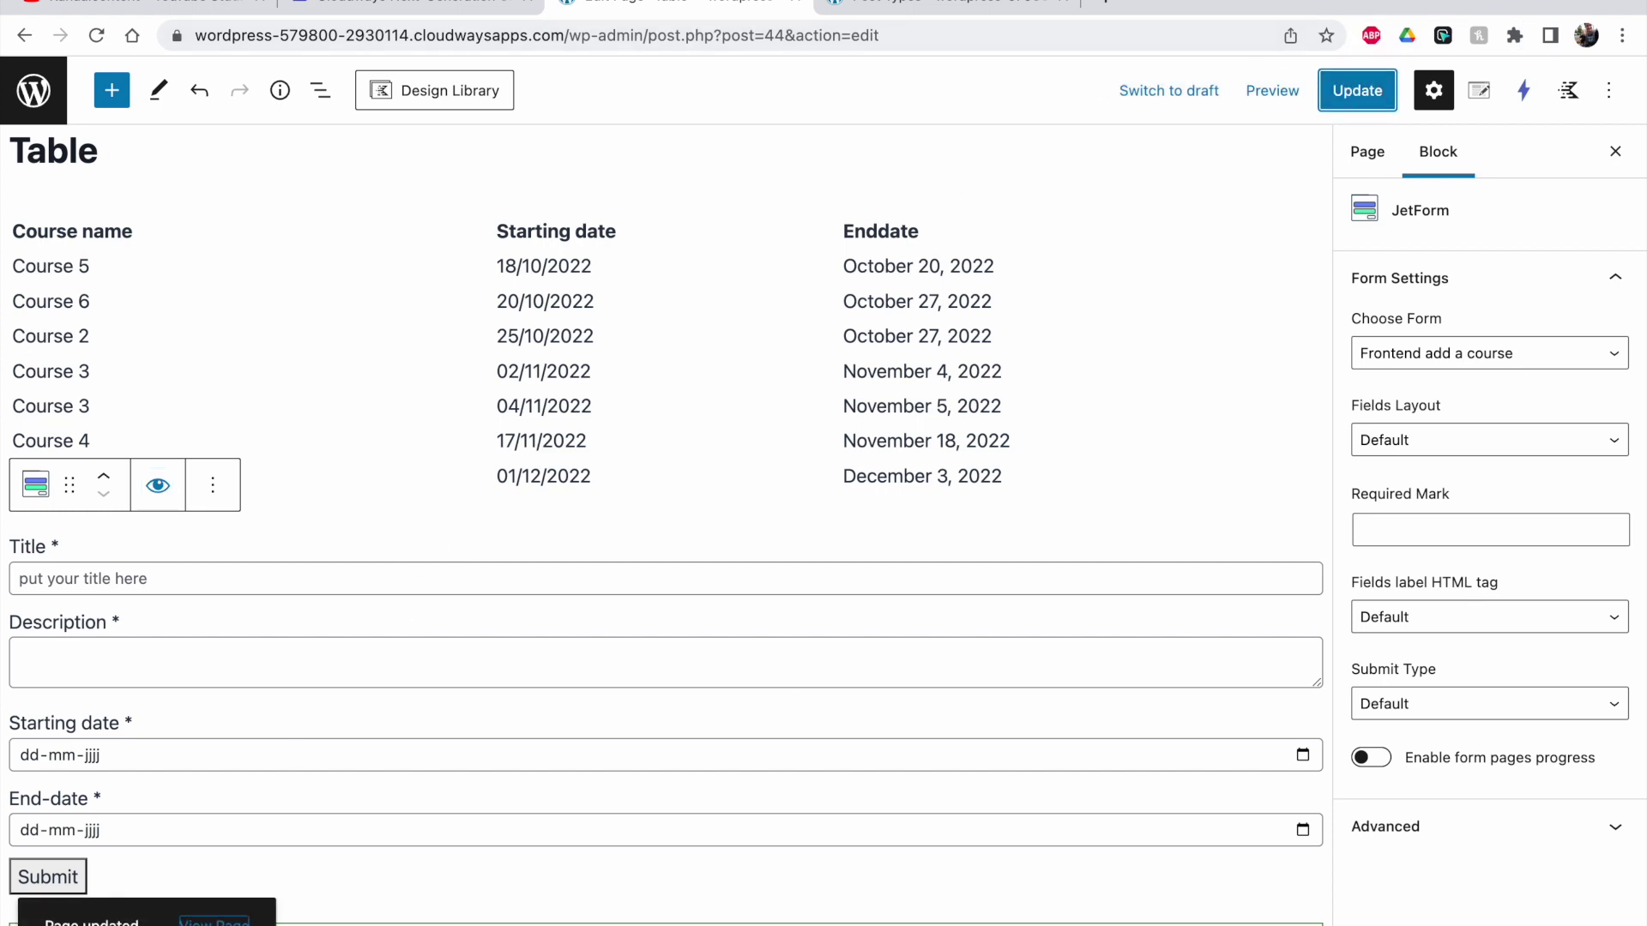
{"action": "left_click", "coordinate": [214, 916]}
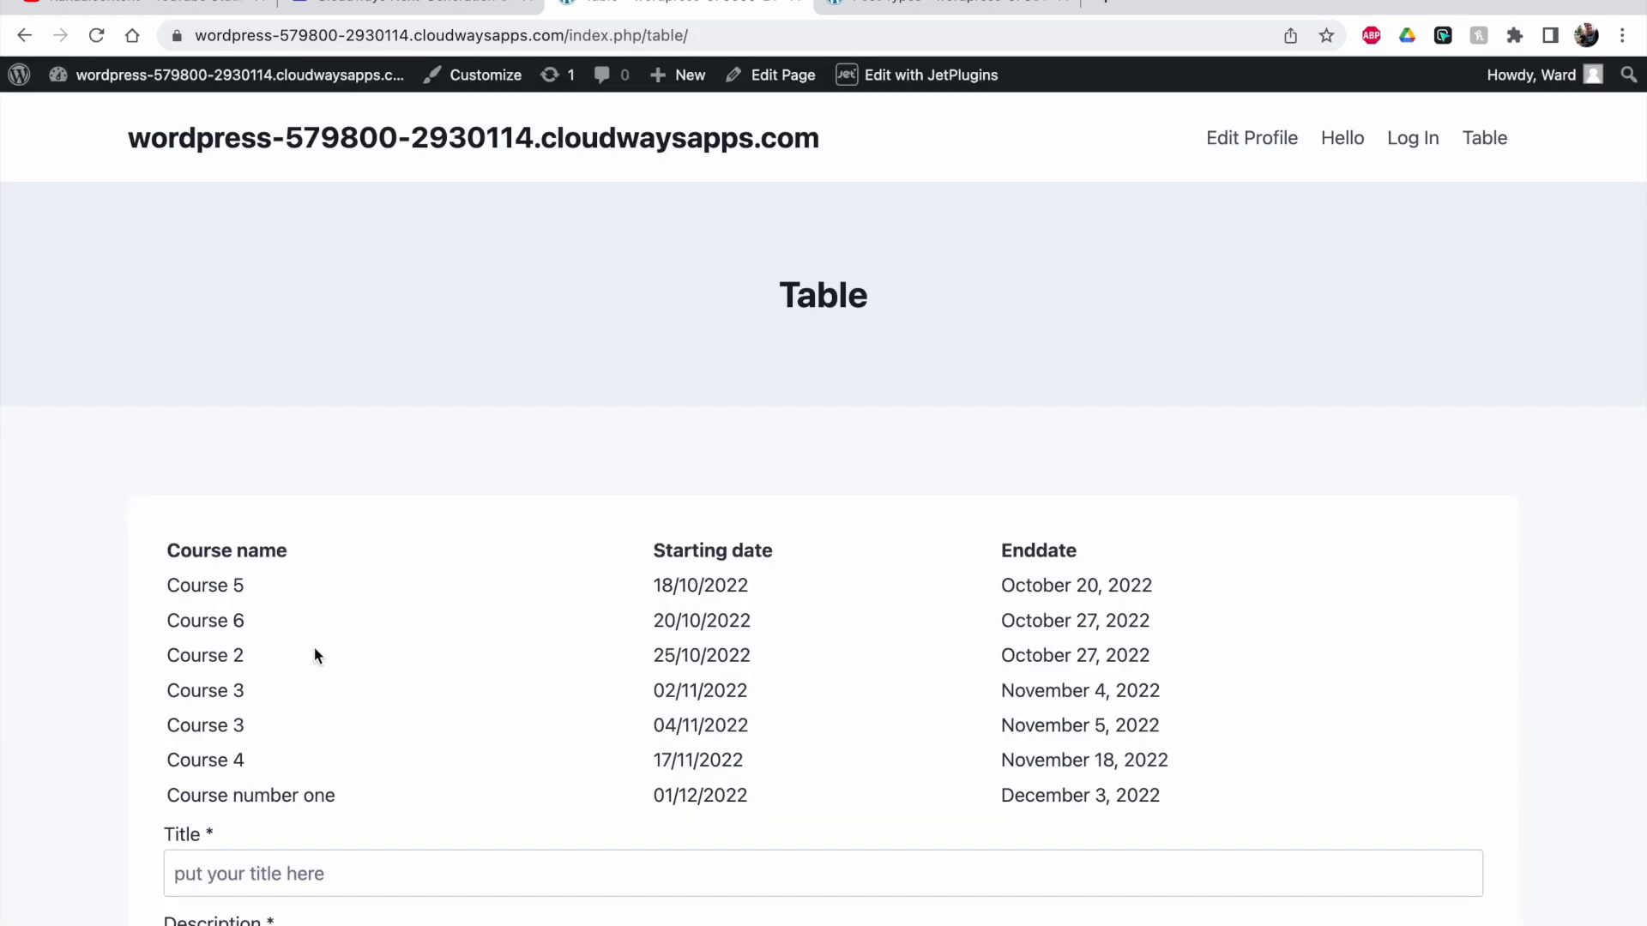
{"action": "scroll", "coordinate": [314, 656], "scroll_direction": "down", "scroll_amount": 3}
{"action": "scroll", "coordinate": [223, 807], "scroll_direction": "down", "scroll_amount": 5}
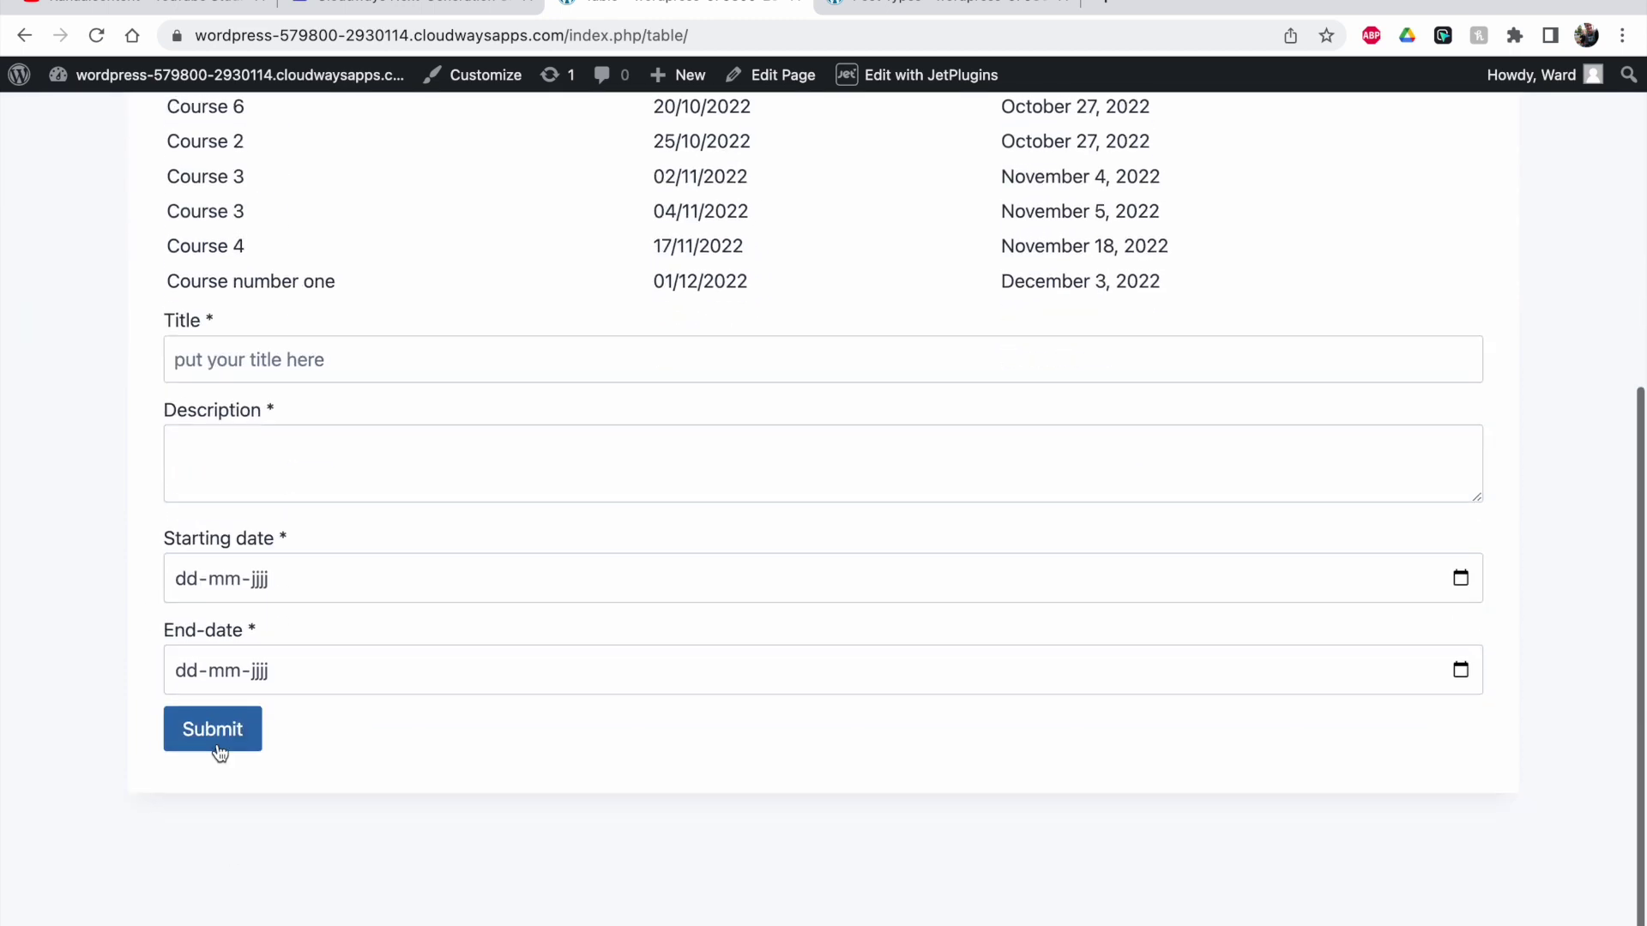
{"action": "scroll", "coordinate": [257, 686], "scroll_direction": "up", "scroll_amount": 3}
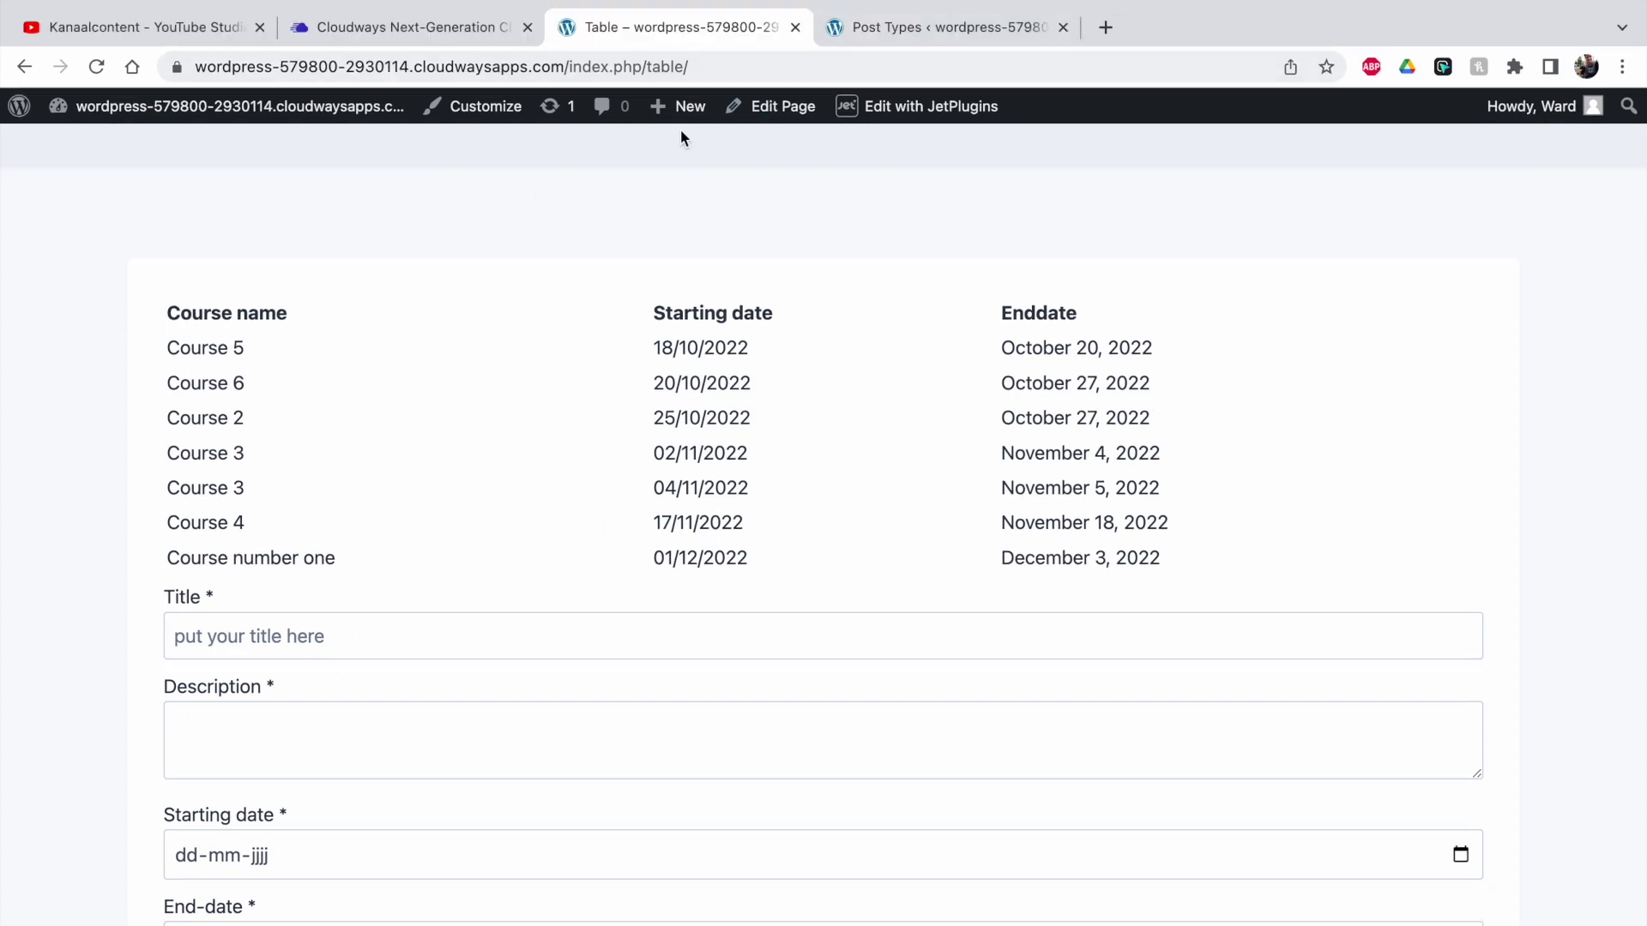
Insert a Heading block reading 'Add a new course' before the course form.
{"action": "left_click", "coordinate": [729, 114]}
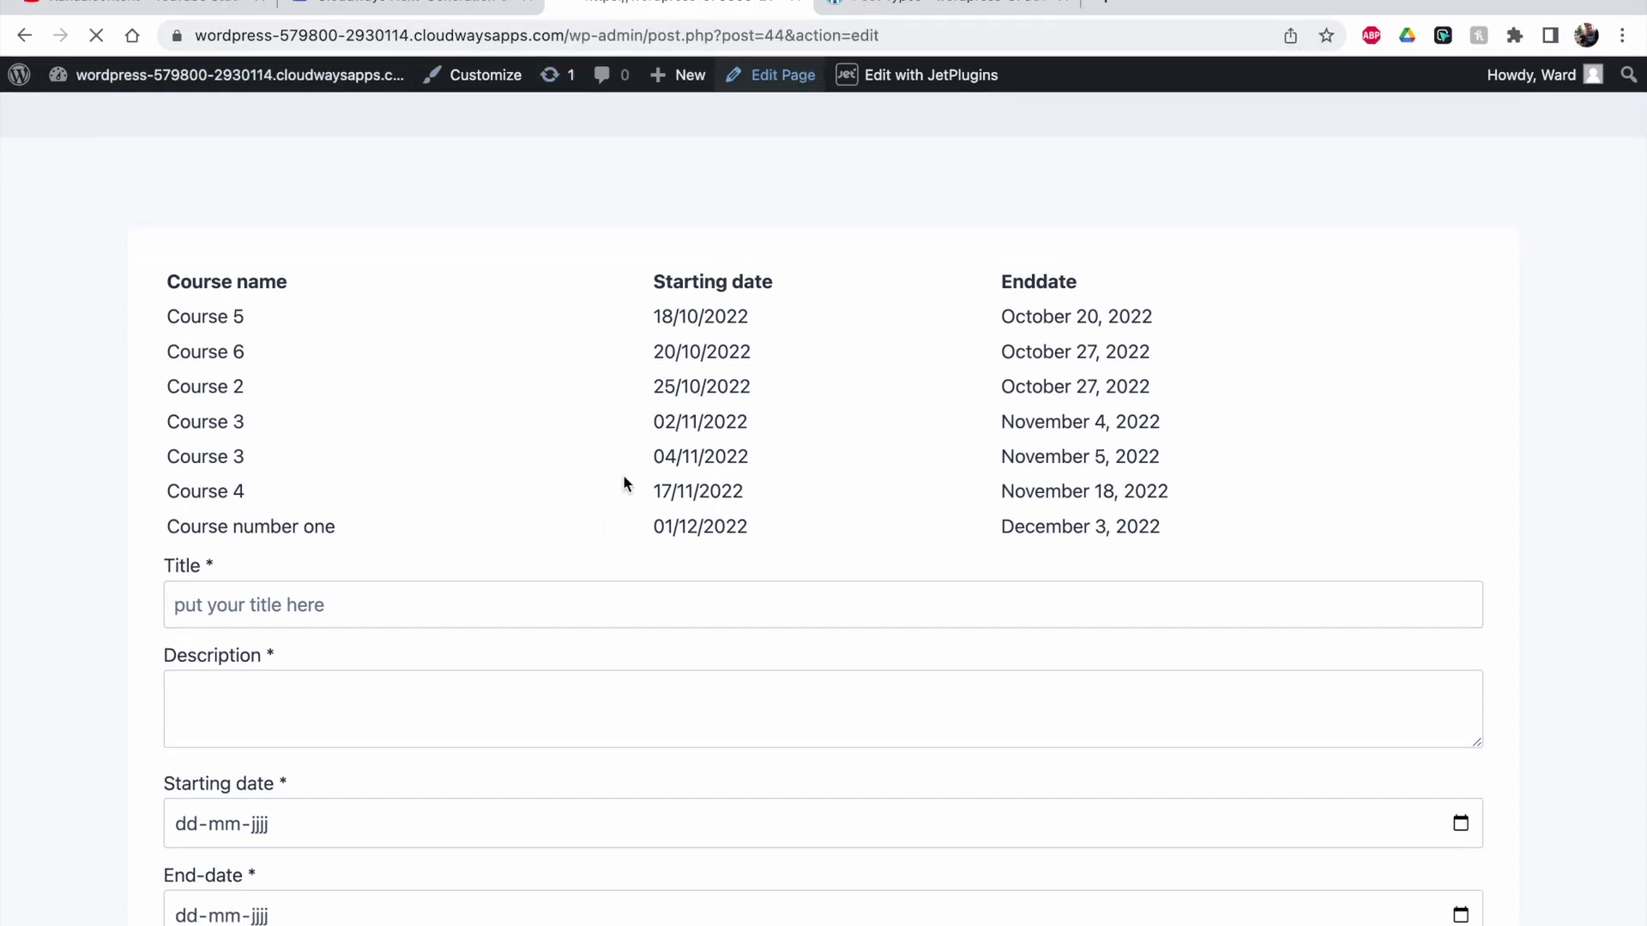
{"action": "scroll", "coordinate": [249, 454], "scroll_direction": "down", "scroll_amount": 1}
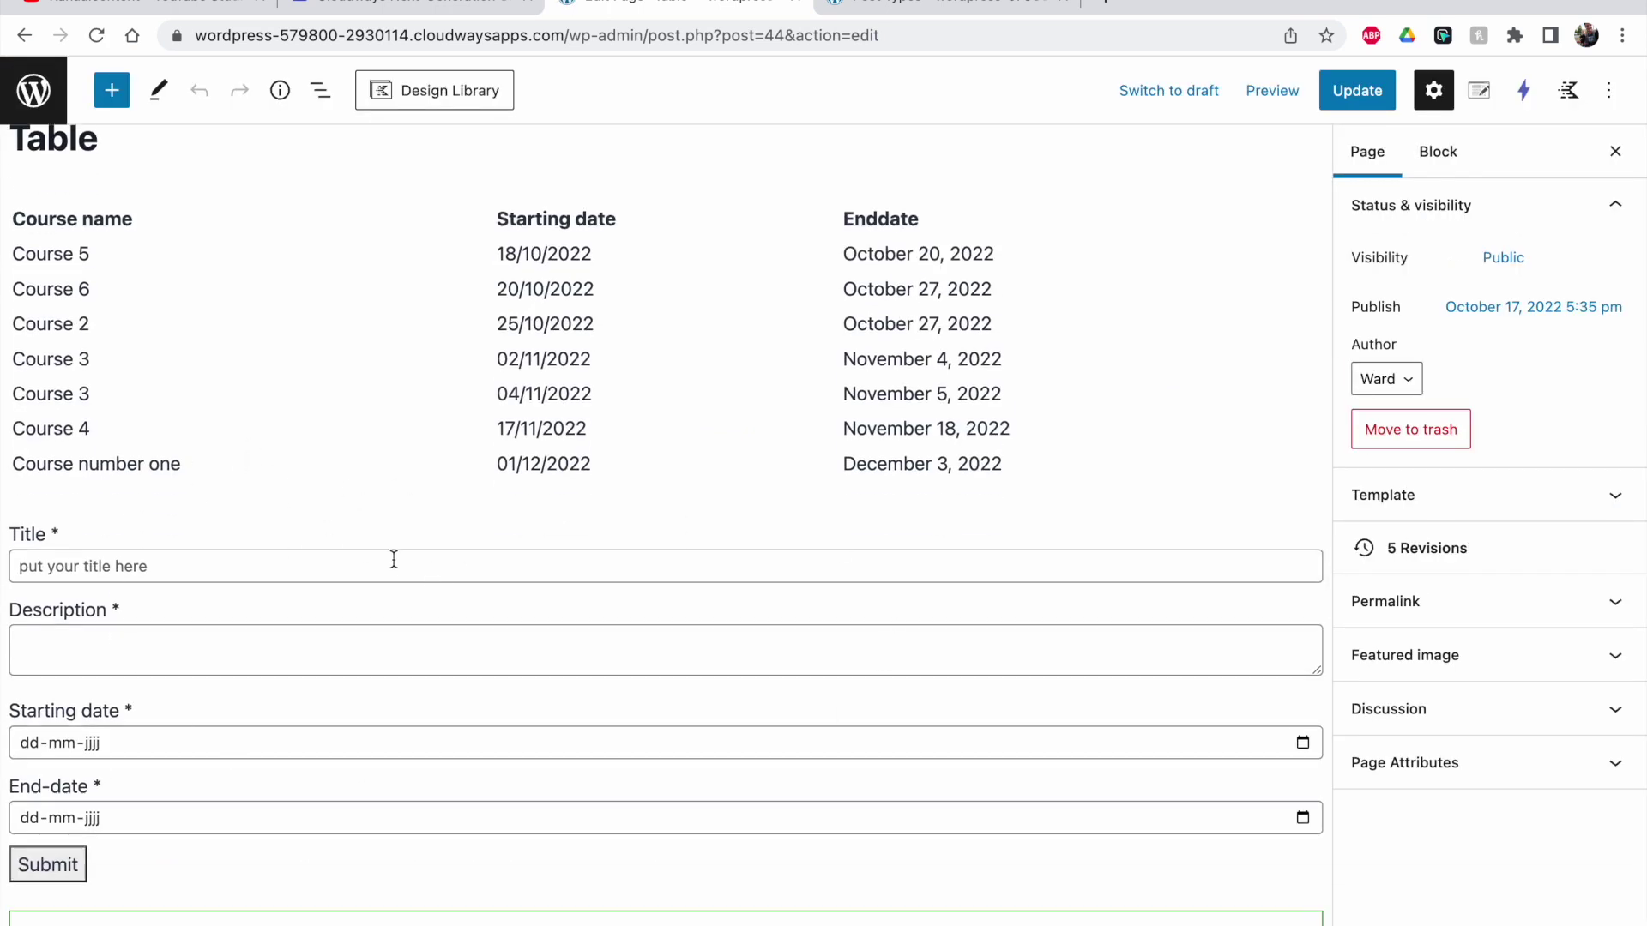
{"action": "left_click", "coordinate": [346, 545]}
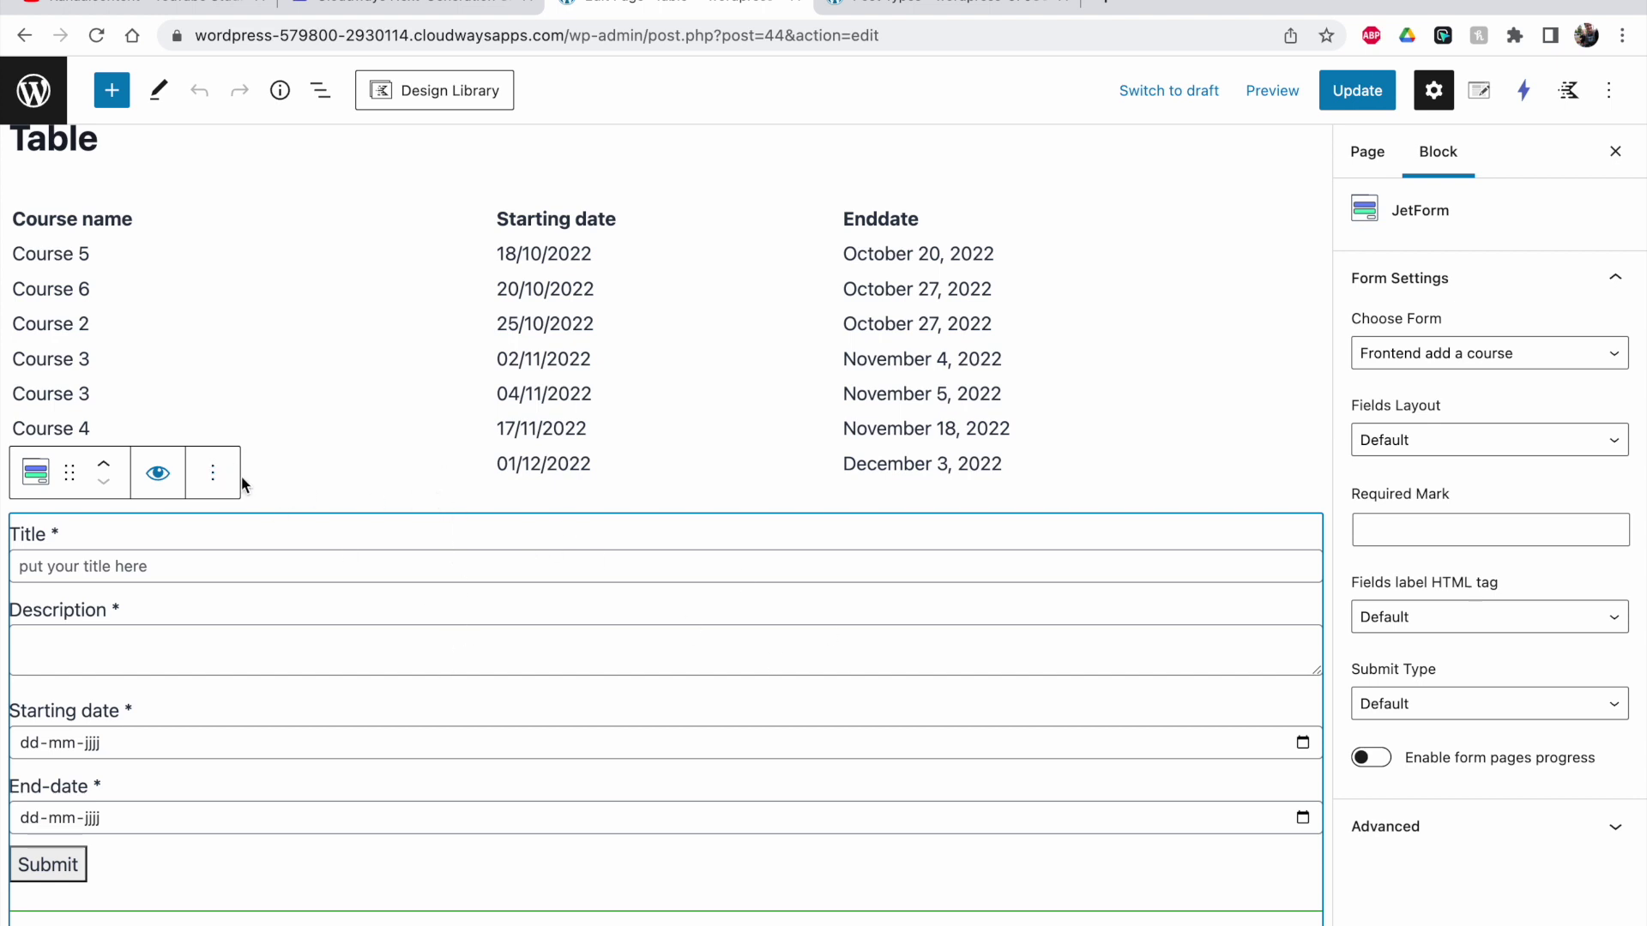
{"action": "left_click", "coordinate": [214, 473]}
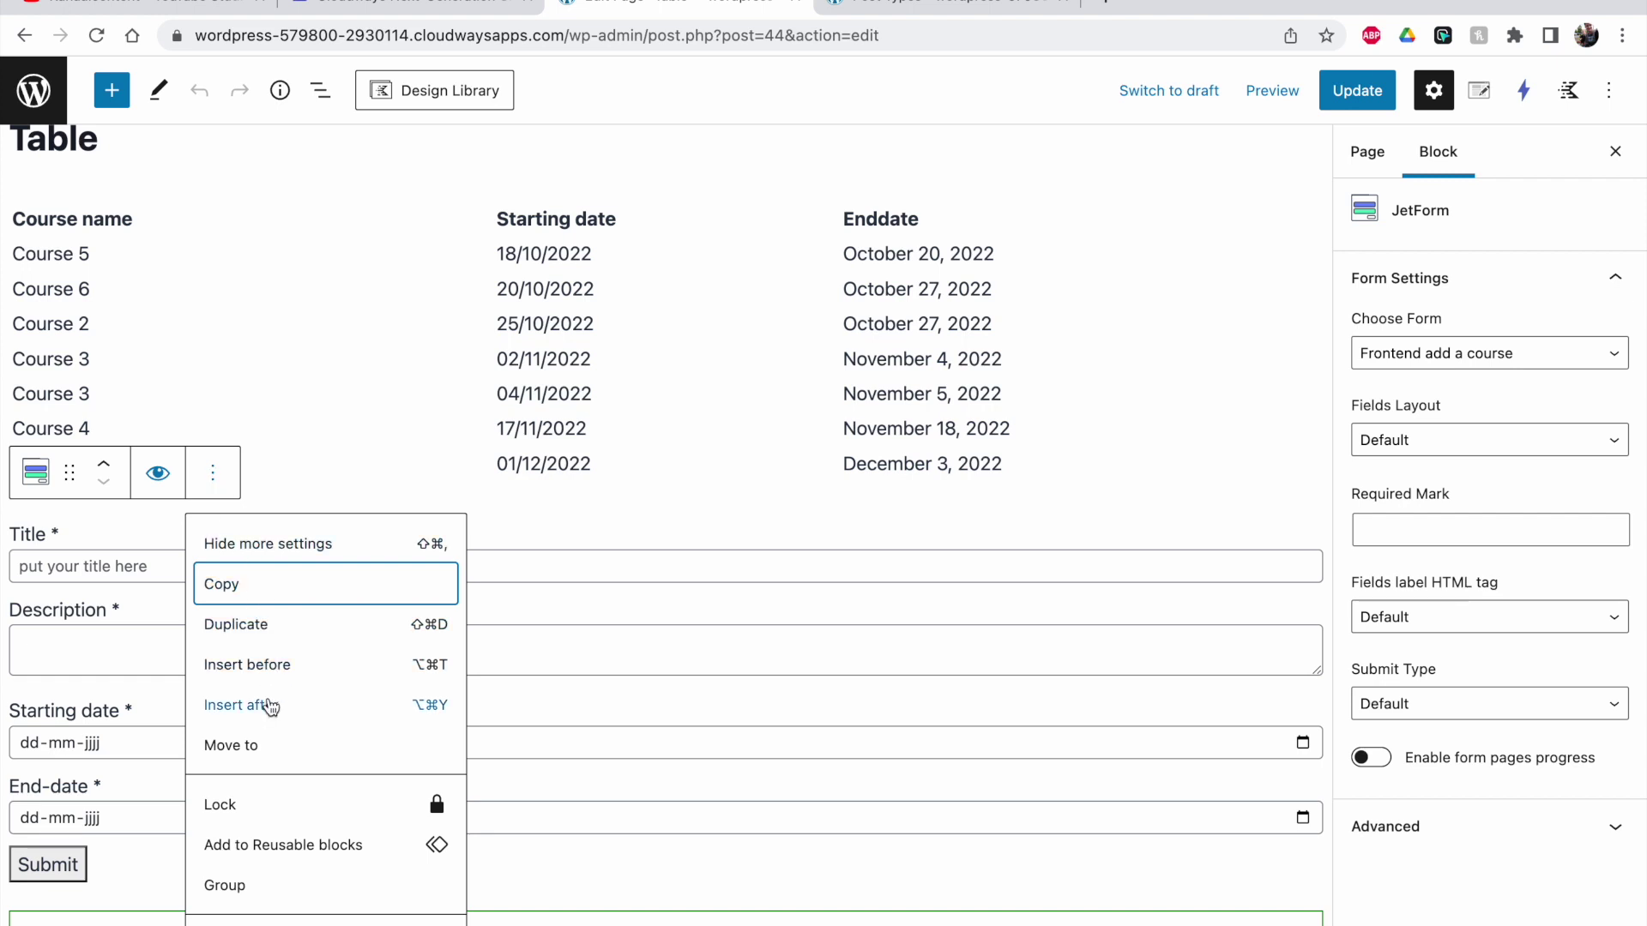
{"action": "left_click", "coordinate": [258, 666]}
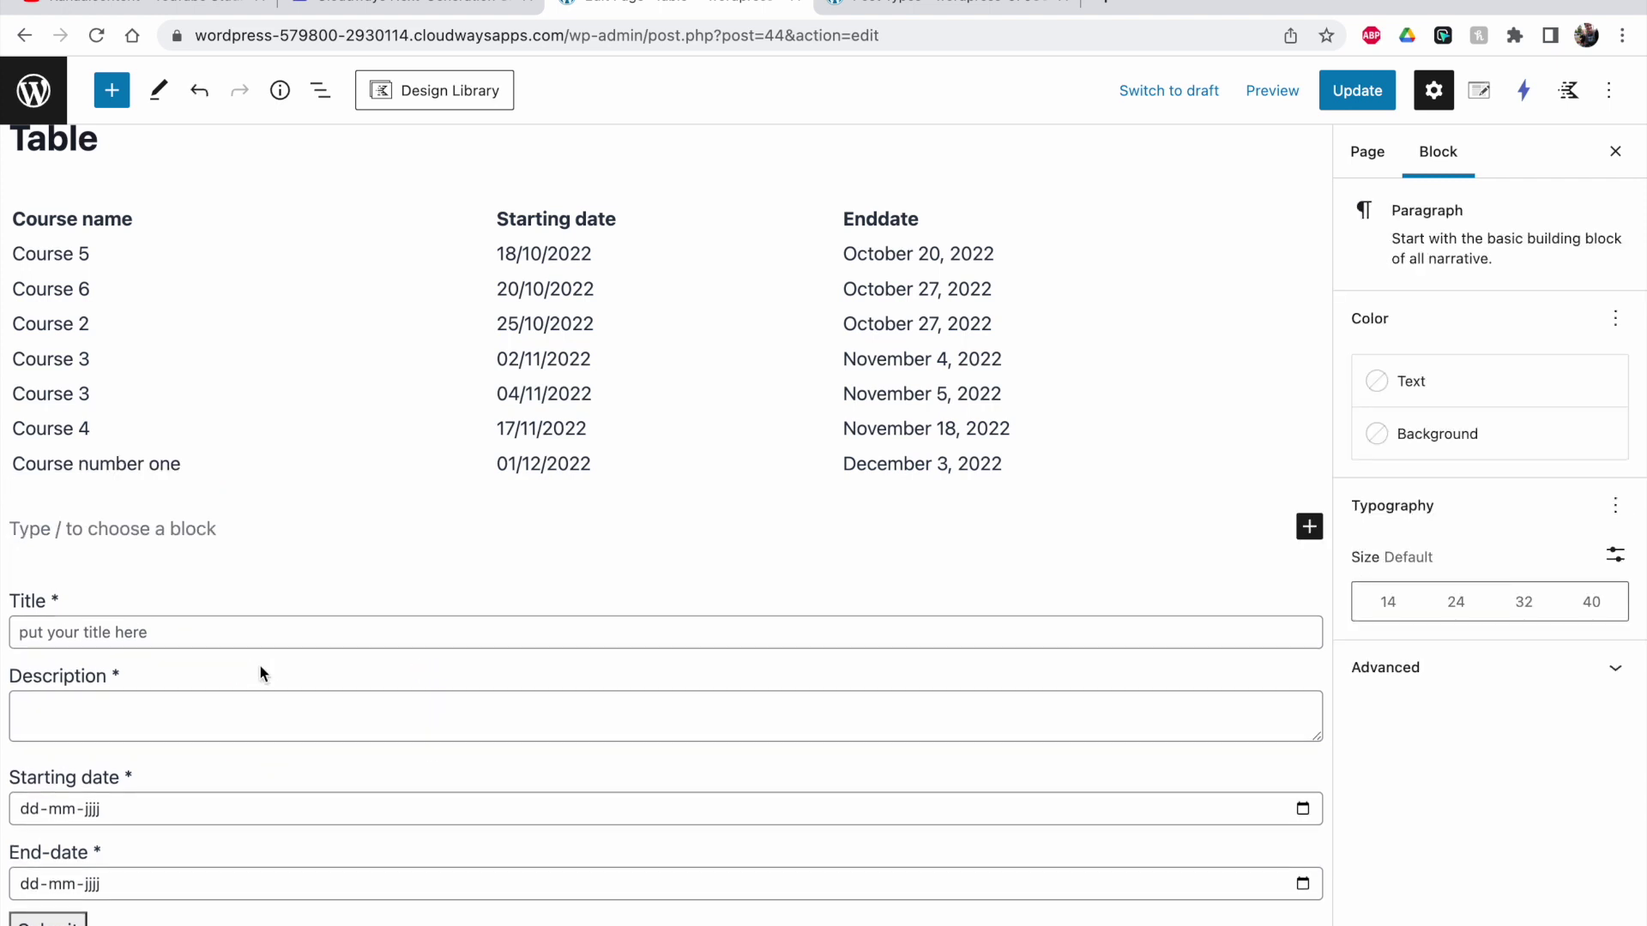
{"action": "type", "text": "/hea"}
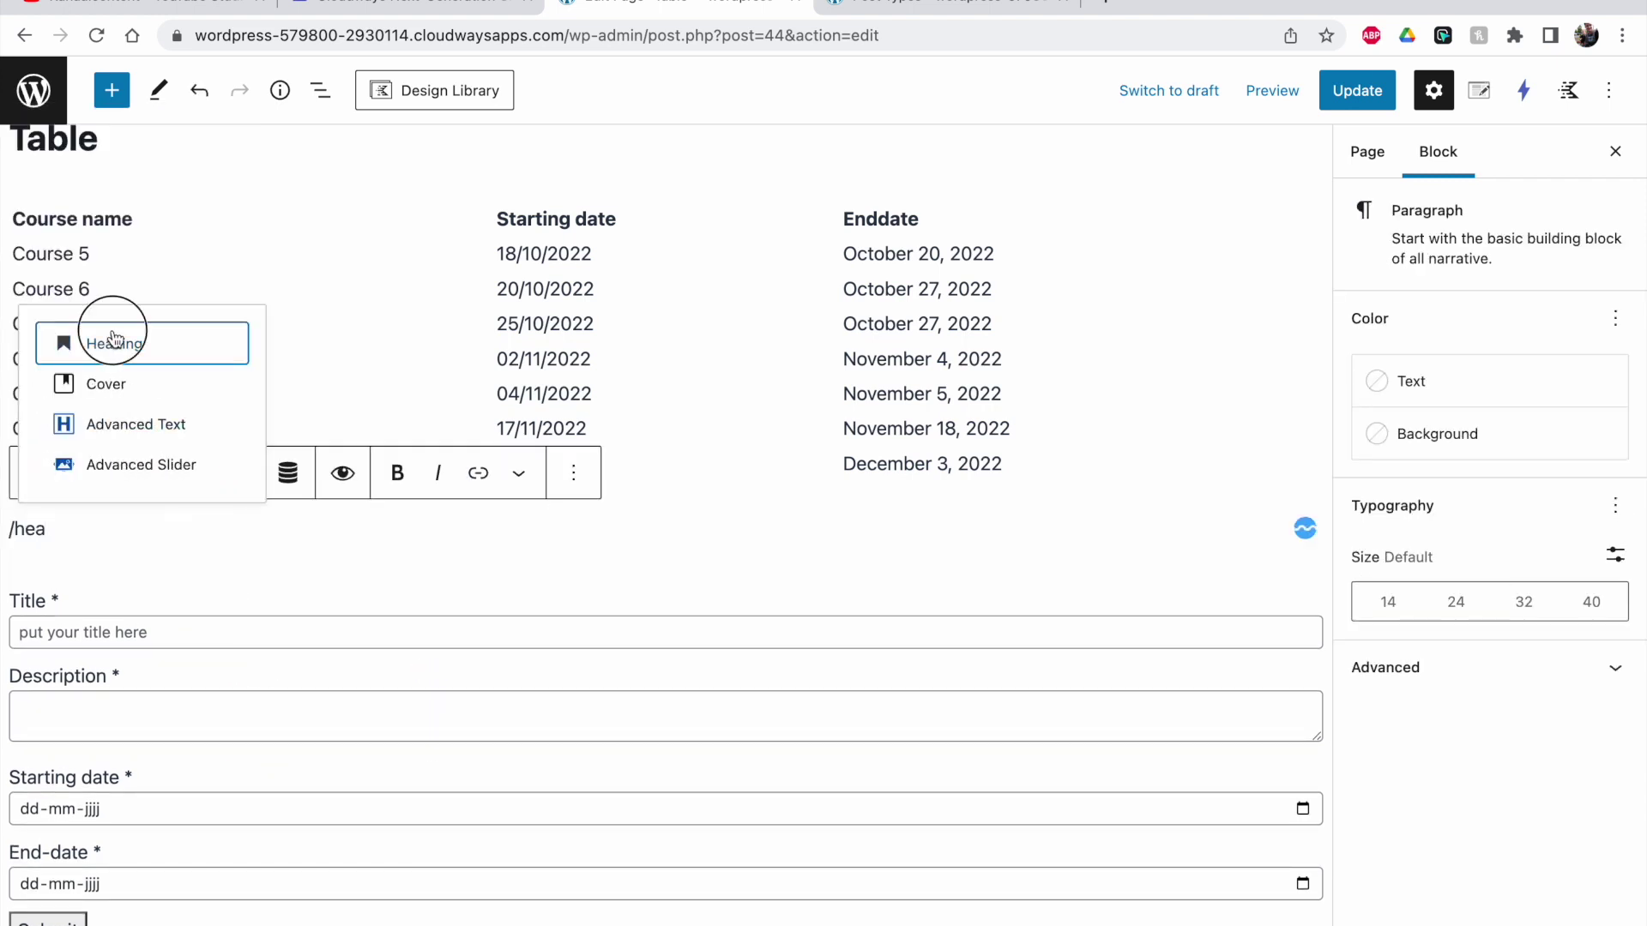
{"action": "left_click", "coordinate": [114, 339]}
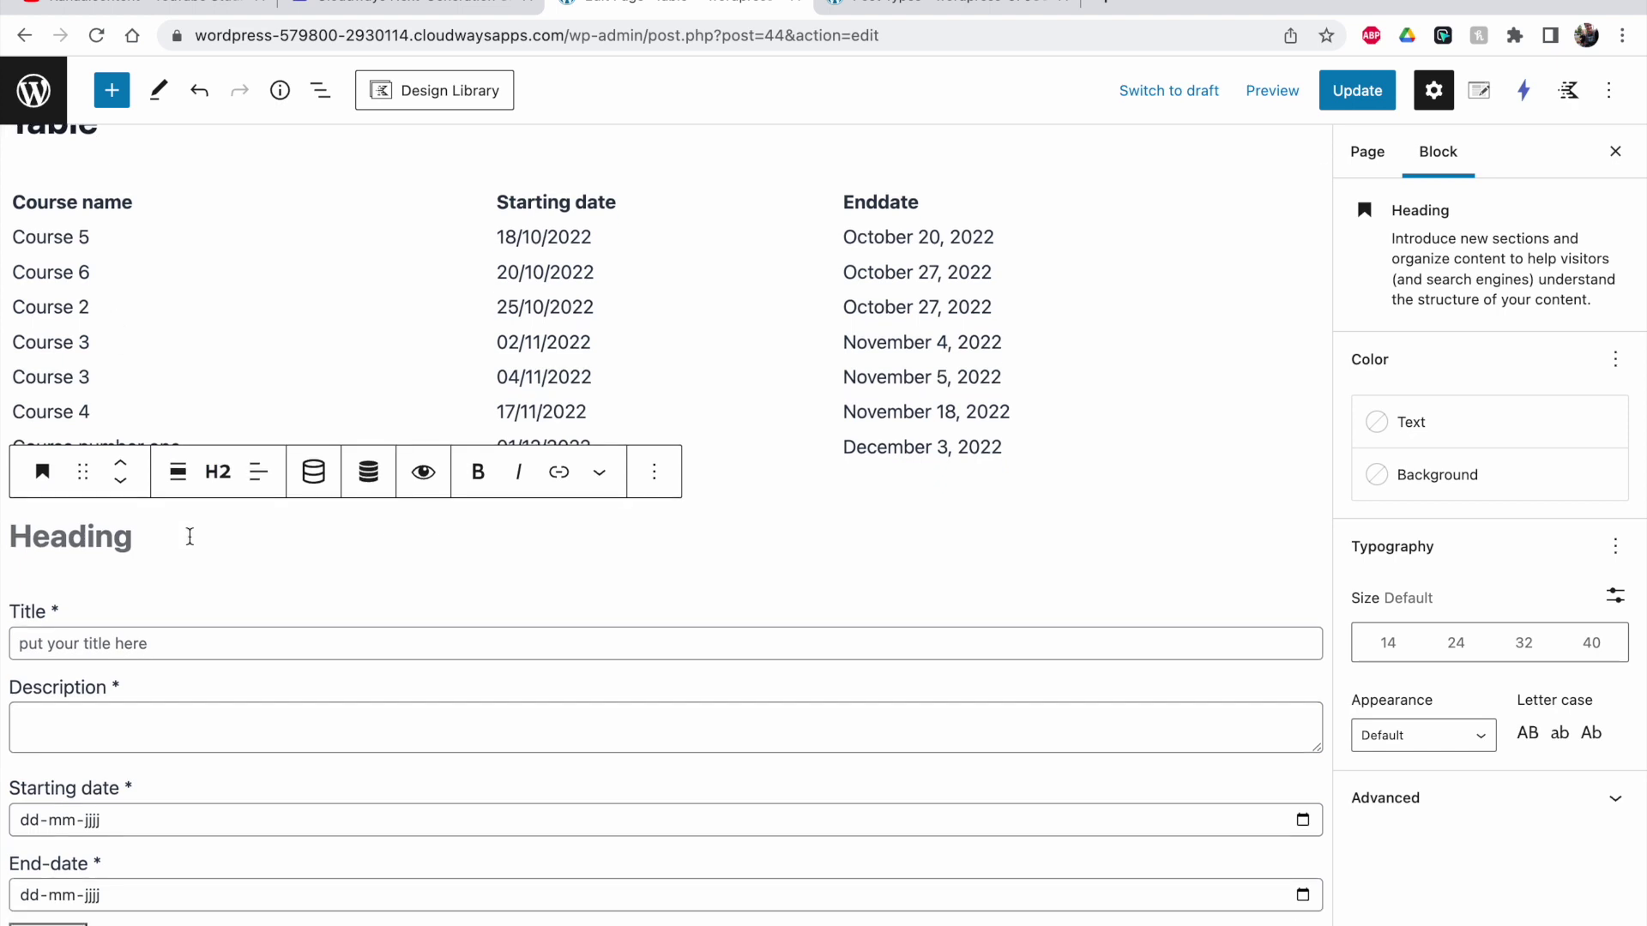
{"action": "type", "text": "Add a new "}
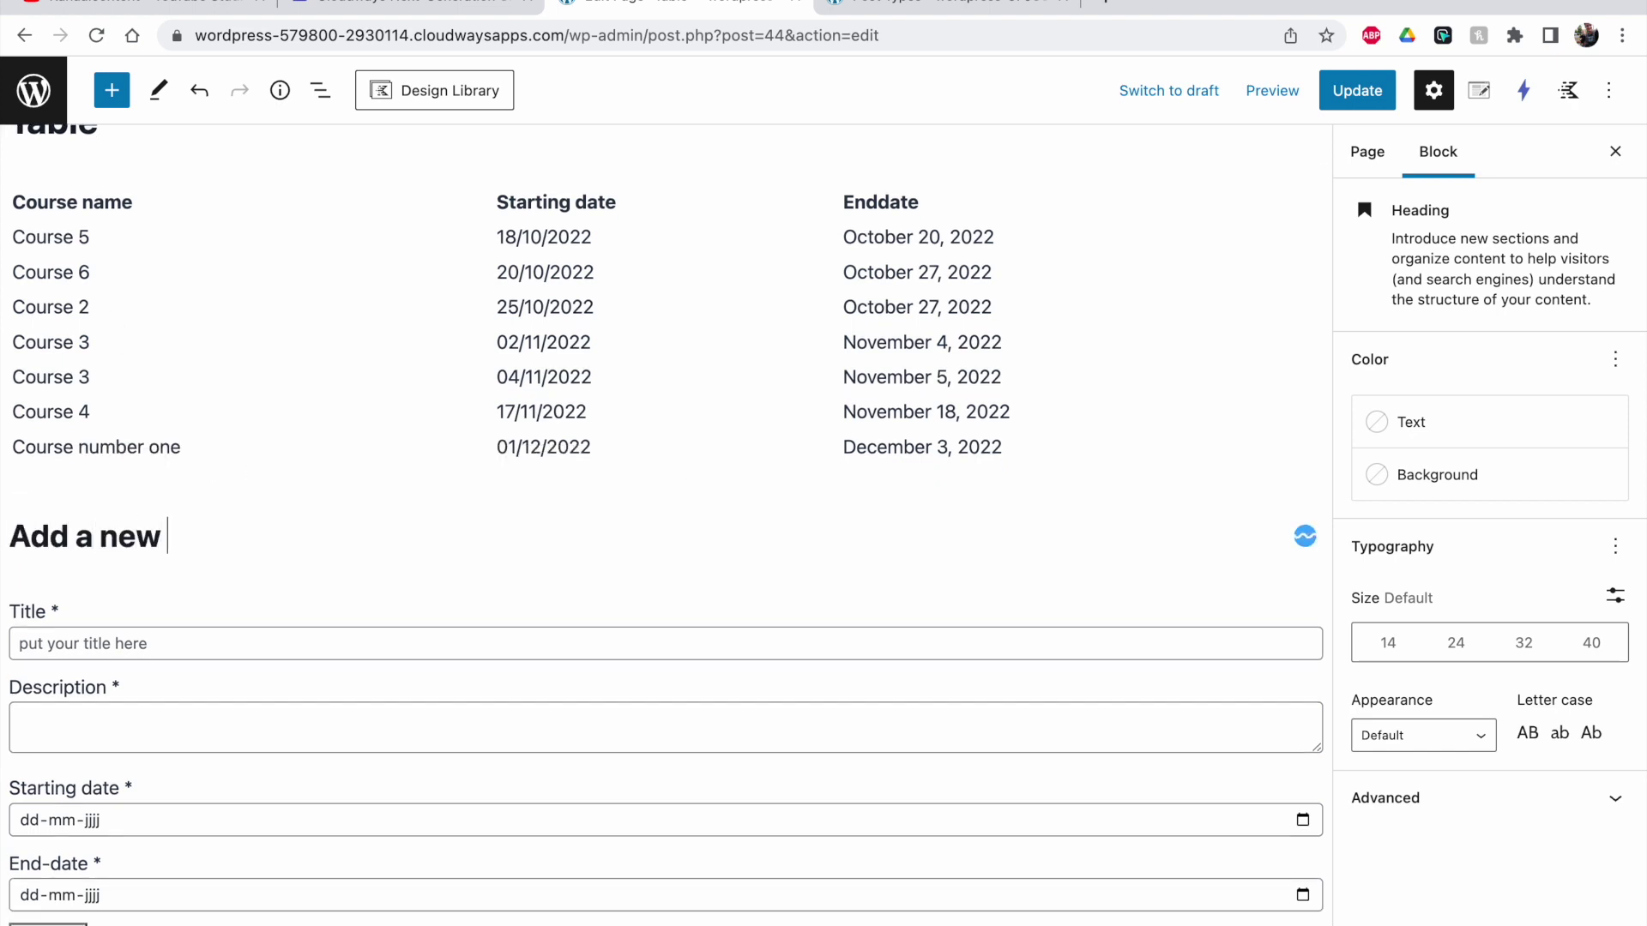
{"action": "type", "text": "course"}
Give the heading a 'User not logged in' hide condition, then update the page.
{"action": "left_click", "coordinate": [423, 472]}
{"action": "left_click", "coordinate": [568, 187]}
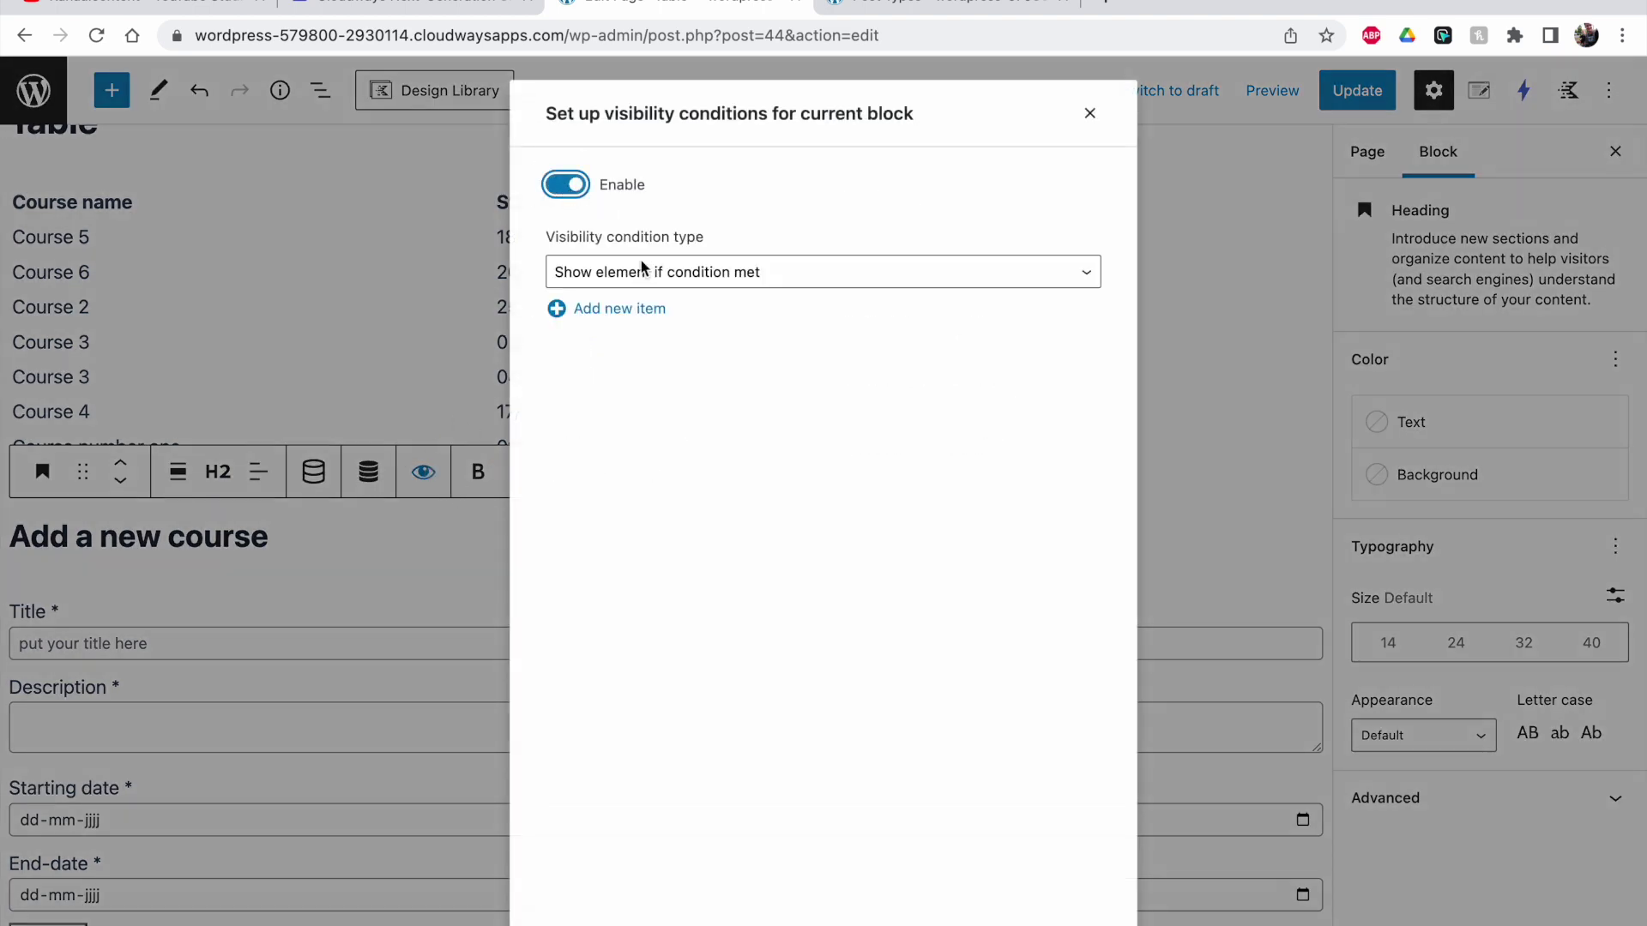
{"action": "left_click", "coordinate": [677, 276]}
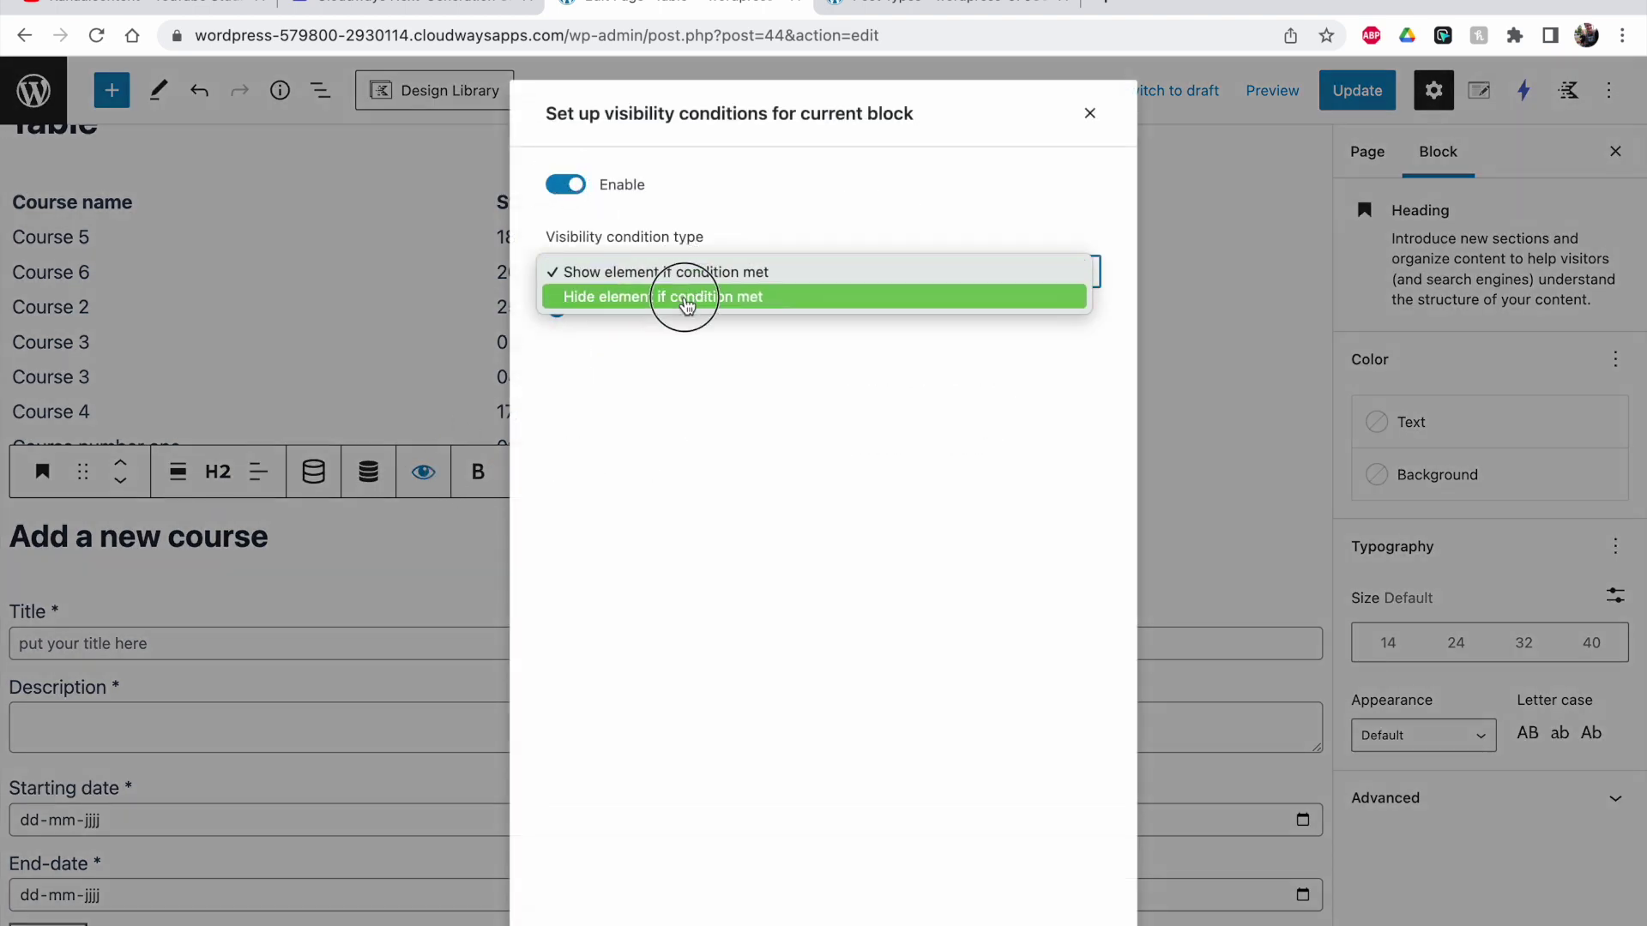
{"action": "left_click", "coordinate": [686, 297]}
{"action": "left_click", "coordinate": [643, 312]}
{"action": "left_click", "coordinate": [661, 383]}
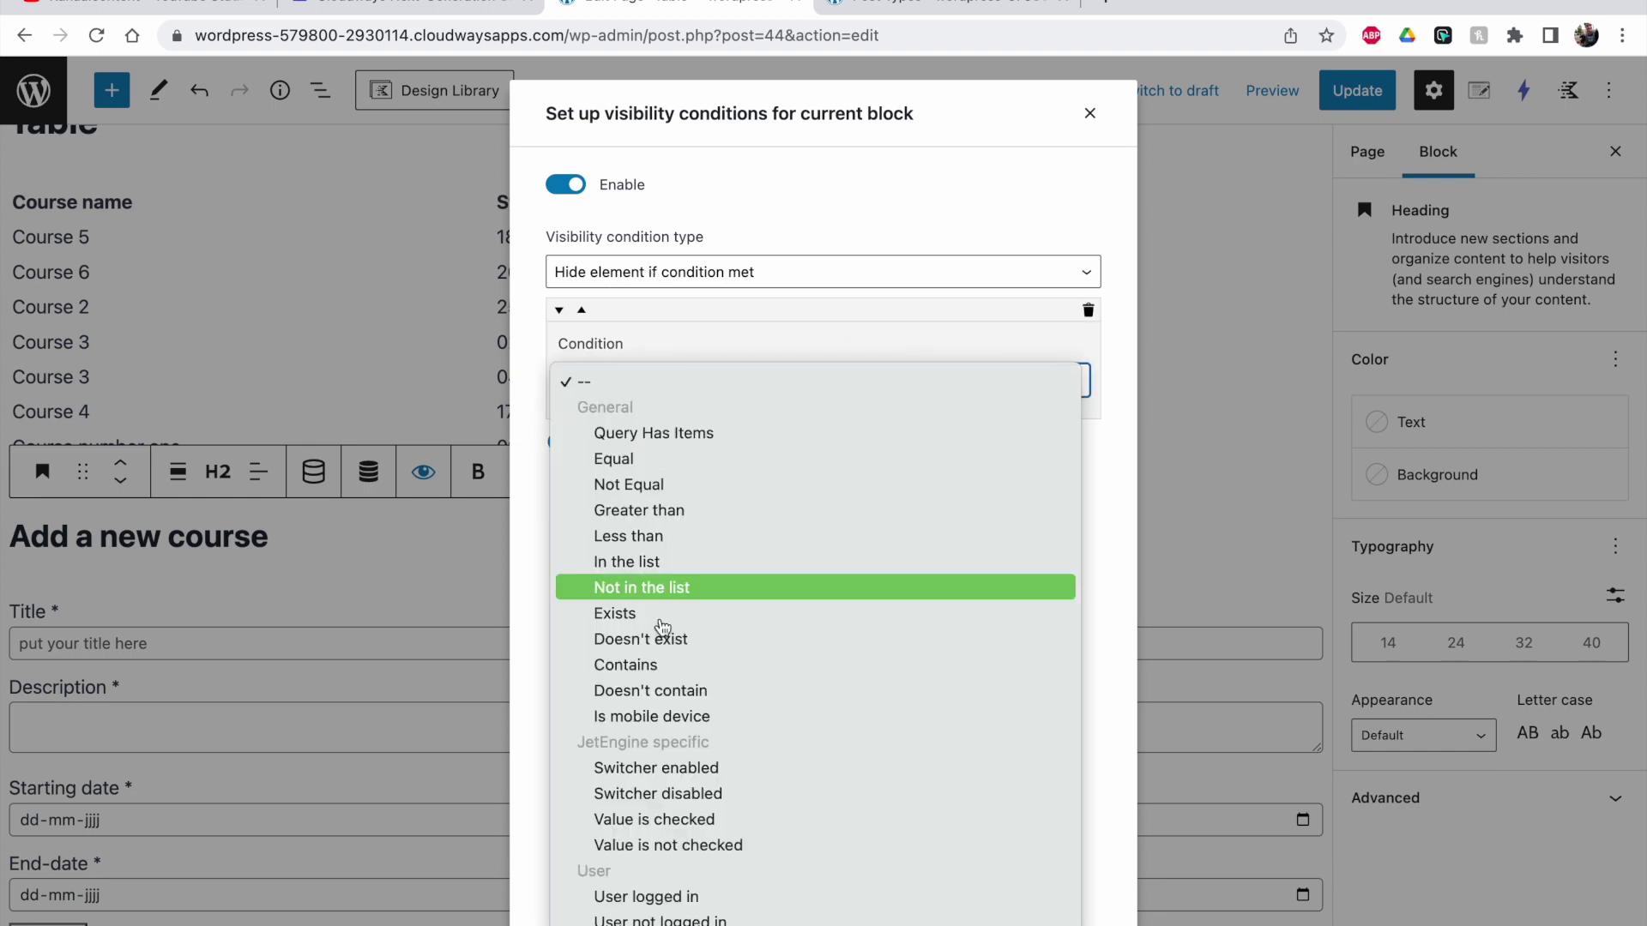
{"action": "scroll", "coordinate": [666, 571], "scroll_direction": "down", "scroll_amount": 3}
{"action": "left_click", "coordinate": [670, 696]}
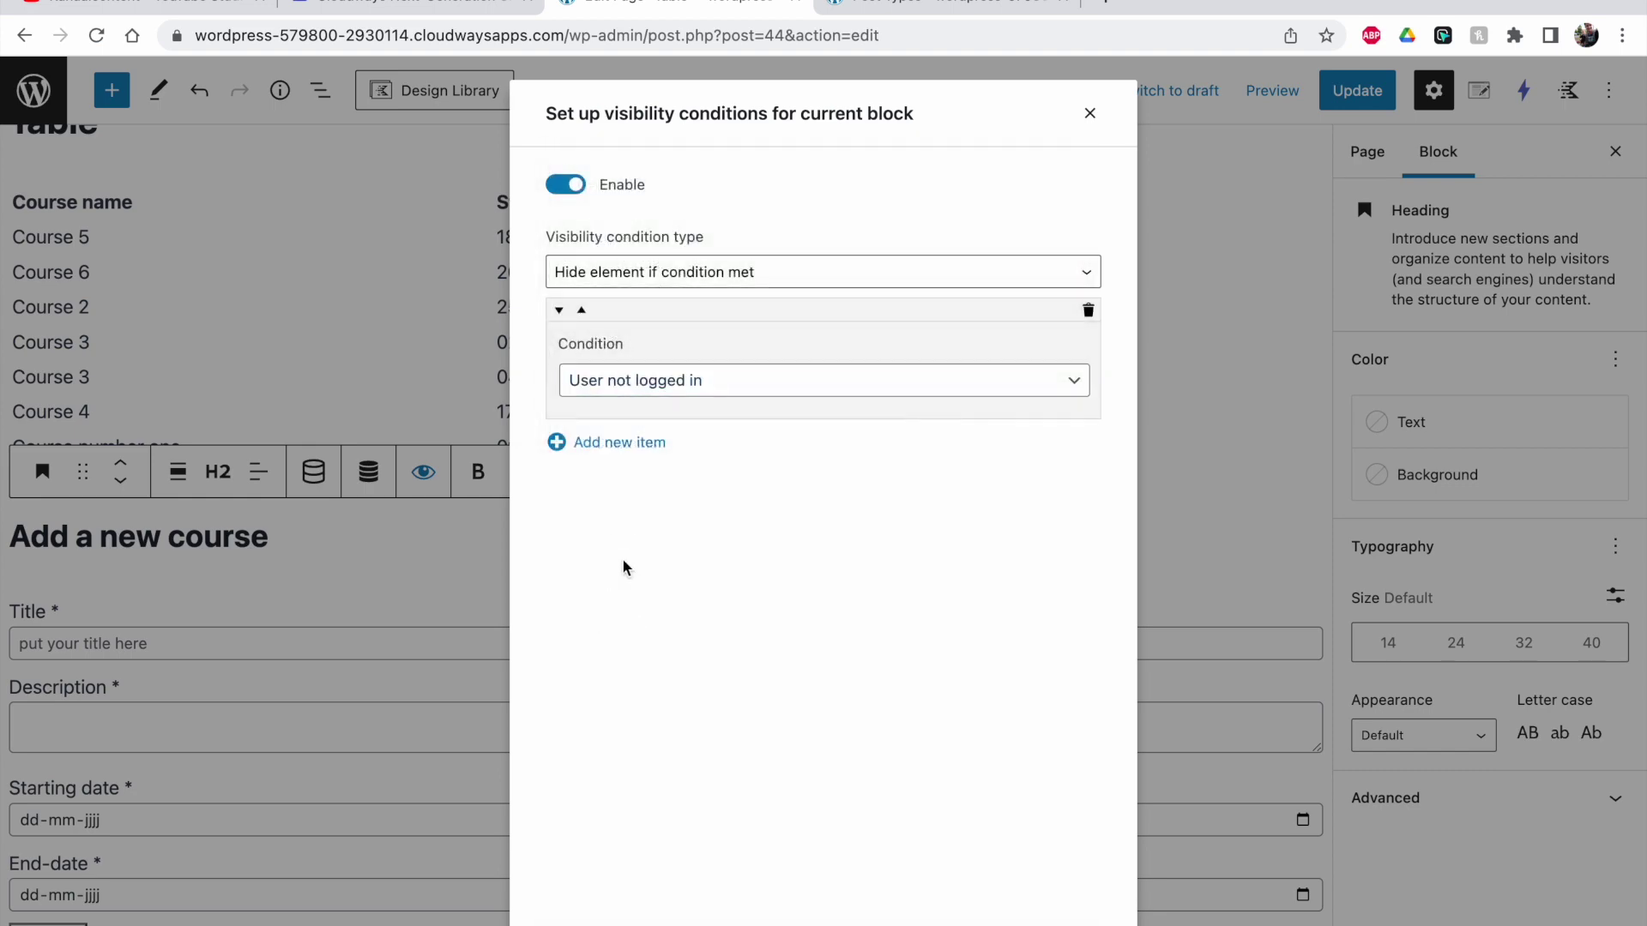
{"action": "left_click", "coordinate": [1088, 117]}
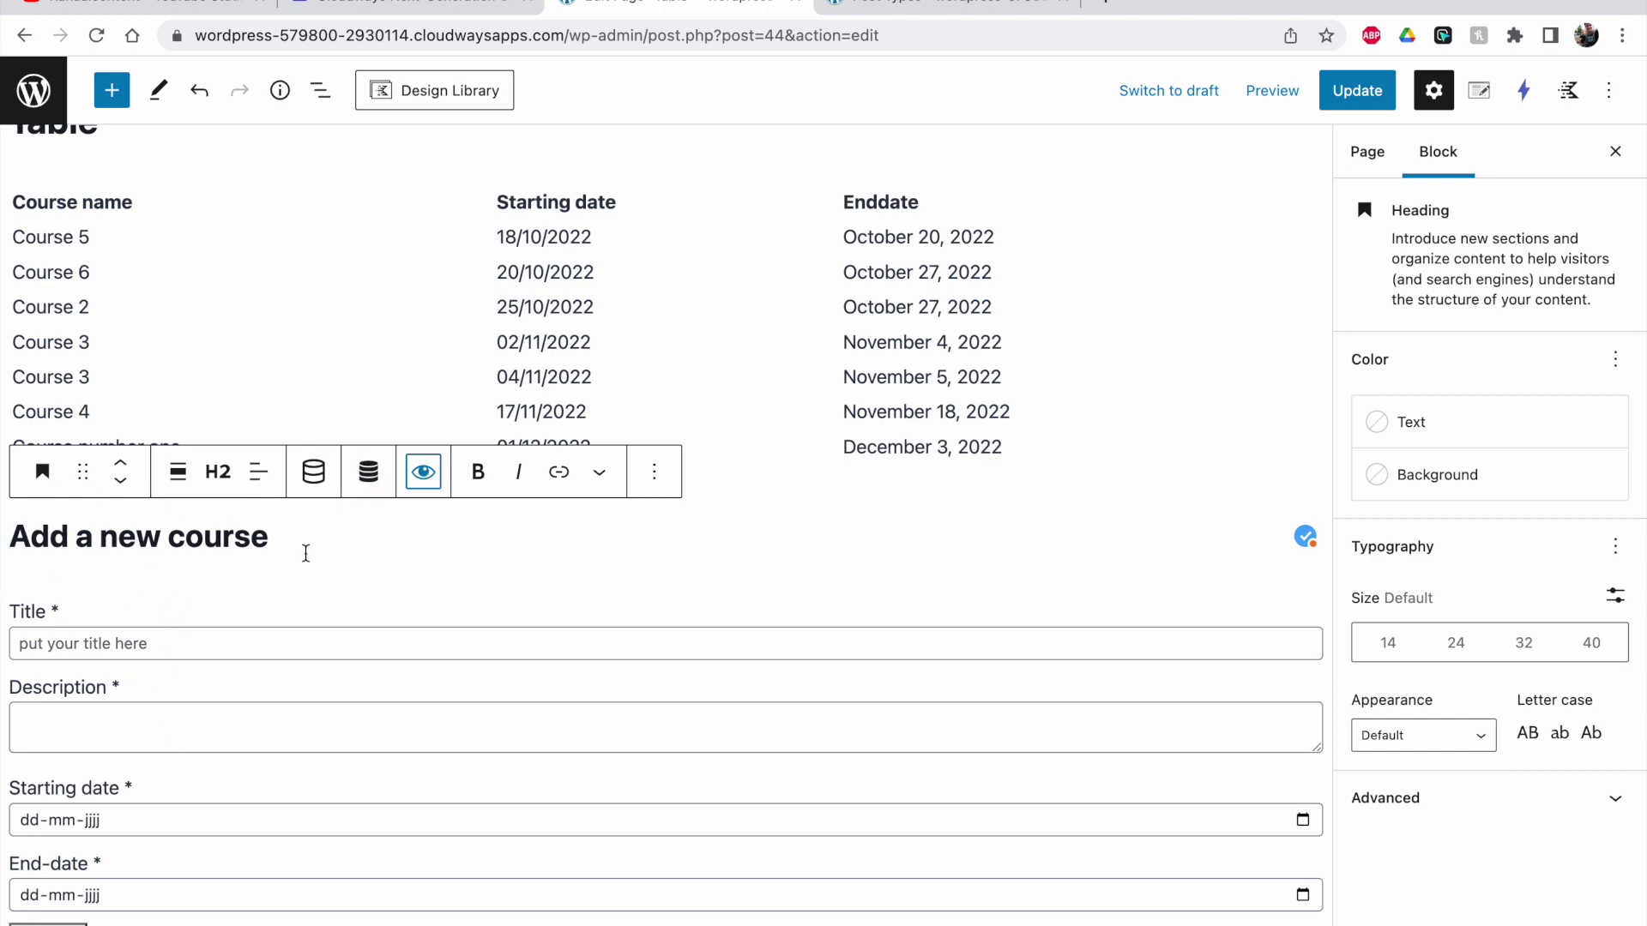
{"action": "left_click", "coordinate": [1355, 101]}
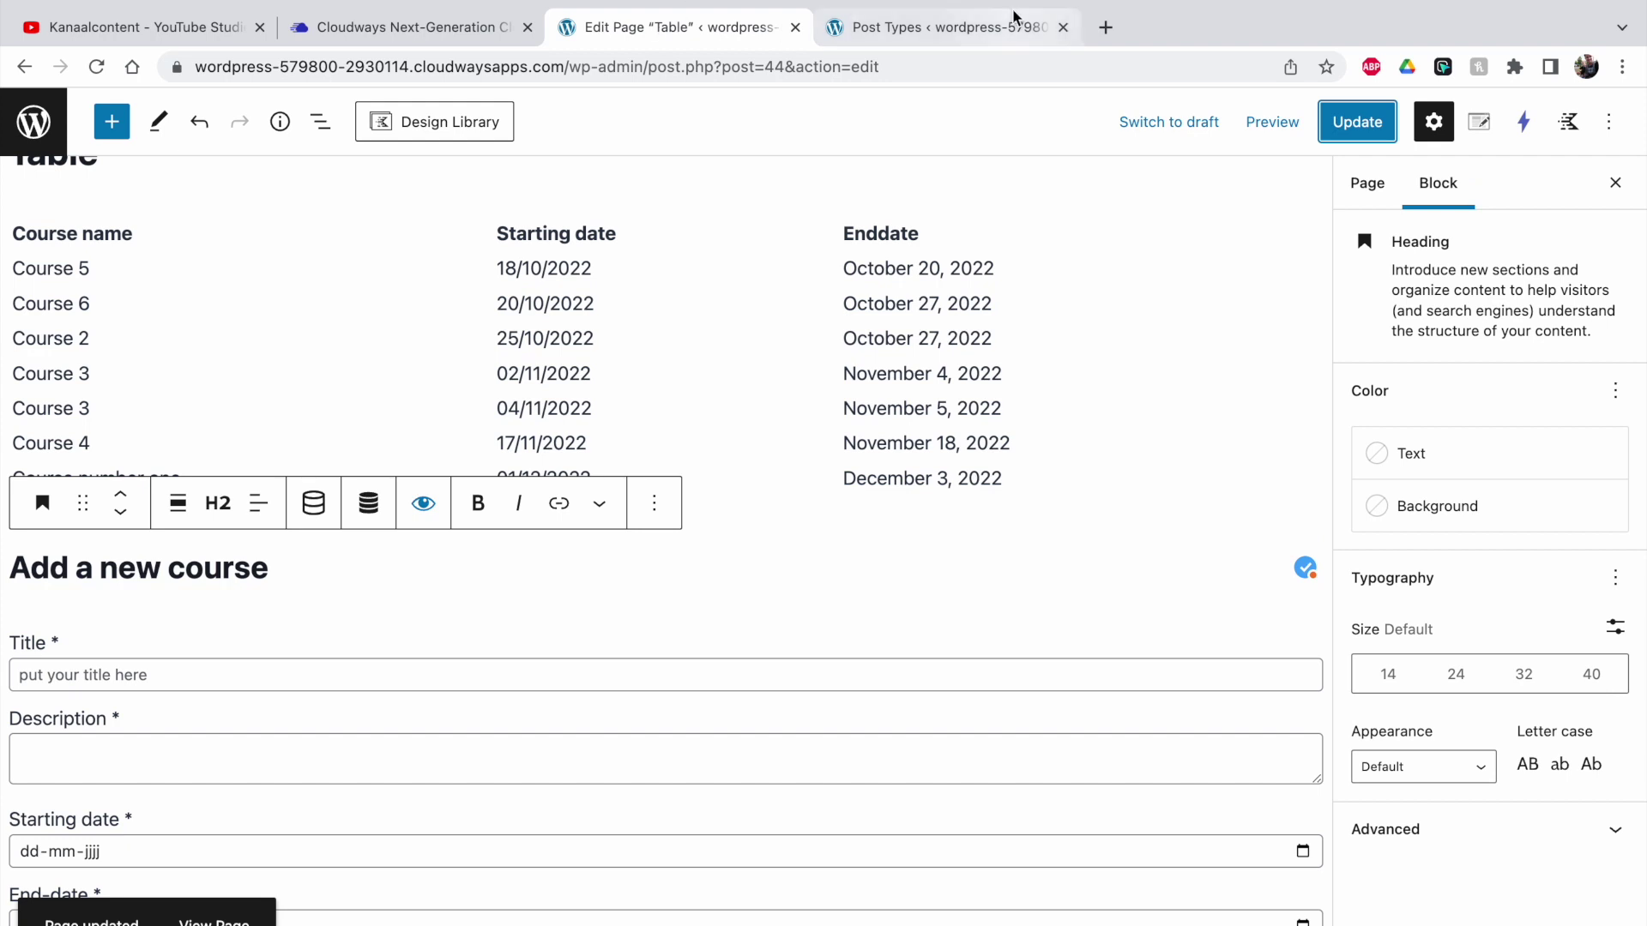
View the live Table page and check the new 'Add a new course' heading.
{"action": "left_click", "coordinate": [214, 922]}
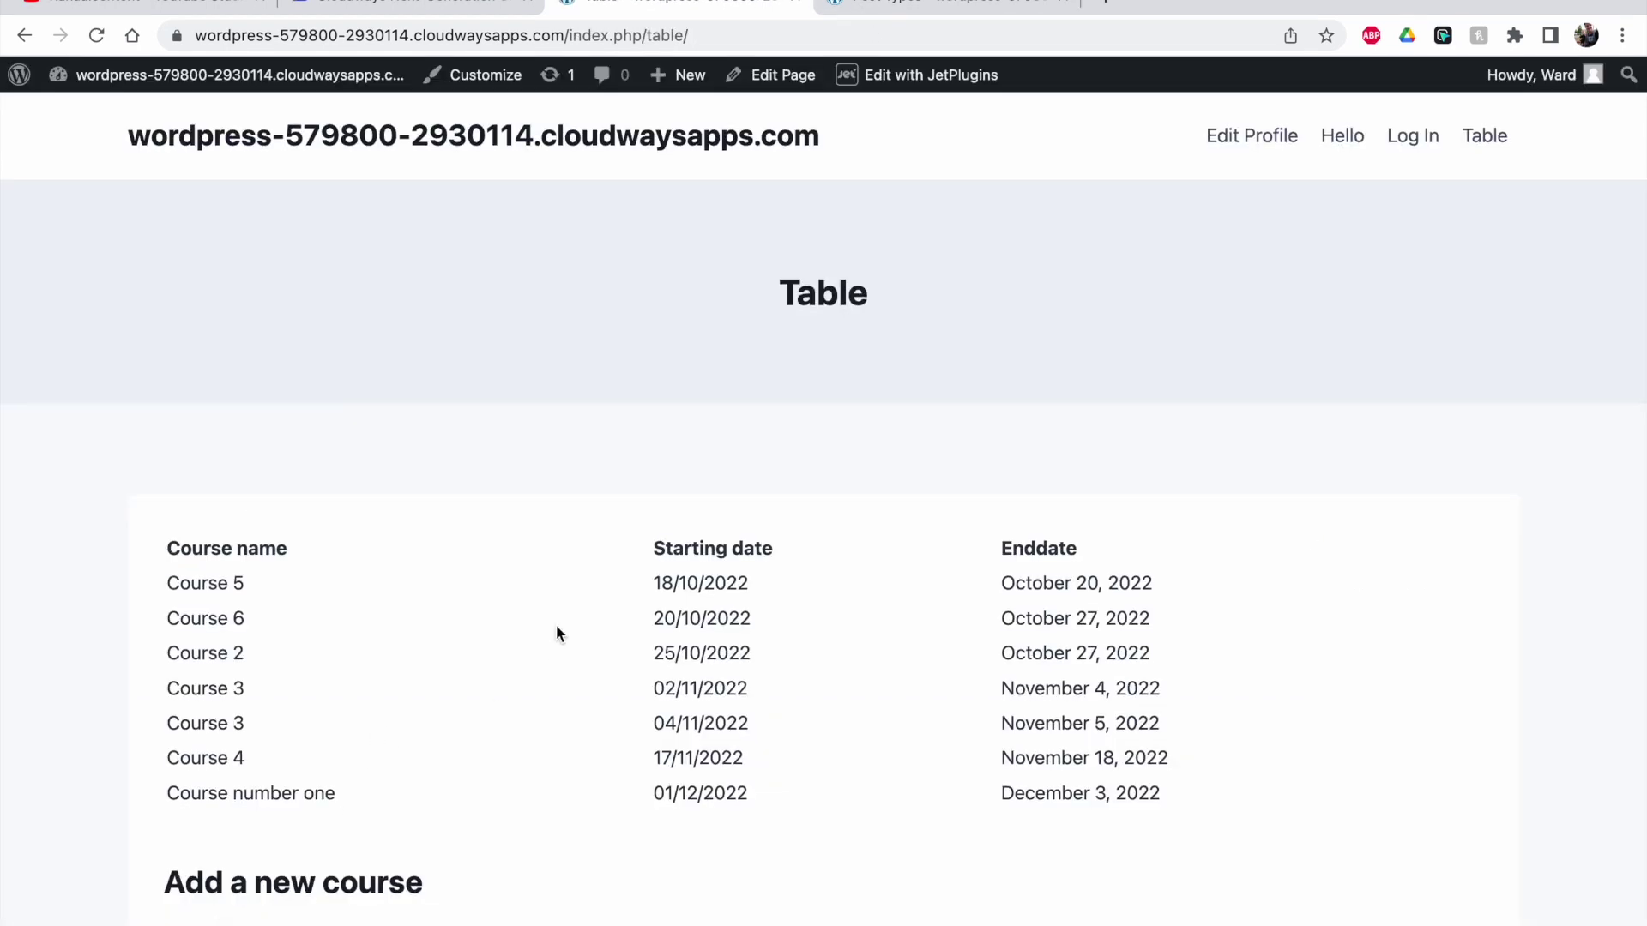
{"action": "scroll", "coordinate": [556, 624], "scroll_direction": "down", "scroll_amount": 3}
{"action": "left_click_drag", "start_coordinate": [165, 662], "coordinate": [433, 655]}
{"action": "left_click", "coordinate": [432, 656]}
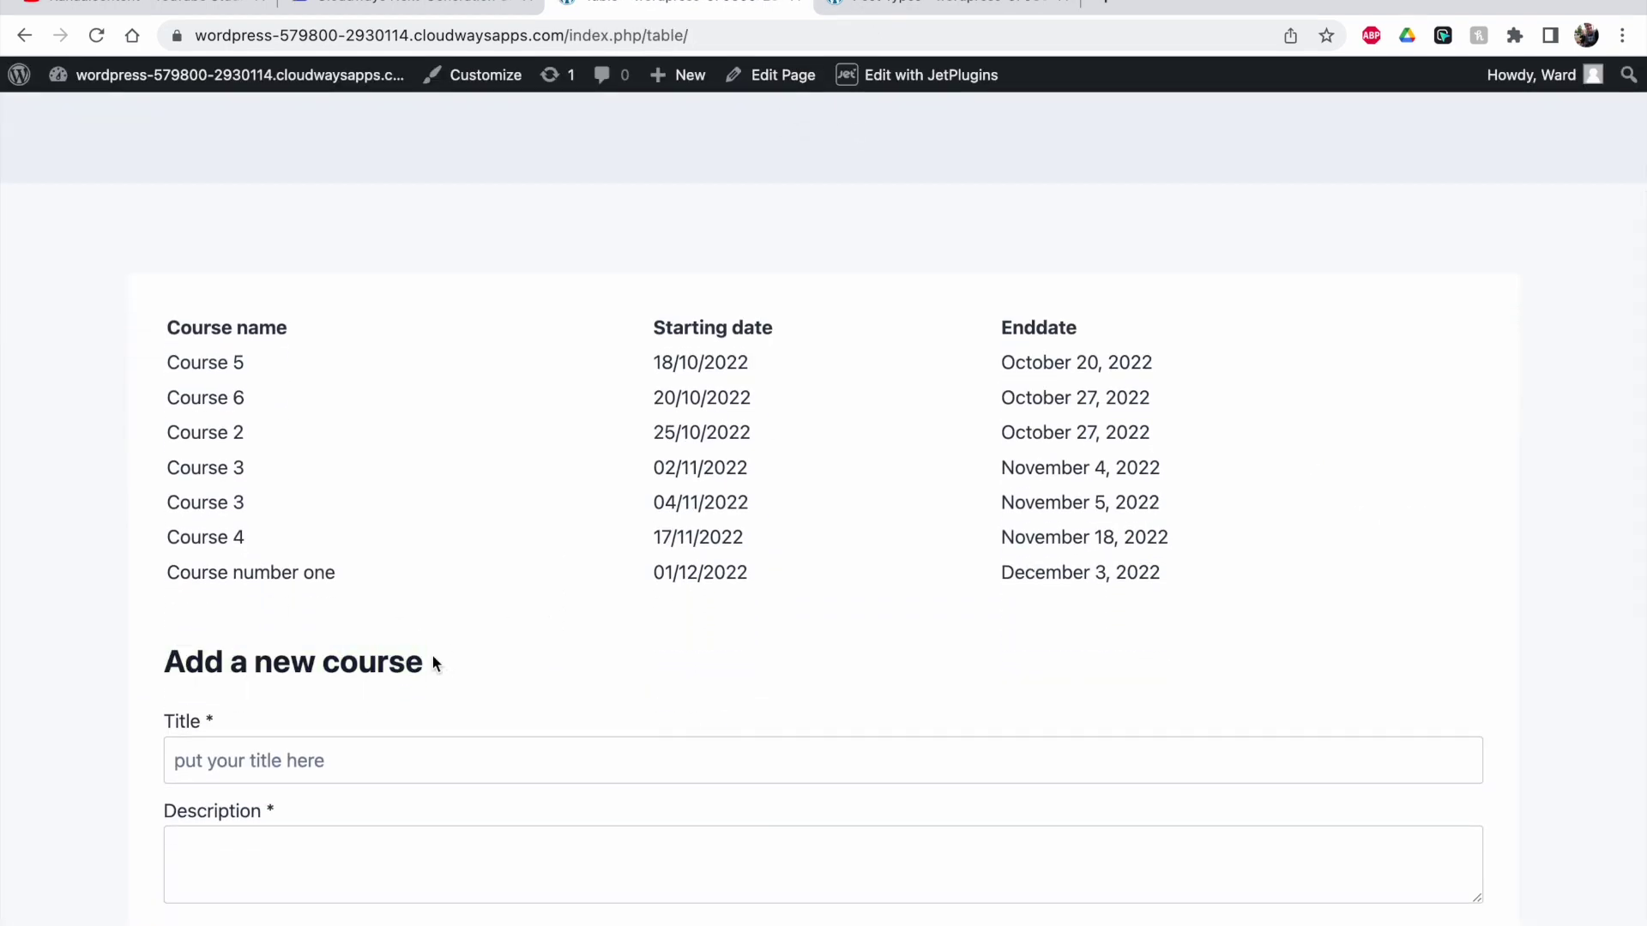
{"action": "scroll", "coordinate": [301, 661], "scroll_direction": "down", "scroll_amount": 2}
Enter the title 'Course frontend' and the description 'cjcjc' in the form.
{"action": "left_click", "coordinate": [207, 594]}
{"action": "type", "text": "Cour"}
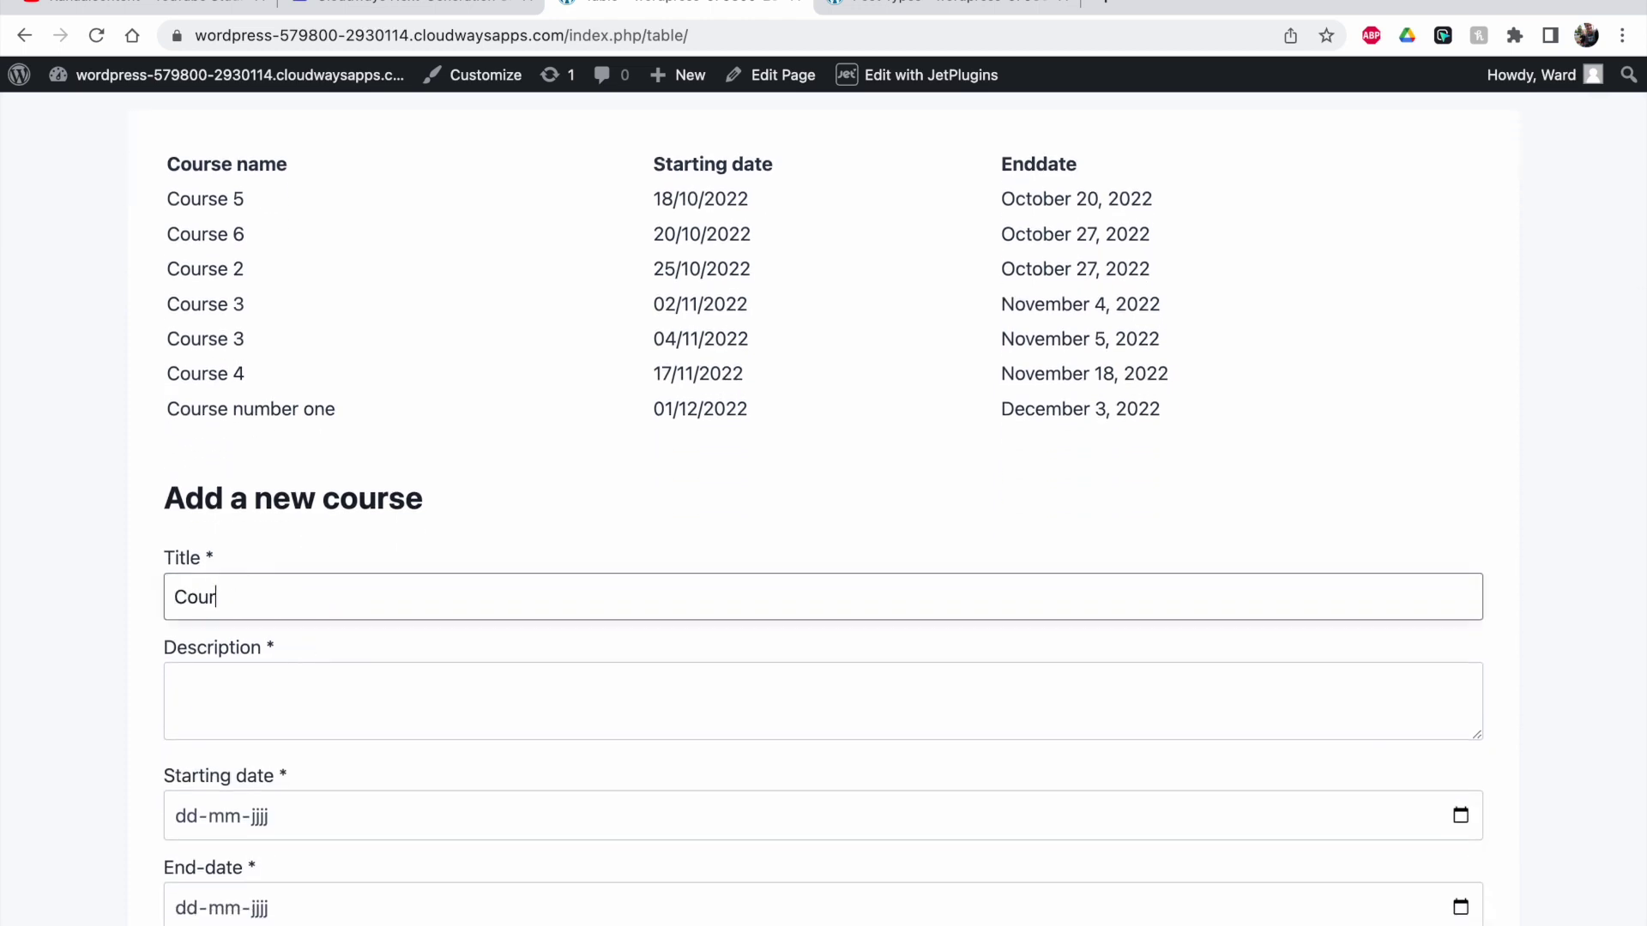
{"action": "type", "text": "se frontend"}
{"action": "scroll", "coordinate": [249, 614], "scroll_direction": "down", "scroll_amount": 3}
{"action": "left_click", "coordinate": [283, 532]}
{"action": "type", "text": "cjcjcj"}
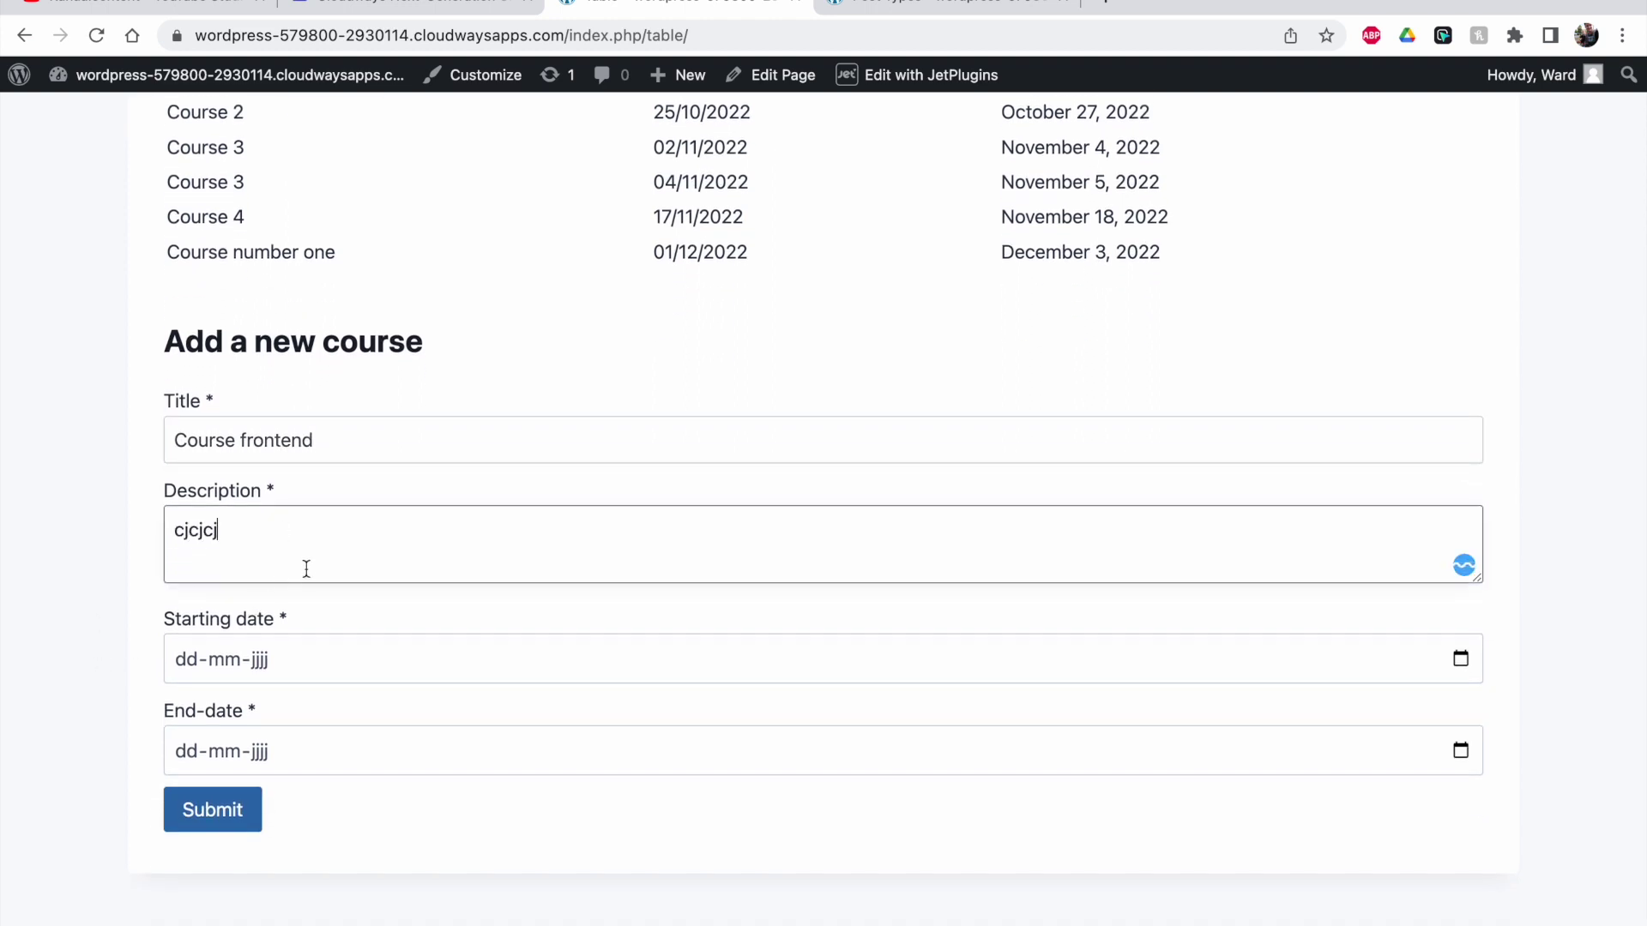
{"action": "scroll", "coordinate": [307, 569], "scroll_direction": "down", "scroll_amount": 2}
{"action": "scroll", "coordinate": [531, 318], "scroll_direction": "up", "scroll_amount": 4}
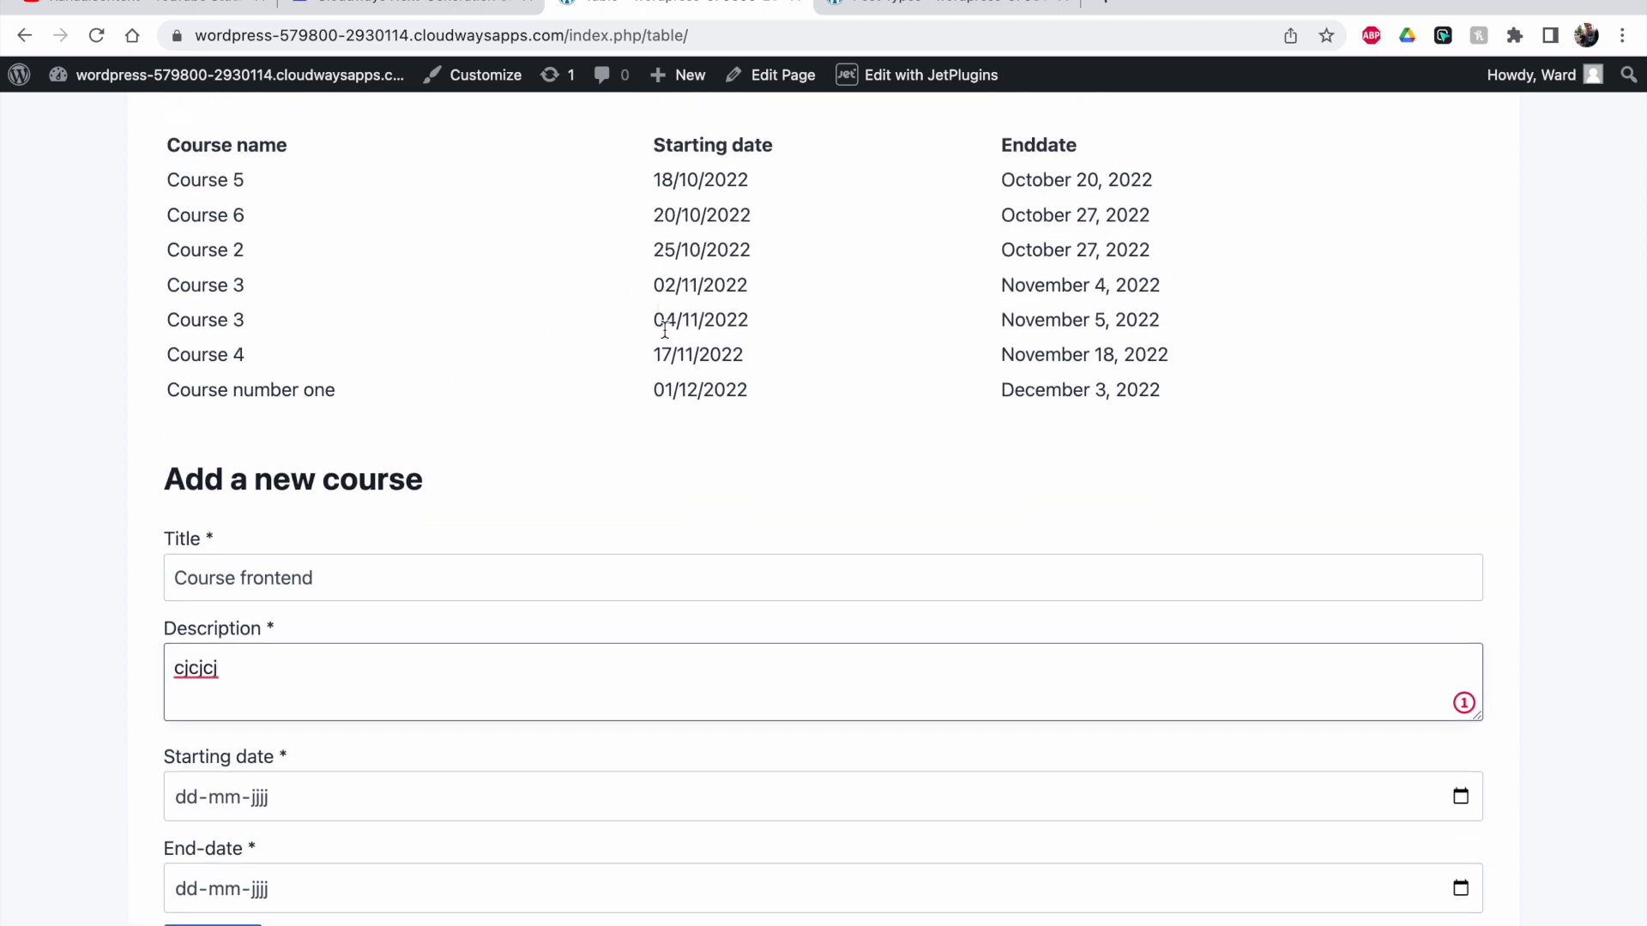
{"action": "scroll", "coordinate": [580, 379], "scroll_direction": "down", "scroll_amount": 4}
Pick 09-11-2022 as the Starting date and 10-11-2022 as the End-date.
{"action": "left_click", "coordinate": [180, 635]}
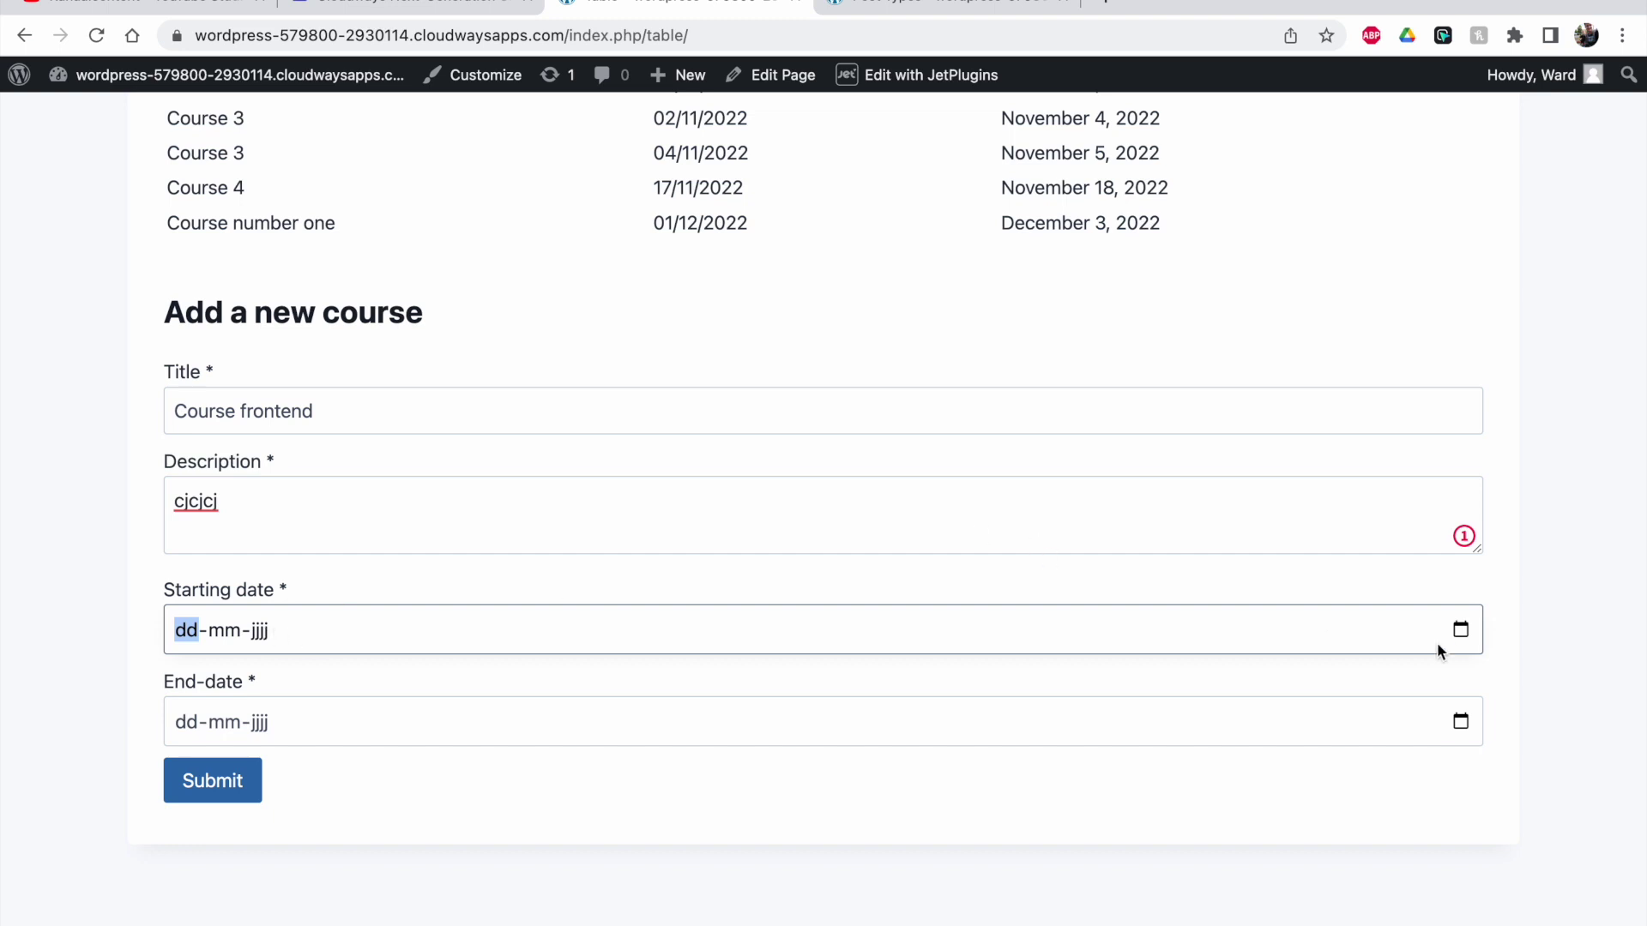
{"action": "left_click", "coordinate": [1460, 630]}
{"action": "left_click", "coordinate": [379, 681]}
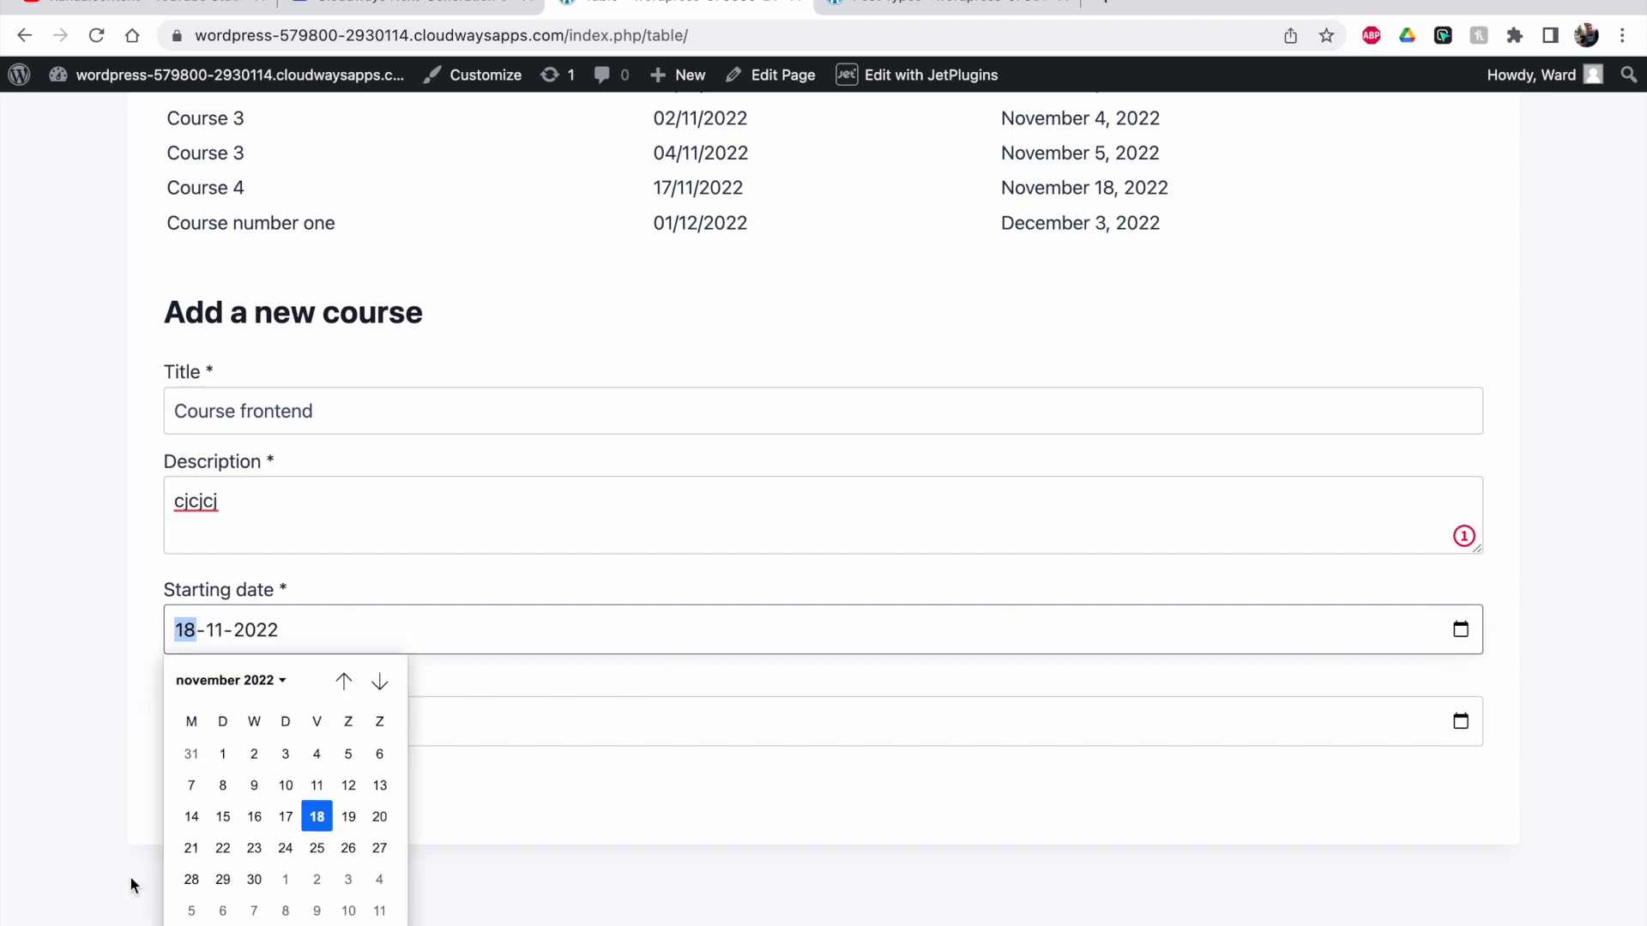
{"action": "left_click", "coordinate": [258, 784]}
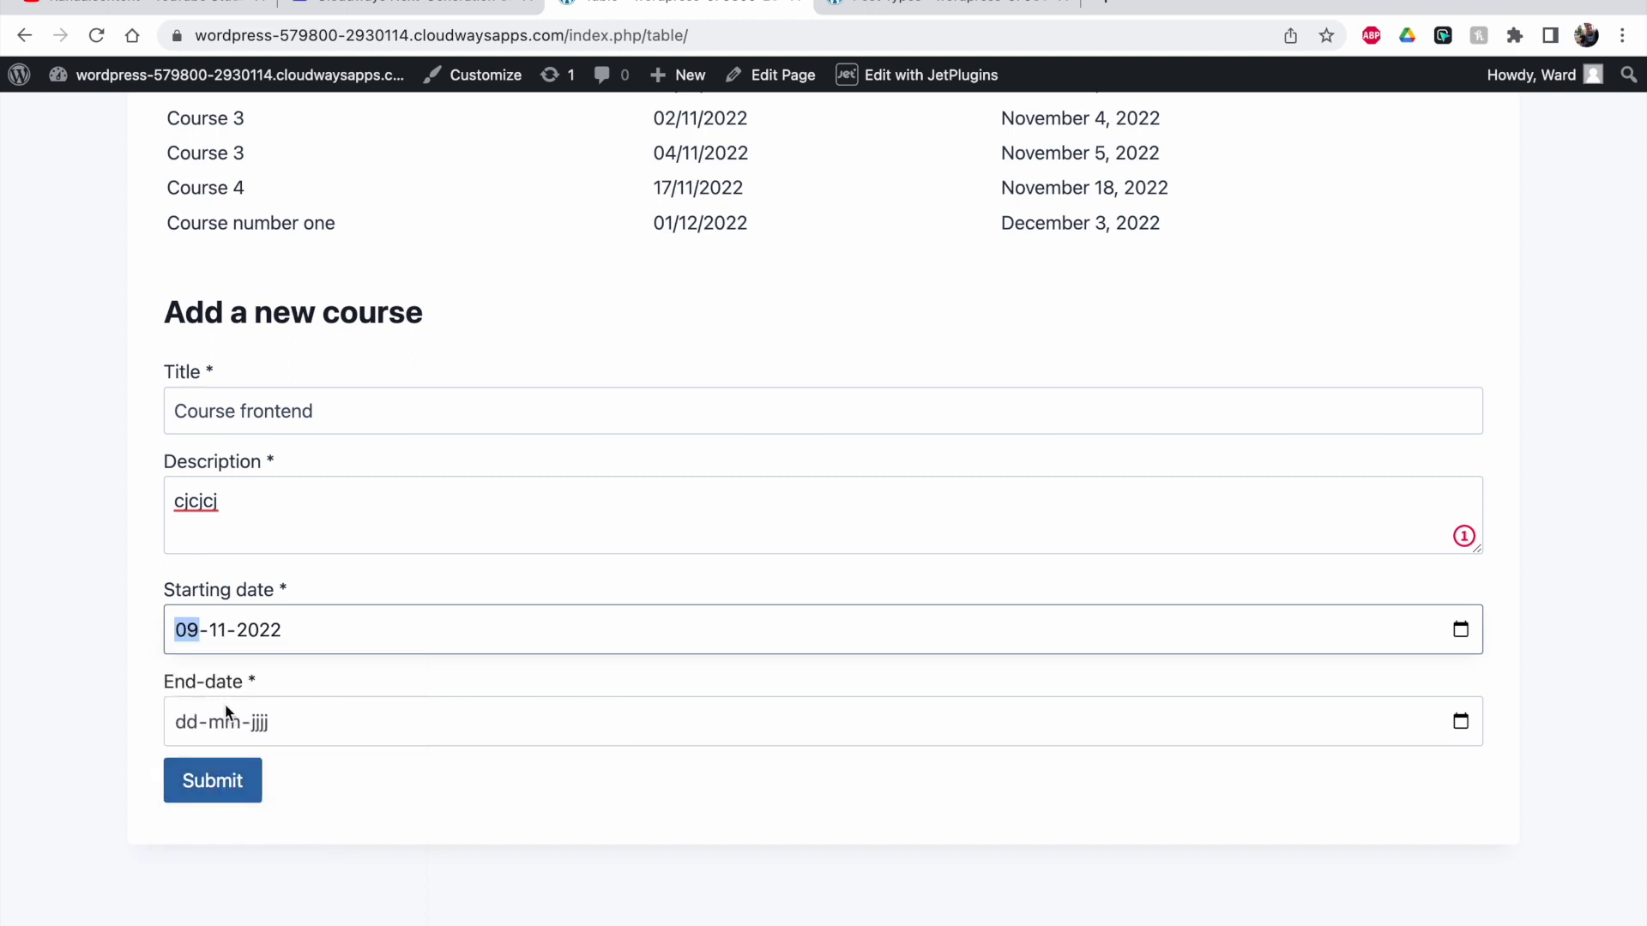
{"action": "left_click", "coordinate": [1475, 726]}
{"action": "left_click", "coordinate": [1460, 721]}
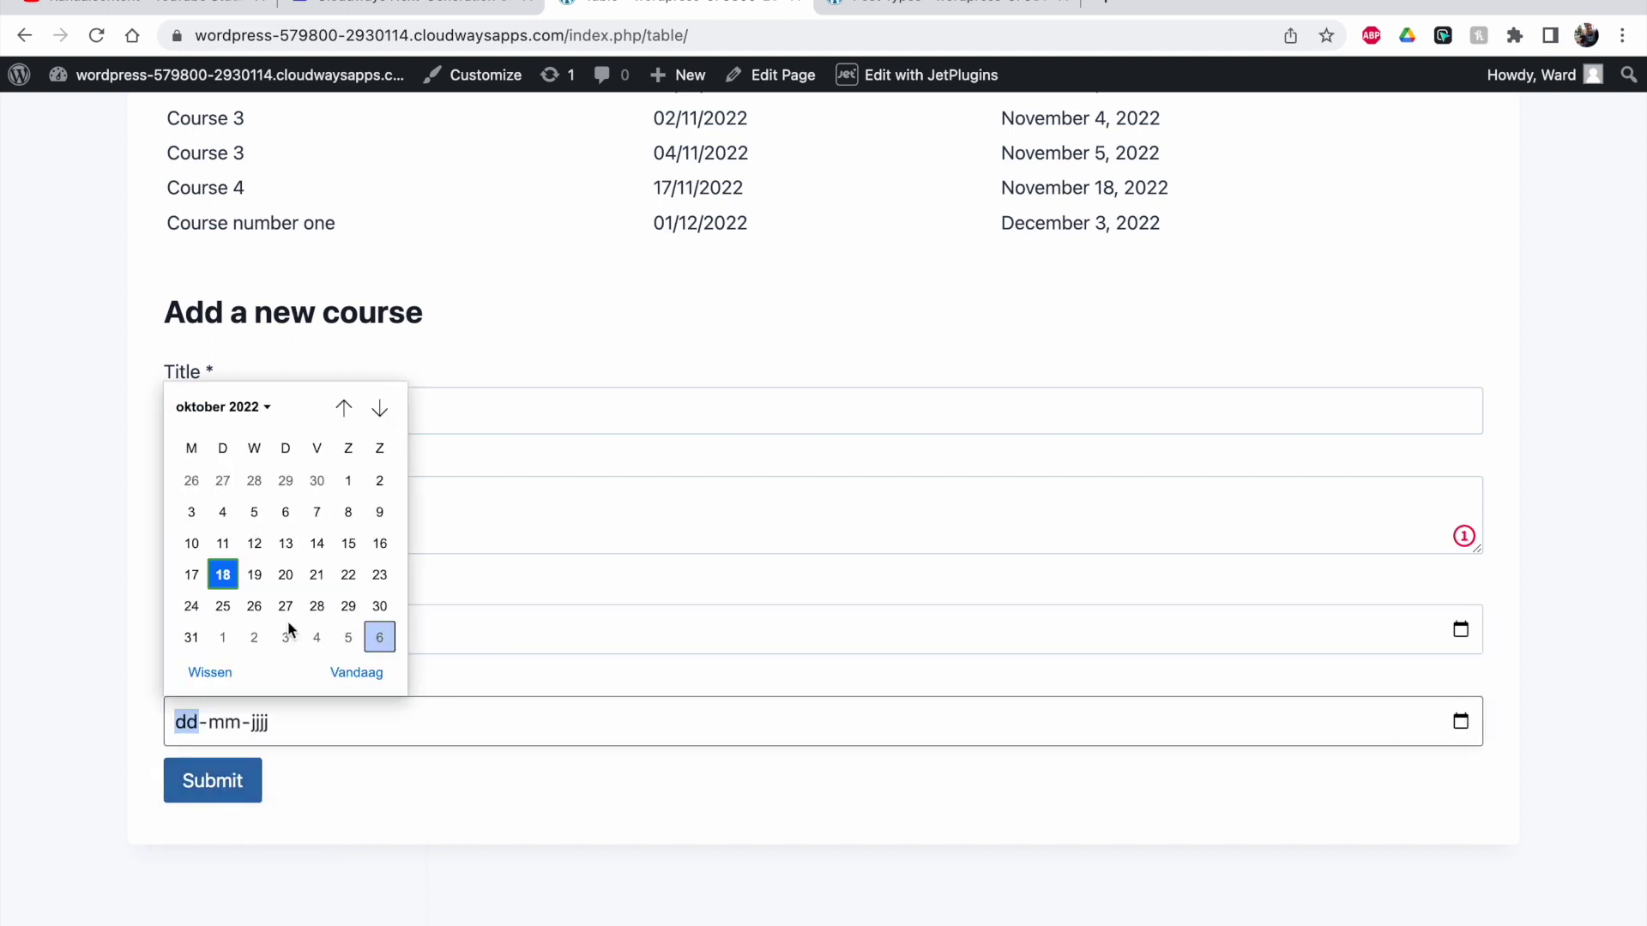
{"action": "left_click", "coordinate": [379, 409]}
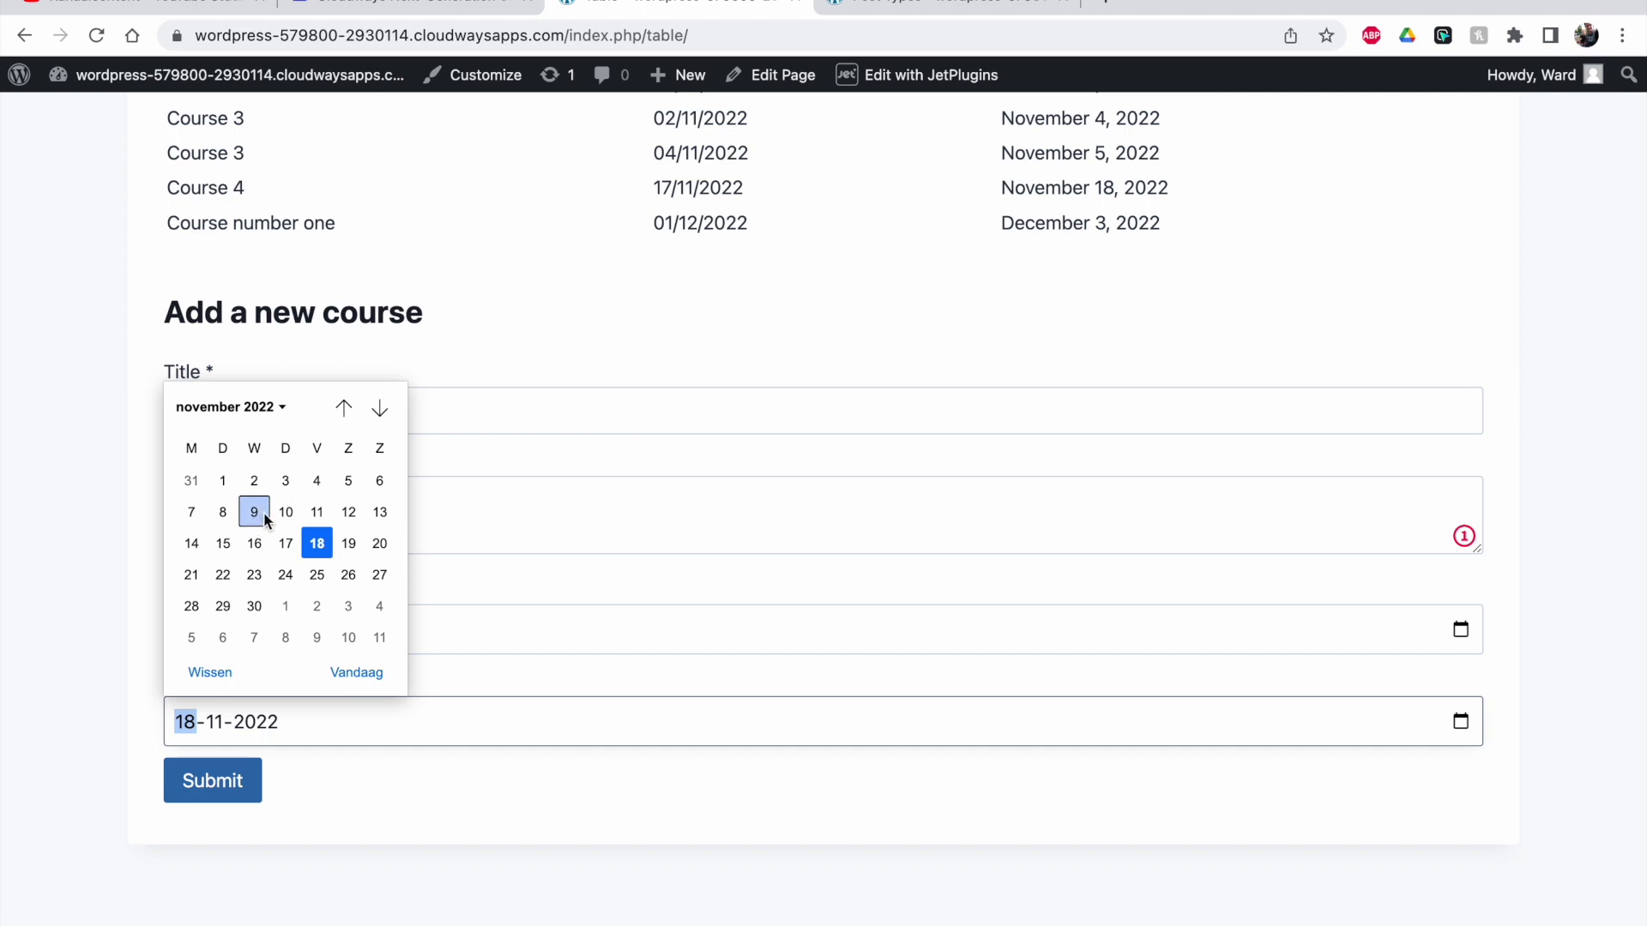
{"action": "left_click", "coordinate": [261, 512]}
Submit the form and check the submission success message.
{"action": "left_click", "coordinate": [221, 798]}
{"action": "left_click_drag", "start_coordinate": [656, 866], "coordinate": [999, 871]}
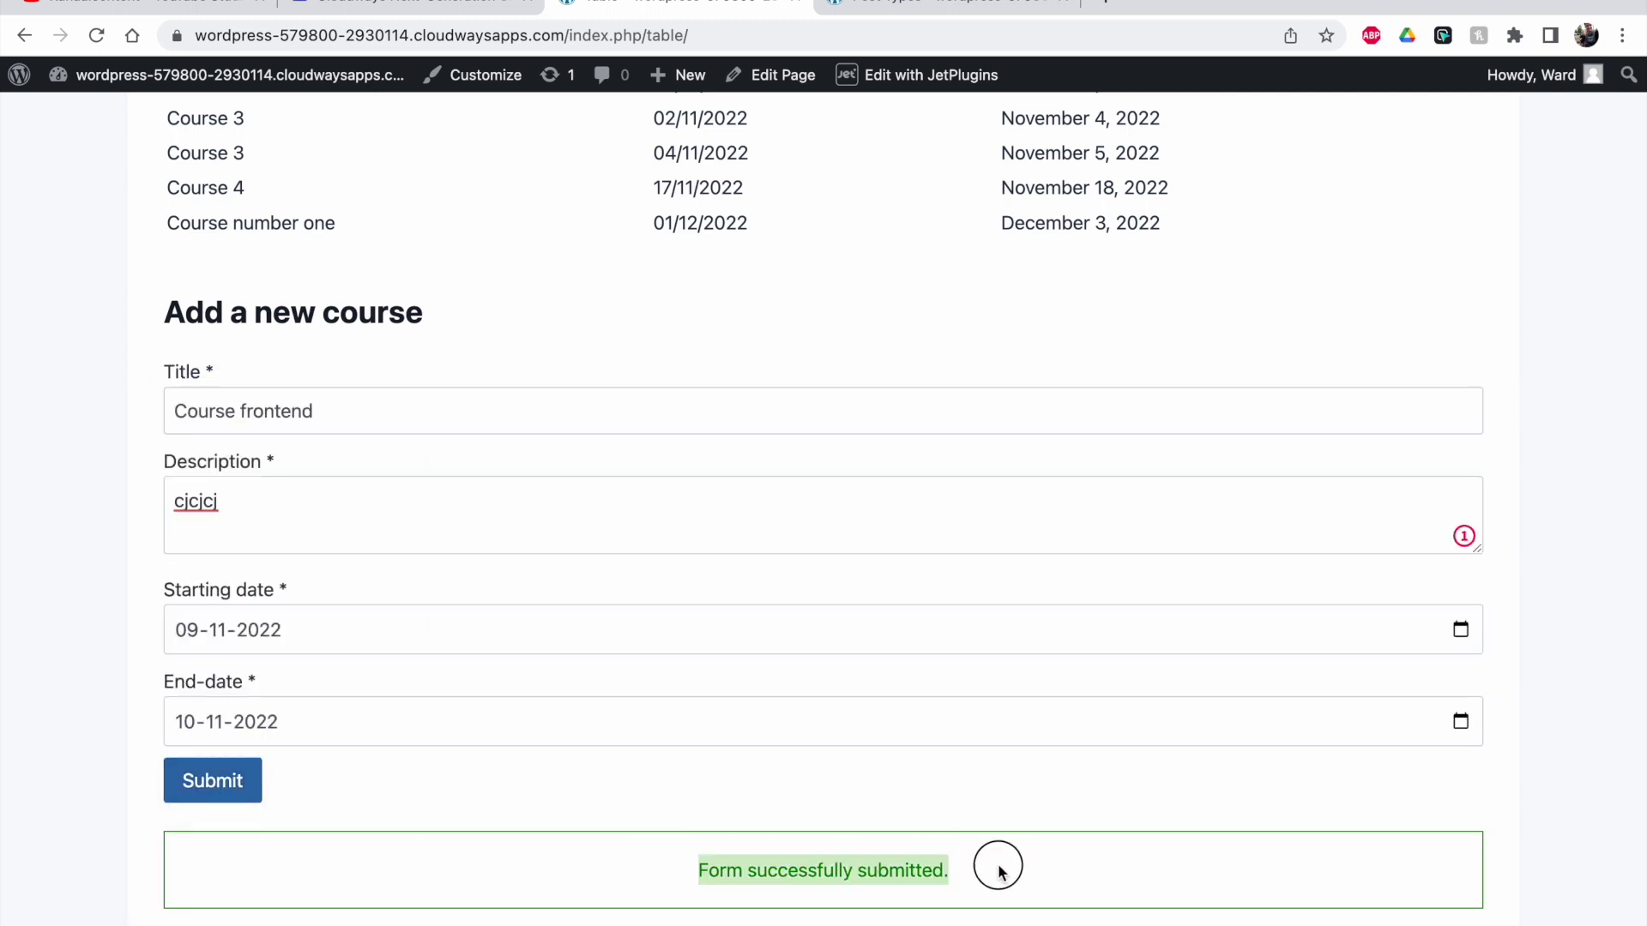
{"action": "triple_click", "coordinate": [888, 869]}
{"action": "left_click", "coordinate": [724, 883]}
{"action": "scroll", "coordinate": [715, 631], "scroll_direction": "up", "scroll_amount": 3}
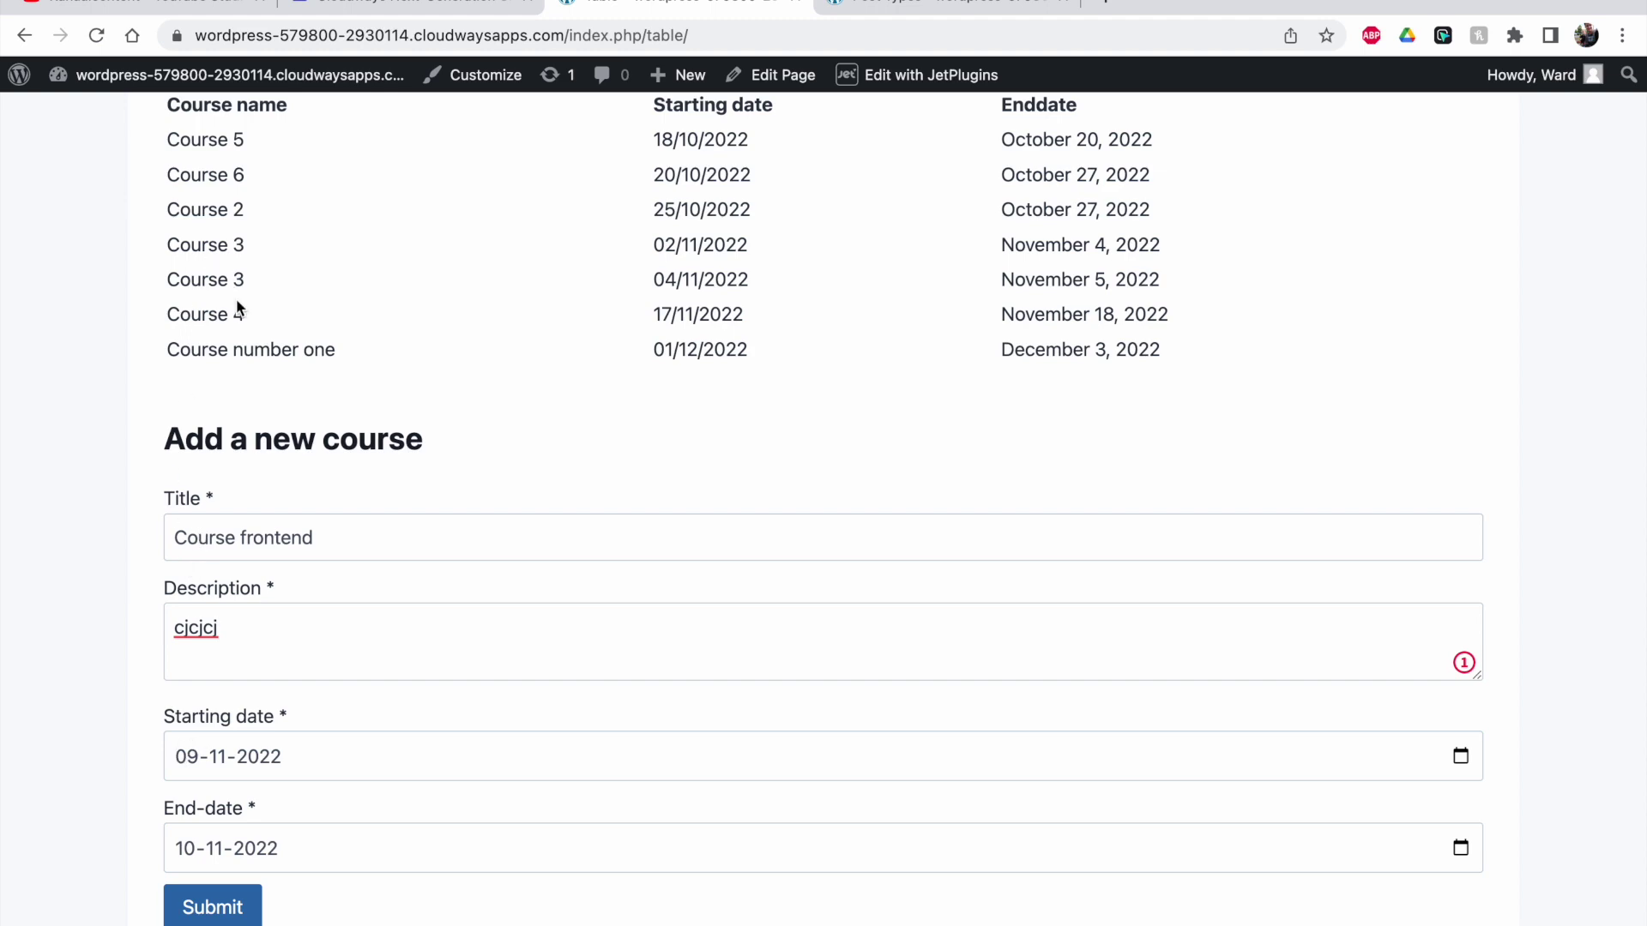
{"action": "scroll", "coordinate": [636, 702], "scroll_direction": "down", "scroll_amount": 3}
Reload the Table page and verify the new Course frontend row starting 09/11/2022.
{"action": "scroll", "coordinate": [541, 729], "scroll_direction": "up", "scroll_amount": 9}
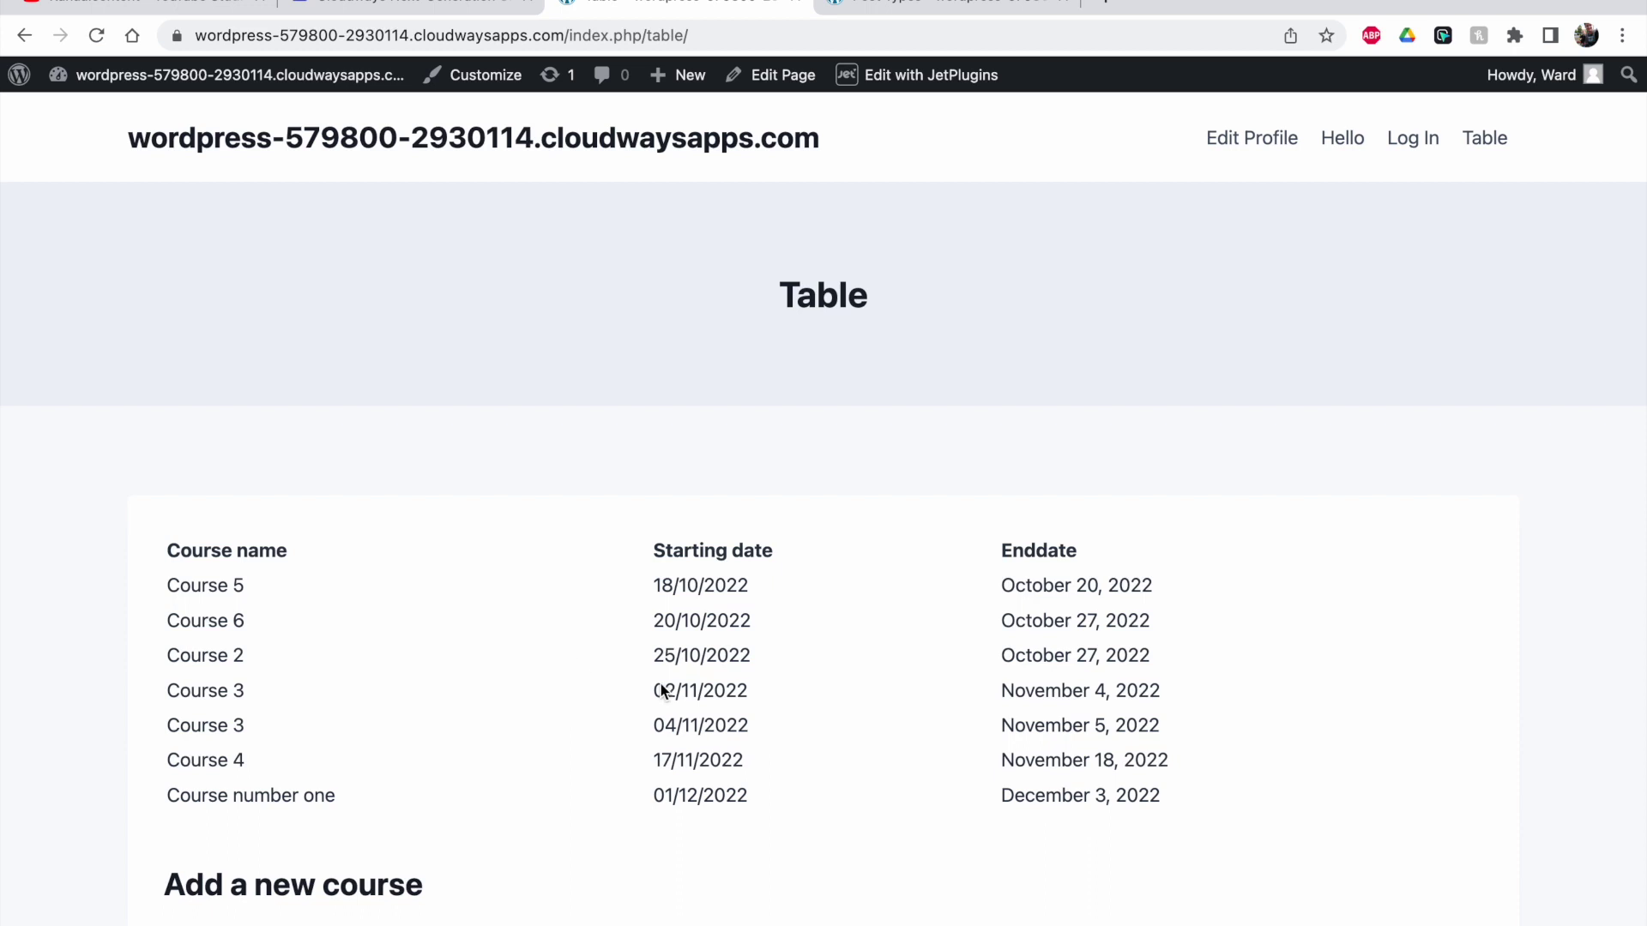
{"action": "left_click", "coordinate": [98, 36]}
{"action": "scroll", "coordinate": [529, 614], "scroll_direction": "down", "scroll_amount": 2}
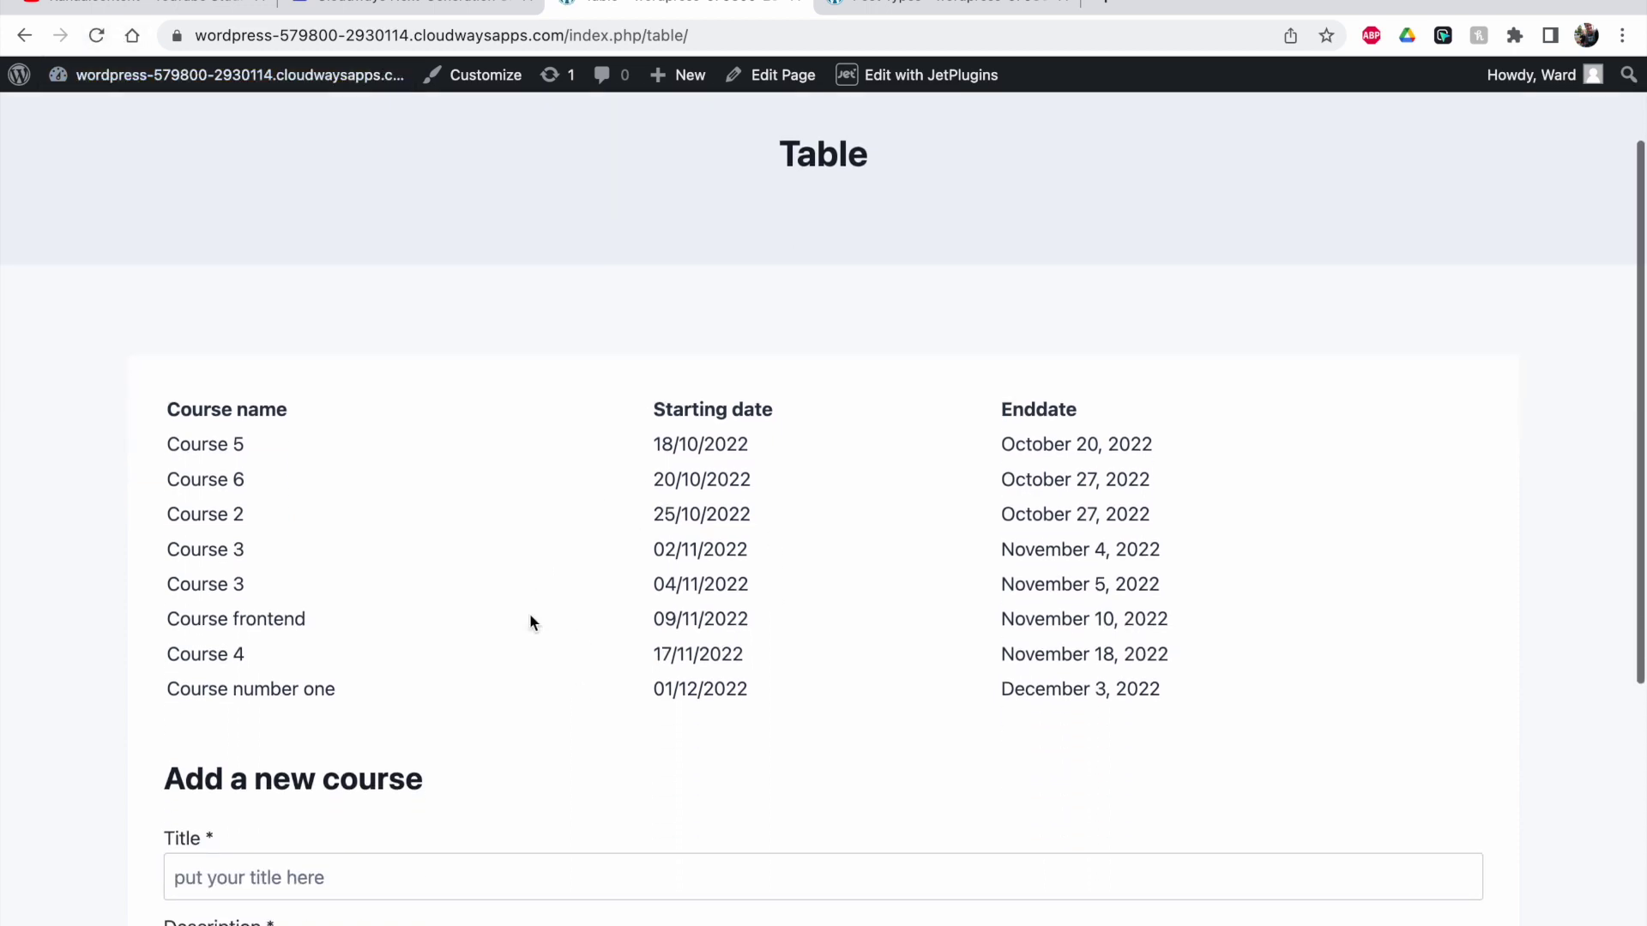
{"action": "left_click_drag", "start_coordinate": [168, 621], "coordinate": [306, 628]}
{"action": "left_click", "coordinate": [179, 618]}
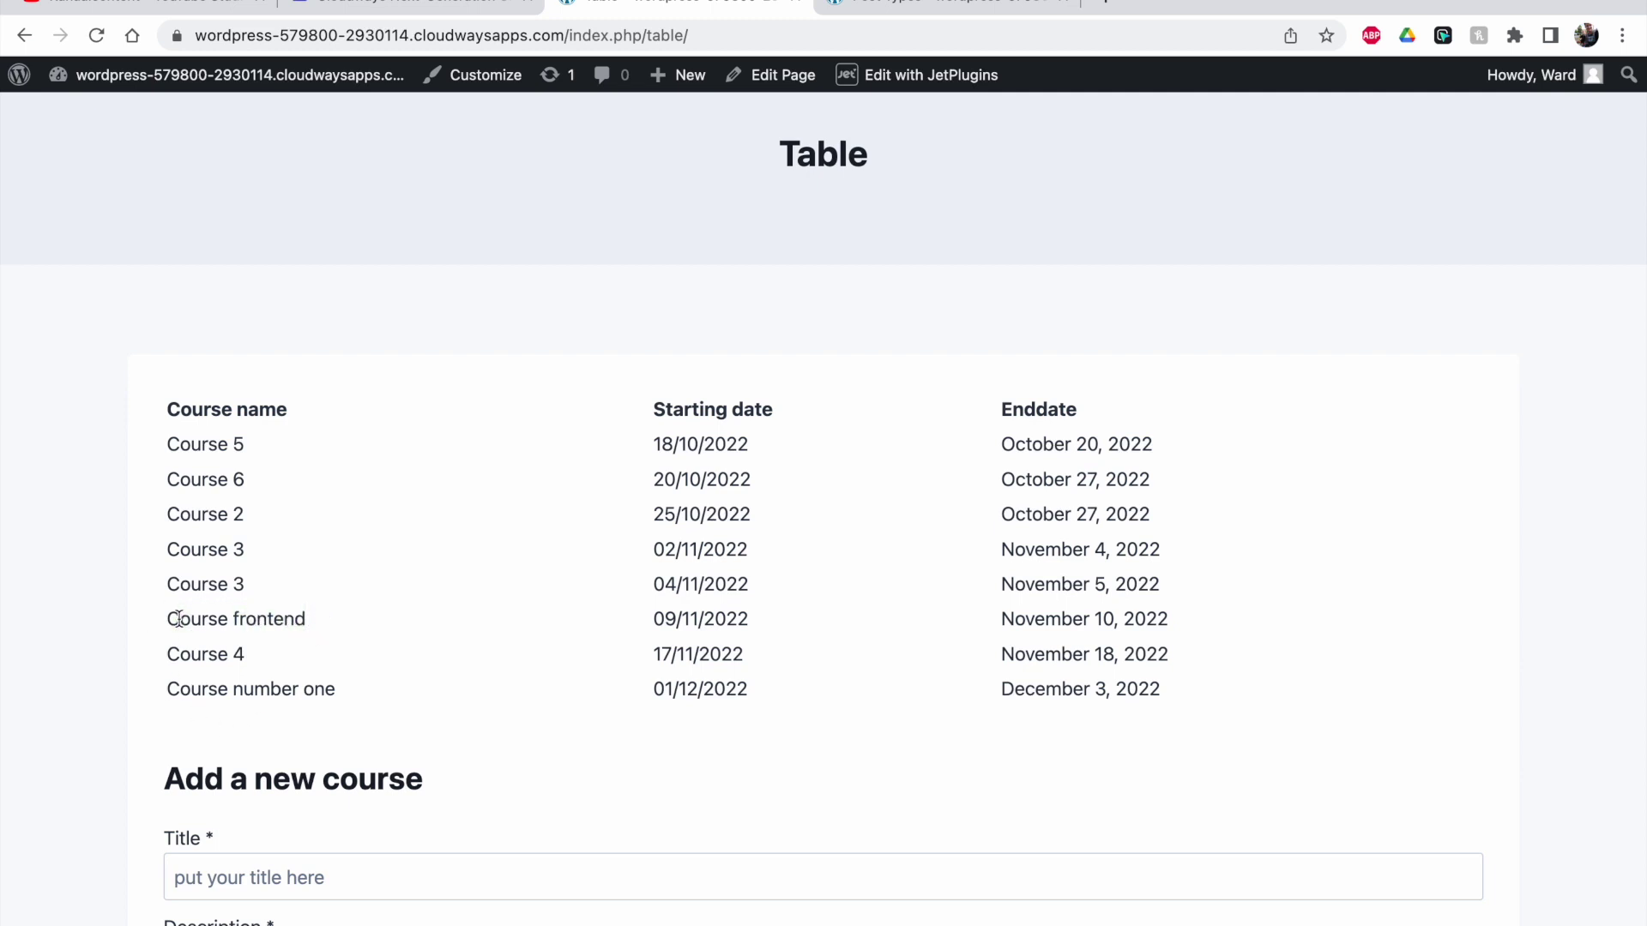
{"action": "left_click_drag", "start_coordinate": [727, 614], "coordinate": [755, 618]}
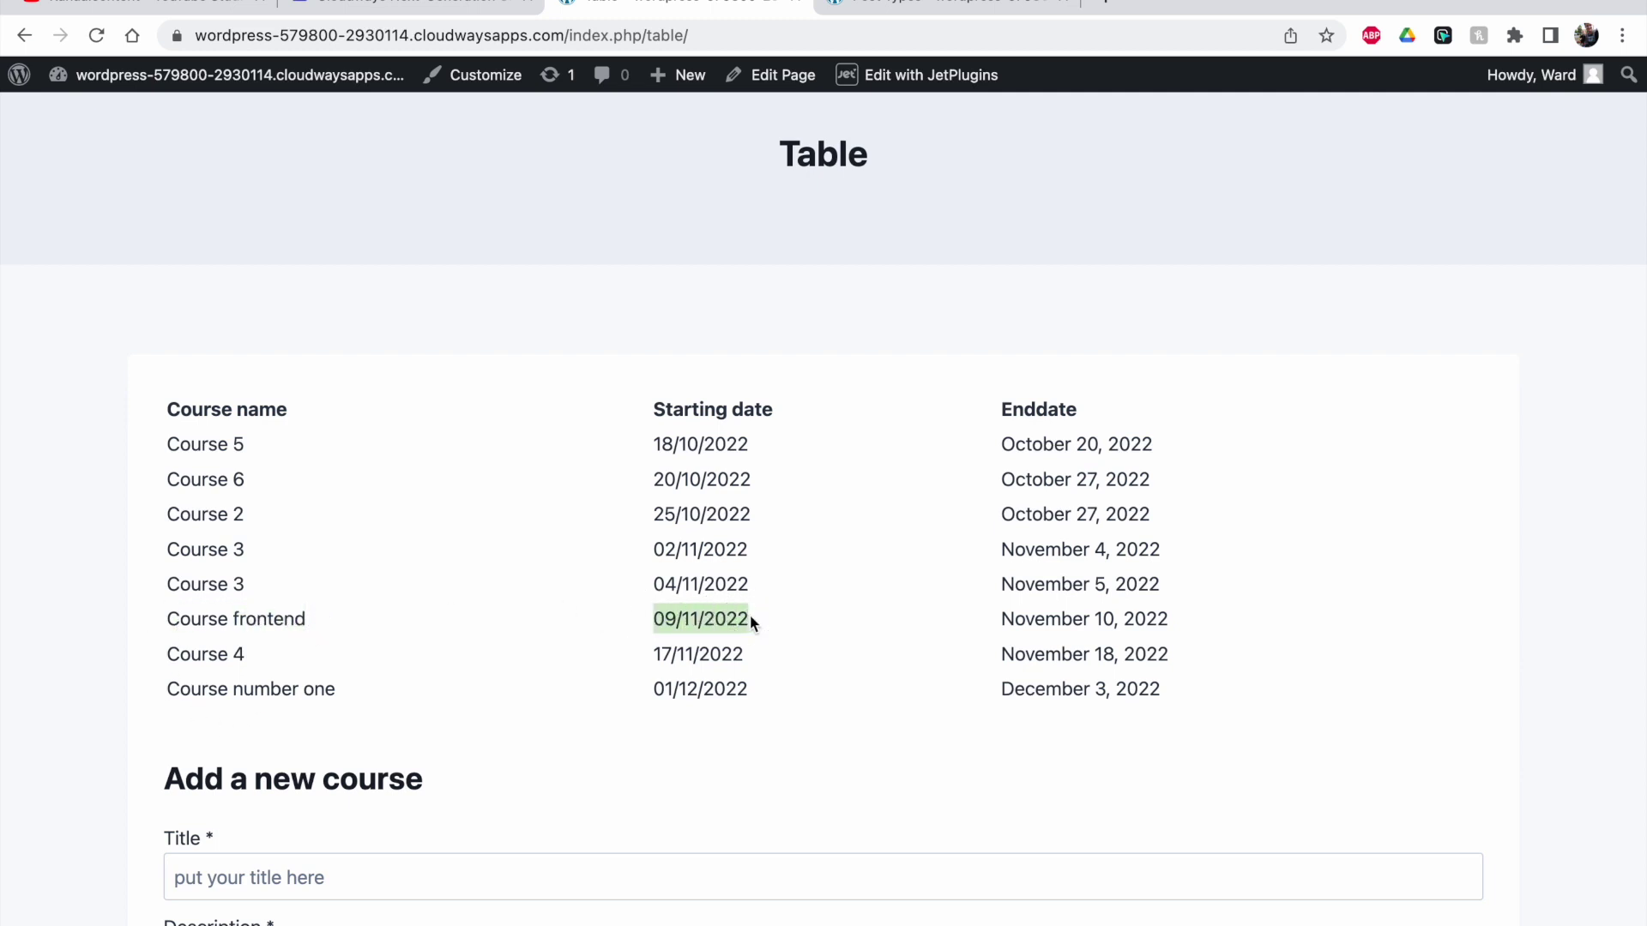
{"action": "left_click", "coordinate": [1093, 618]}
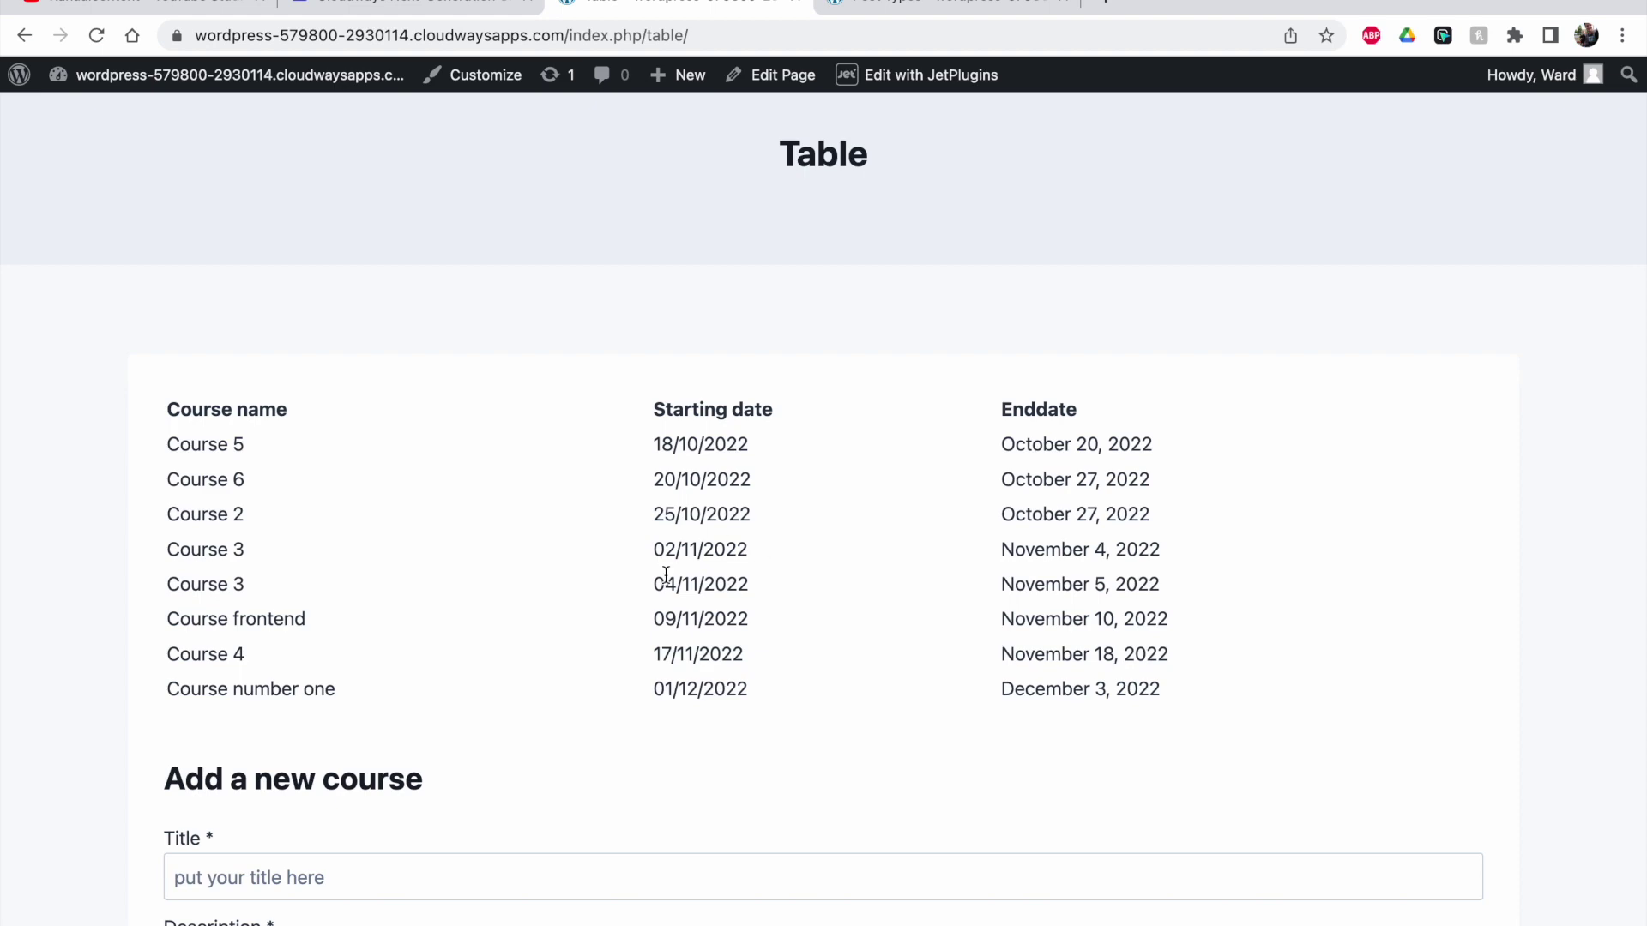
{"action": "scroll", "coordinate": [713, 796], "scroll_direction": "down", "scroll_amount": 3}
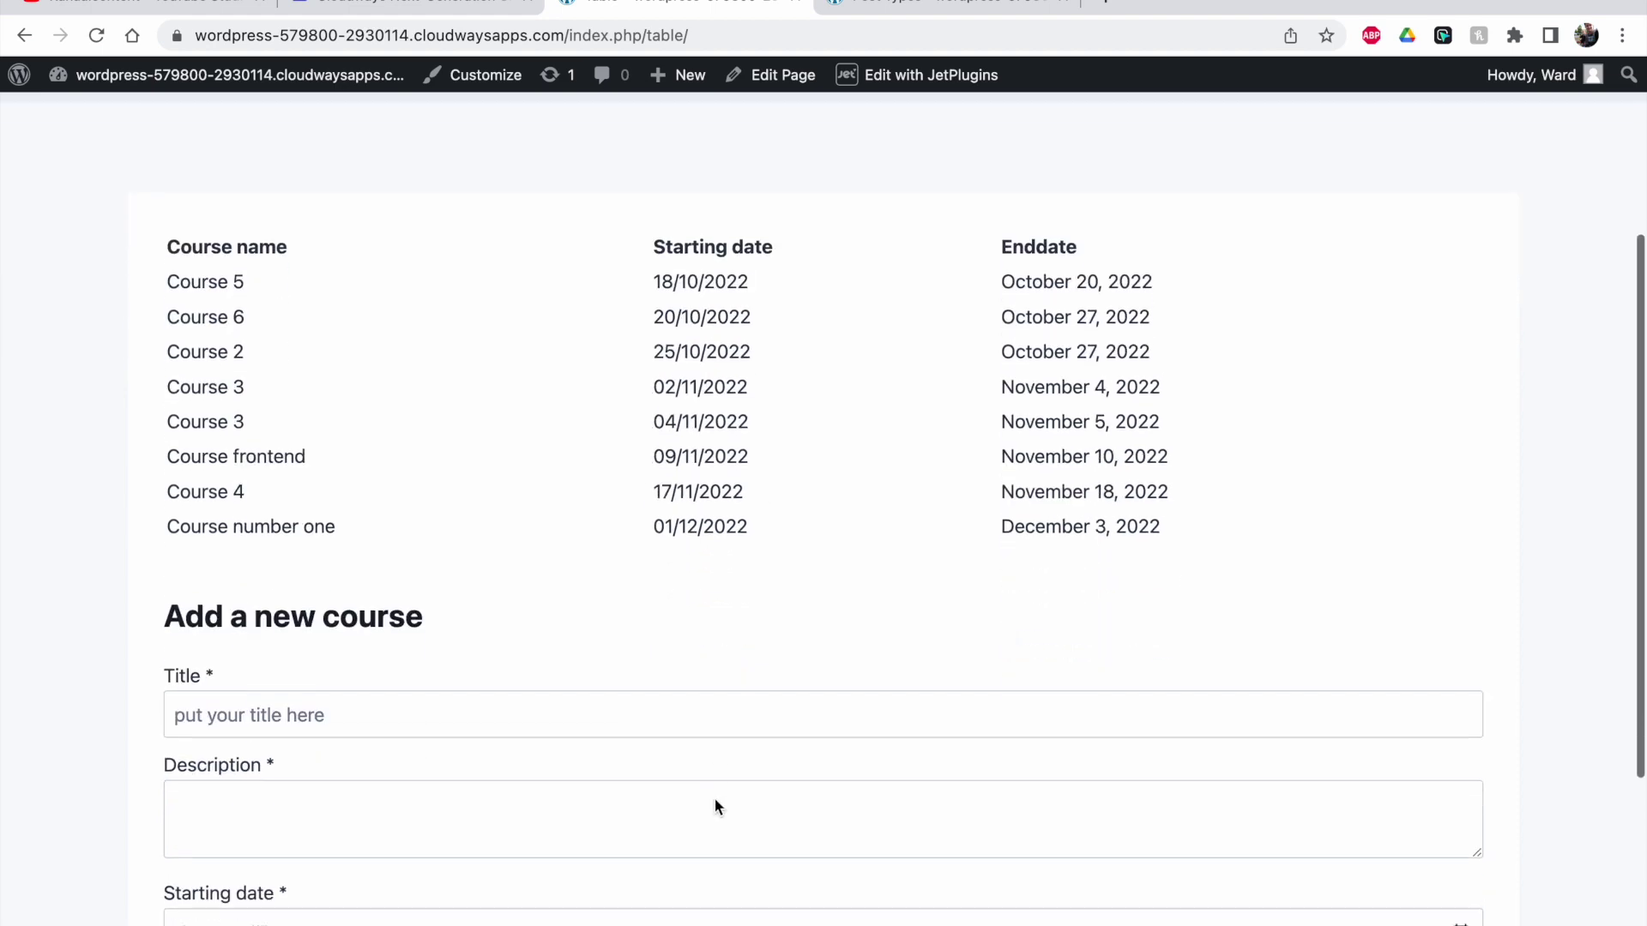